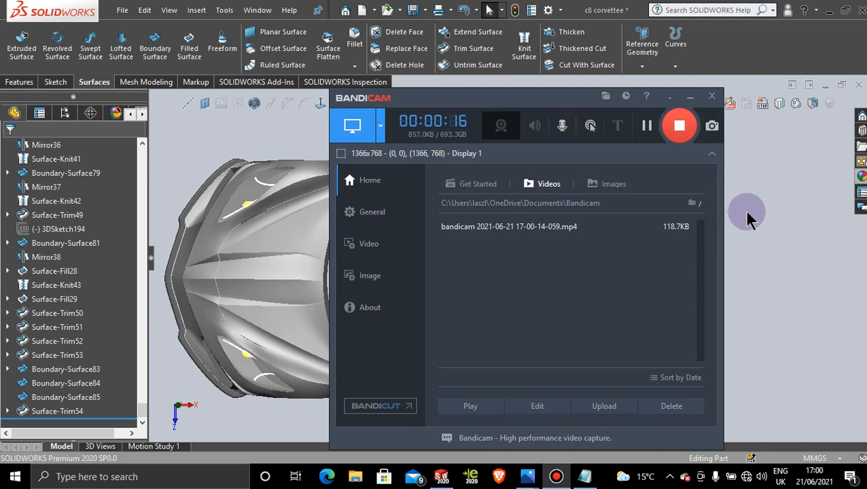
# Step: Examine the roof panel and the open rear-window area of the car body from several angles
pyautogui.click(688, 95)
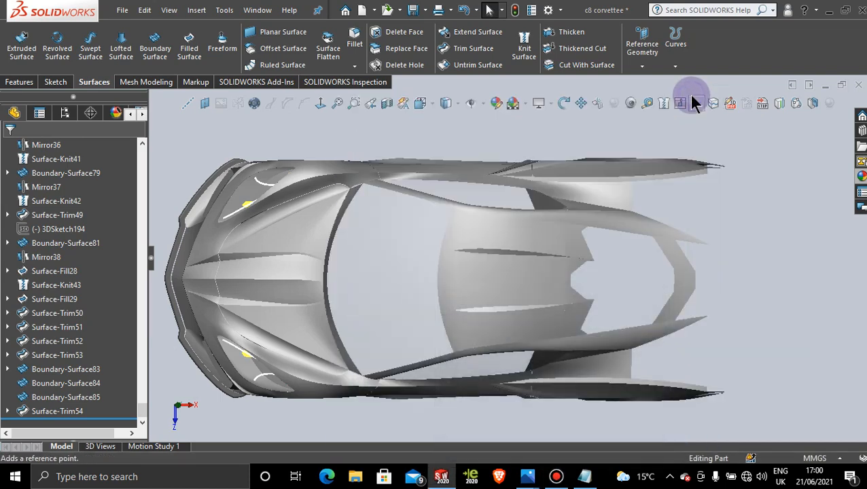
pyautogui.moveTo(677, 335); pyautogui.dragTo(694, 316, button='middle')
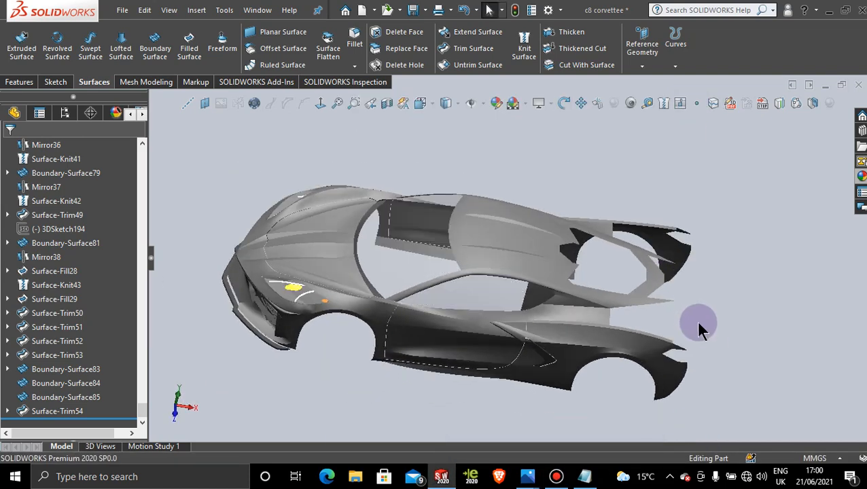
pyautogui.scroll(-2, 695, 320)
pyautogui.scroll(1, 590, 283)
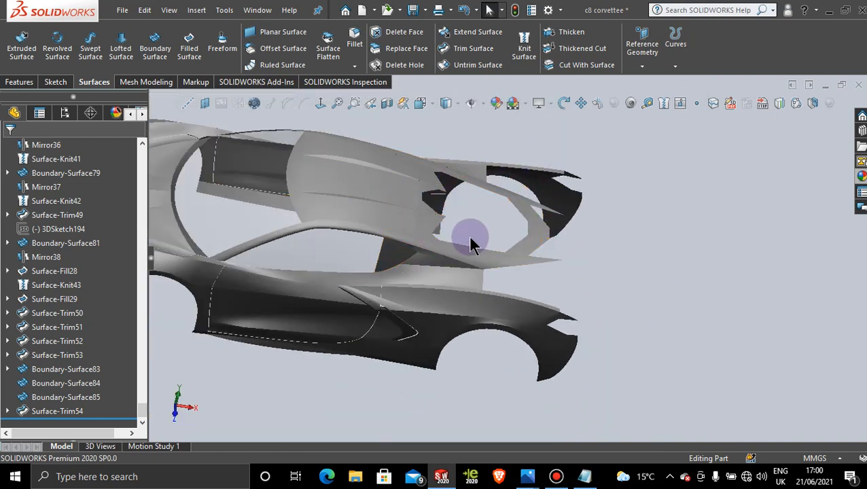
pyautogui.moveTo(470, 242); pyautogui.dragTo(429, 203, button='middle')
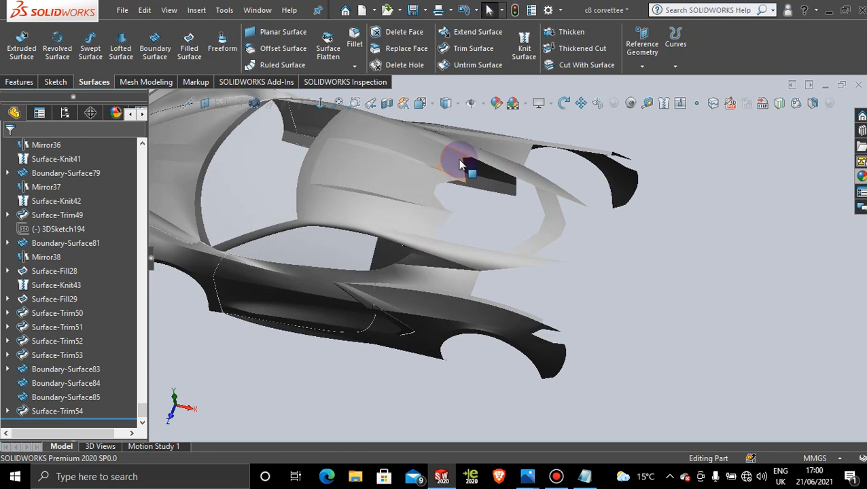
pyautogui.scroll(-5, 521, 177)
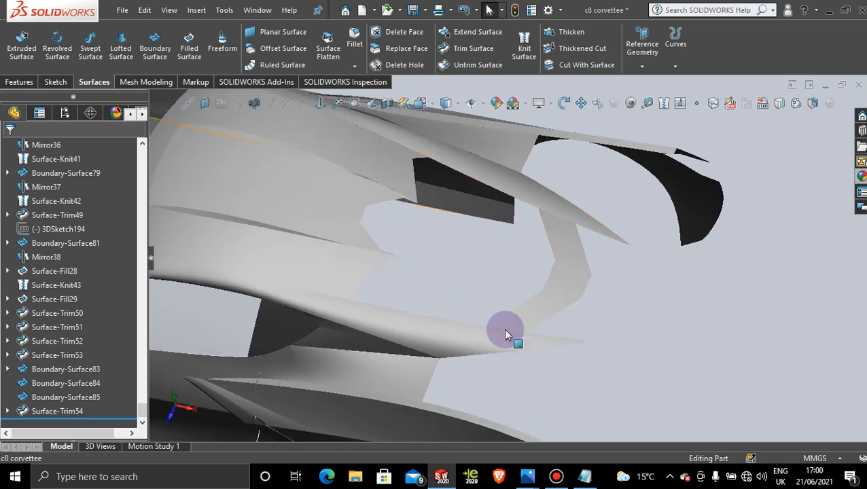
pyautogui.scroll(5, 506, 329)
pyautogui.moveTo(474, 242); pyautogui.dragTo(499, 178, button='middle')
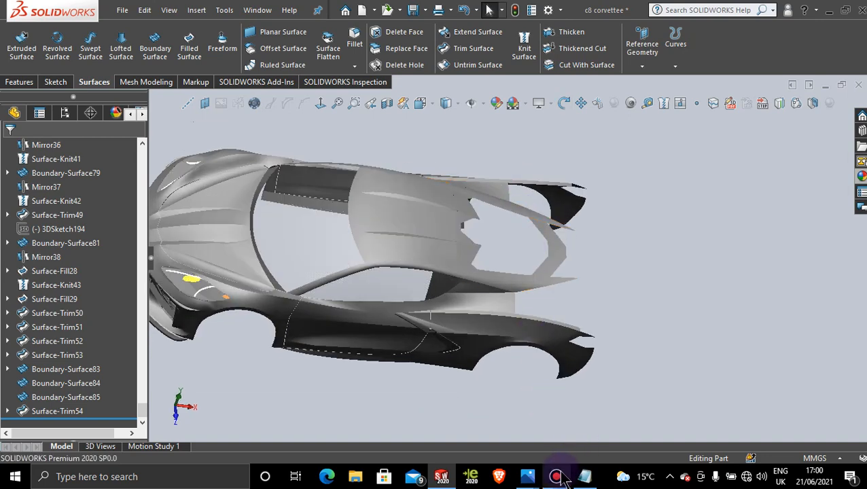
# Step: Switch to Photos and study the rear-window area up close in 2020-Chevrolet-Corvette-rear-three-quarter.jpg
pyautogui.moveTo(534, 479)
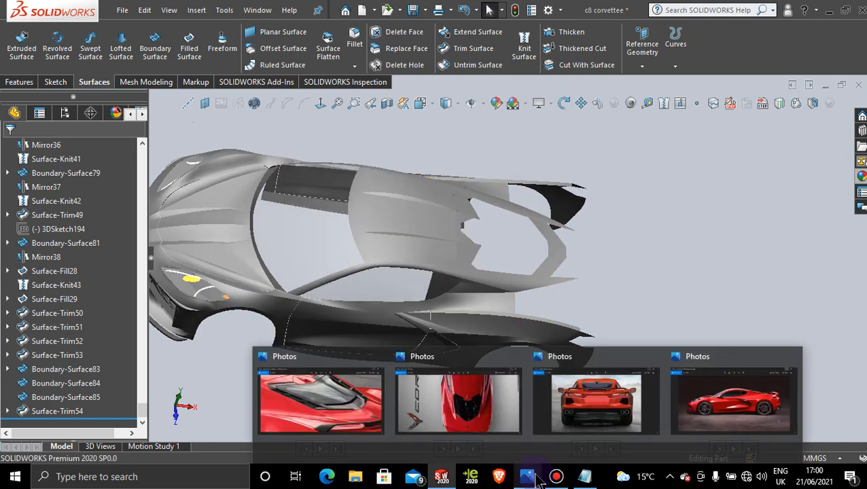
pyautogui.click(355, 408)
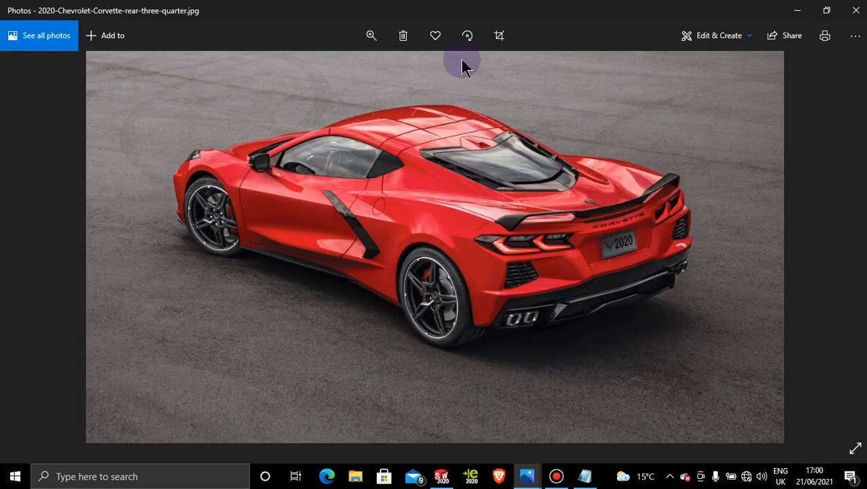
pyautogui.click(372, 35)
pyautogui.click(358, 68)
pyautogui.moveTo(557, 192); pyautogui.dragTo(456, 383)
pyautogui.moveTo(454, 233); pyautogui.dragTo(352, 246)
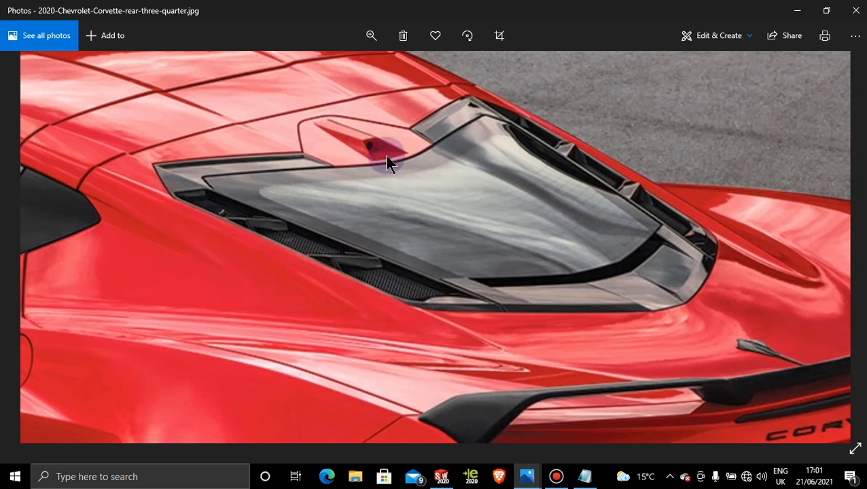
pyautogui.scroll(-3, 539, 201)
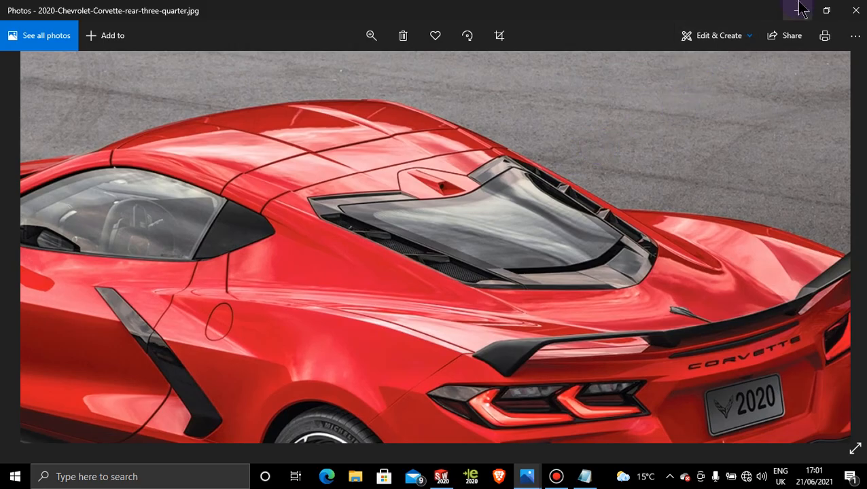
pyautogui.click(797, 10)
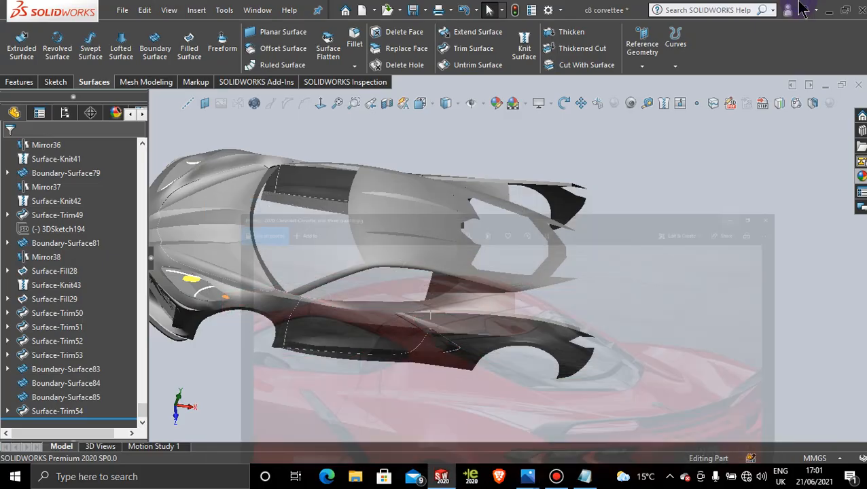
# Step: Draw a two-point spline in a new 3D sketch, joining the two rear corner tips across the notch in the roof surface
pyautogui.moveTo(485, 260); pyautogui.dragTo(478, 294, button='middle')
pyautogui.scroll(-5, 479, 260)
pyautogui.scroll(-3, 481, 276)
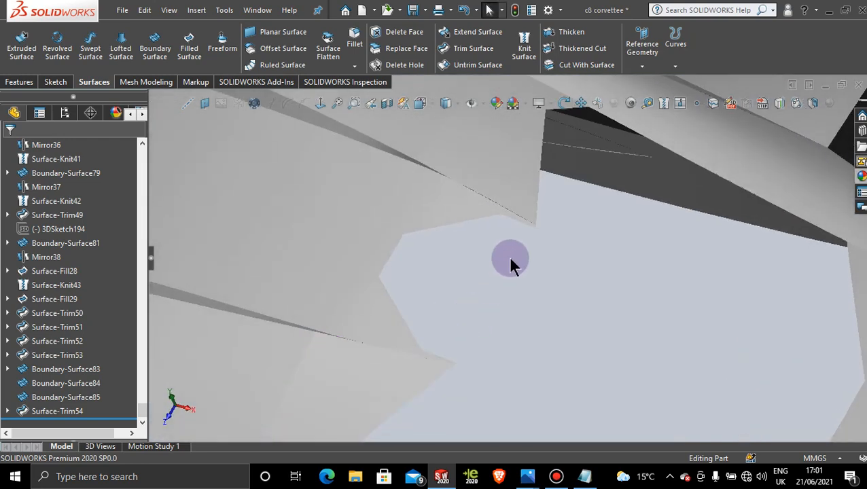
pyautogui.click(455, 270)
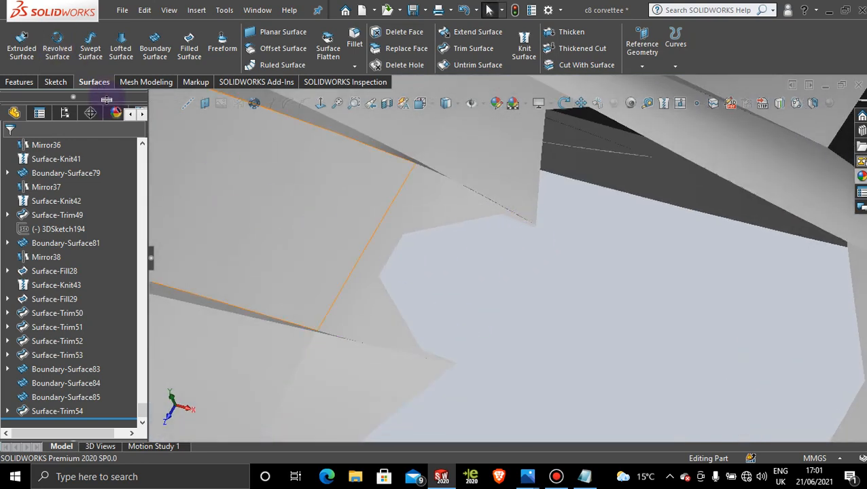
pyautogui.click(58, 83)
pyautogui.click(18, 66)
pyautogui.click(28, 96)
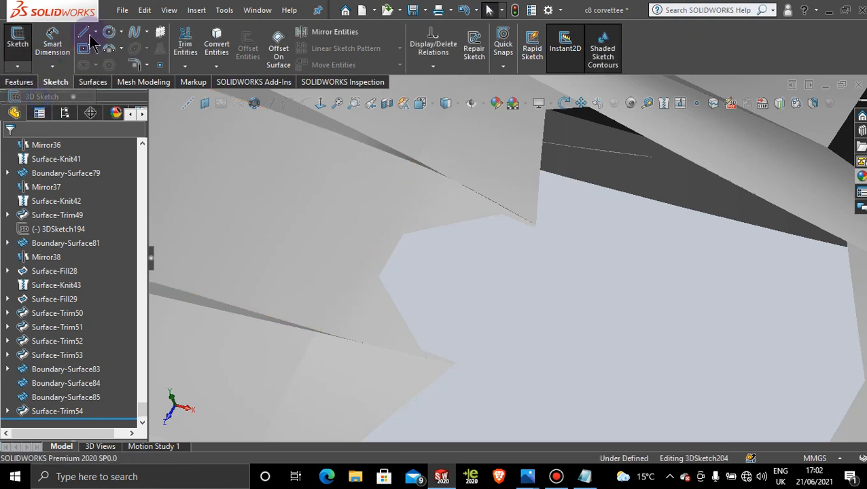
pyautogui.click(135, 32)
pyautogui.scroll(-2, 523, 279)
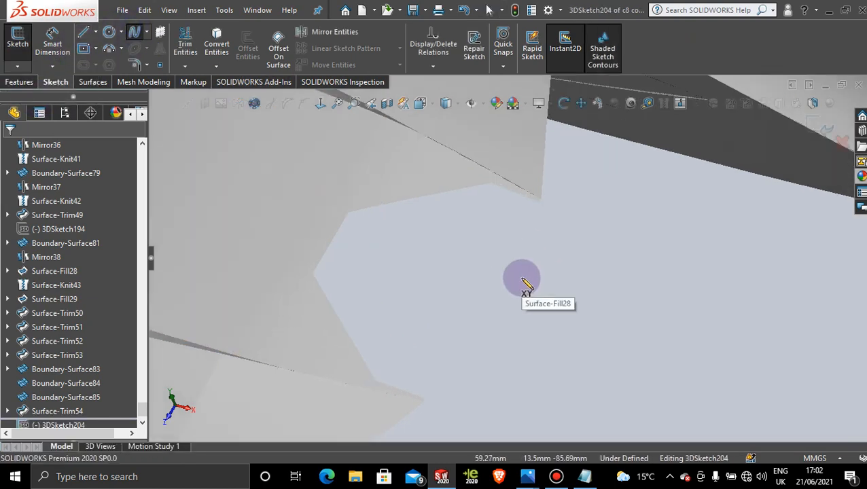
pyautogui.click(539, 204)
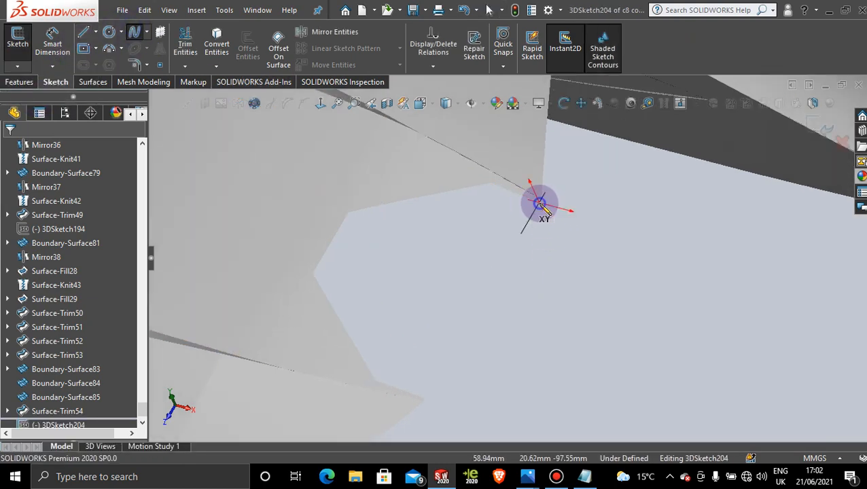
pyautogui.click(422, 398)
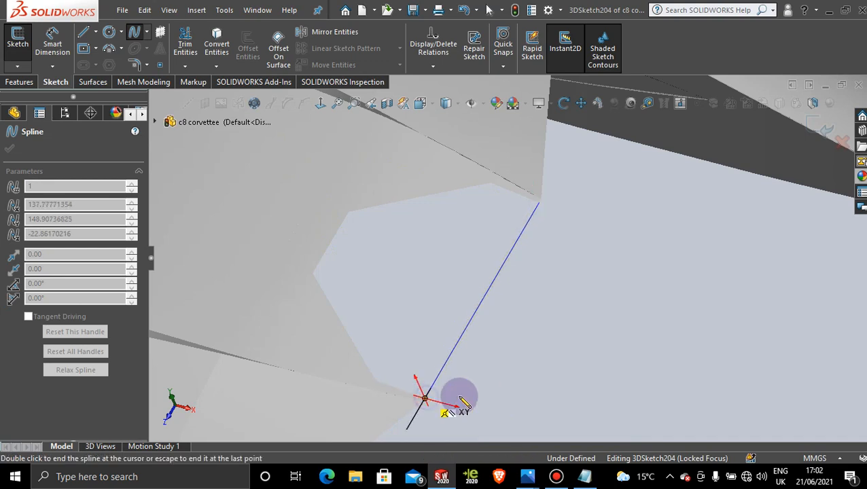
pyautogui.press('Escape')
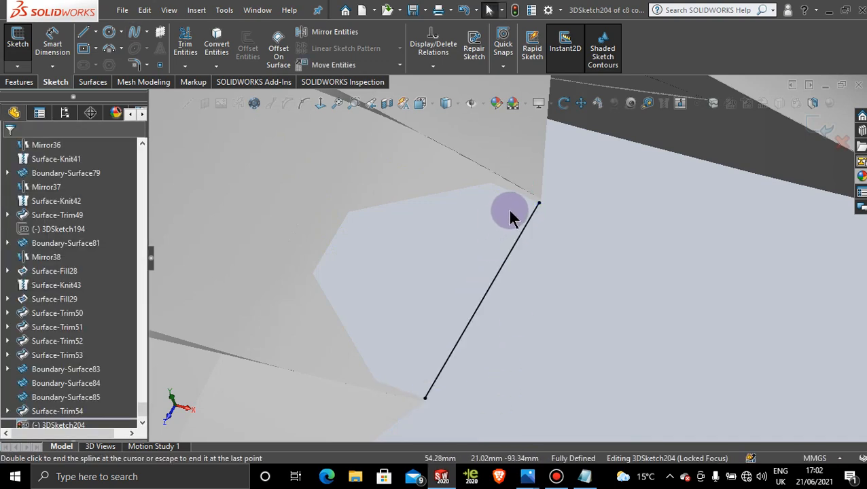
# Step: Add a tangent relation between the spline and the notched roof face
pyautogui.click(471, 175)
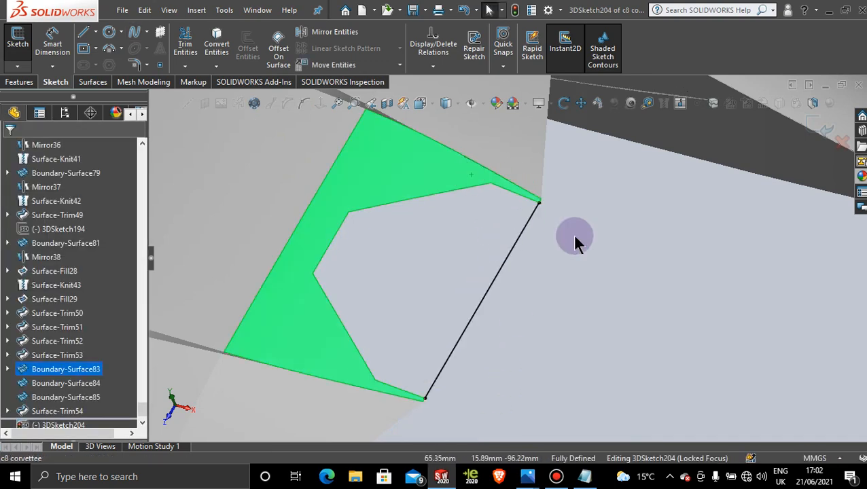
pyautogui.keyDown('ctrl'); pyautogui.click(527, 219); pyautogui.keyUp('ctrl')
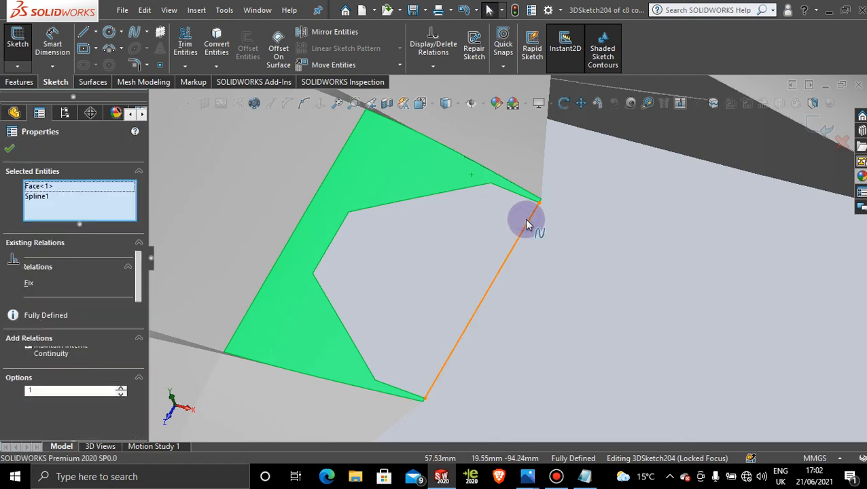
pyautogui.click(561, 162)
pyautogui.click(575, 304)
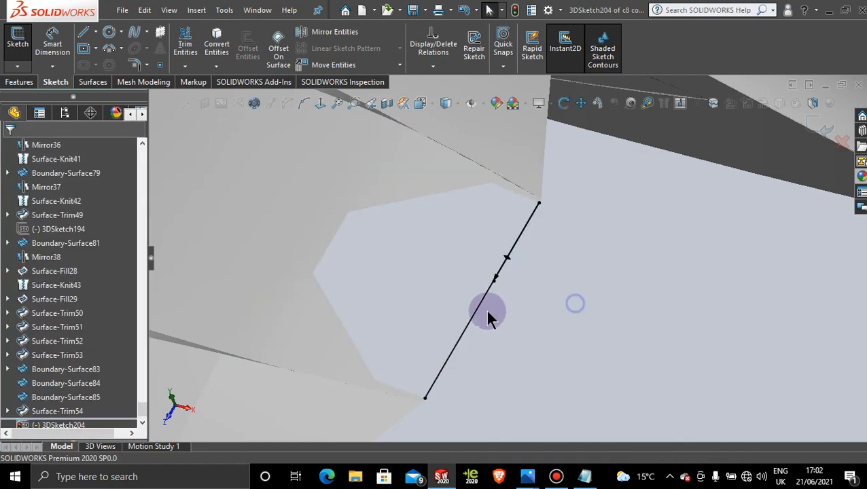
pyautogui.click(358, 371)
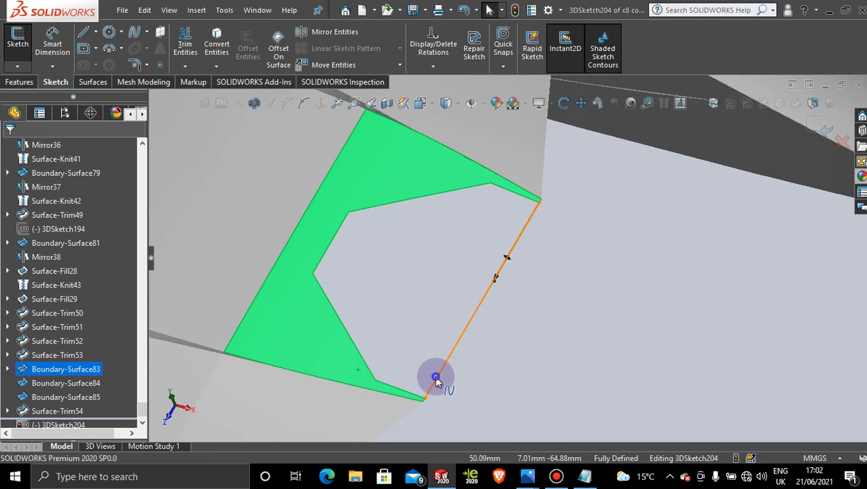
pyautogui.keyDown('ctrl'); pyautogui.click(435, 380); pyautogui.keyUp('ctrl')
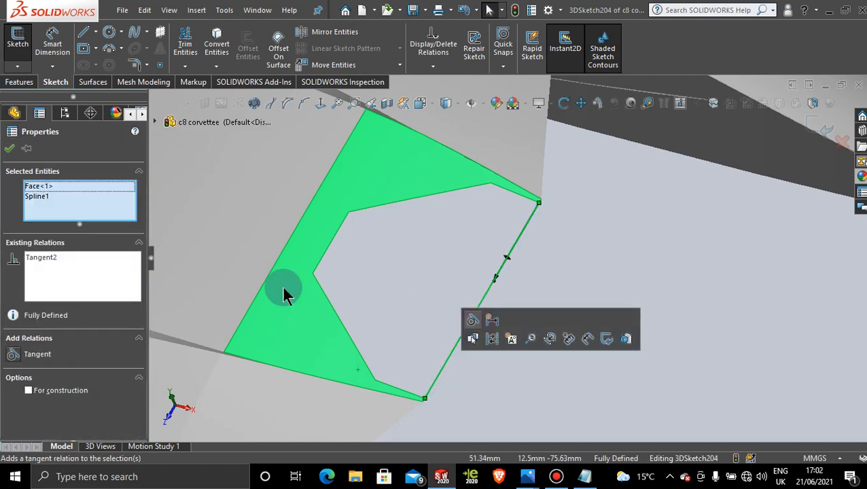
pyautogui.click(10, 148)
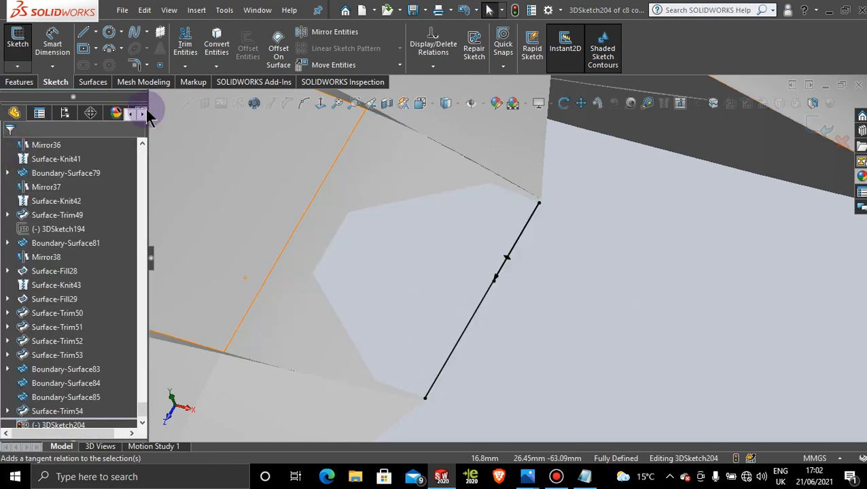
# Step: Fill the roof notch with a Filled Surface bounded by the spline and the notch's six edges, using Contact edge settings
pyautogui.click(91, 82)
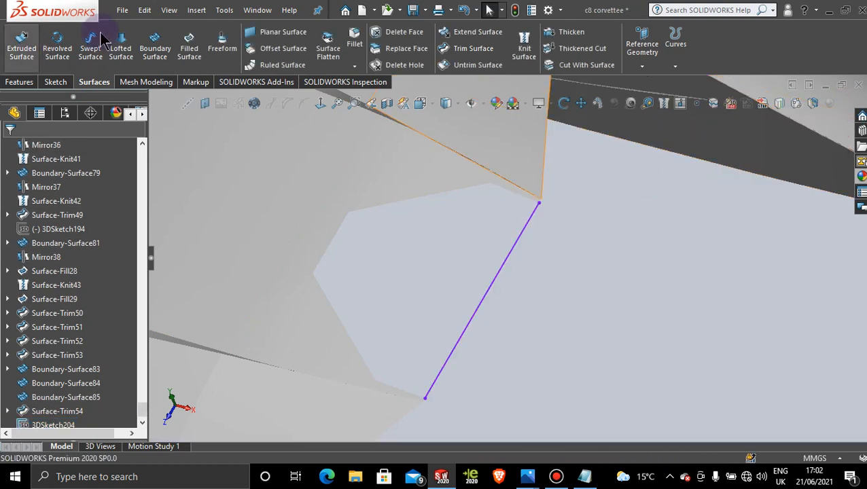
pyautogui.click(188, 47)
pyautogui.click(510, 256)
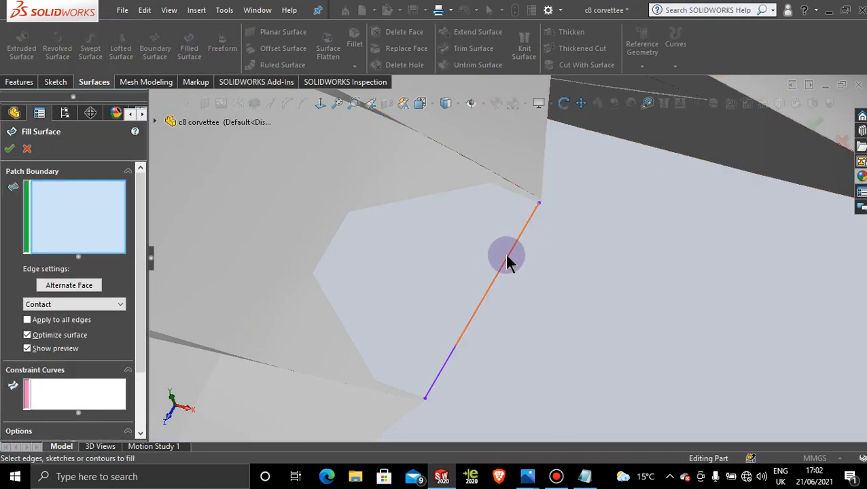
pyautogui.click(503, 187)
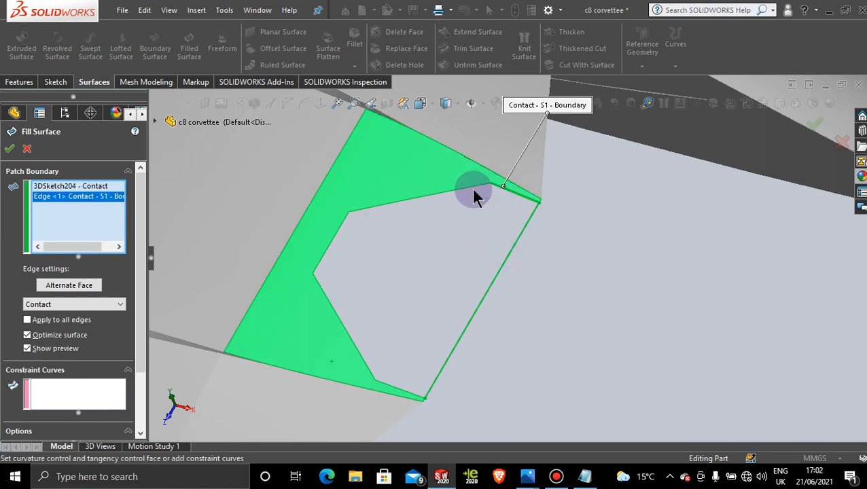
pyautogui.click(465, 187)
pyautogui.click(334, 239)
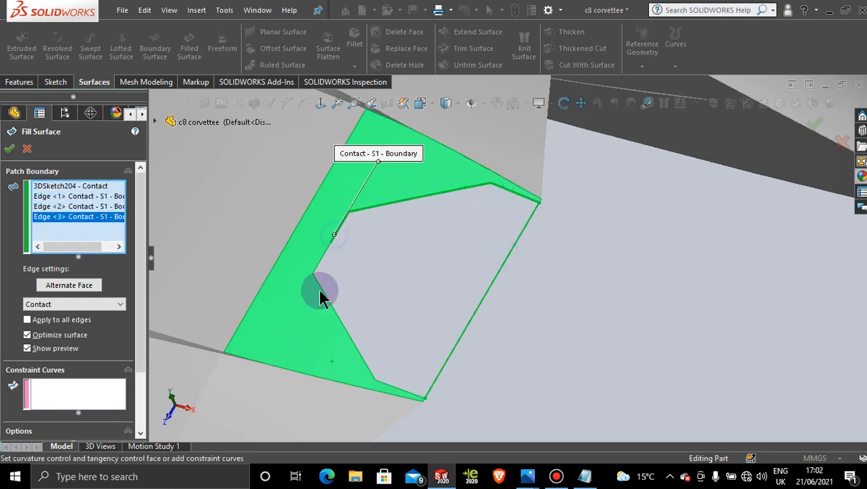
pyautogui.click(326, 297)
pyautogui.click(323, 259)
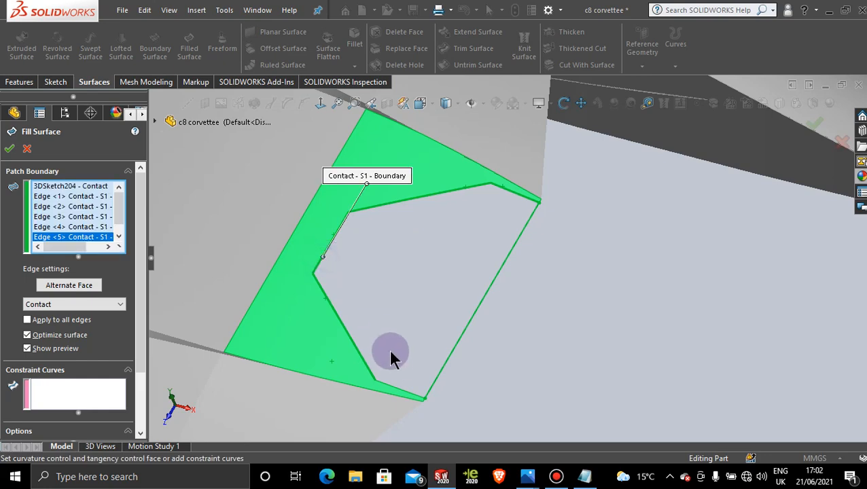
pyautogui.click(391, 385)
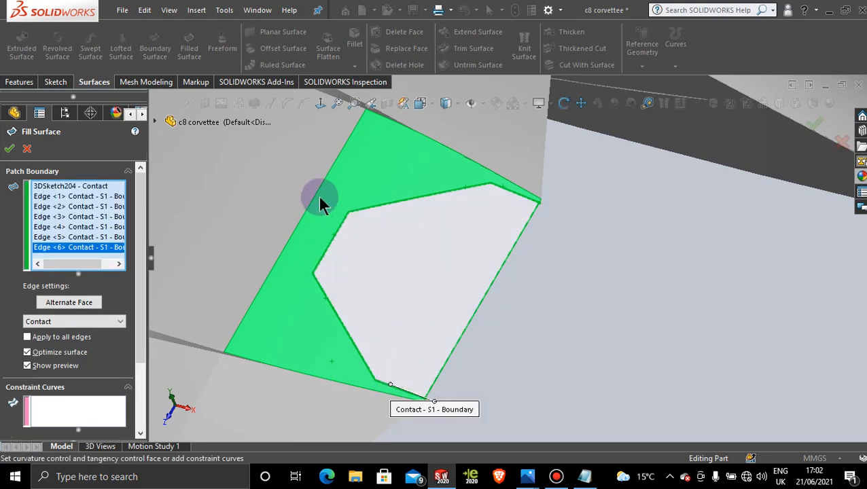
pyautogui.click(9, 148)
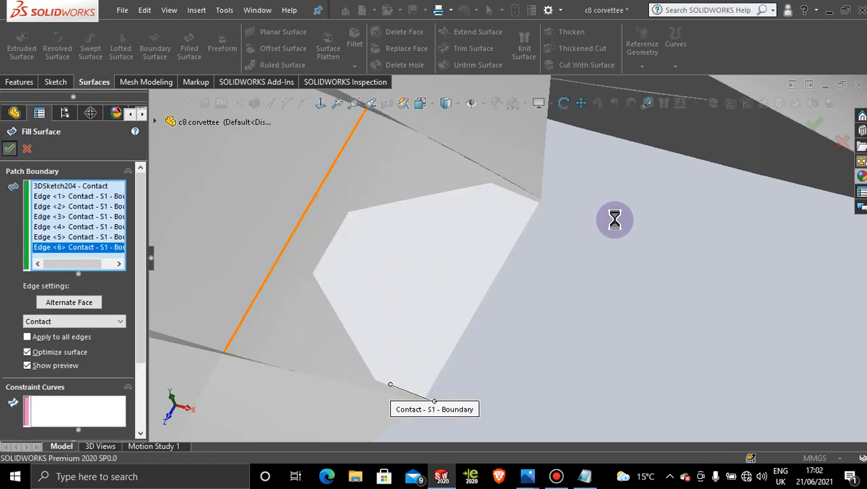
# Step: Inspect the filled roof patch and its transition to the surrounding rear surfaces from several angles
pyautogui.scroll(3, 612, 290)
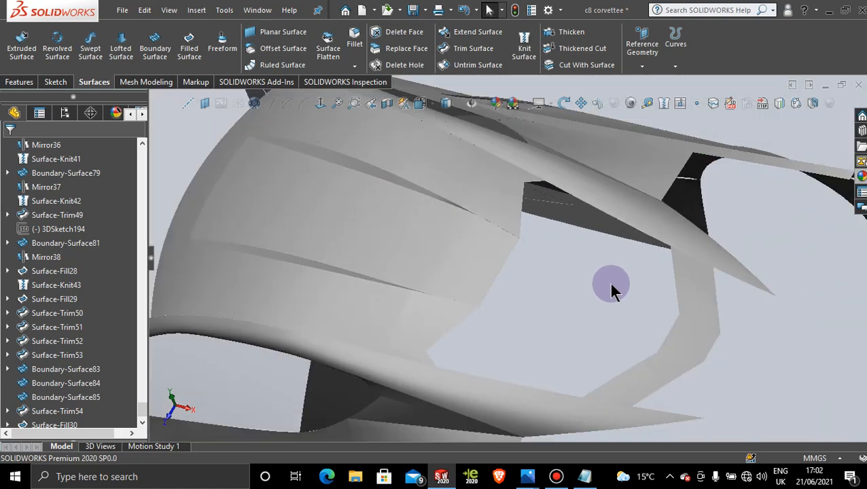
pyautogui.moveTo(531, 310); pyautogui.dragTo(551, 258, button='middle')
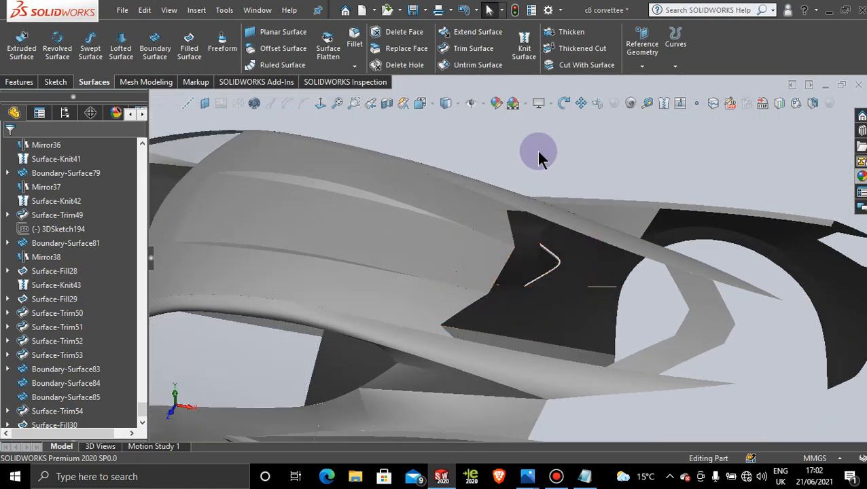
pyautogui.scroll(3, 540, 163)
pyautogui.moveTo(544, 178); pyautogui.dragTo(555, 285, button='middle')
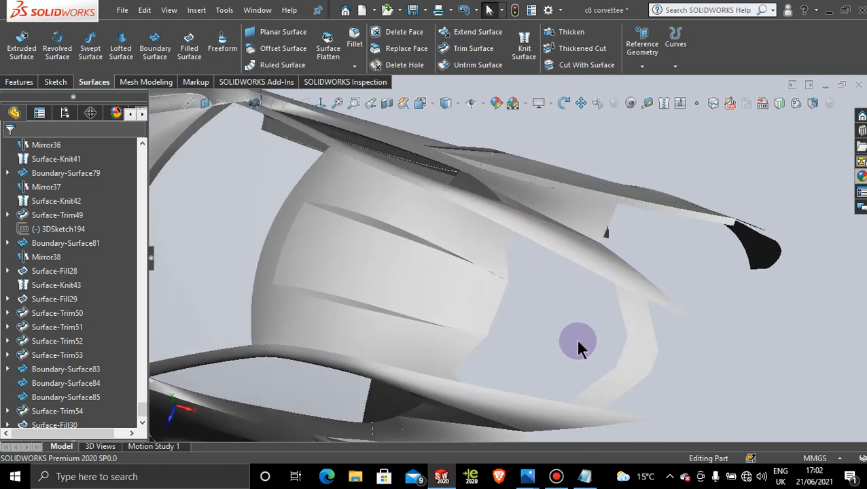
pyautogui.moveTo(549, 340); pyautogui.dragTo(536, 323, button='middle')
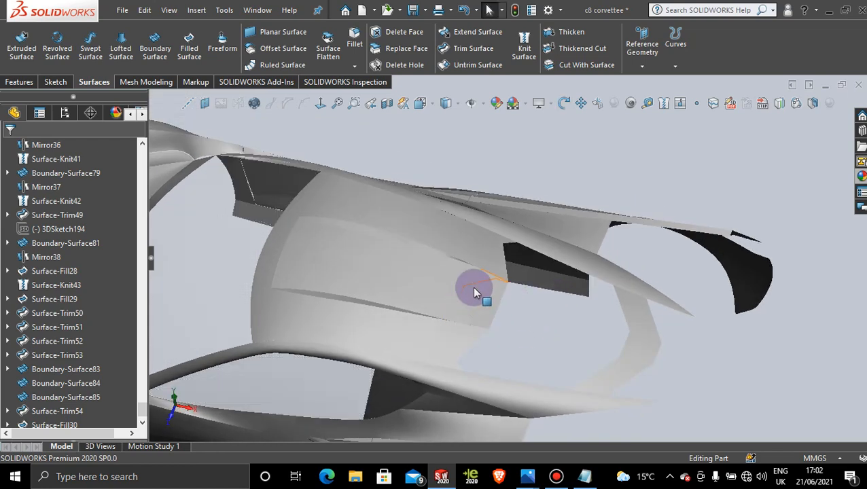
# Step: Activate <Default>_Display State 1 to bring the reference photos into view with the car body
pyautogui.scroll(2, 562, 334)
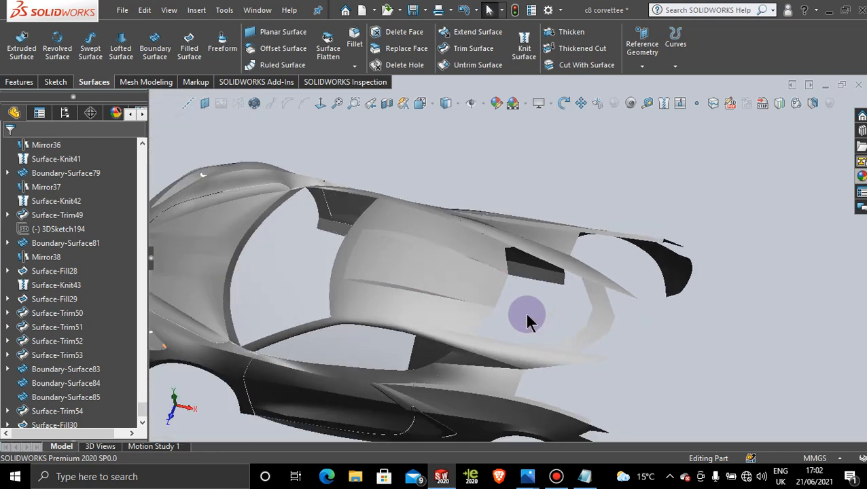
pyautogui.moveTo(528, 314); pyautogui.dragTo(535, 330, button='middle')
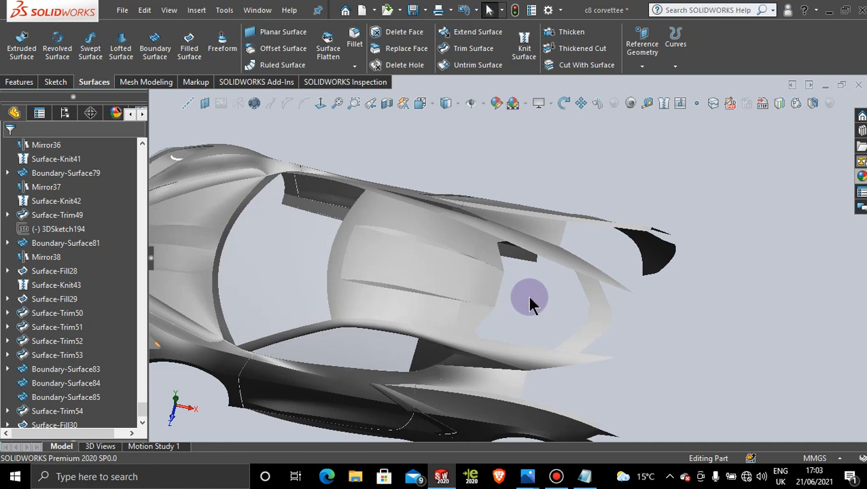
pyautogui.scroll(-3, 529, 297)
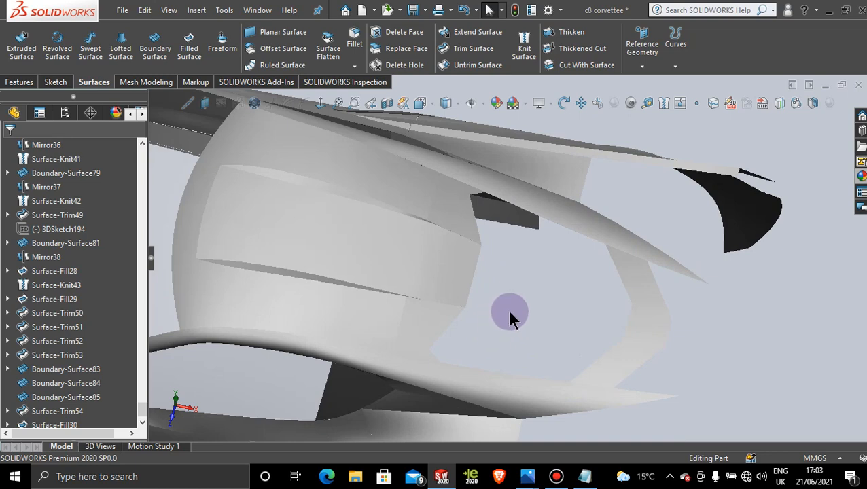
pyautogui.moveTo(509, 314); pyautogui.dragTo(496, 304, button='middle')
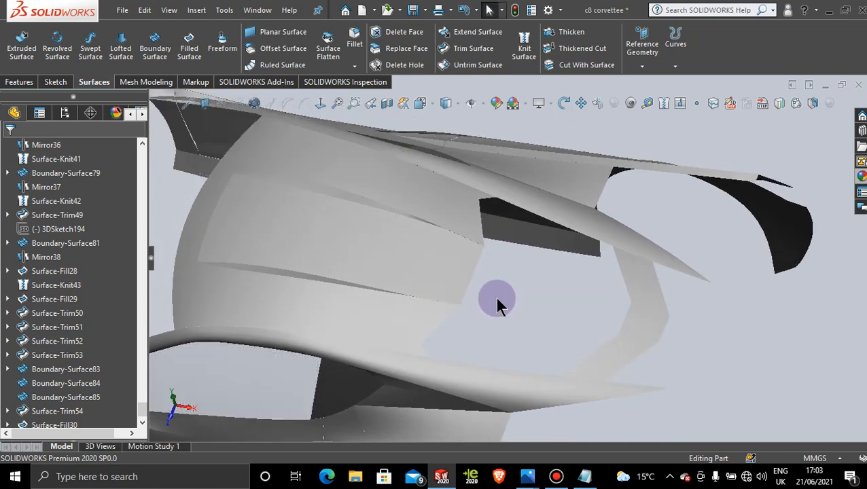
pyautogui.click(65, 113)
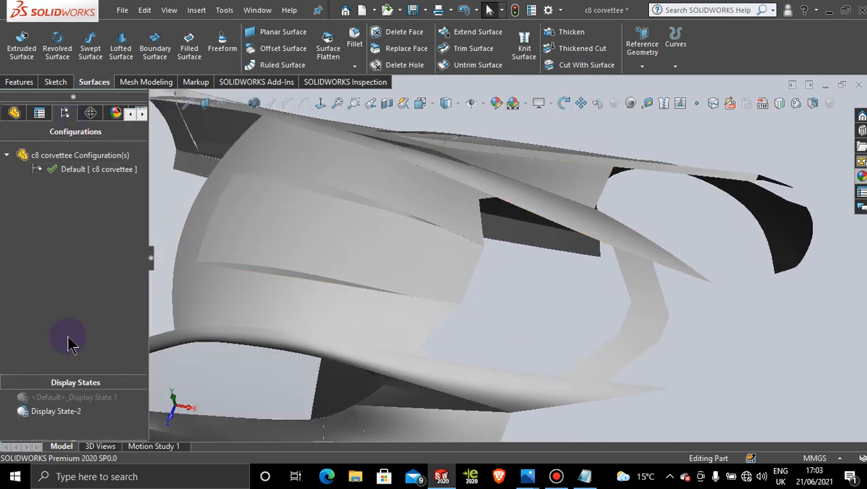
pyautogui.click(79, 398)
pyautogui.doubleClick(79, 399)
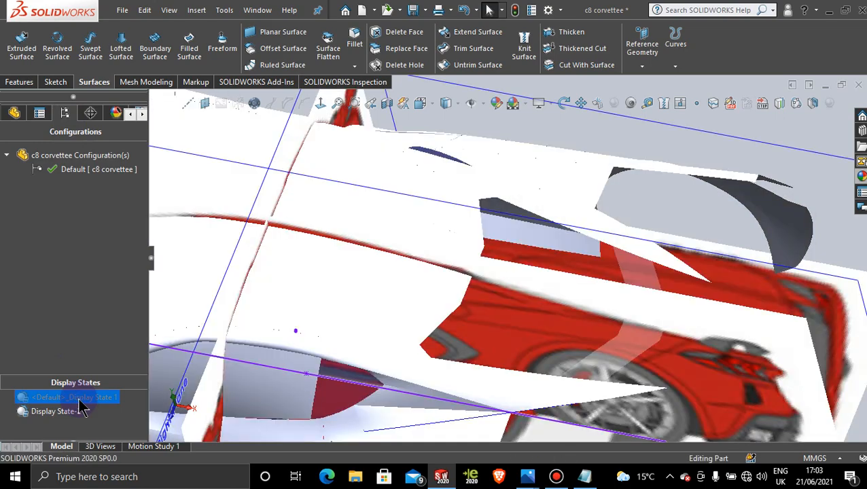
# Step: View the model normal to the Top Plane and compare the roof's rear edge with the rear-window outline in the photo
pyautogui.scroll(5, 529, 268)
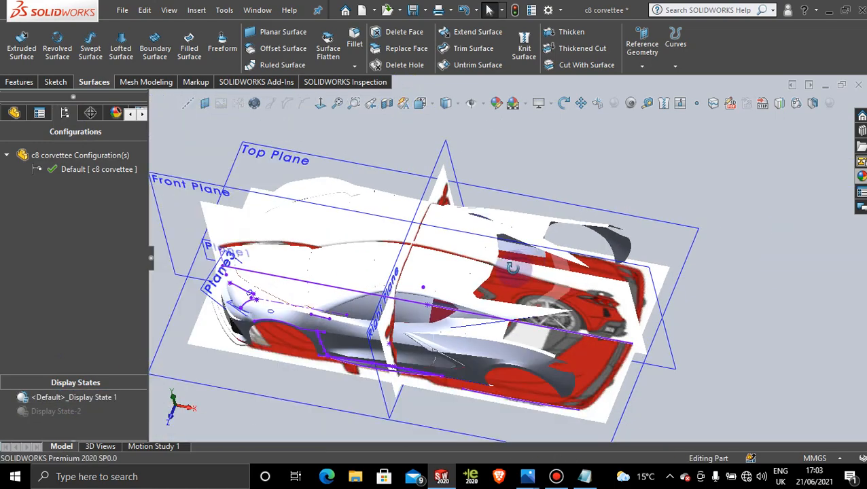
pyautogui.moveTo(529, 270); pyautogui.dragTo(532, 338, button='middle')
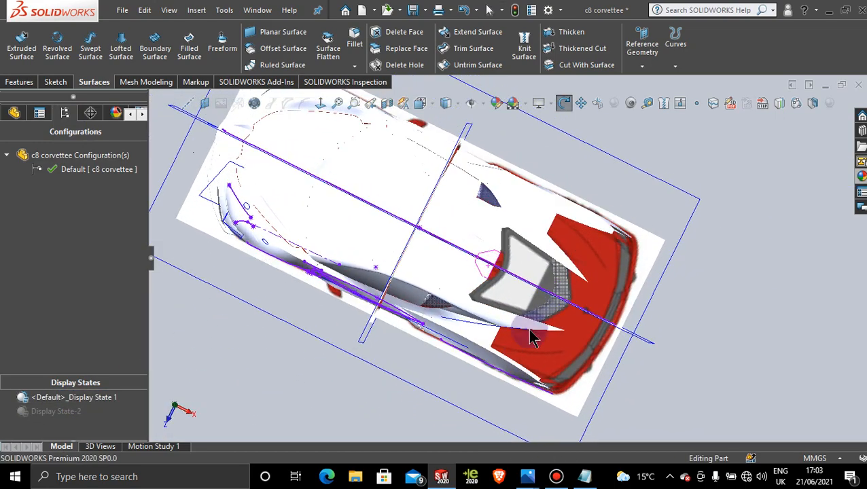
pyautogui.click(614, 205)
pyautogui.click(321, 103)
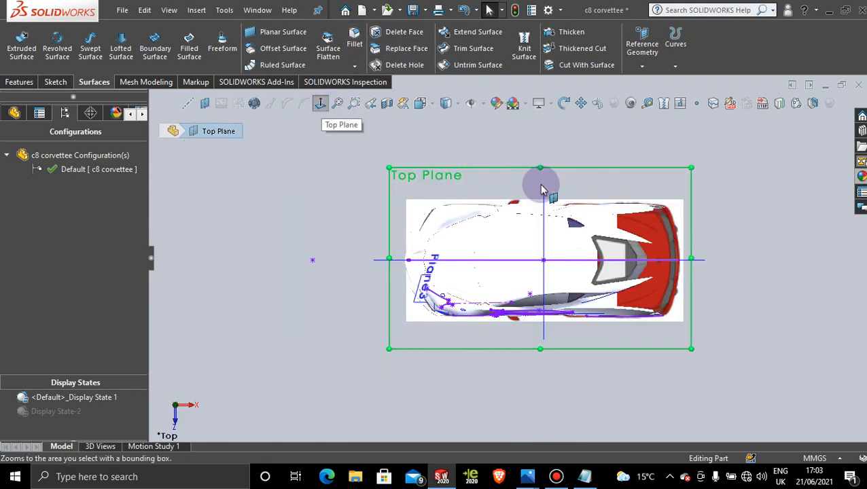
pyautogui.scroll(-5, 610, 263)
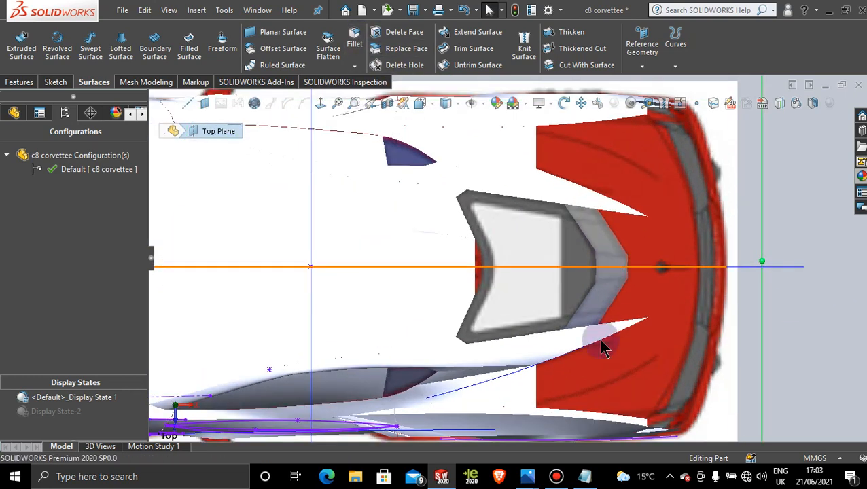
pyautogui.click(534, 477)
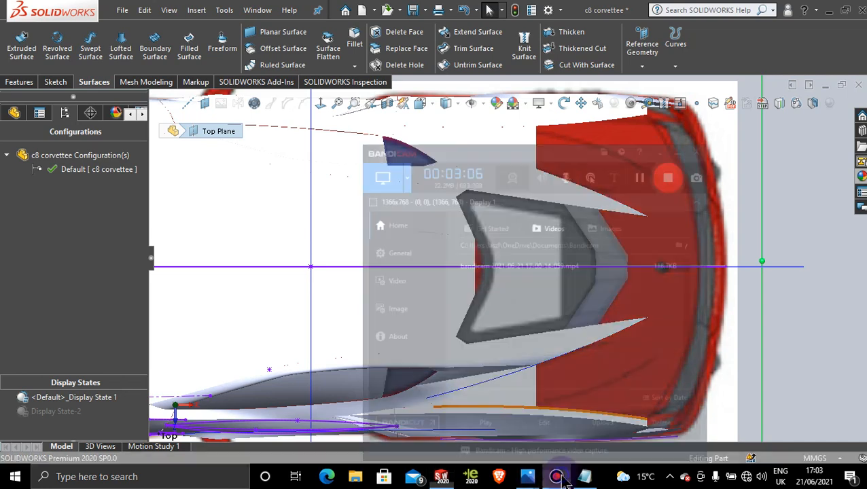
pyautogui.click(529, 477)
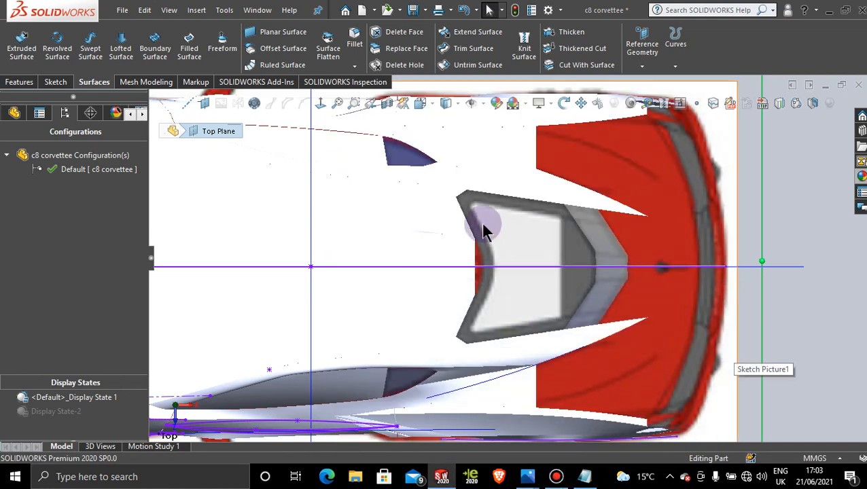
pyautogui.scroll(-3, 537, 290)
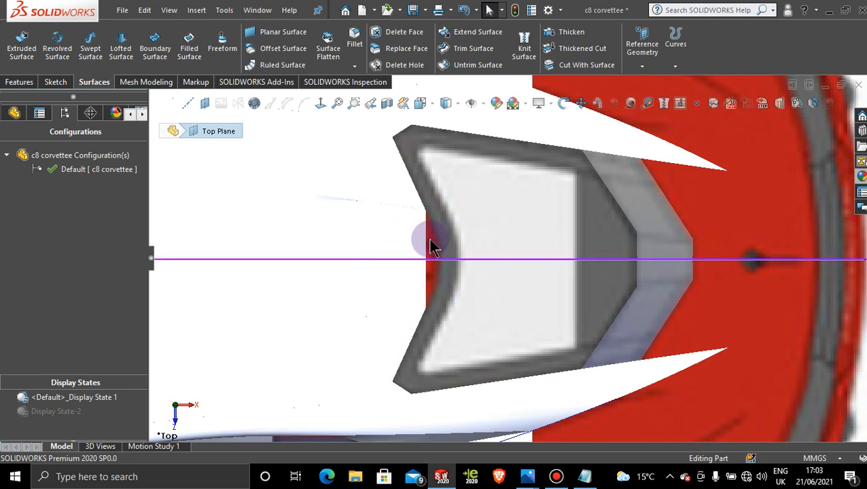
pyautogui.click(474, 265)
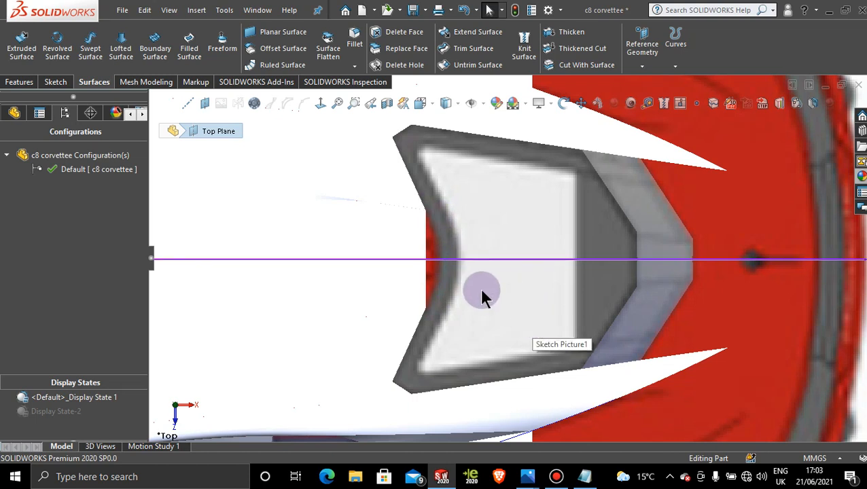
# Step: Switch back to Display State-2 and orient the model for work on the roof's rear edge at the window opening
pyautogui.click(68, 413)
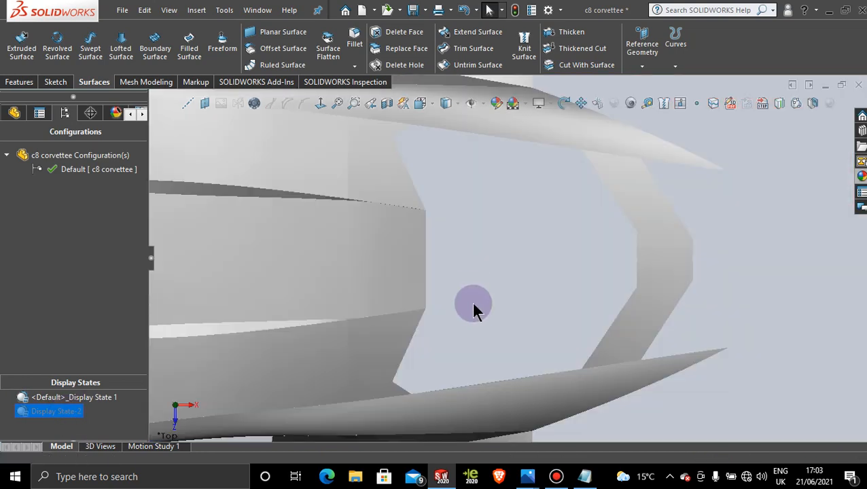
pyautogui.moveTo(474, 310)
pyautogui.mouseDown(button='middle')
pyautogui.moveTo(464, 341)
pyautogui.moveTo(456, 233)
pyautogui.mouseUp(button='middle')
pyautogui.moveTo(471, 241); pyautogui.dragTo(461, 285, button='middle')
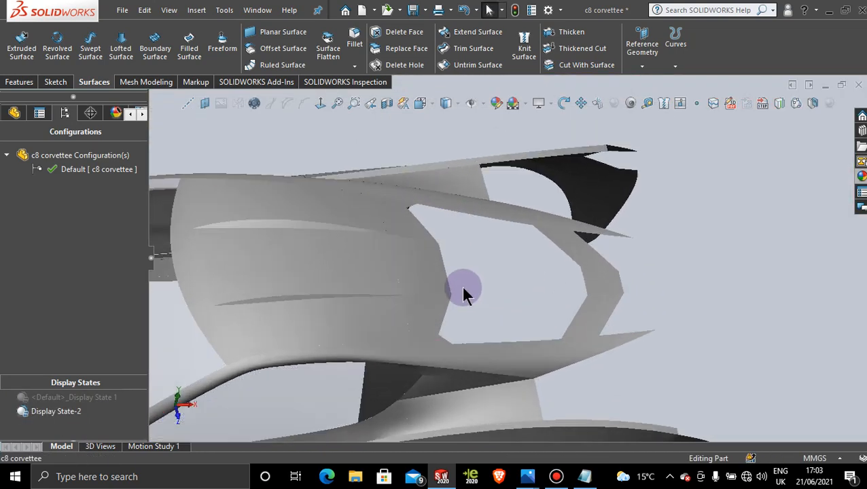
pyautogui.scroll(-5, 461, 286)
# Step: Extend the roof's centre rear edge into the window opening by 30 mm, using the Linear extension type
pyautogui.click(56, 82)
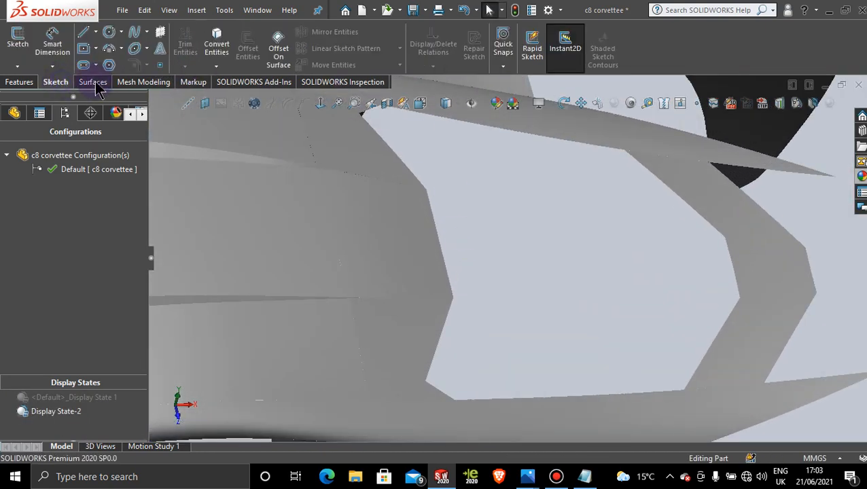
pyautogui.click(94, 82)
pyautogui.click(484, 35)
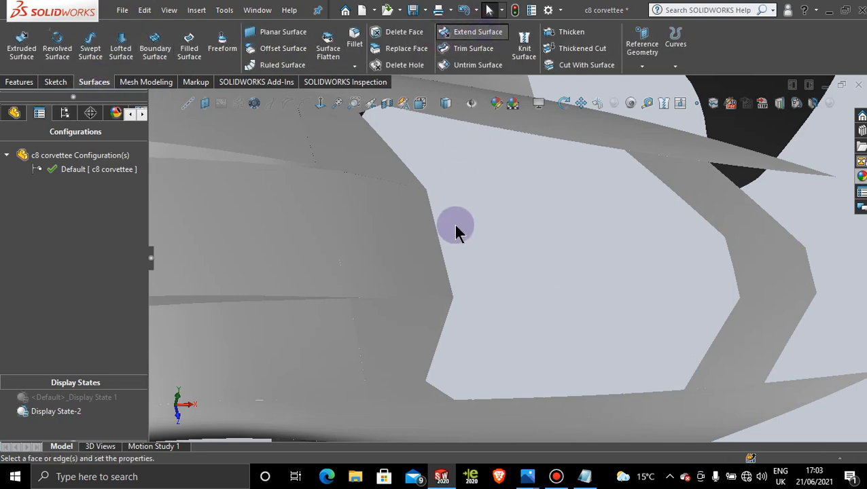
pyautogui.click(441, 250)
pyautogui.moveTo(561, 246); pyautogui.dragTo(542, 304, button='middle')
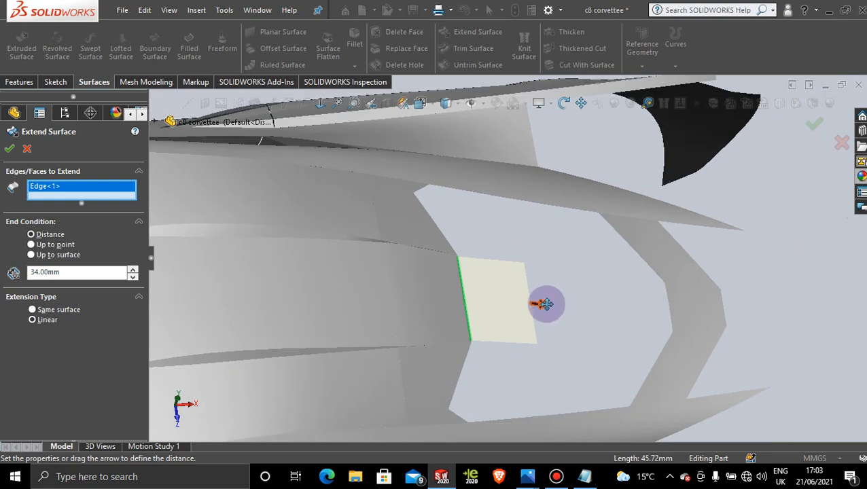
pyautogui.moveTo(541, 304); pyautogui.dragTo(523, 304)
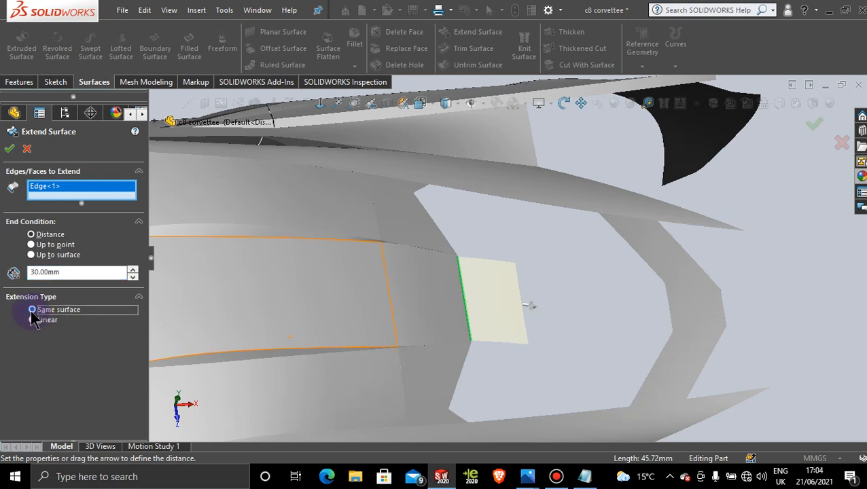
pyautogui.click(33, 320)
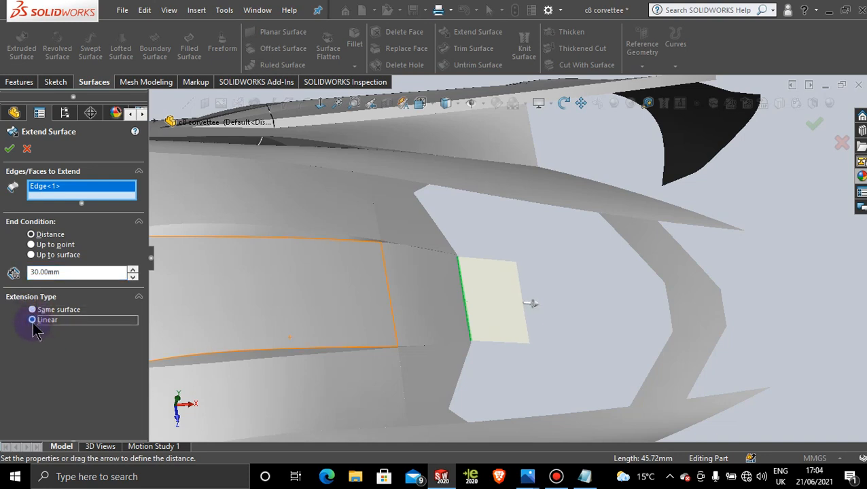
pyautogui.click(10, 148)
# Step: Activate <Default>_Display State 1 again and orient the model normal to the Top Plane
pyautogui.moveTo(531, 304); pyautogui.dragTo(486, 318, button='middle')
pyautogui.click(87, 398)
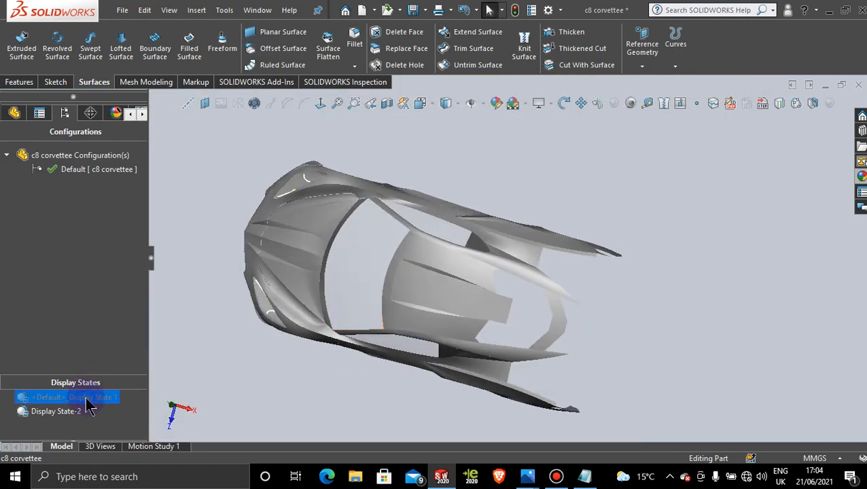
pyautogui.doubleClick(86, 398)
pyautogui.click(628, 217)
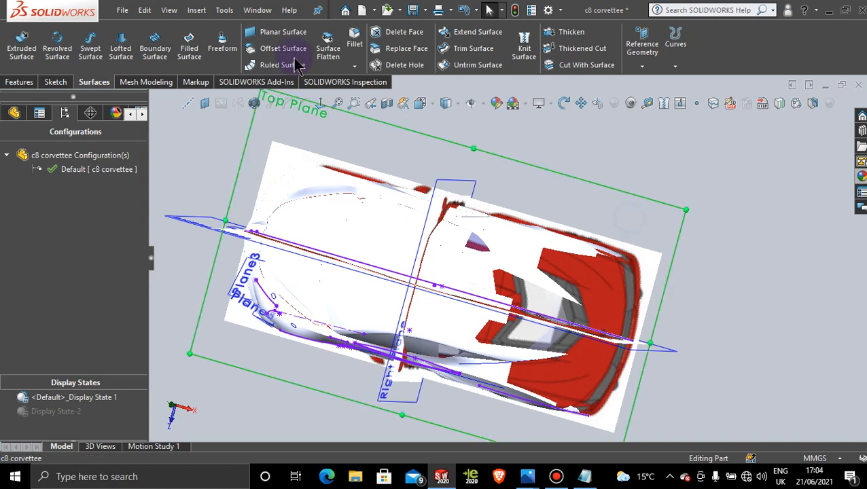
pyautogui.click(324, 105)
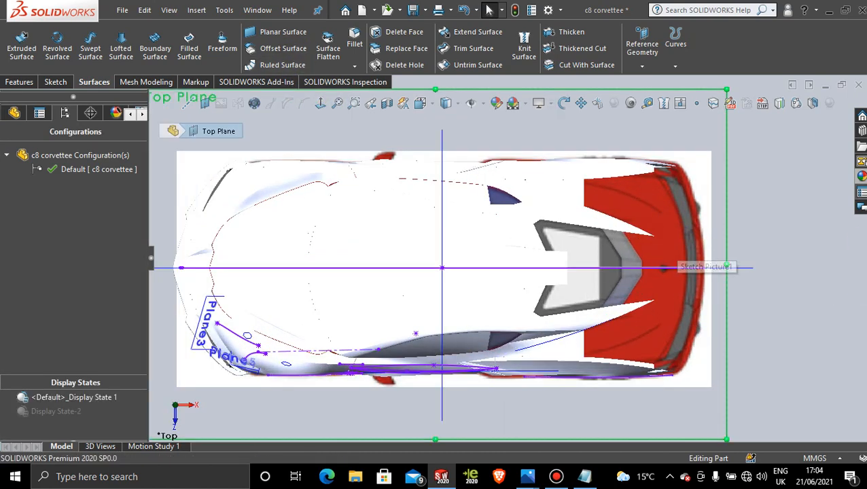
# Step: Apply the clear glass appearance to the whole part so the reference photo shows through the surfaces
pyautogui.click(861, 175)
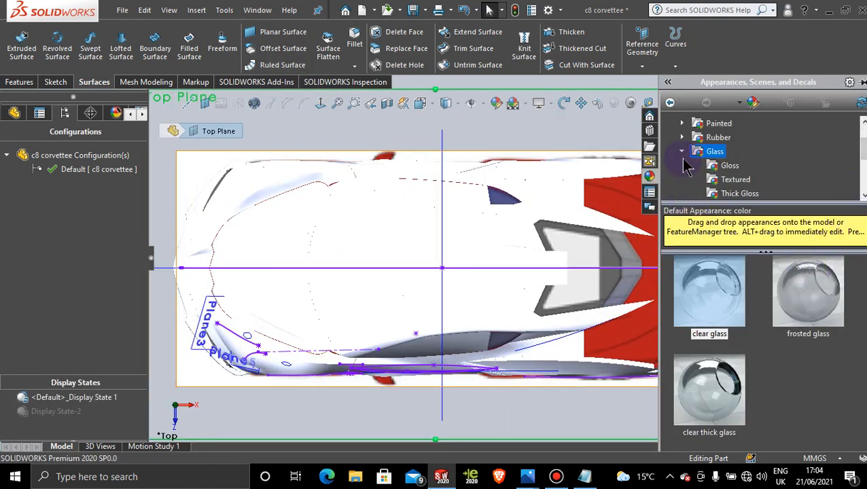
pyautogui.moveTo(716, 299); pyautogui.dragTo(557, 212)
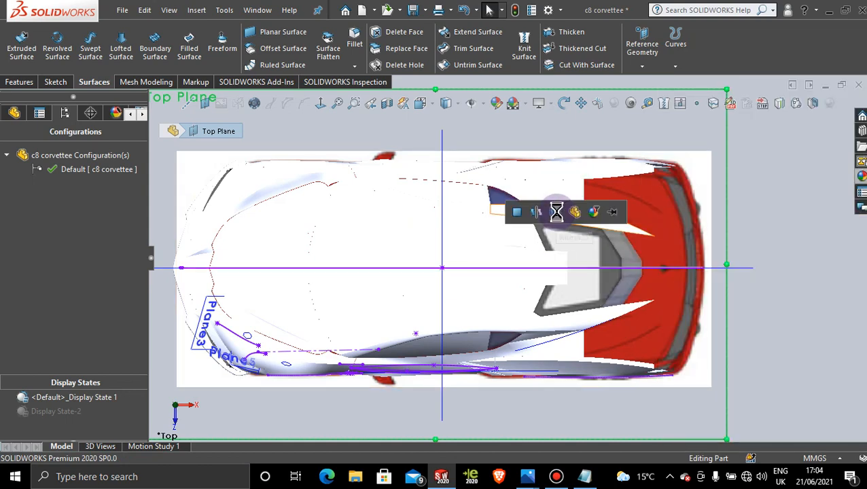
pyautogui.click(575, 212)
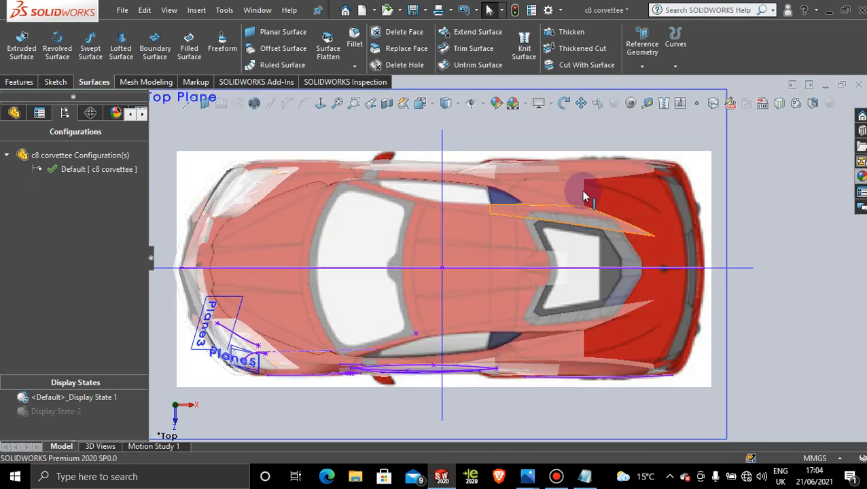
# Step: Examine how the extended roof surface lies over the curved front edge of the rear window in the top-view photo
pyautogui.click(615, 178)
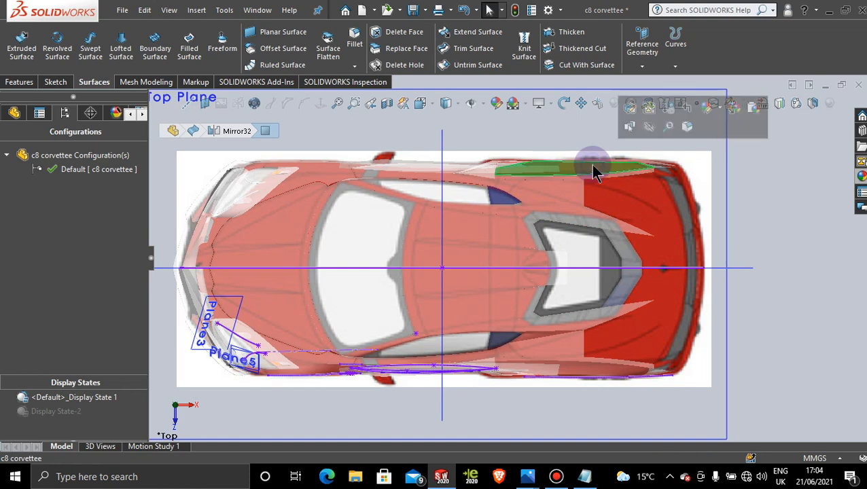
pyautogui.click(722, 233)
pyautogui.click(509, 281)
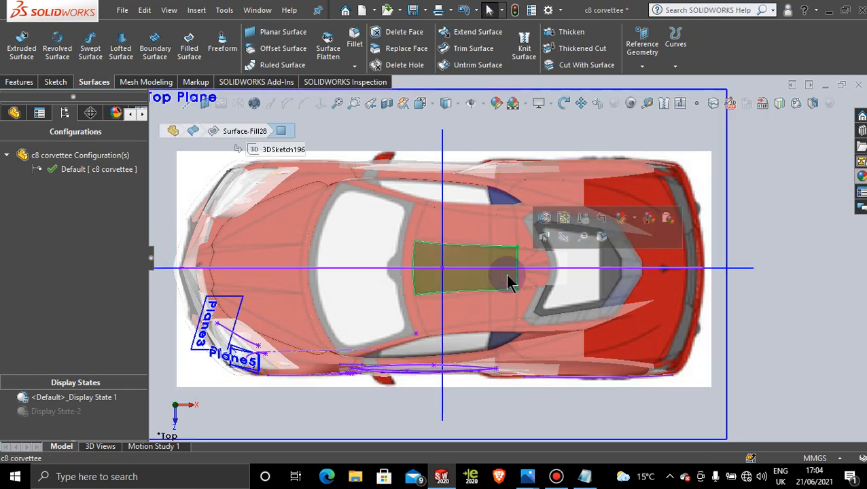
pyautogui.click(834, 284)
pyautogui.scroll(-3, 620, 283)
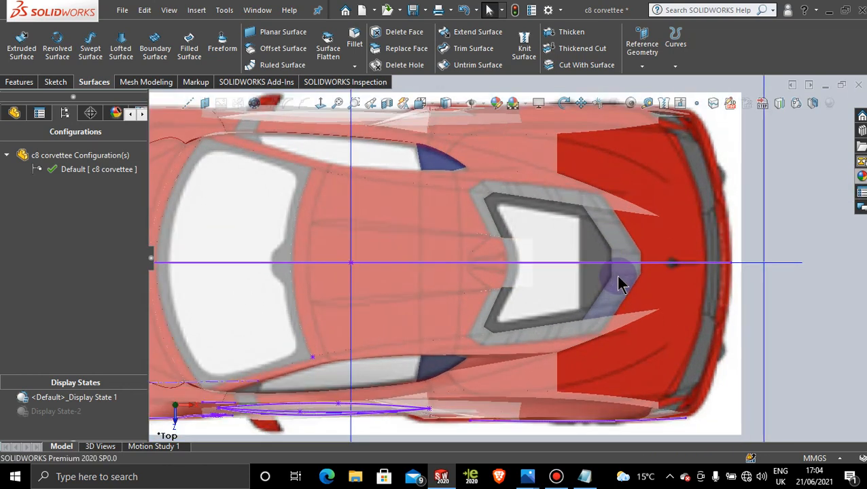
pyautogui.scroll(-4, 577, 277)
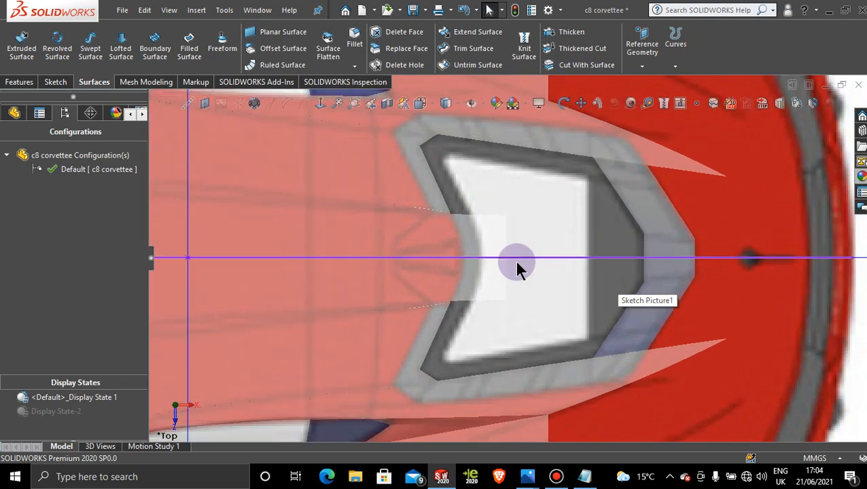
pyautogui.scroll(-3, 517, 263)
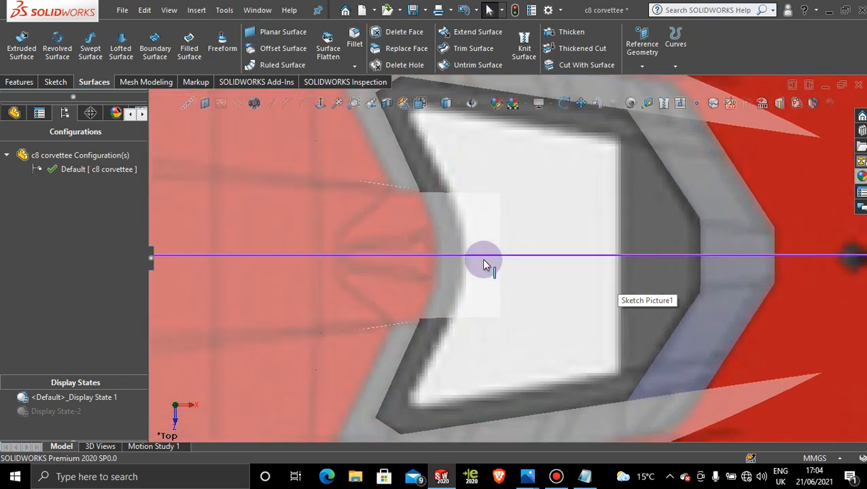
pyautogui.scroll(-2, 427, 226)
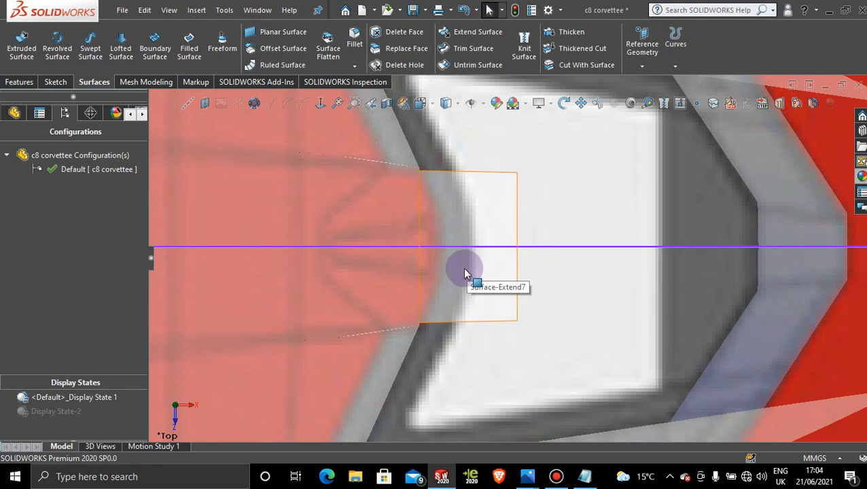
# Step: On a new Top Plane sketch, draw a two-point spline about 24 mm long from the extended roof surface's lower front corner to the centreline
pyautogui.scroll(10, 506, 245)
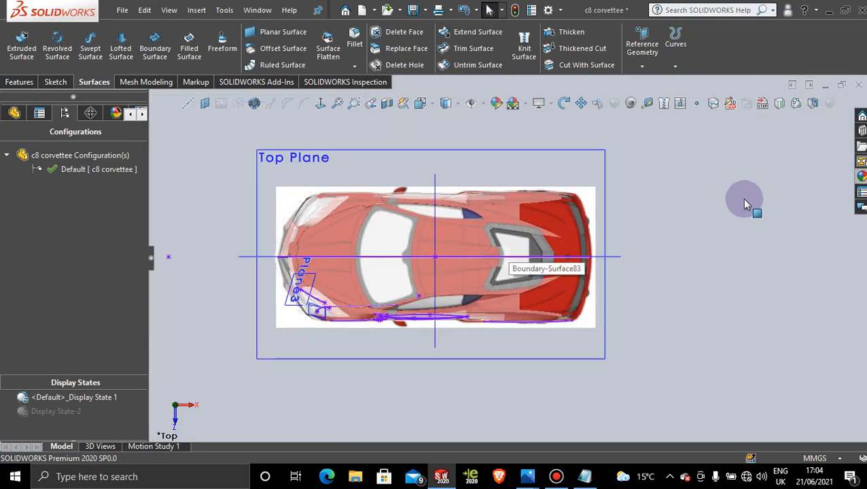
pyautogui.click(547, 153)
pyautogui.click(602, 116)
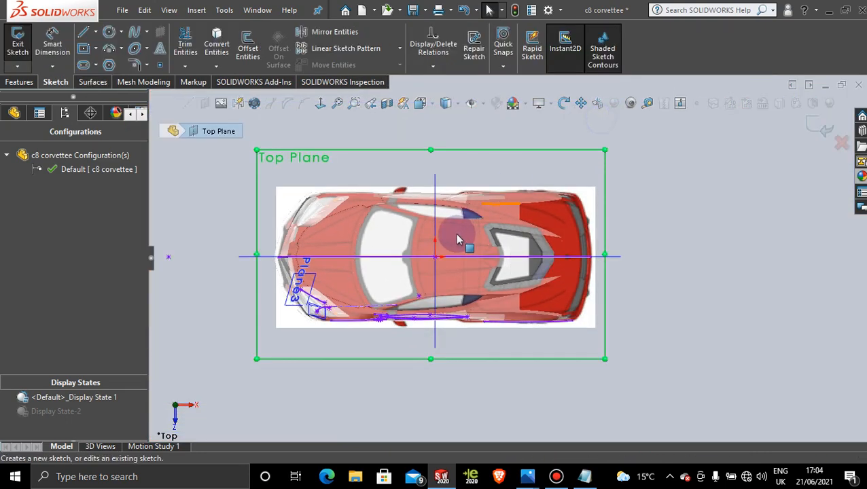
pyautogui.scroll(-10, 506, 252)
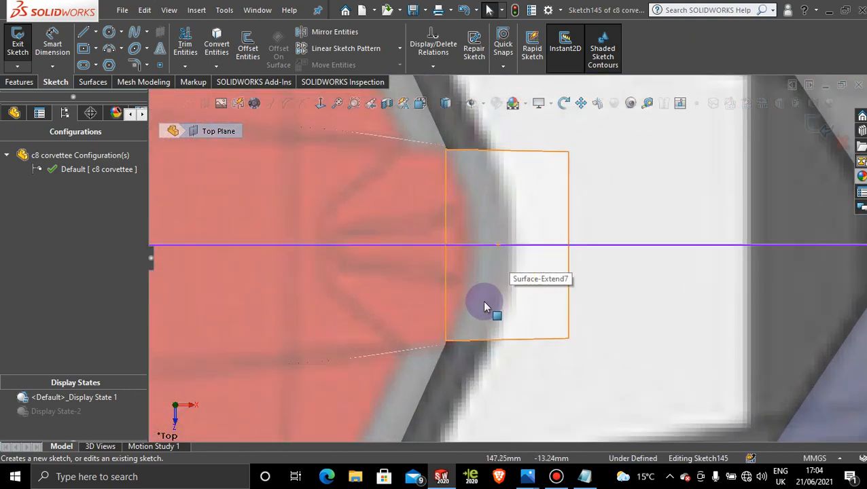
pyautogui.scroll(-3, 482, 301)
pyautogui.click(133, 32)
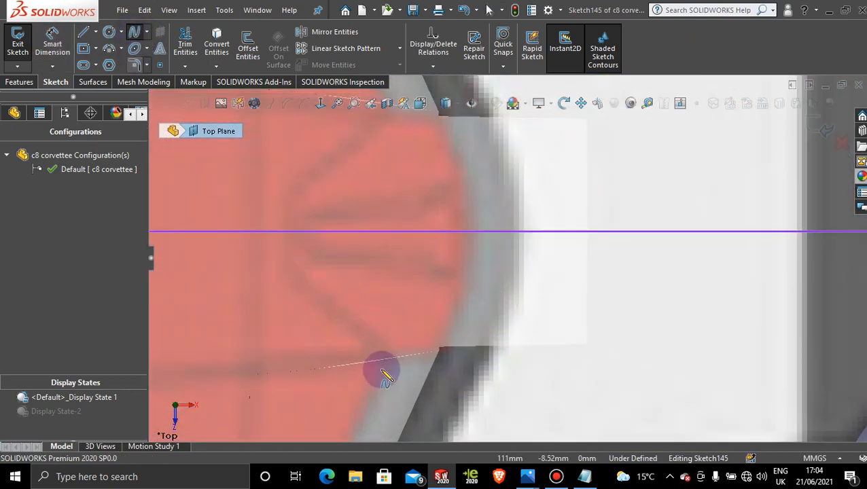
pyautogui.scroll(-2, 455, 355)
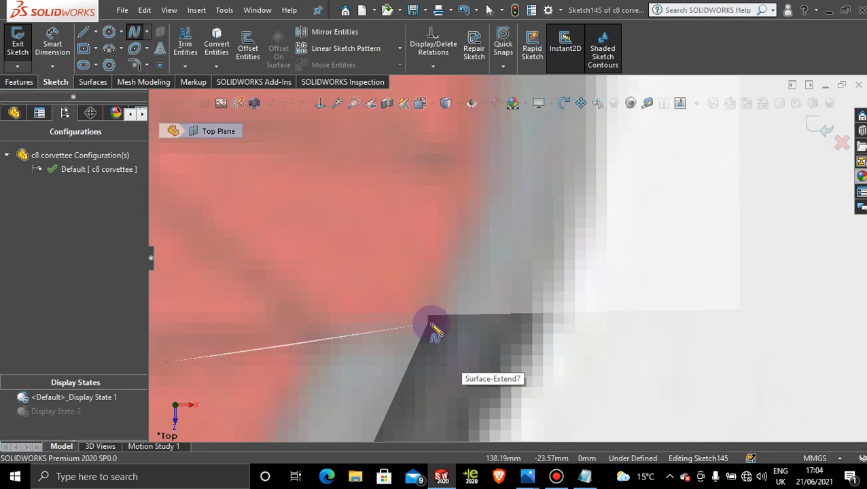
pyautogui.click(429, 316)
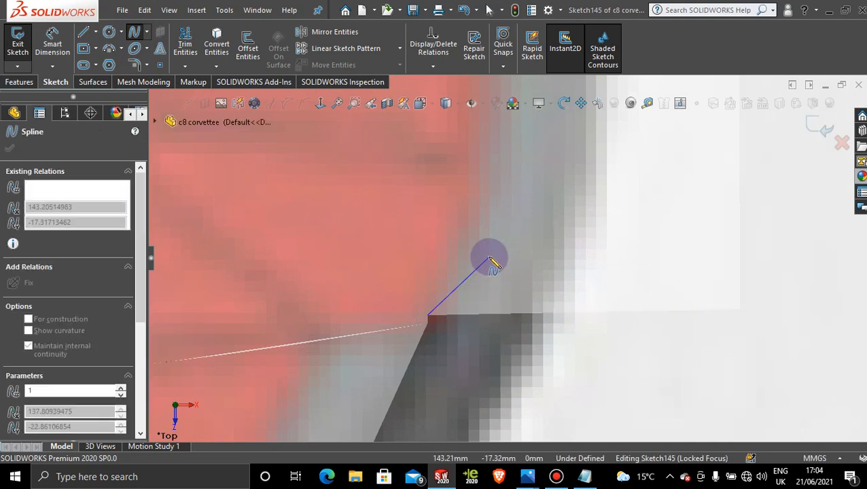
pyautogui.scroll(4, 490, 258)
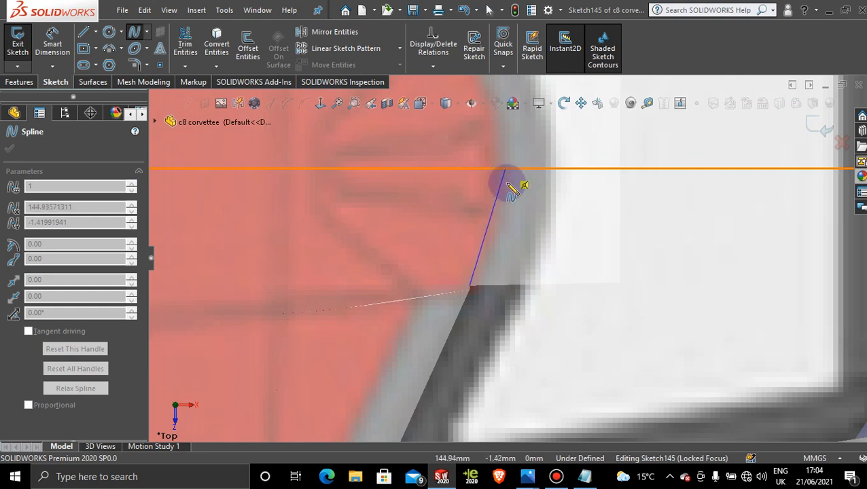
pyautogui.scroll(2, 513, 193)
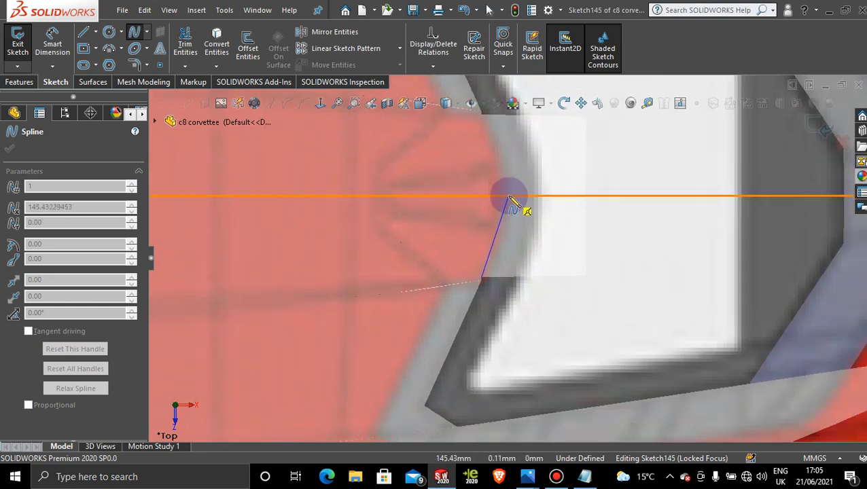
pyautogui.click(508, 198)
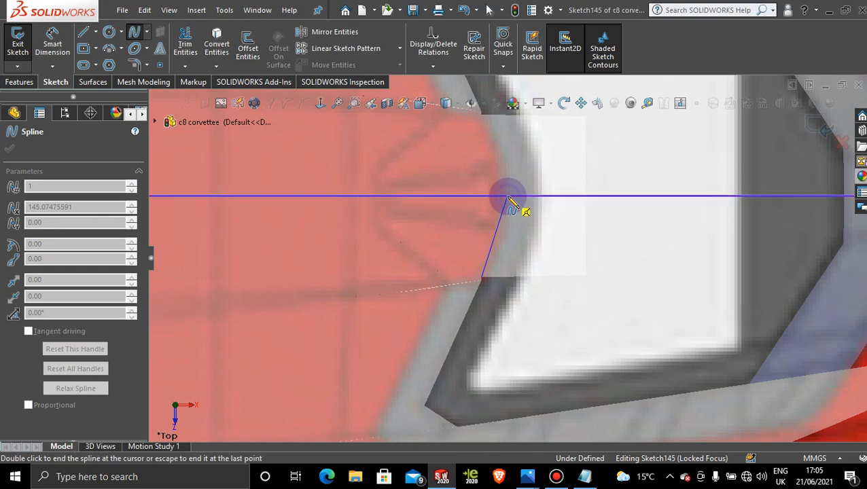
pyautogui.press('Escape')
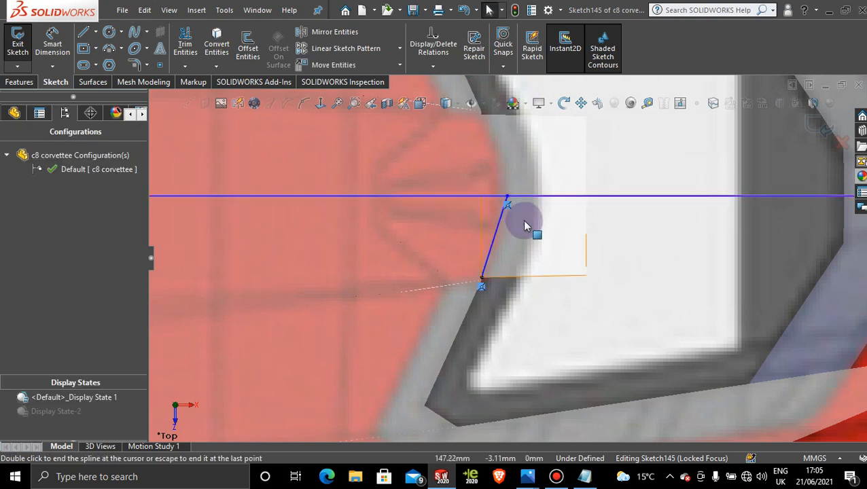
# Step: Add a Vertical relation to the spline's tangency handle at the centreline so the curve meets it squarely
pyautogui.scroll(-3, 510, 221)
pyautogui.click(483, 215)
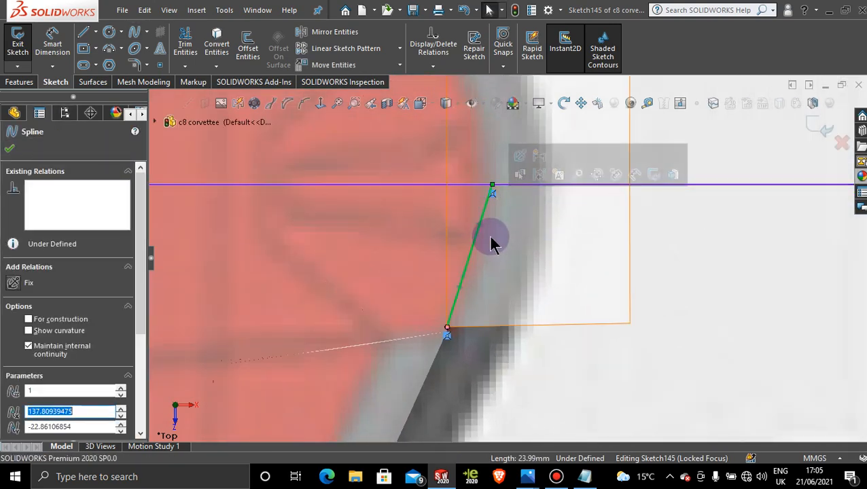
pyautogui.click(481, 224)
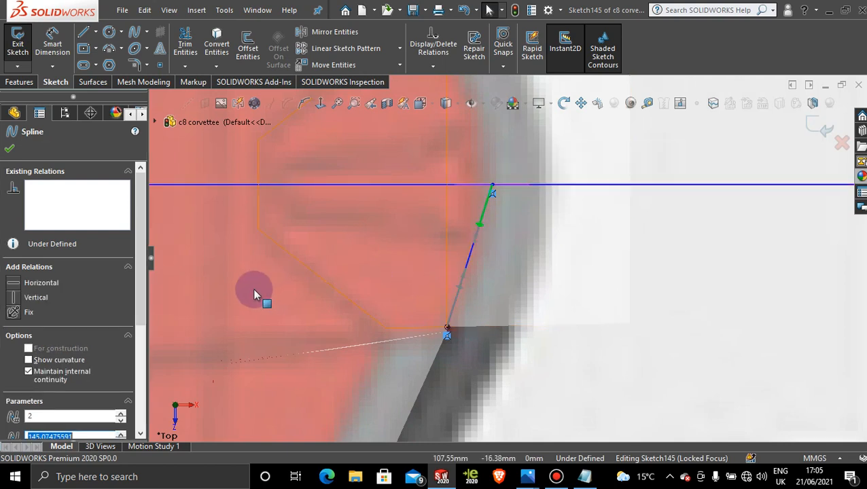
pyautogui.click(37, 297)
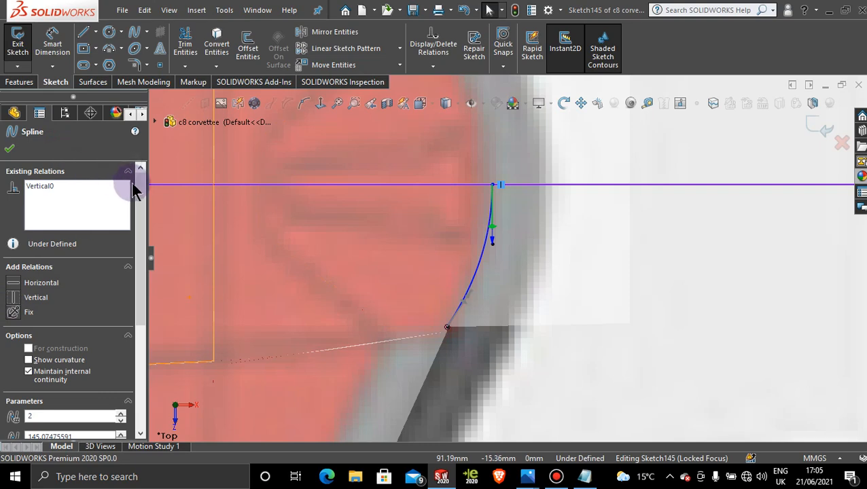
pyautogui.click(8, 151)
# Step: Mirror the roof-edge spline about the Front Plane, keeping the original as a copy
pyautogui.scroll(6, 612, 232)
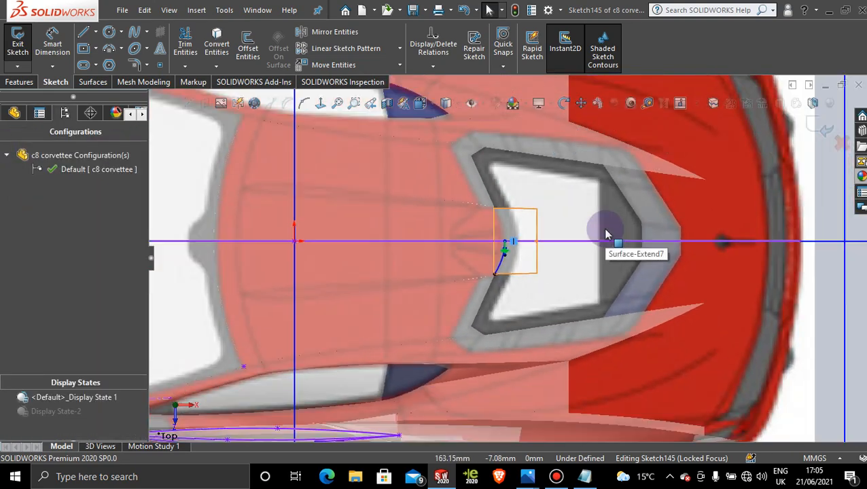
pyautogui.scroll(3, 606, 234)
pyautogui.click(345, 32)
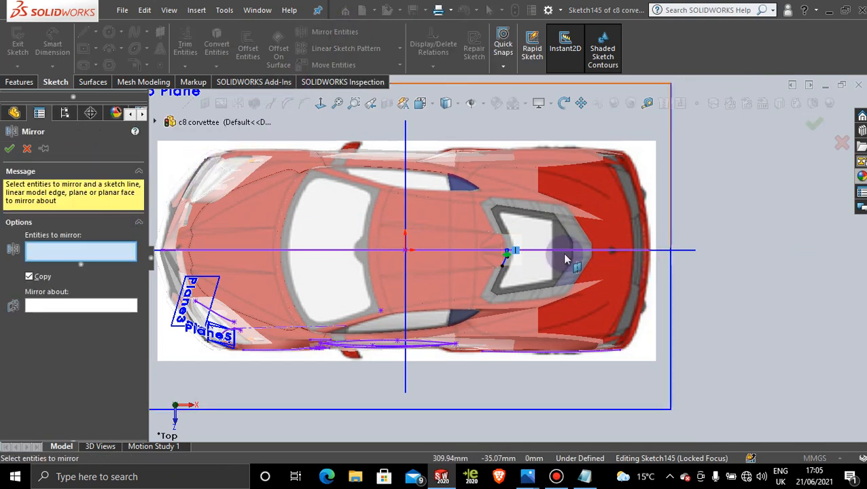
pyautogui.scroll(-2, 563, 259)
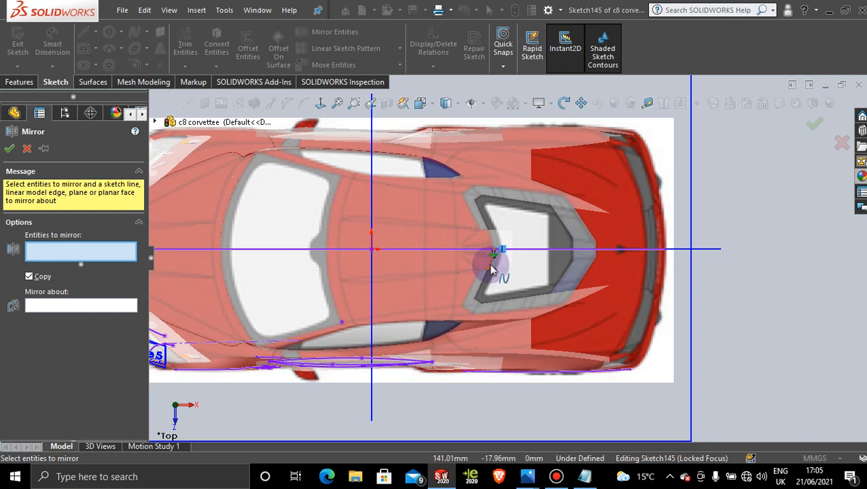
pyautogui.click(491, 269)
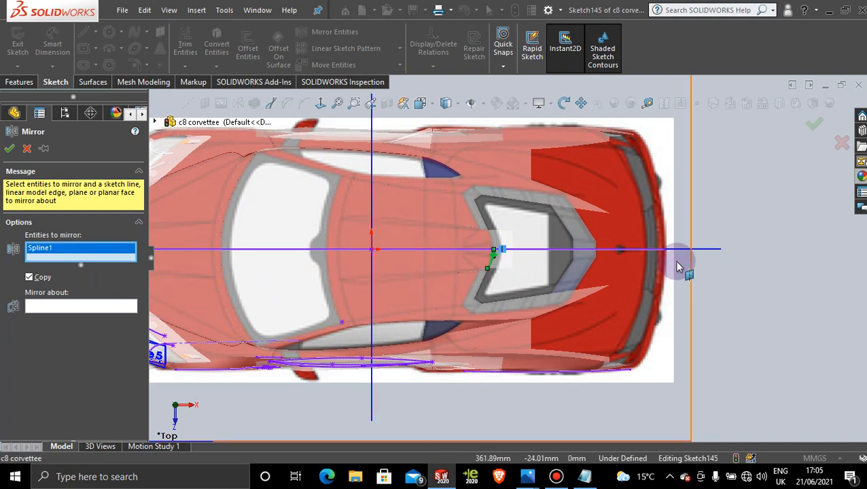
pyautogui.click(106, 309)
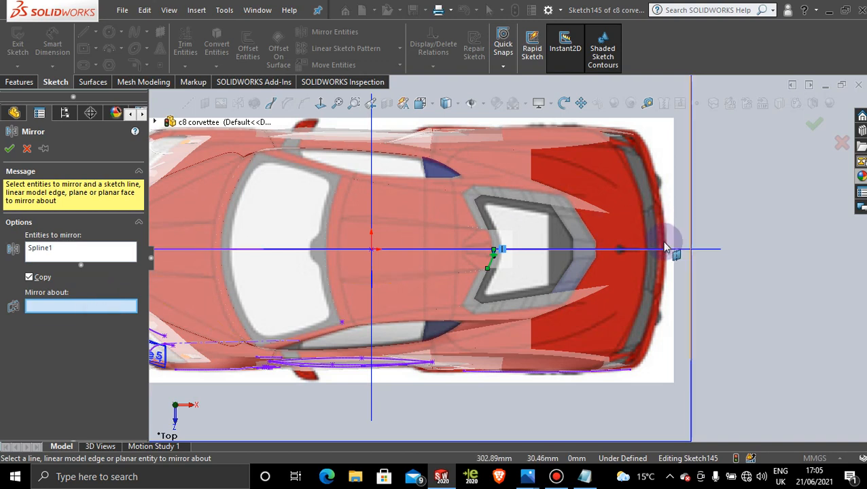
pyautogui.click(712, 249)
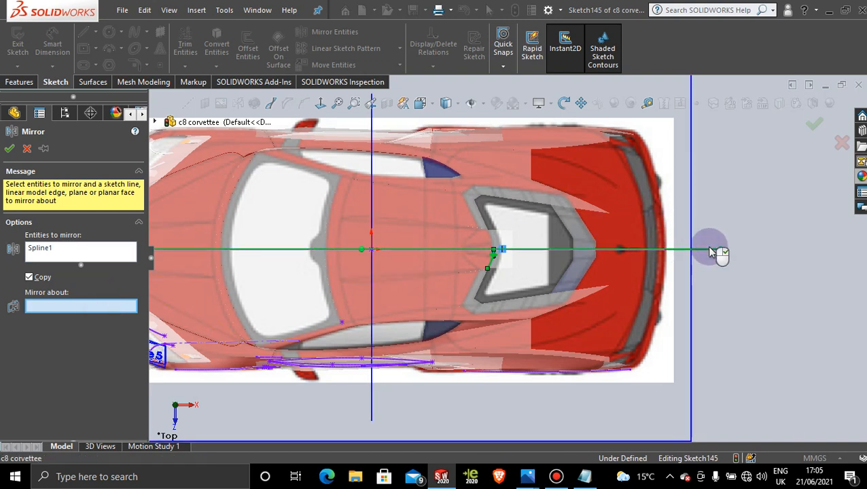
pyautogui.click(10, 150)
# Step: Trim the extended roof surface with the spline sketch using Standard trim and Remove selections, removing the part behind the curve
pyautogui.scroll(-3, 494, 249)
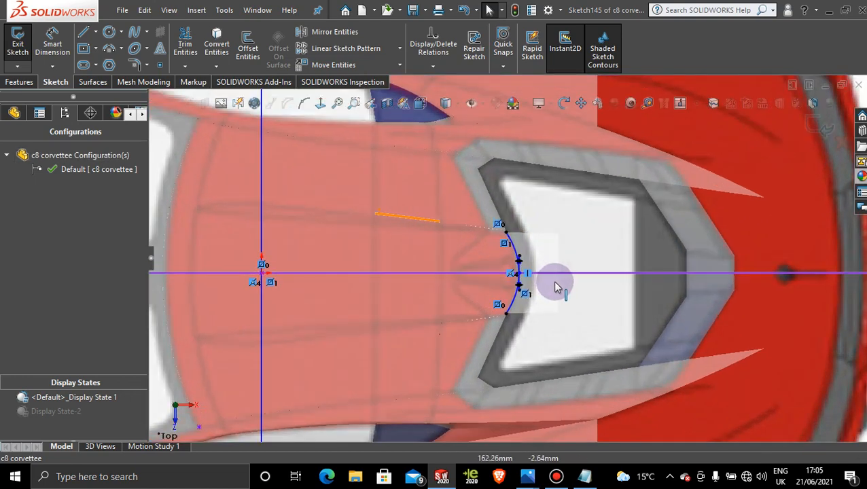
pyautogui.scroll(-5, 507, 276)
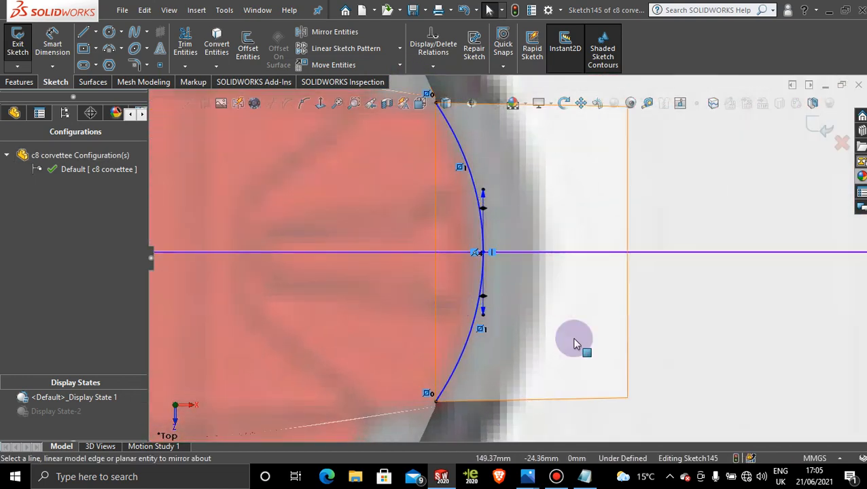
pyautogui.scroll(5, 660, 309)
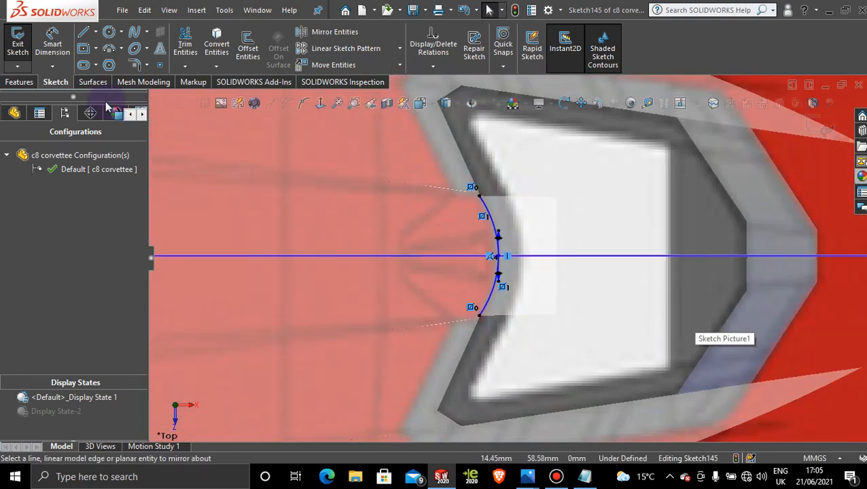
pyautogui.click(95, 82)
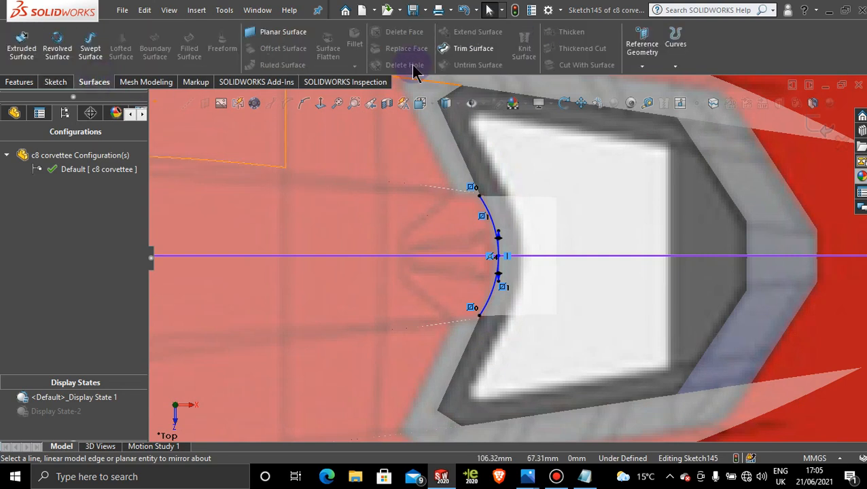
pyautogui.click(473, 49)
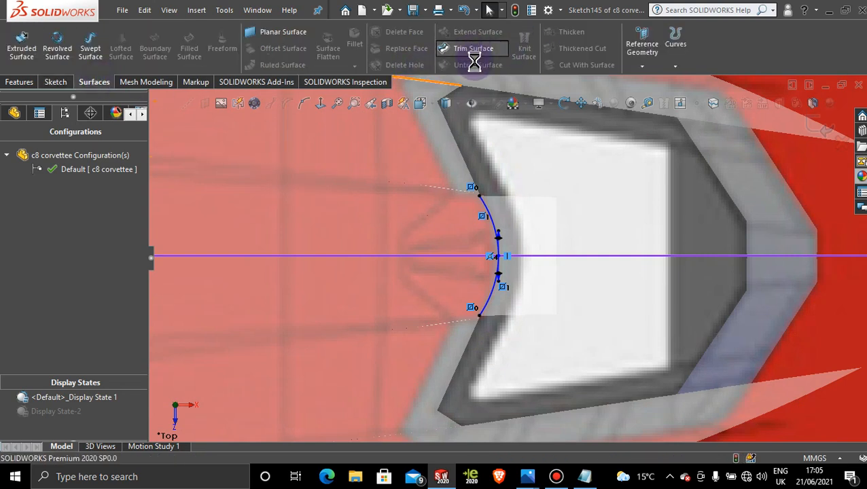
pyautogui.click(526, 231)
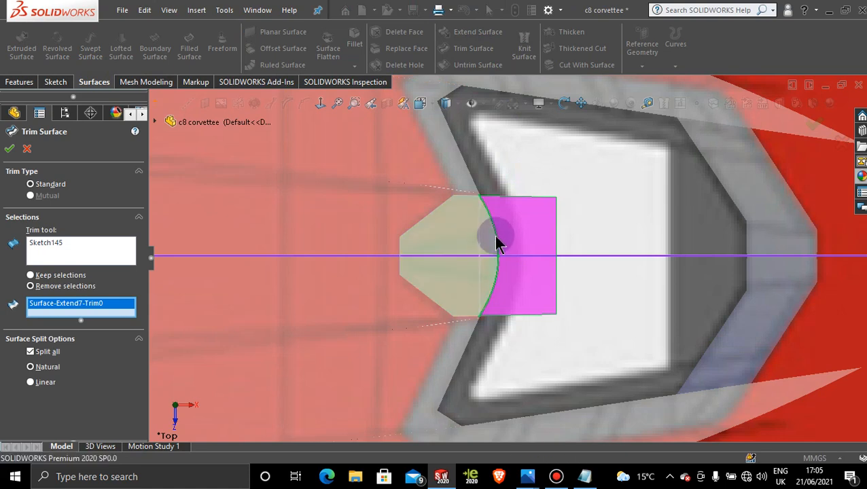
pyautogui.click(10, 150)
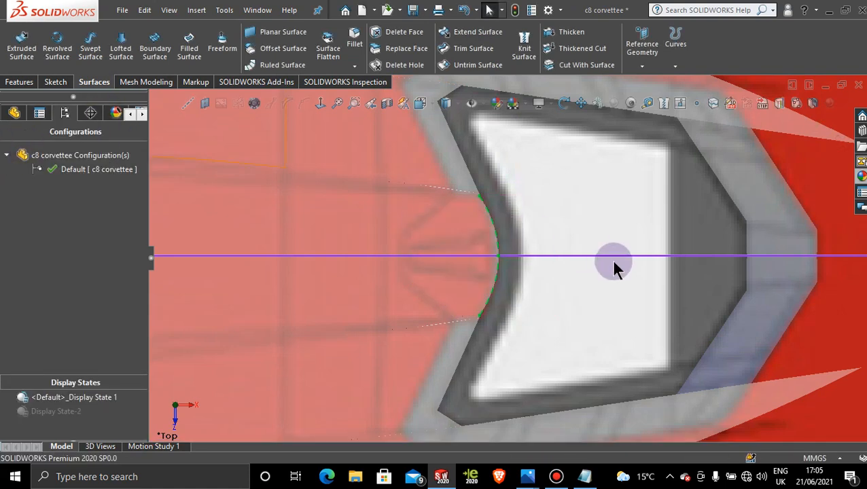
# Step: Activate Display State-2 and inspect the roof's curved rear edge from an angled view
pyautogui.scroll(5, 611, 268)
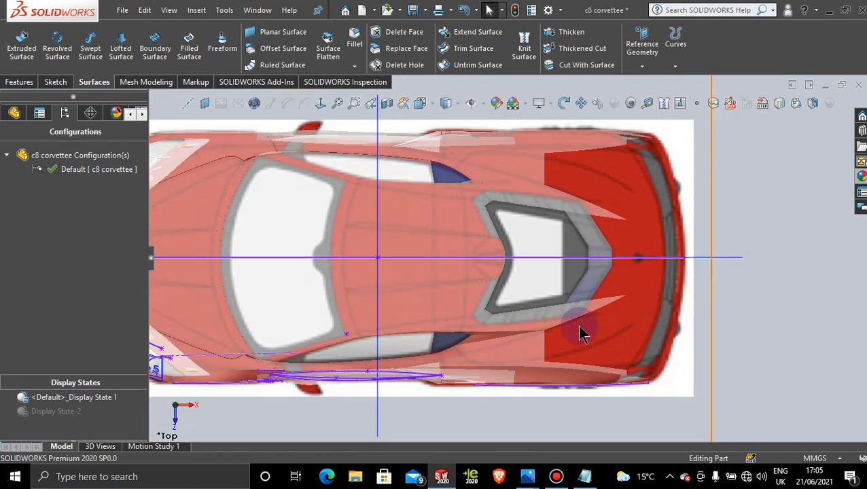
pyautogui.click(55, 411)
pyautogui.doubleClick(57, 419)
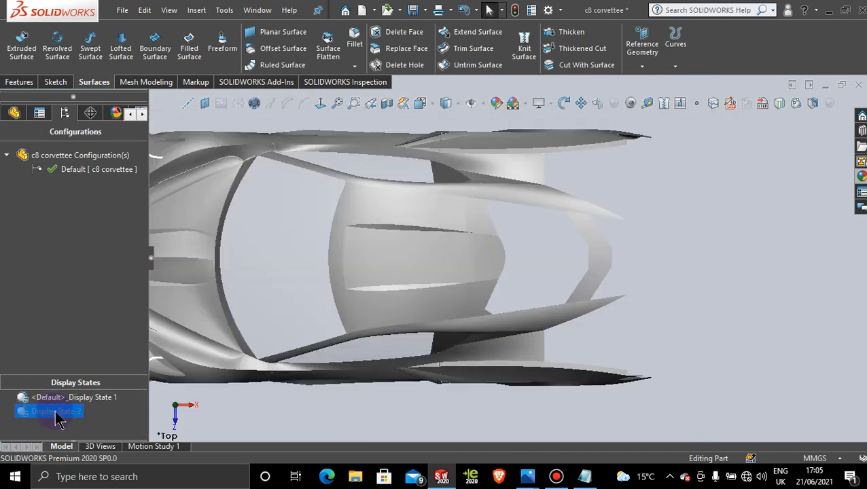
pyautogui.moveTo(493, 335); pyautogui.dragTo(517, 305, button='middle')
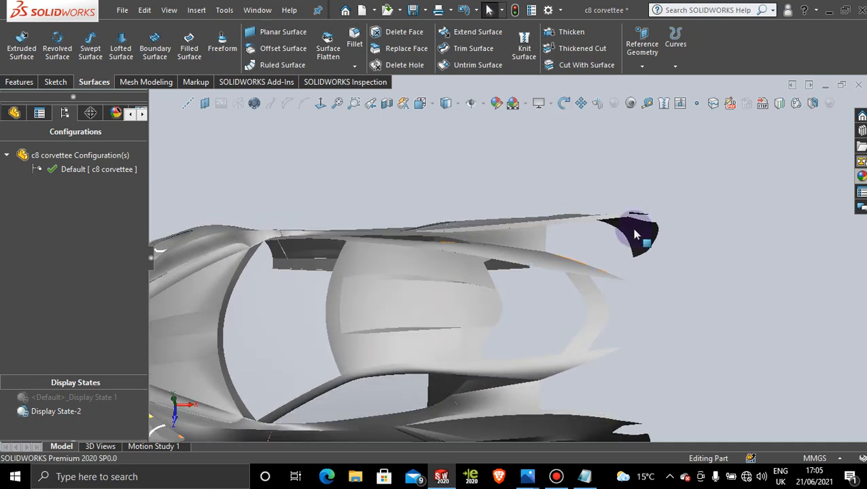
# Step: Return to <Default>_Display State 1 and orient the model normal to the Top Plane
pyautogui.click(60, 398)
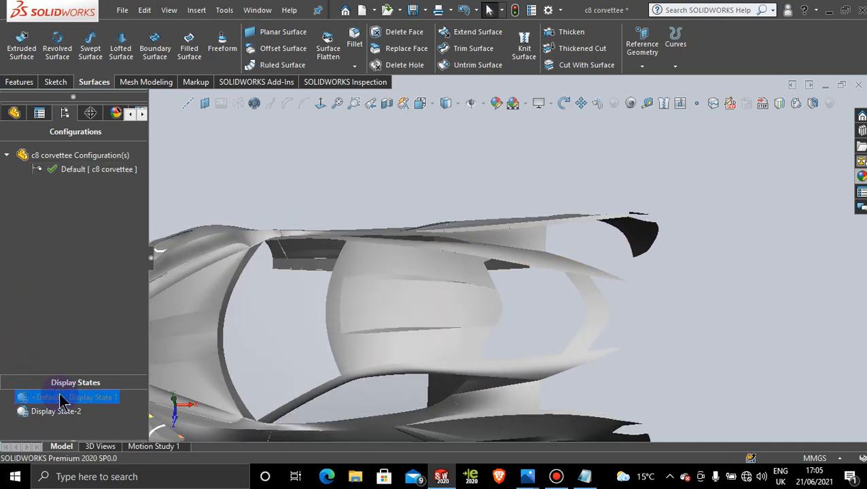
pyautogui.moveTo(621, 125)
pyautogui.mouseDown(button='middle')
pyautogui.moveTo(624, 182)
pyautogui.moveTo(668, 217)
pyautogui.moveTo(677, 209)
pyautogui.mouseUp(button='middle')
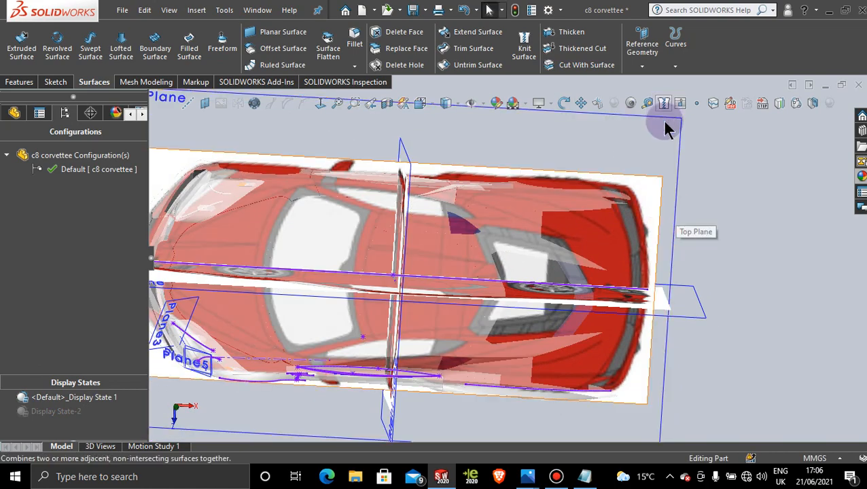
pyautogui.click(343, 115)
pyautogui.click(322, 102)
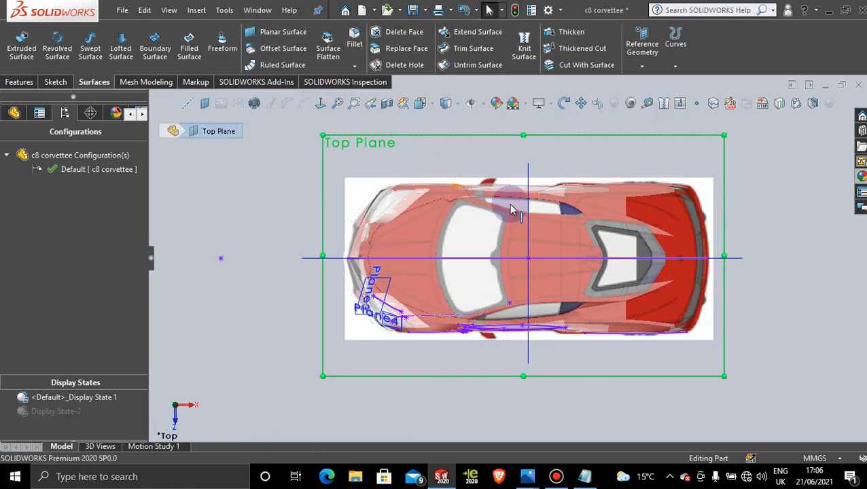
# Step: Start a new sketch on the Top Plane over the rear-window area of the car
pyautogui.scroll(-5, 655, 252)
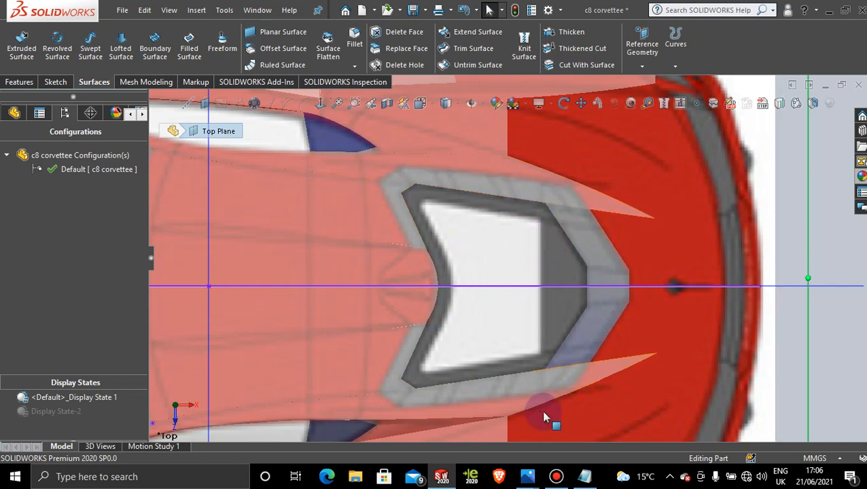
pyautogui.scroll(5, 607, 349)
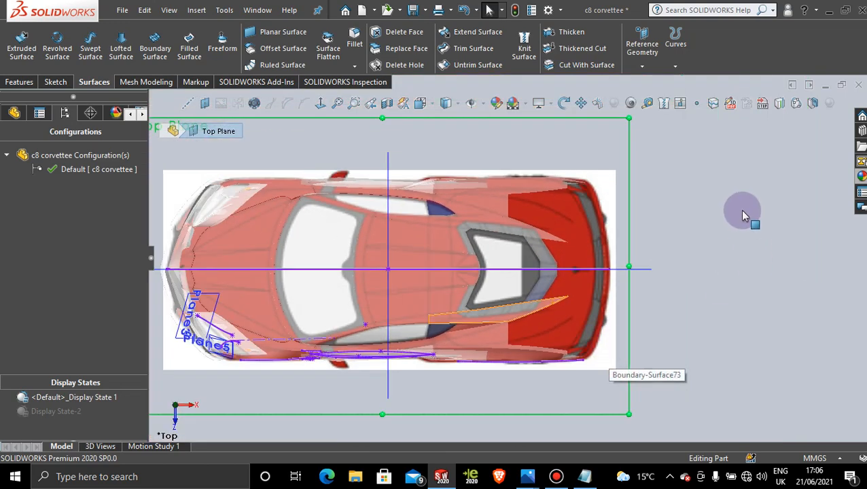
pyautogui.click(625, 151)
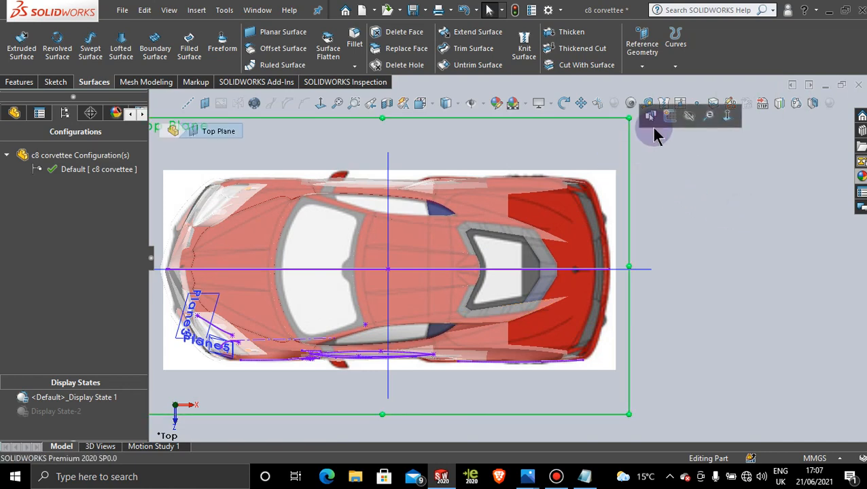
pyautogui.click(666, 120)
pyautogui.scroll(-6, 526, 312)
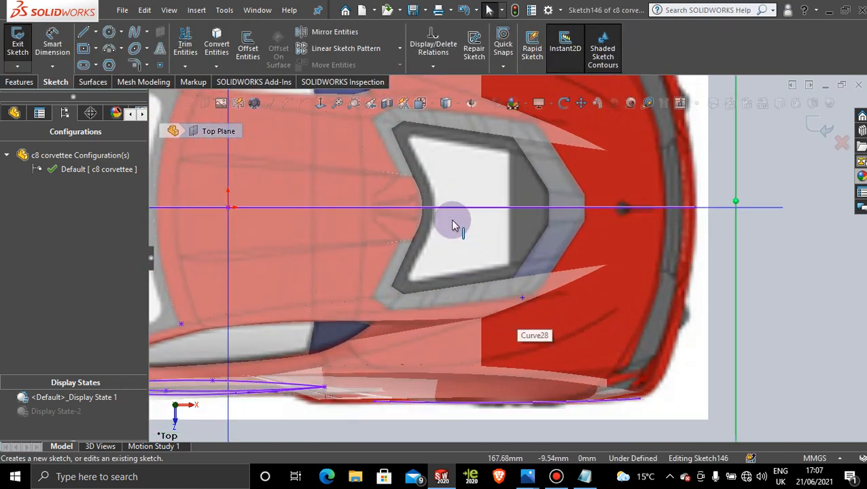
pyautogui.scroll(-2, 450, 241)
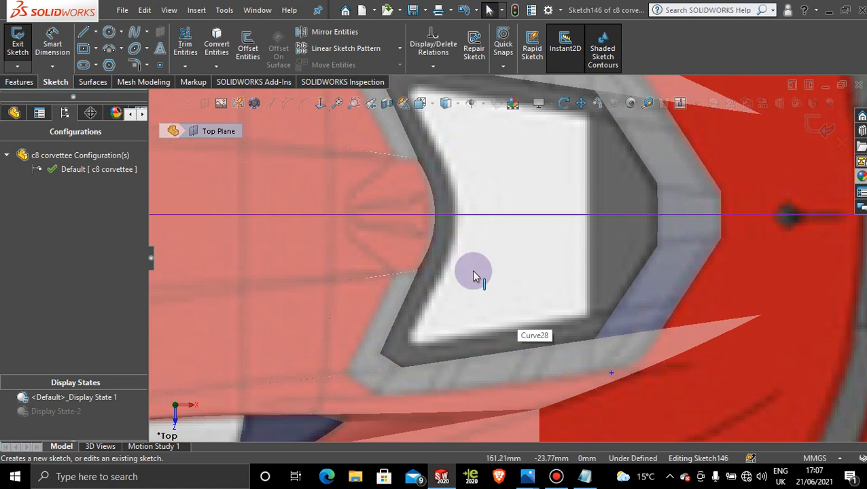
# Step: Sketch a line about 41 mm long from the lower corner of the roof's curved rear edge forward along the roof crease
pyautogui.click(83, 32)
pyautogui.scroll(-4, 422, 275)
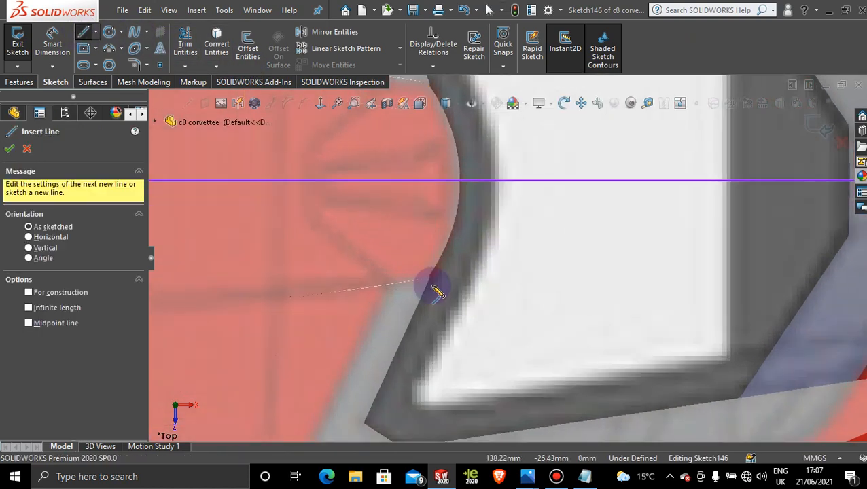
pyautogui.scroll(-2, 439, 290)
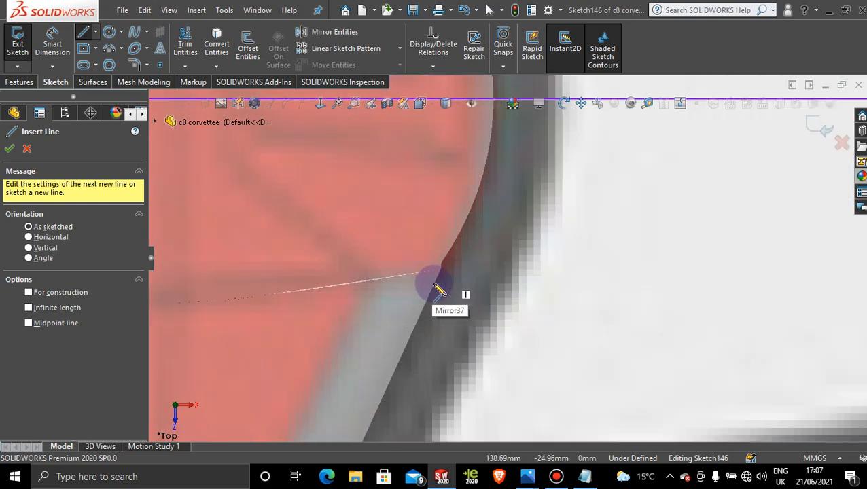
pyautogui.scroll(2, 439, 290)
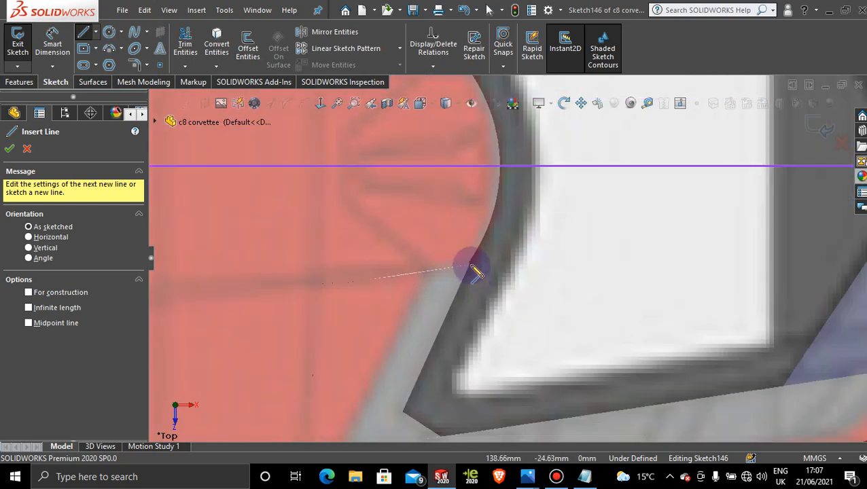
pyautogui.scroll(-2, 475, 275)
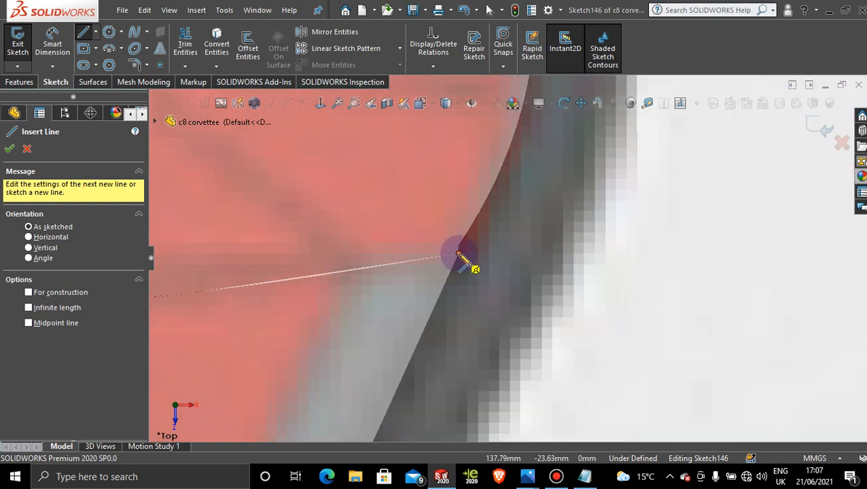
pyautogui.scroll(3, 358, 304)
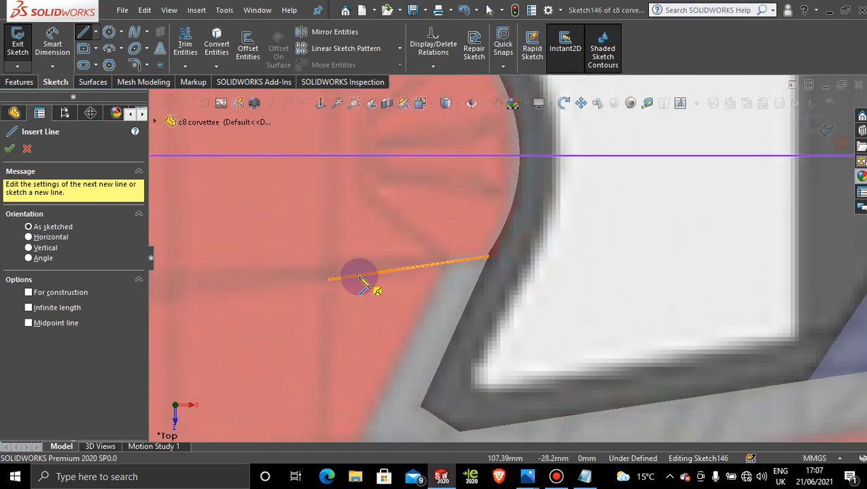
pyautogui.click(489, 259)
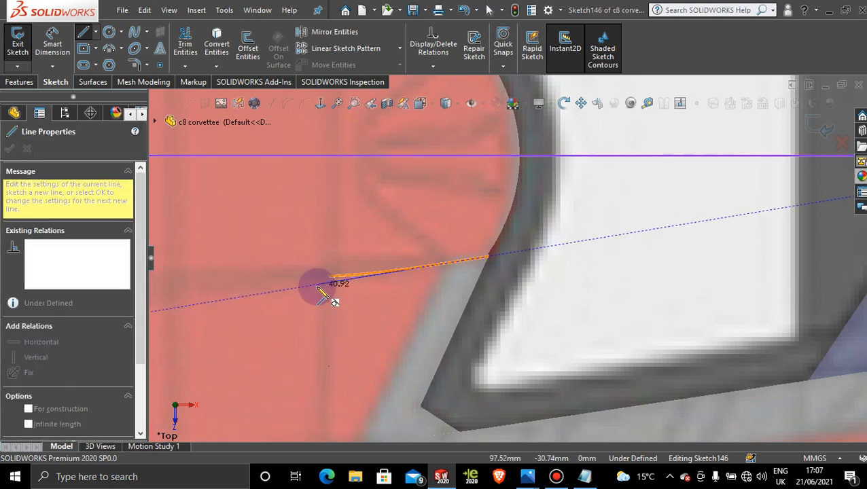
pyautogui.click(317, 284)
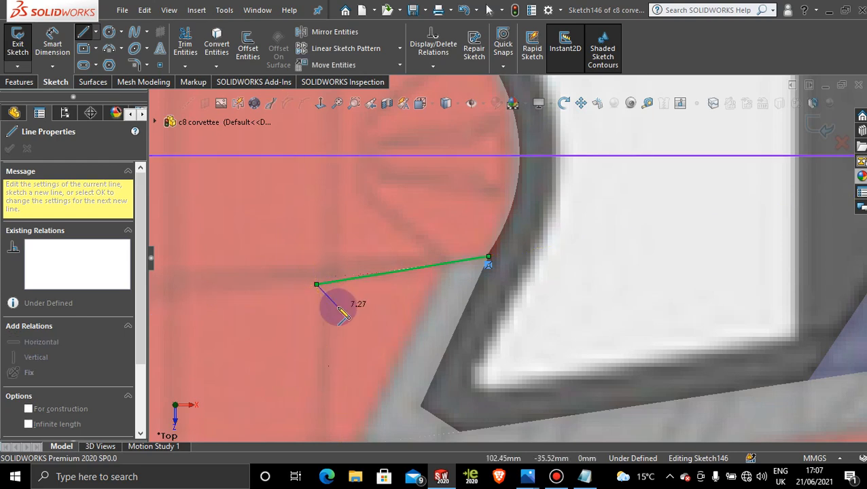
pyautogui.press('Escape')
pyautogui.scroll(5, 553, 285)
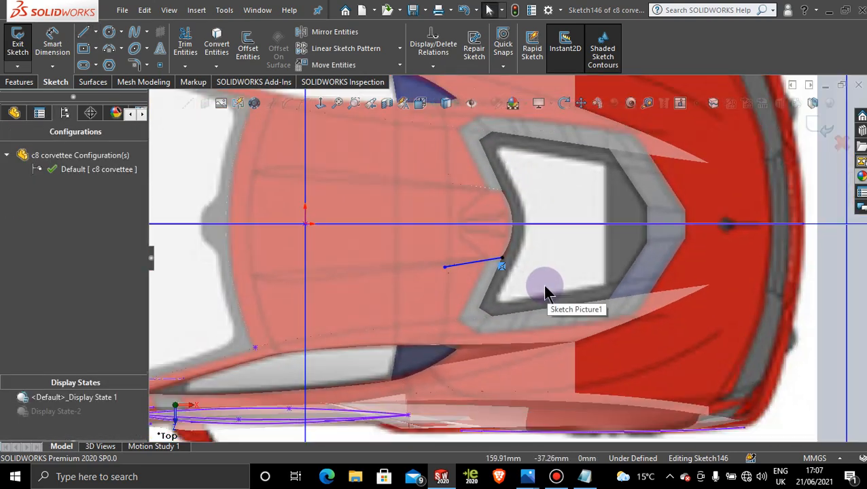
# Step: Sketch a slanted line about 49 mm long from the first line to the side surface's edge, aligning it with the grey window frame's front edge
pyautogui.scroll(-3, 559, 261)
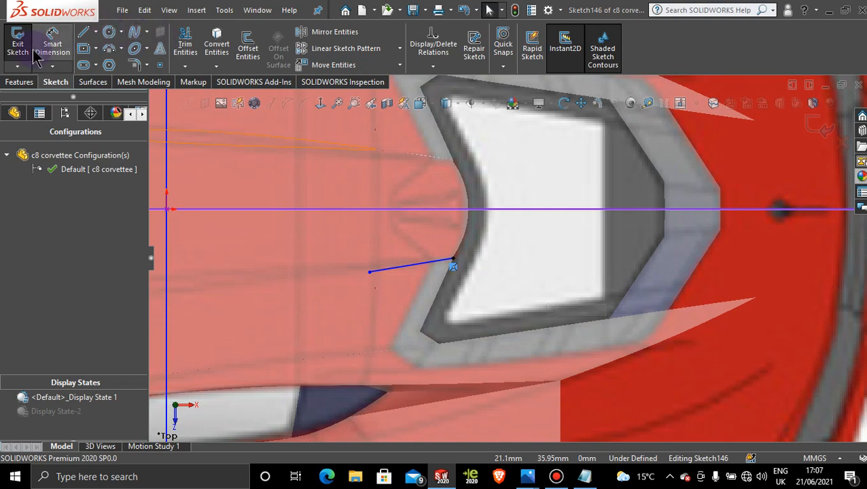
pyautogui.click(83, 32)
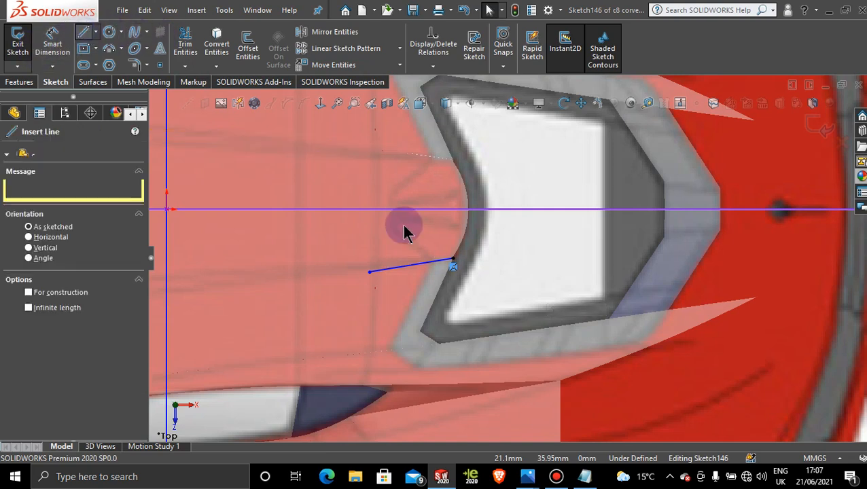
pyautogui.click(430, 266)
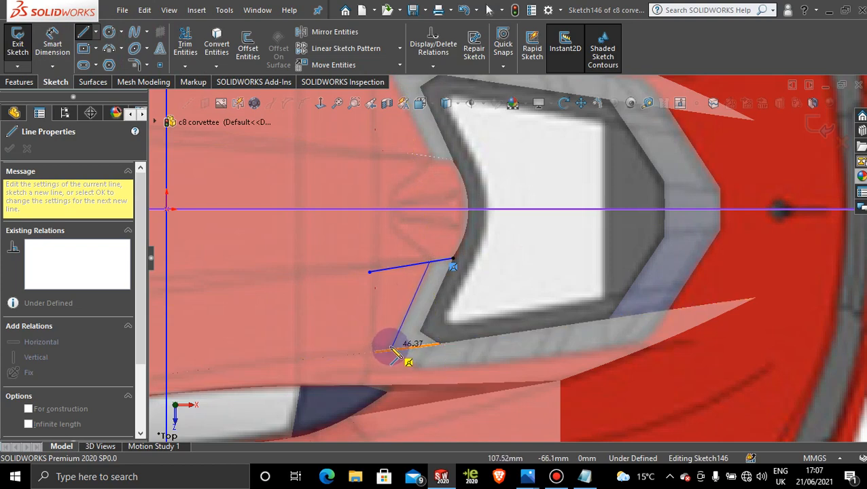
pyautogui.scroll(-2, 392, 350)
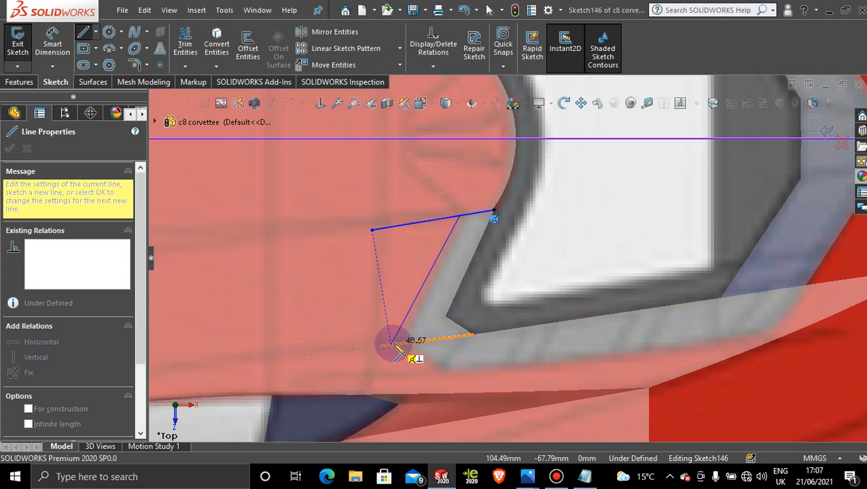
pyautogui.click(392, 347)
pyautogui.press('Escape')
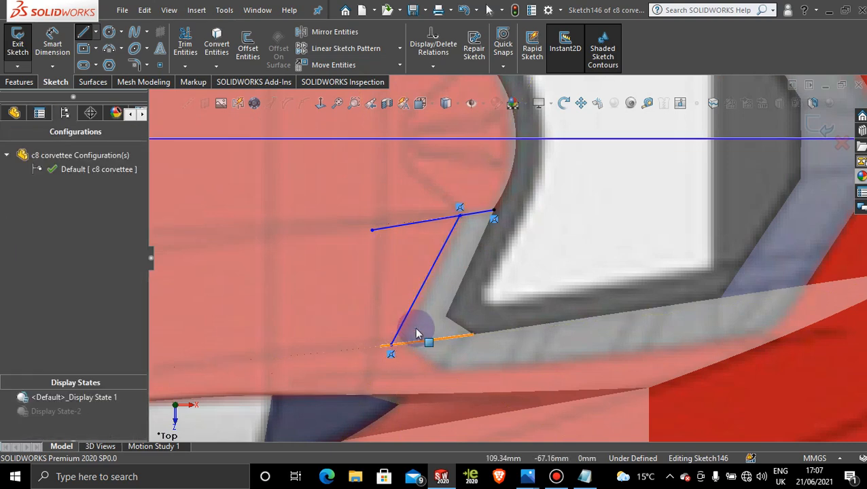
pyautogui.moveTo(423, 290)
pyautogui.mouseDown()
pyautogui.moveTo(442, 301)
pyautogui.moveTo(415, 299)
pyautogui.moveTo(423, 307)
pyautogui.mouseUp()
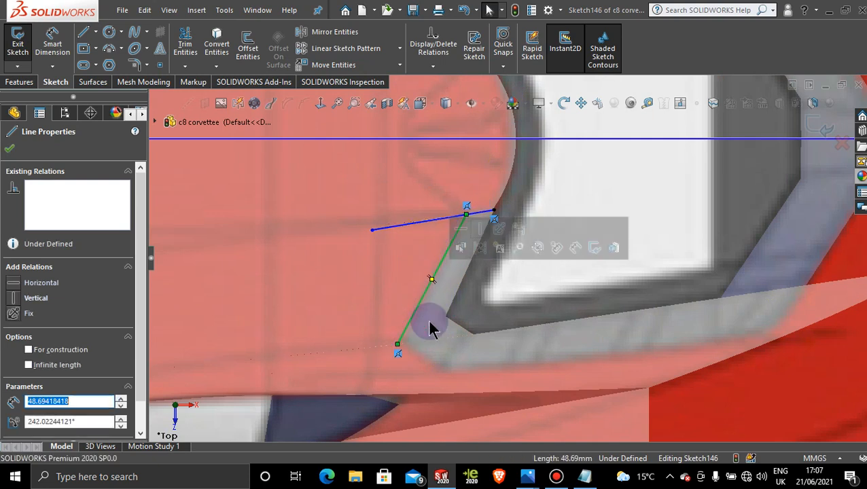
# Step: Add a short diagonal line from the slanted line's lower end to the grey frame's outer front corner
pyautogui.click(85, 35)
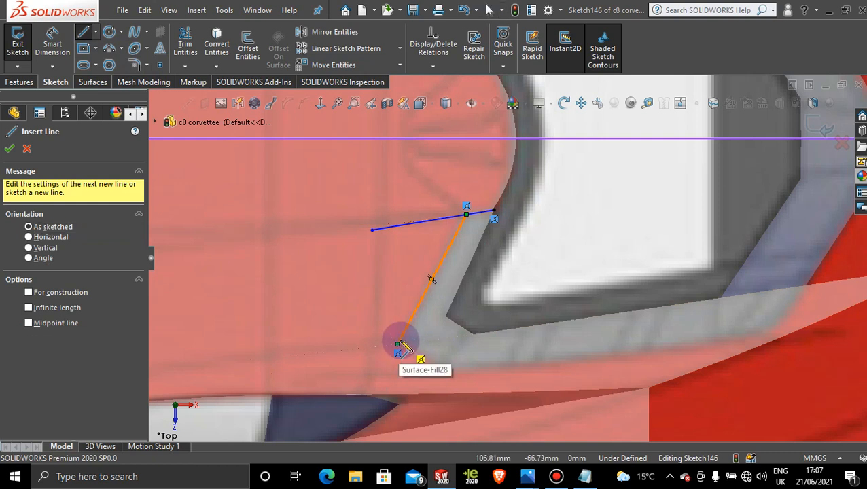
pyautogui.click(398, 346)
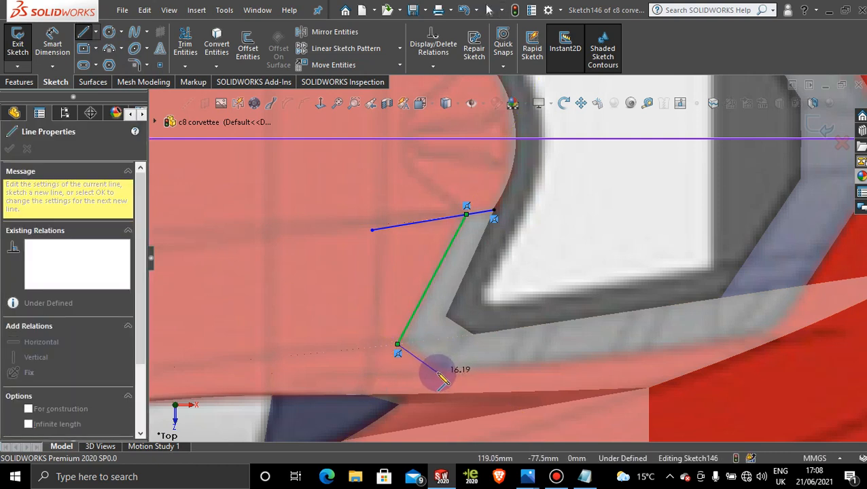
pyautogui.click(432, 371)
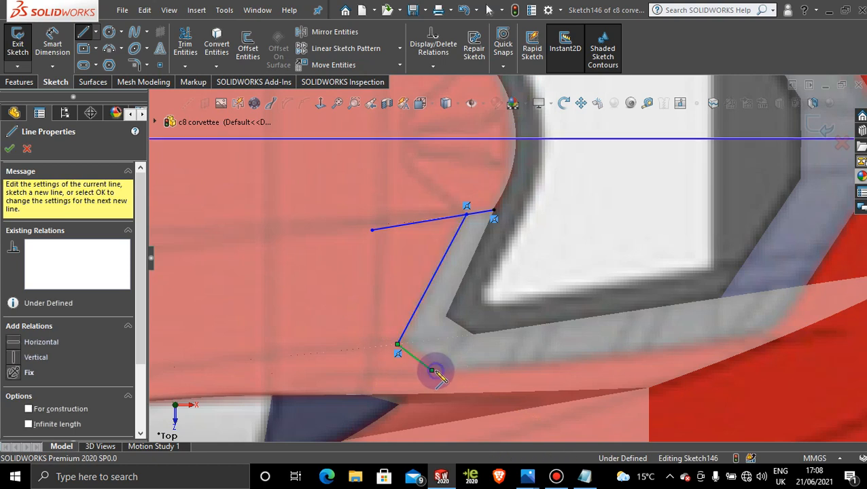
pyautogui.press('Escape')
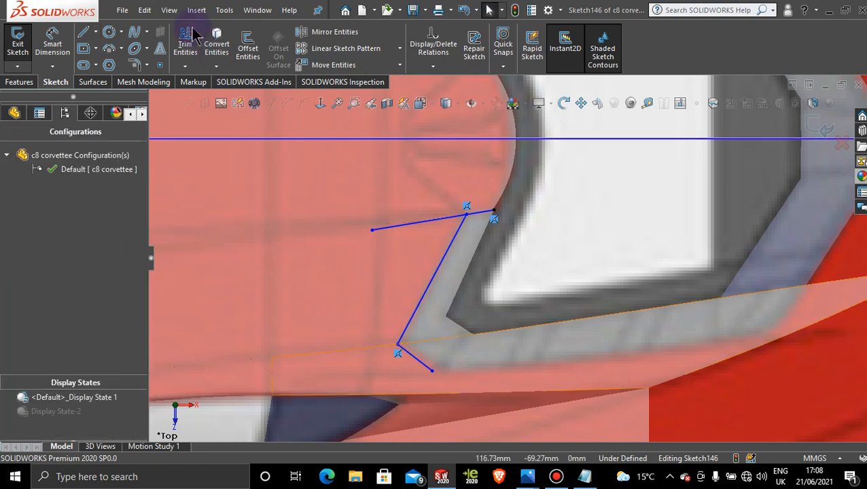
# Step: Continue the outline with a line about 113 mm long along the grey frame's outer side edge towards the rear
pyautogui.click(84, 34)
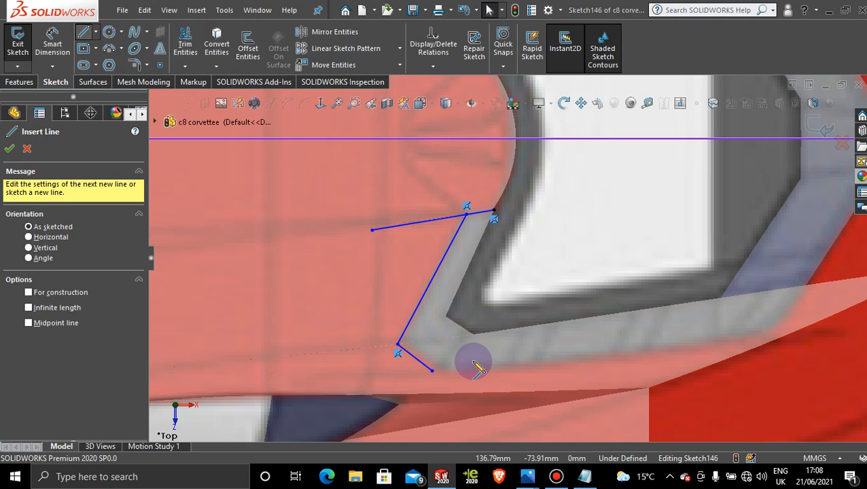
pyautogui.click(432, 370)
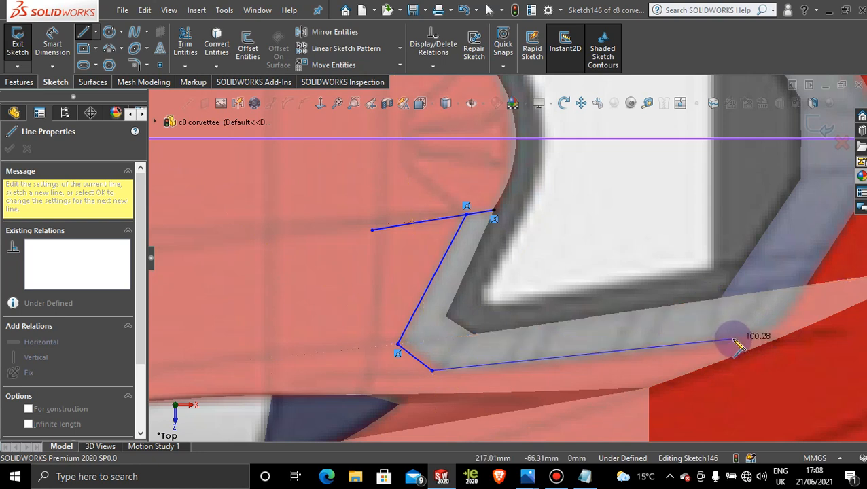
pyautogui.click(772, 332)
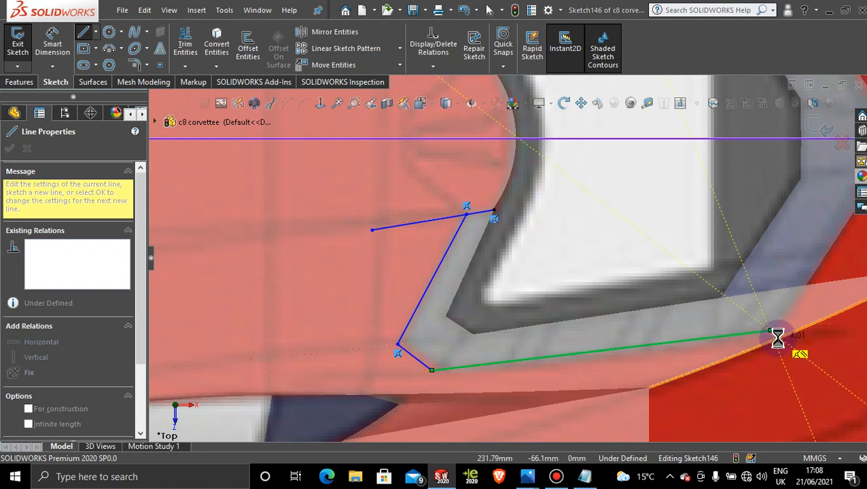
pyautogui.press('Escape')
pyautogui.scroll(1, 718, 310)
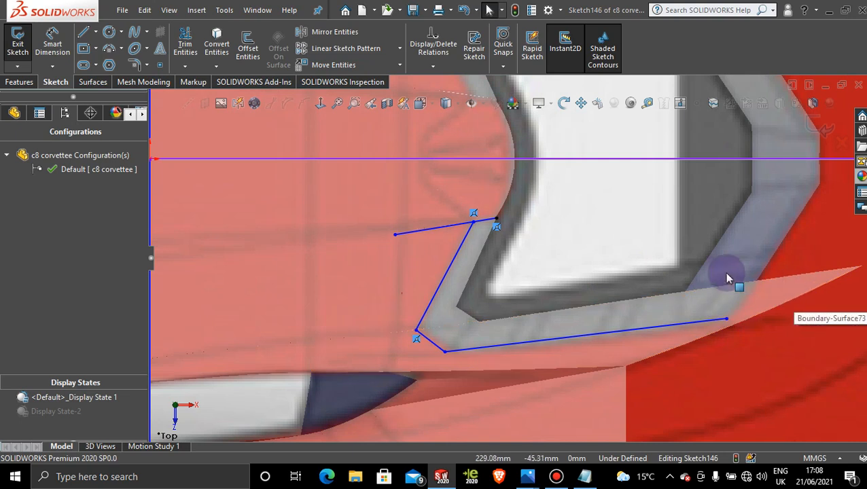
# Step: Close off the rear of the frame outline with a line from the long line's end to the corner on the side surface's edge
pyautogui.press('l')
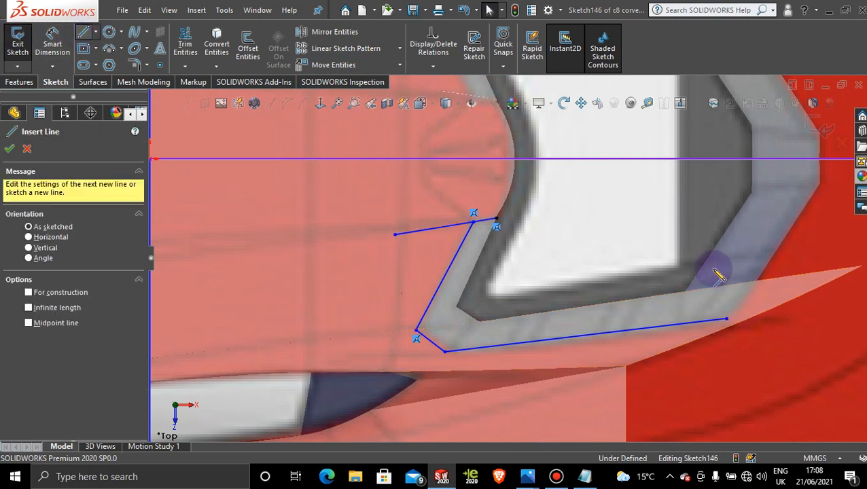
pyautogui.click(725, 319)
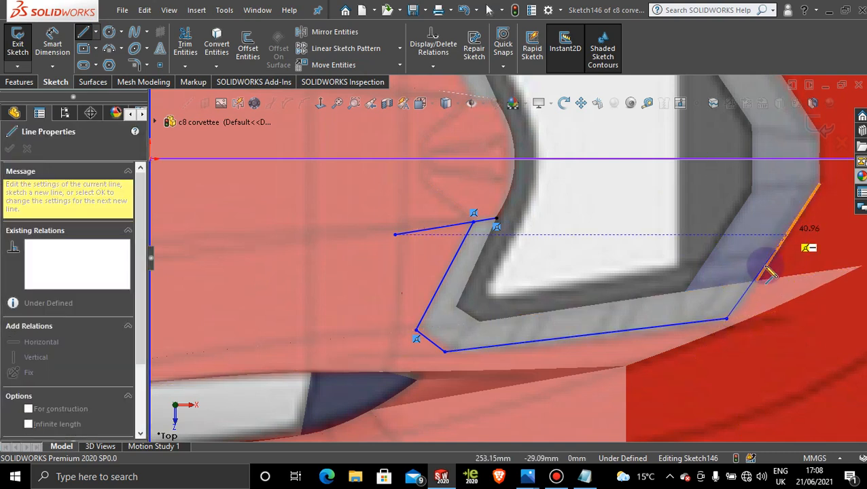
pyautogui.scroll(-2, 768, 291)
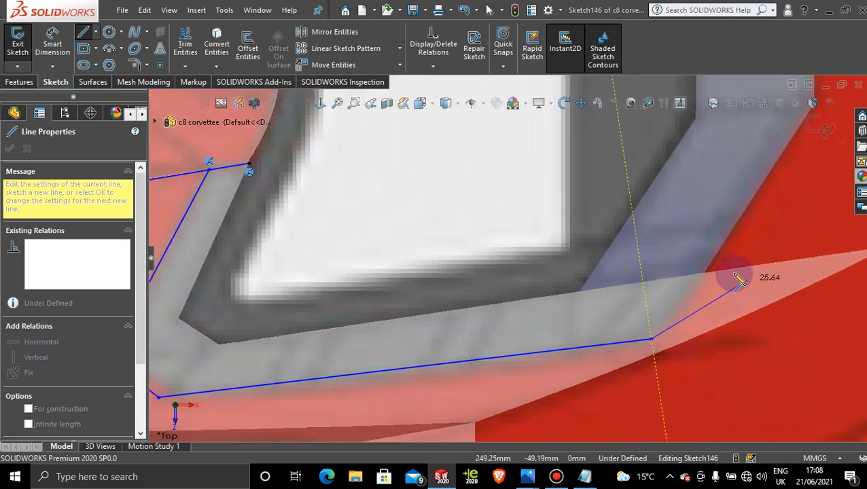
pyautogui.click(704, 273)
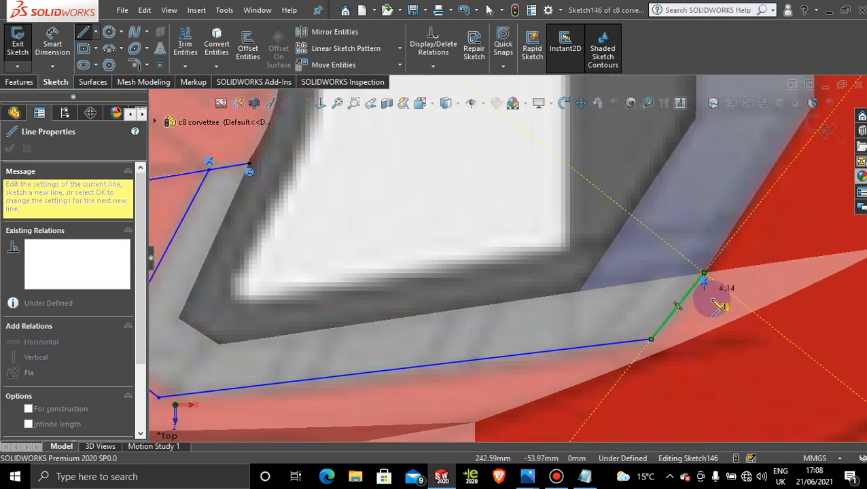
pyautogui.press('Escape')
pyautogui.scroll(5, 610, 363)
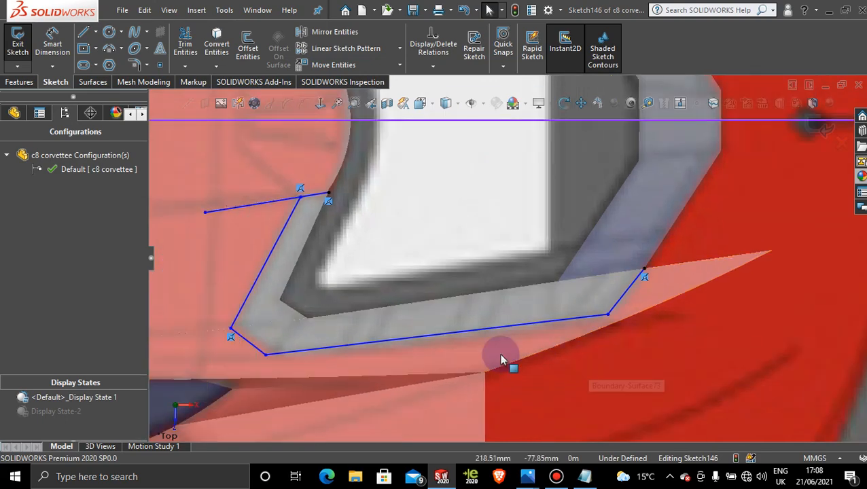
# Step: Move the outline's two front corner points rearward to fit the grey frame, at about X 108 mm and X 122 mm, Y -78 mm
pyautogui.scroll(2, 272, 333)
pyautogui.scroll(-2, 255, 327)
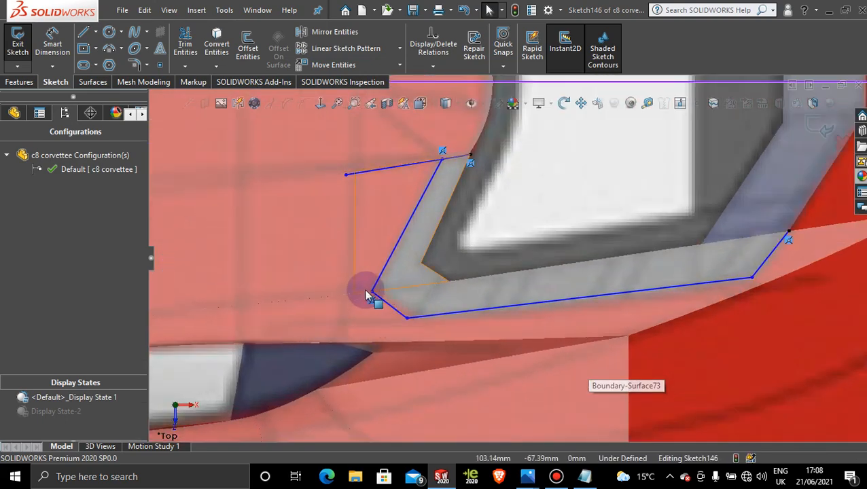
pyautogui.moveTo(371, 292)
pyautogui.mouseDown()
pyautogui.moveTo(392, 295)
pyautogui.moveTo(377, 295)
pyautogui.mouseUp()
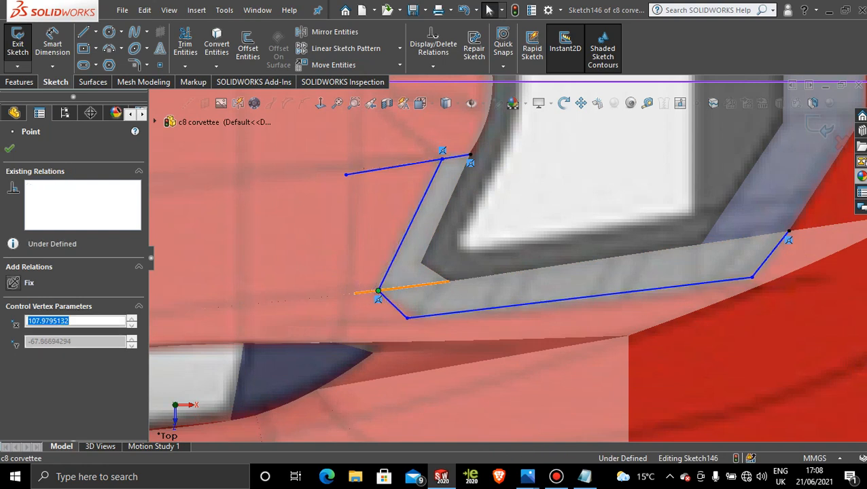
pyautogui.click(406, 319)
pyautogui.moveTo(407, 325); pyautogui.dragTo(424, 323)
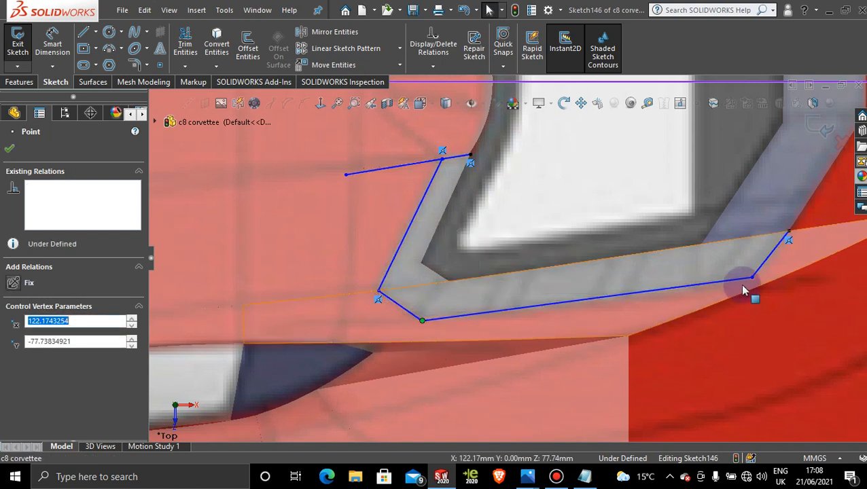
# Step: Move the outline's rear corner to about X 229 mm, Y -64 mm, and the slanted line's ends to about X 125 and X 105 mm
pyautogui.moveTo(755, 284)
pyautogui.mouseDown()
pyautogui.moveTo(735, 297)
pyautogui.moveTo(753, 284)
pyautogui.mouseUp()
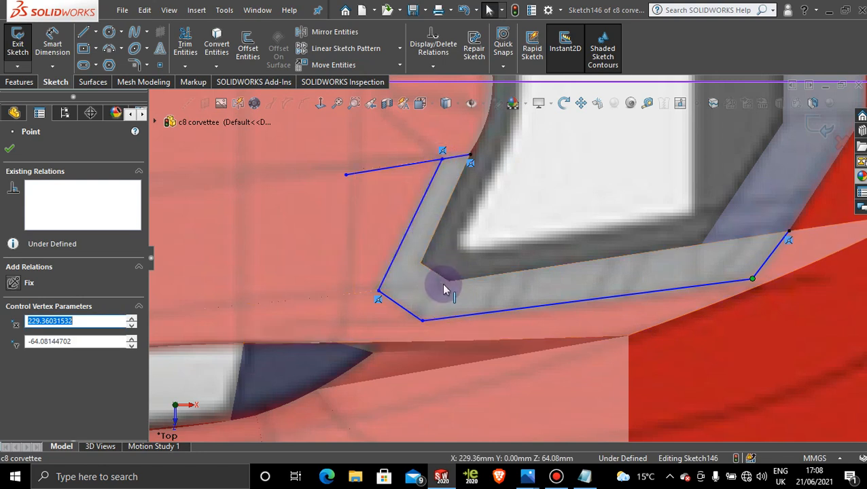
pyautogui.moveTo(435, 161)
pyautogui.mouseDown()
pyautogui.moveTo(422, 164)
pyautogui.moveTo(439, 170)
pyautogui.moveTo(431, 166)
pyautogui.mouseUp()
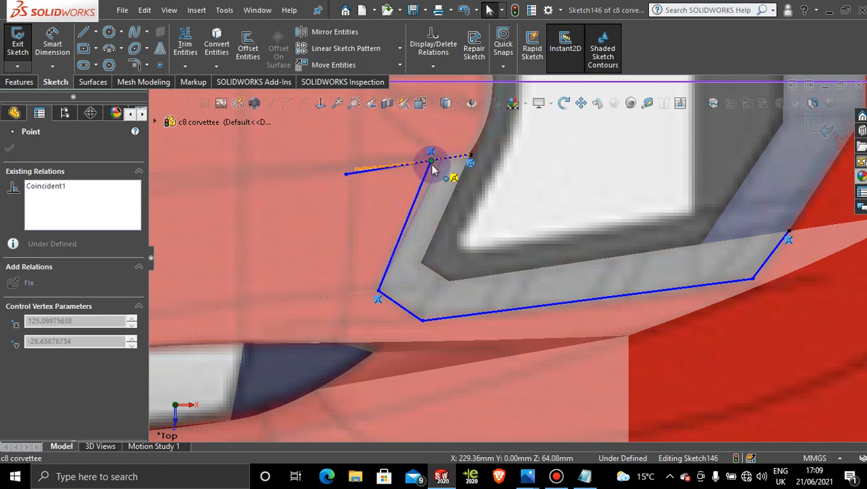
pyautogui.moveTo(431, 165); pyautogui.dragTo(431, 164)
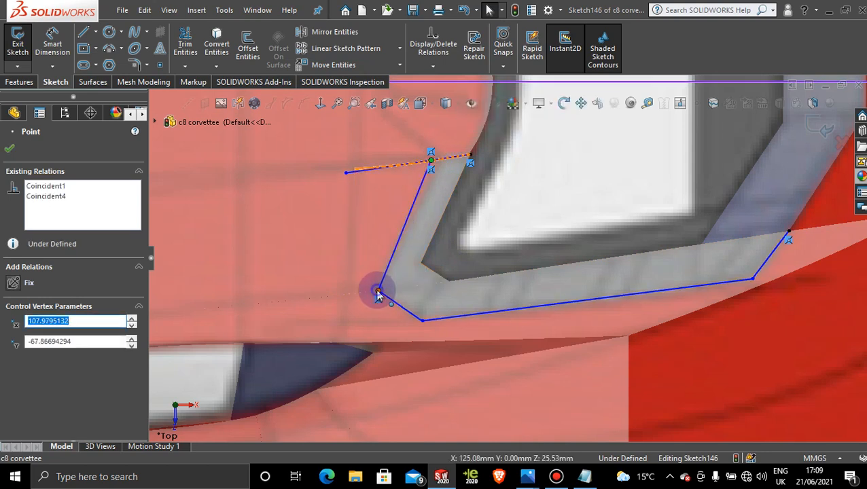
pyautogui.moveTo(363, 291); pyautogui.dragTo(369, 292)
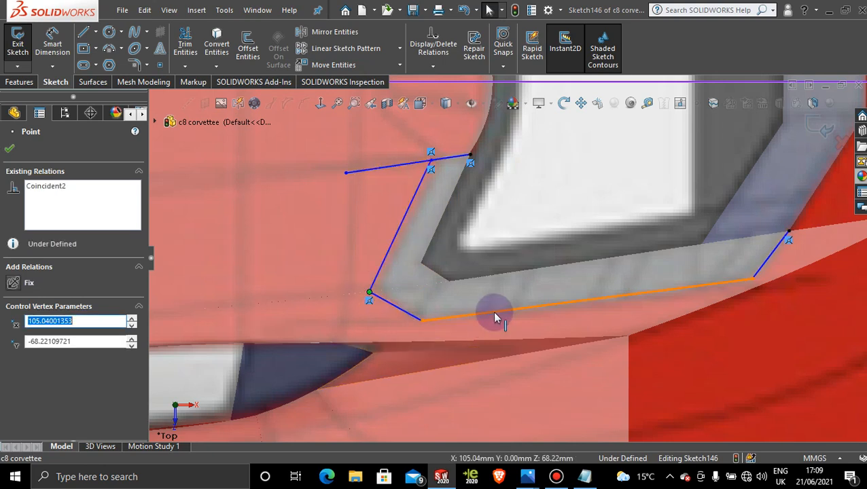
# Step: Close the frame outline with a line about 38 mm forward along the side surface's edge and a diagonal to the front inner corner
pyautogui.scroll(2, 518, 307)
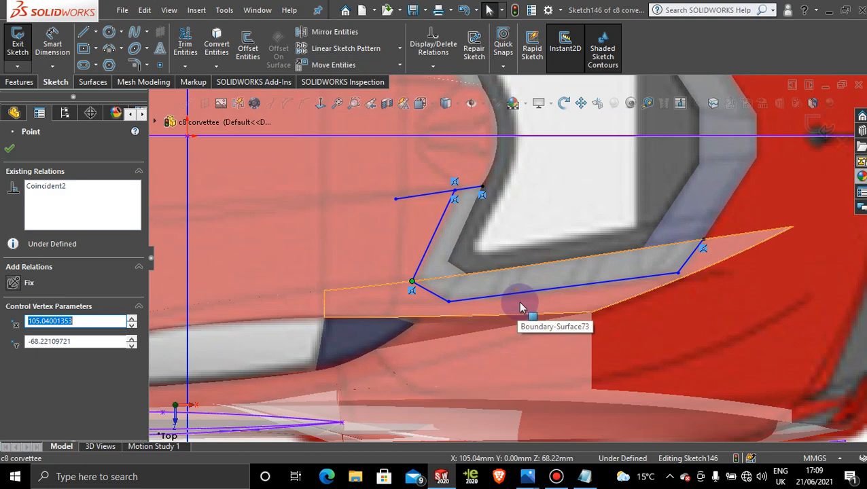
pyautogui.scroll(3, 577, 246)
pyautogui.scroll(-2, 577, 255)
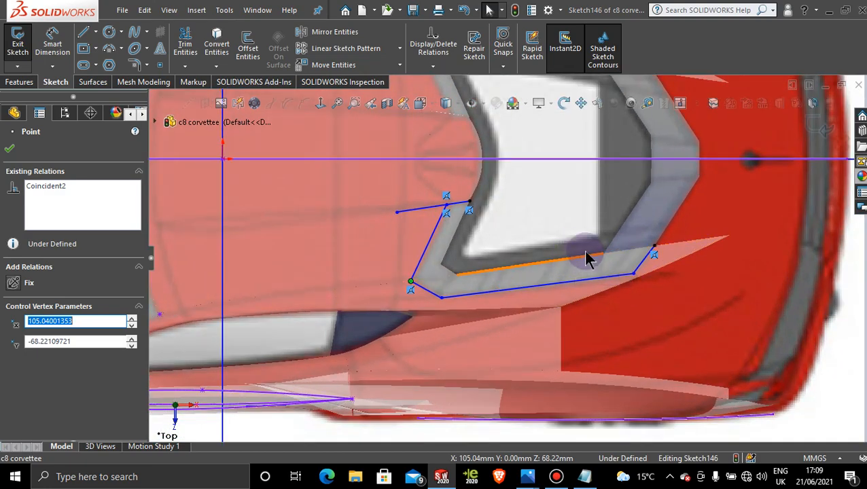
pyautogui.scroll(-2, 587, 259)
pyautogui.click(83, 32)
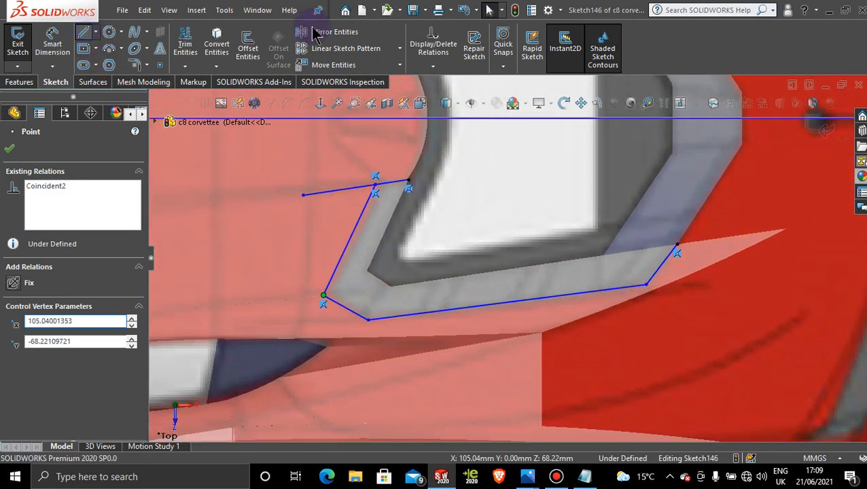
pyautogui.click(678, 245)
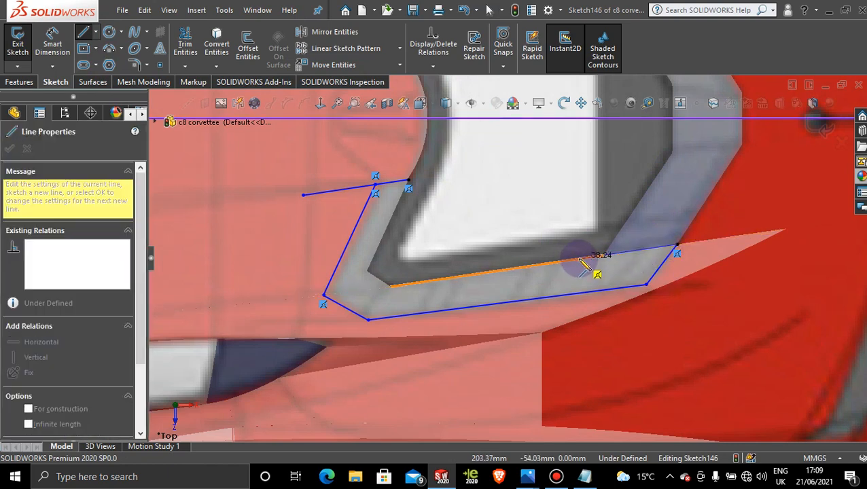
pyautogui.click(577, 258)
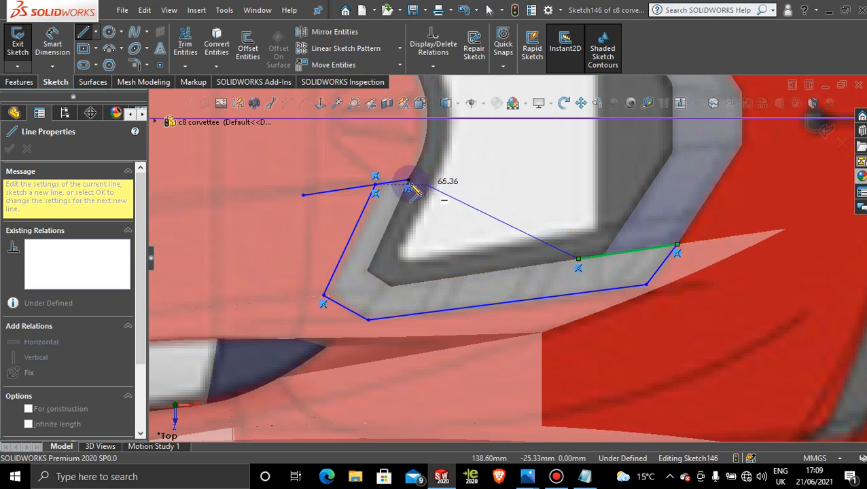
pyautogui.click(408, 181)
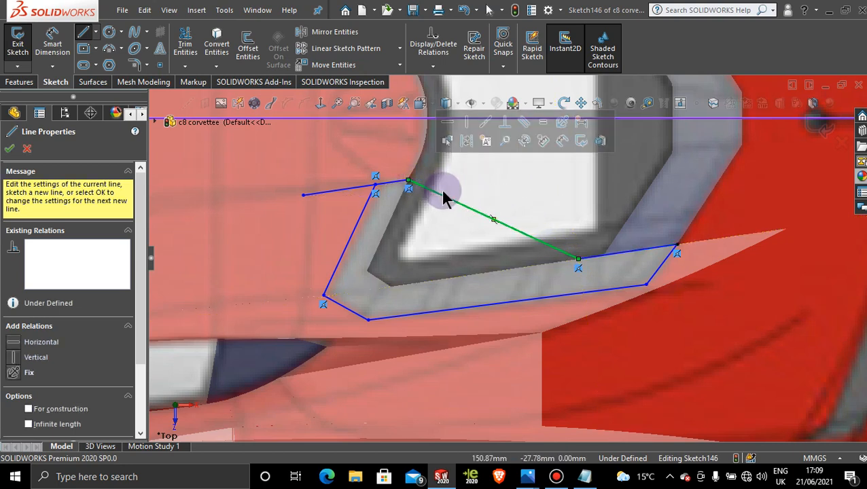
# Step: Trim away the leftover line end that extends forward past the outline's front inner corner
pyautogui.click(178, 34)
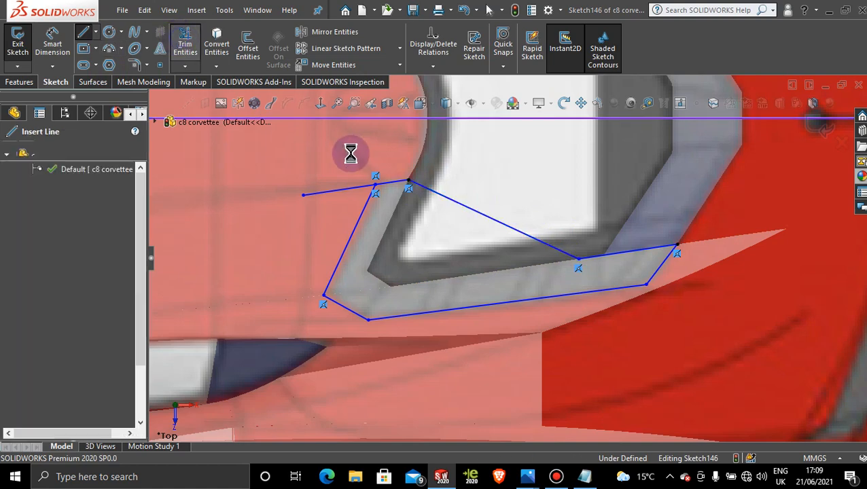
pyautogui.moveTo(335, 184); pyautogui.dragTo(329, 201)
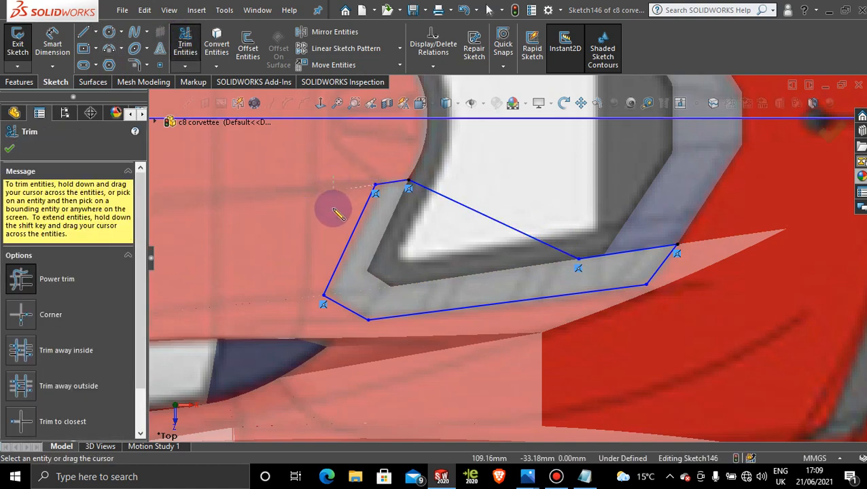
pyautogui.click(10, 152)
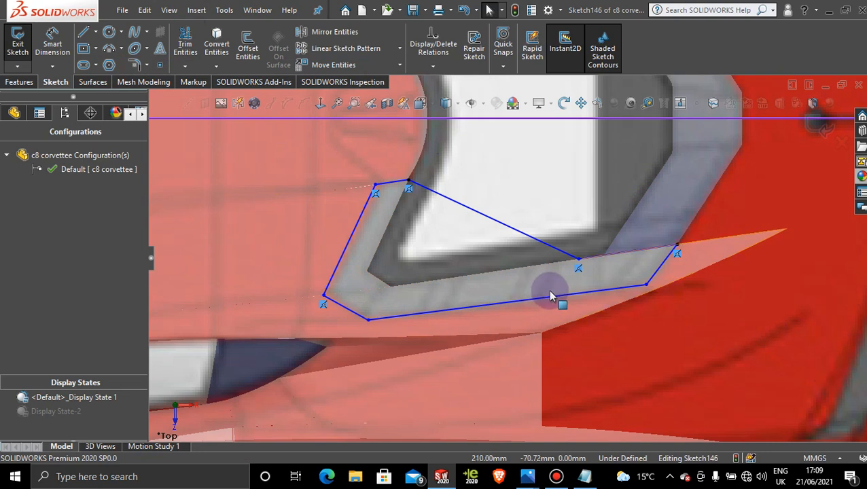
# Step: Mirror all seven lines of the frame outline about the Front Plane, keeping the originals
pyautogui.press('z')
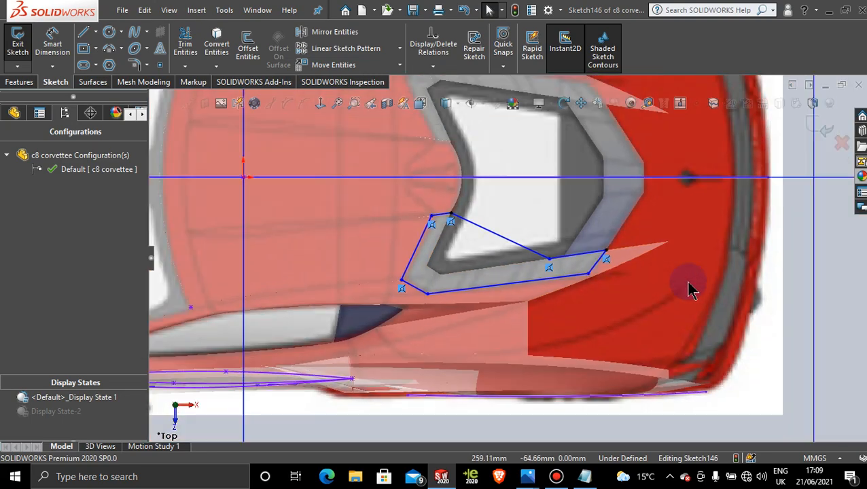
pyautogui.scroll(6, 686, 281)
pyautogui.scroll(-2, 604, 194)
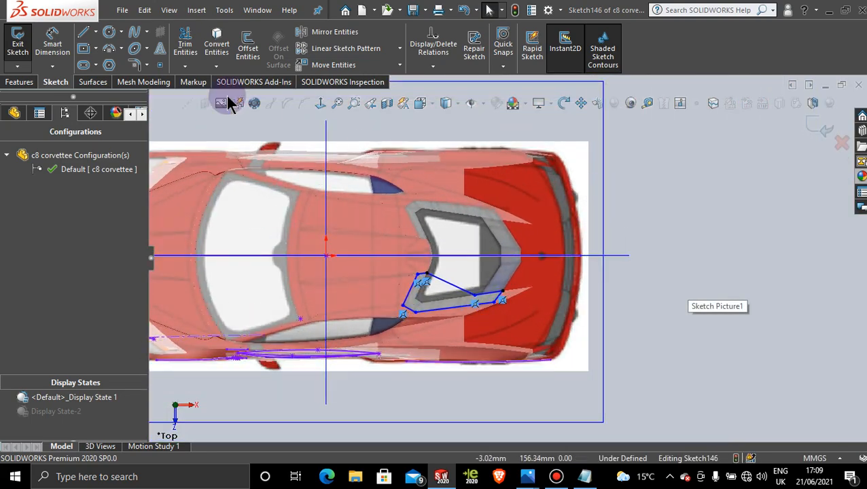
pyautogui.click(335, 32)
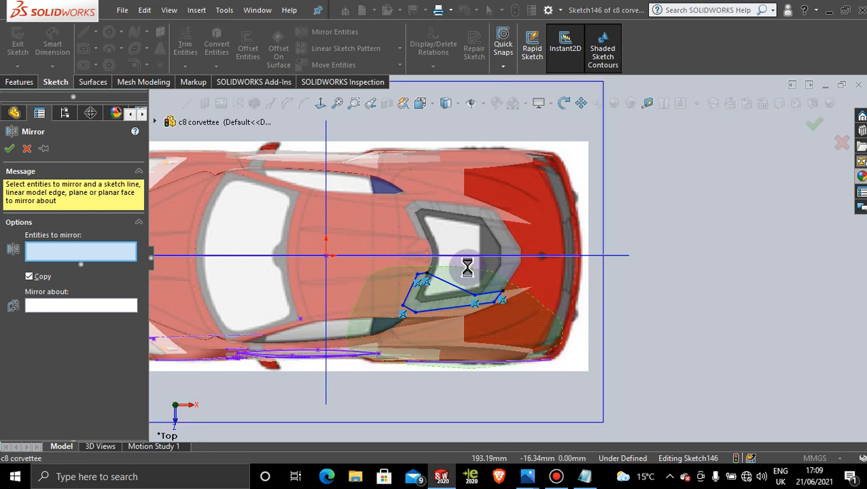
pyautogui.click(71, 367)
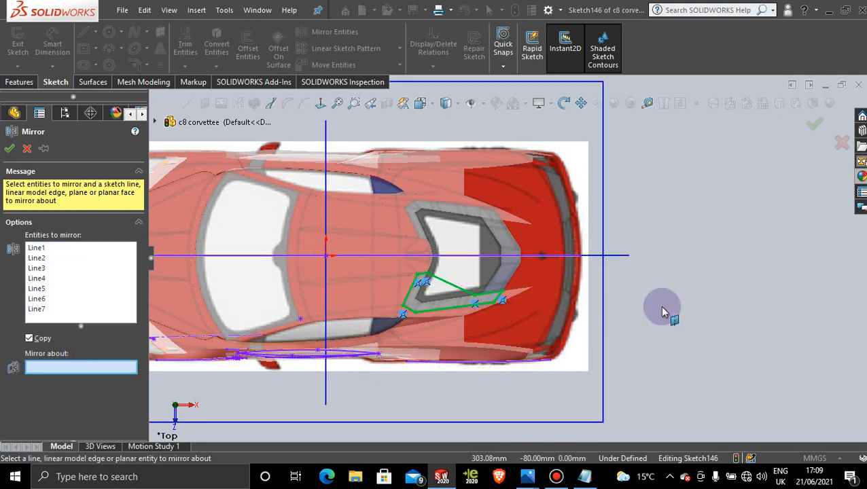
pyautogui.click(623, 258)
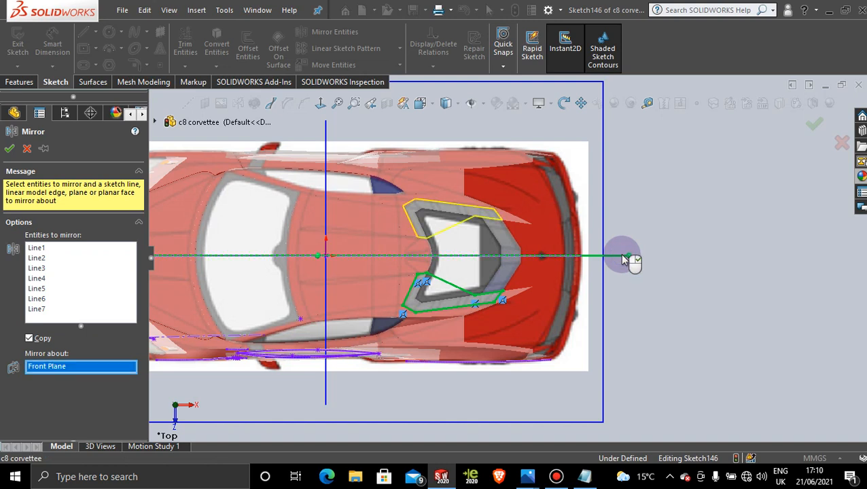
pyautogui.click(10, 149)
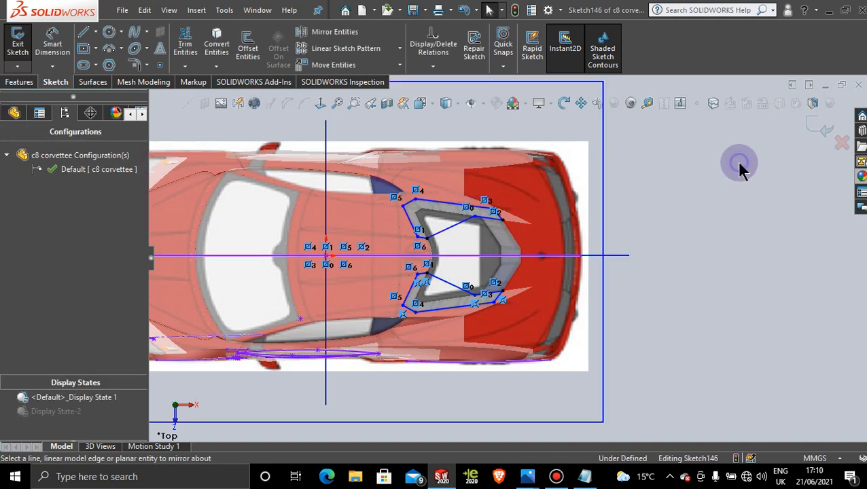
# Step: Activate Display State-2 so the body surfaces are shown shaded without the reference picture
pyautogui.doubleClick(59, 411)
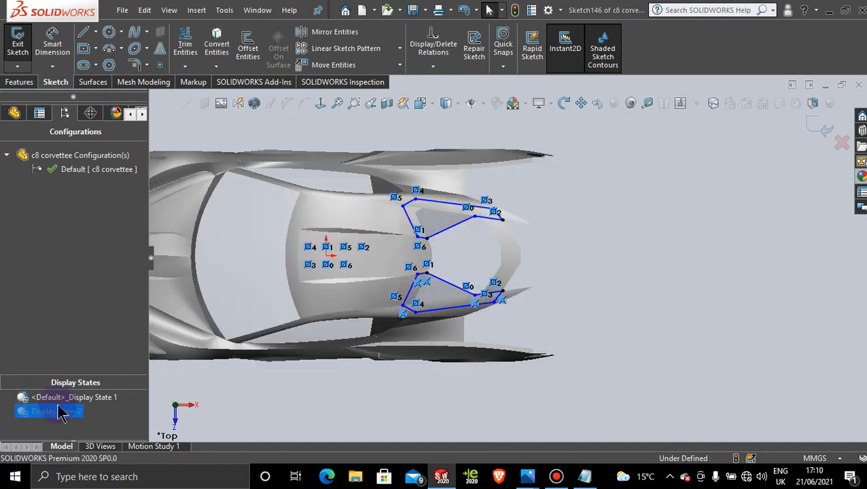
pyautogui.click(374, 429)
pyautogui.scroll(-2, 536, 255)
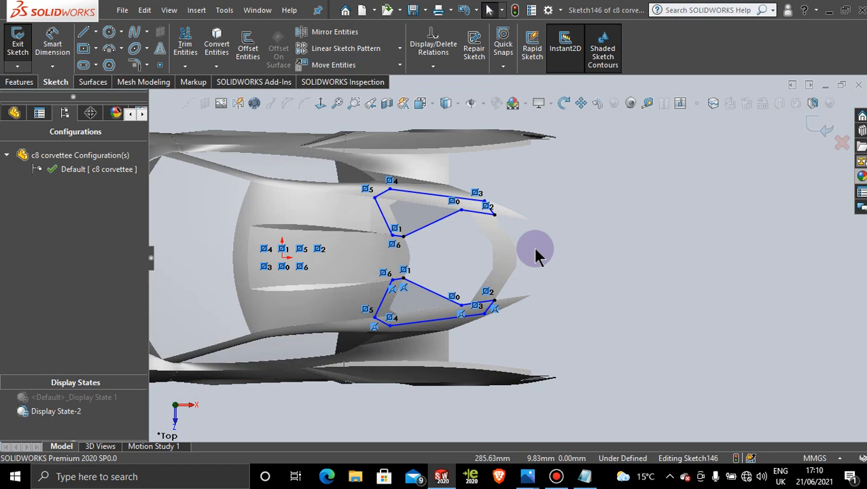
# Step: Create a projection split line from the current sketch on the rear crosspiece, both side surfaces and both front corner faces of the window frame
pyautogui.click(713, 102)
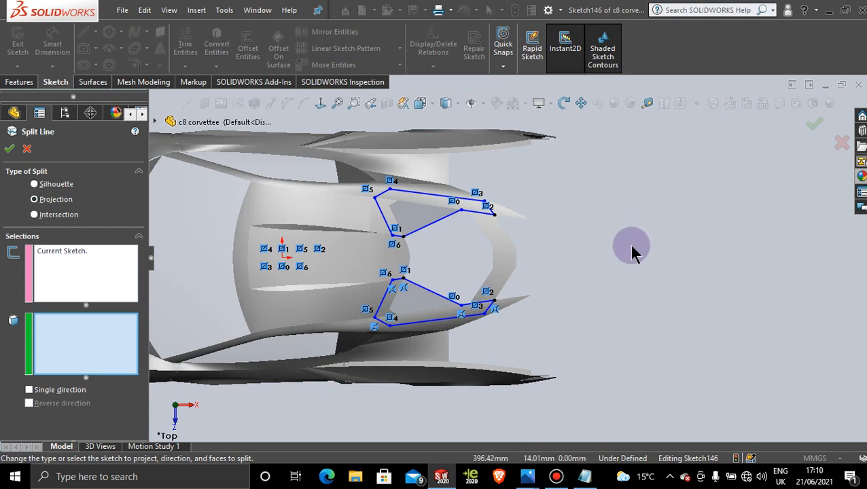
pyautogui.click(498, 233)
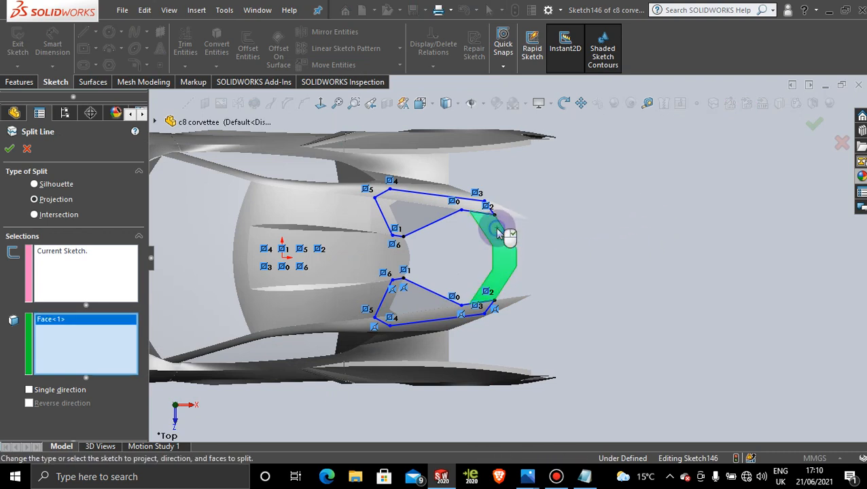
pyautogui.click(415, 197)
pyautogui.click(391, 214)
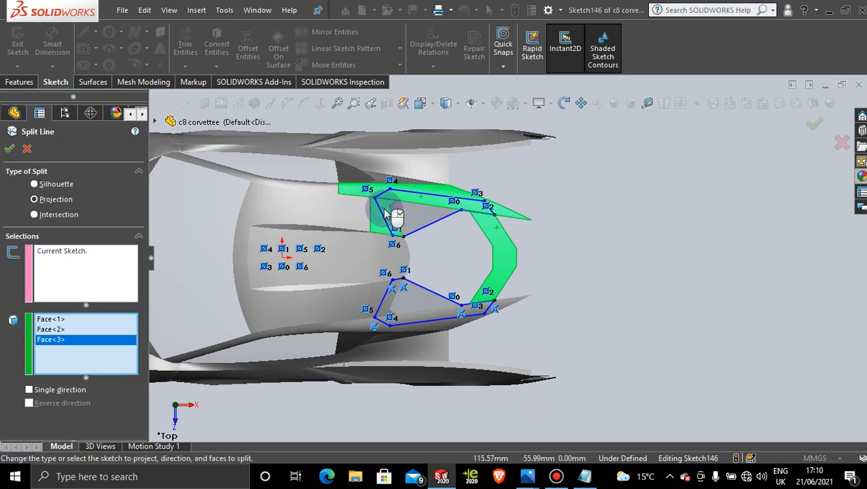
pyautogui.click(389, 309)
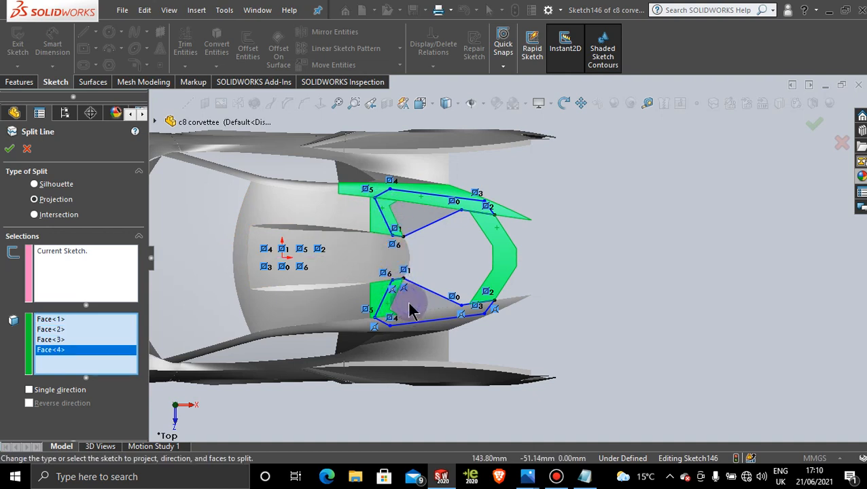
pyautogui.click(412, 320)
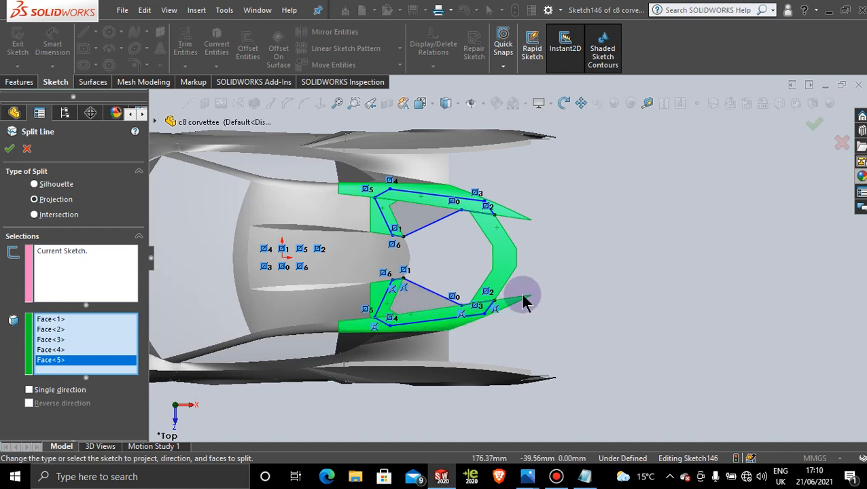
pyautogui.click(680, 216)
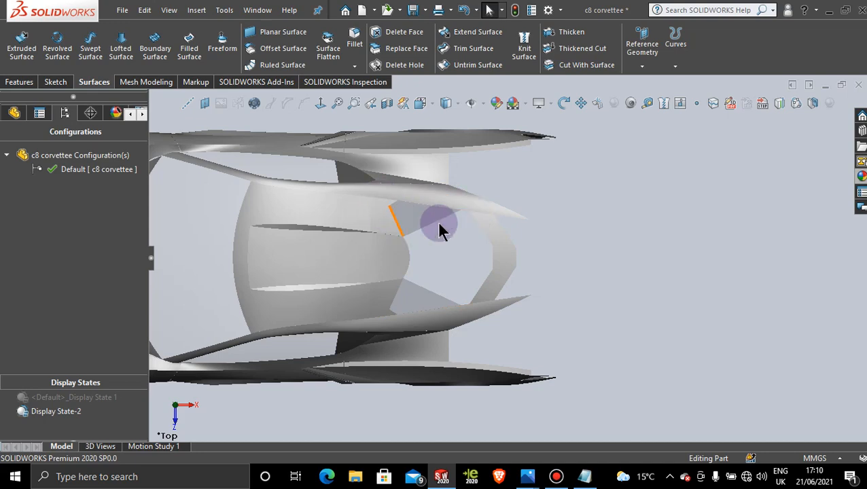
# Step: Copy the appearance of the dark surface below the roof side and paste it onto the split side strip, applied to the face only
pyautogui.moveTo(543, 299); pyautogui.dragTo(552, 217, button='middle')
pyautogui.scroll(-3, 478, 231)
pyautogui.moveTo(545, 277); pyautogui.dragTo(549, 280, button='middle')
pyautogui.rightClick(298, 354)
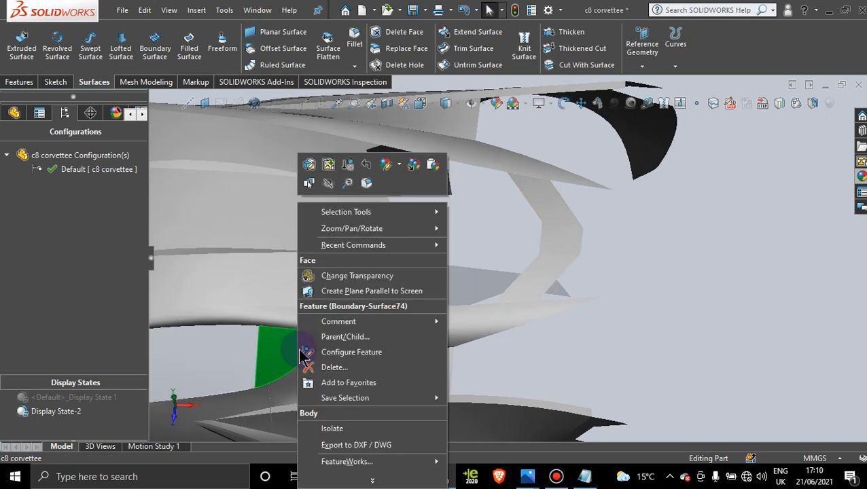
pyautogui.click(414, 164)
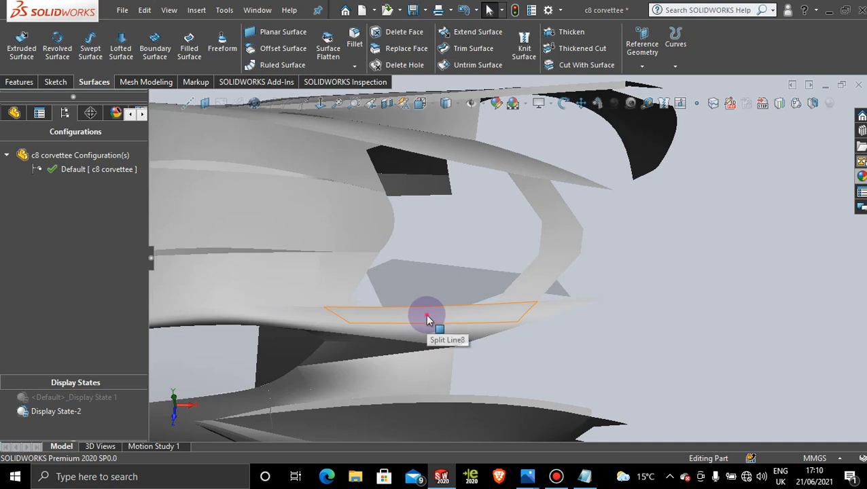
pyautogui.rightClick(428, 320)
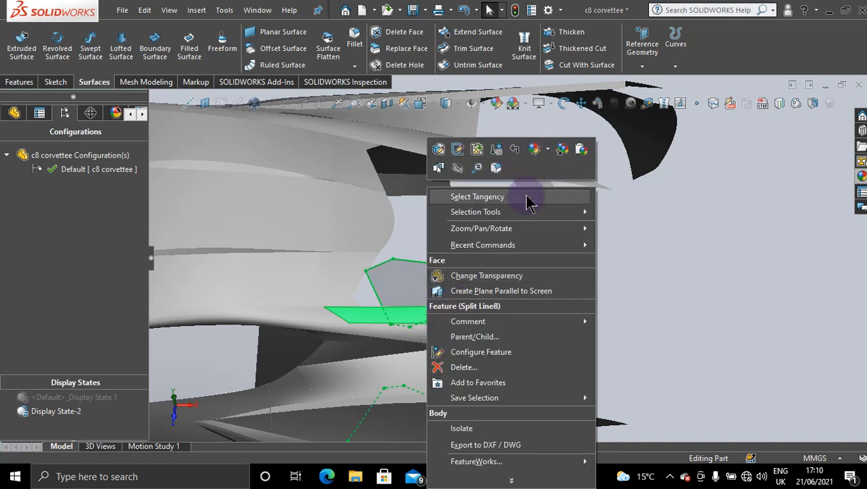
pyautogui.click(581, 150)
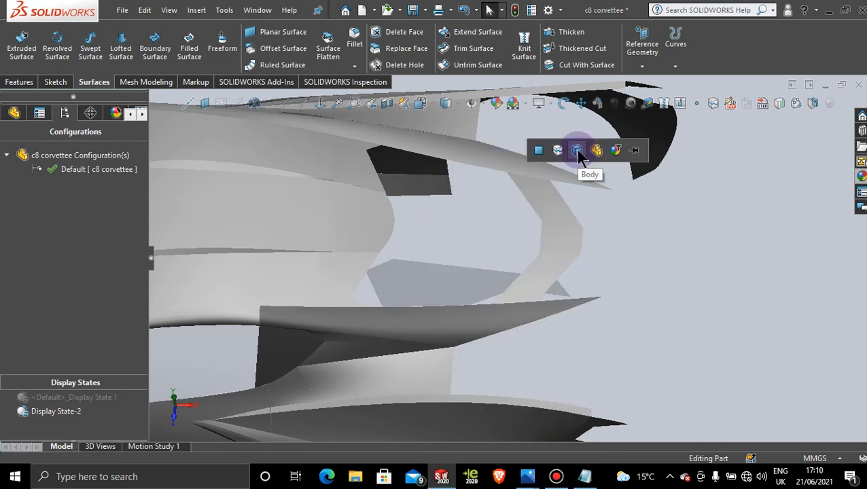
pyautogui.click(538, 151)
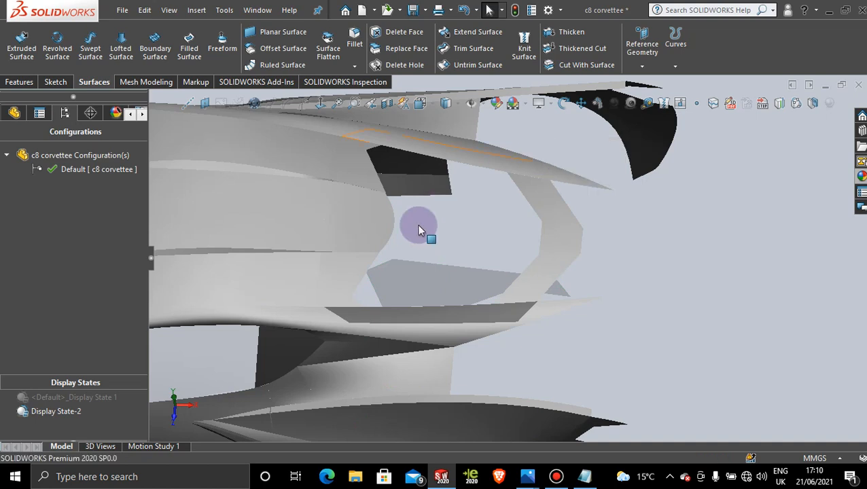
# Step: Paste the copied appearance onto the split front corner face beside the rear window, applied to the face only
pyautogui.click(353, 279)
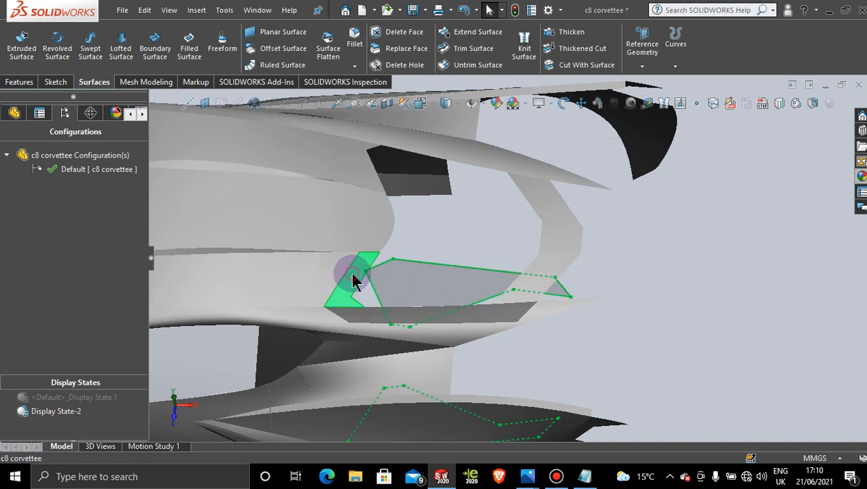
pyautogui.rightClick(354, 280)
pyautogui.click(507, 149)
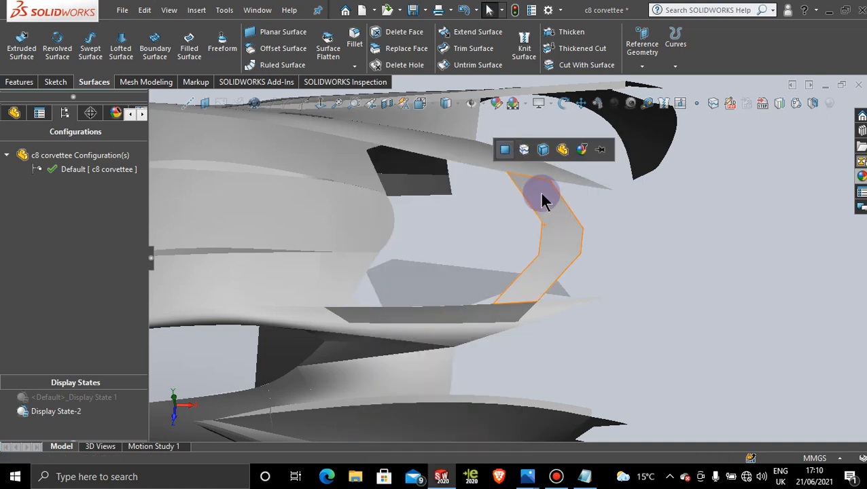
pyautogui.click(507, 151)
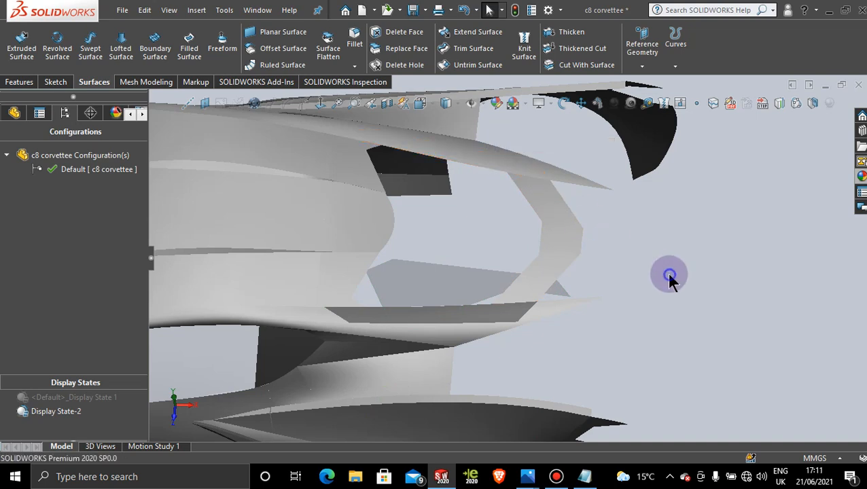
# Step: Paste the copied dark appearance onto the two split front corner faces of the rear window frame, applied to the face only
pyautogui.rightClick(352, 280)
pyautogui.click(506, 148)
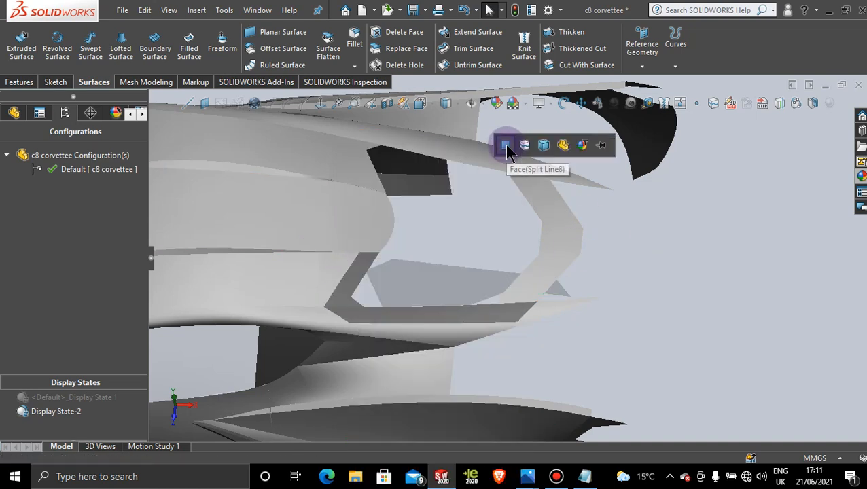
pyautogui.click(504, 142)
pyautogui.rightClick(367, 183)
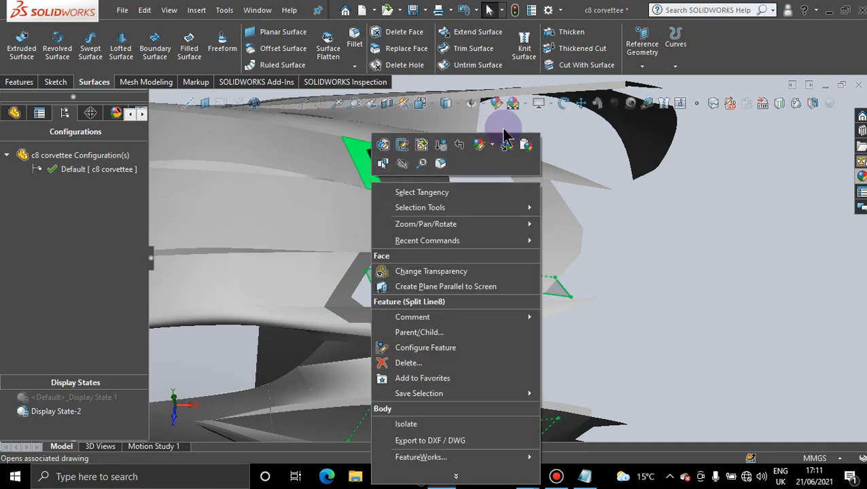
pyautogui.click(519, 145)
pyautogui.click(517, 144)
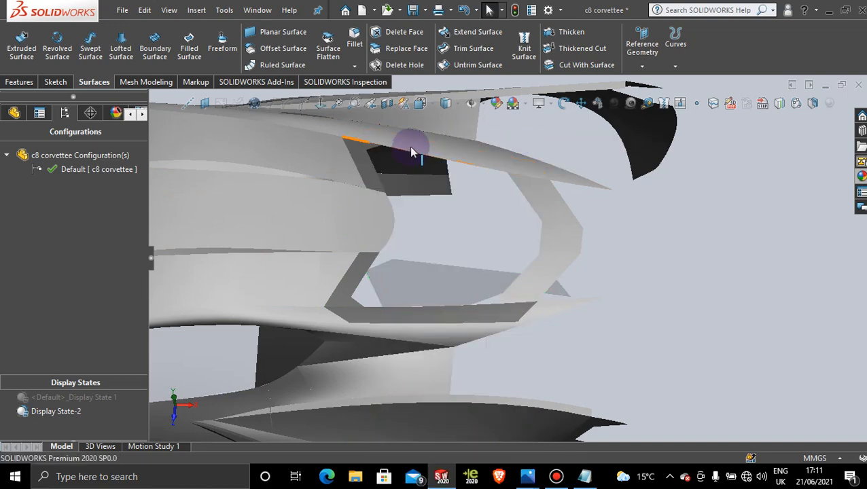
# Step: Paste the copied dark appearance onto the split strip along the far side of the rear window, applied to the face only
pyautogui.rightClick(410, 151)
pyautogui.click(561, 107)
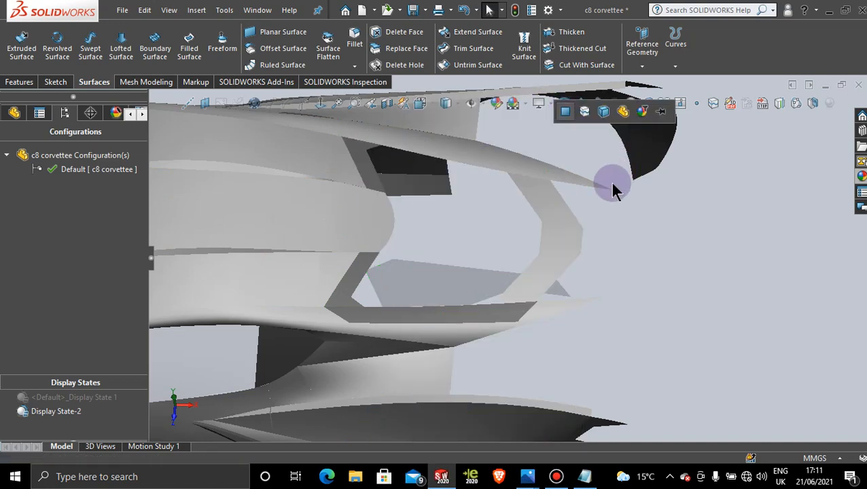
pyautogui.rightClick(462, 157)
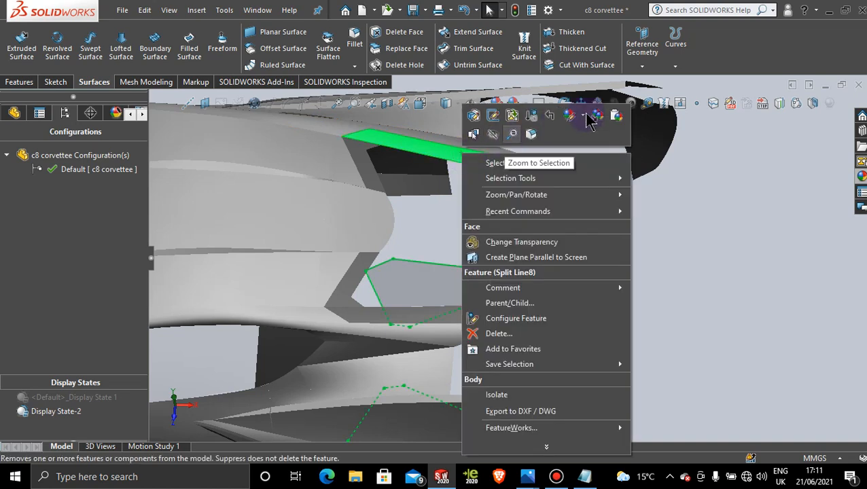
pyautogui.click(614, 111)
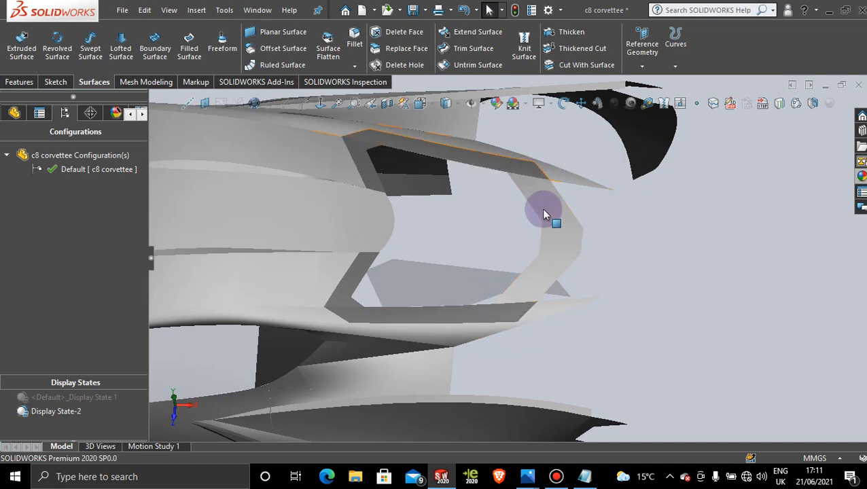
# Step: Switch to the Photos app and examine the rear window frame and roof in the enlarged 2020-Chevrolet-Corvette-rear-three-quarter.jpg photo
pyautogui.moveTo(604, 335); pyautogui.dragTo(589, 311, button='middle')
pyautogui.scroll(2, 587, 308)
pyautogui.moveTo(534, 285); pyautogui.dragTo(523, 301, button='middle')
pyautogui.moveTo(536, 479)
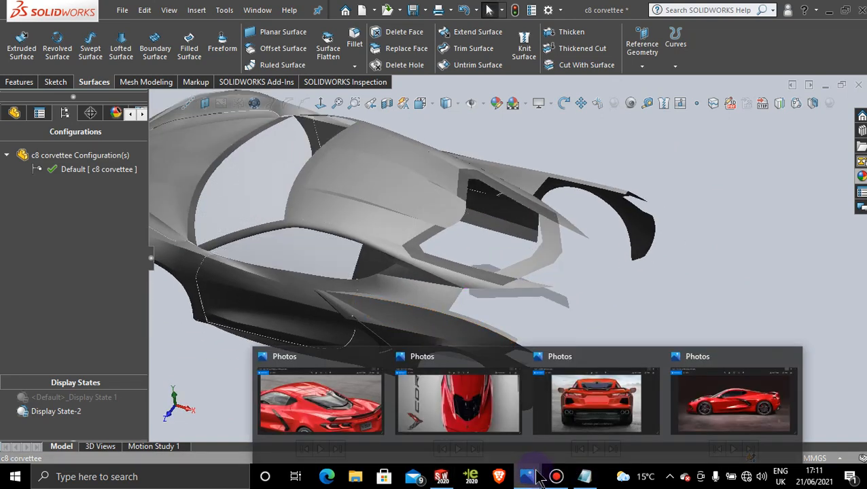
pyautogui.click(372, 404)
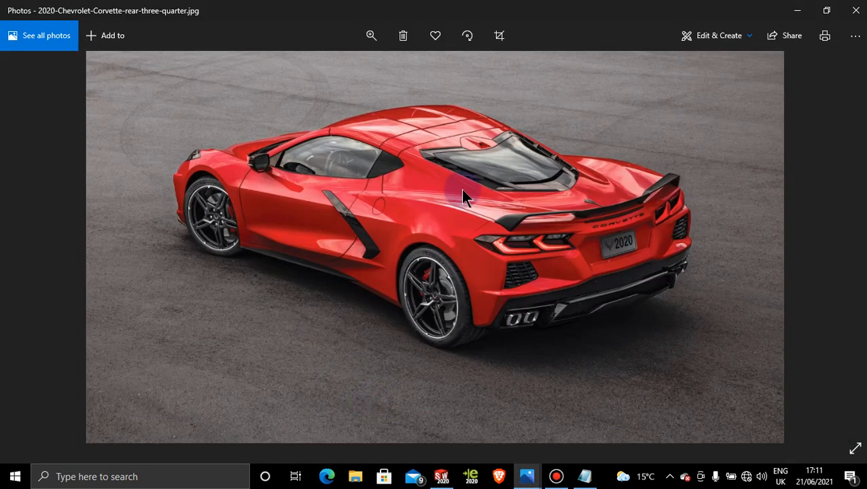
pyautogui.click(373, 35)
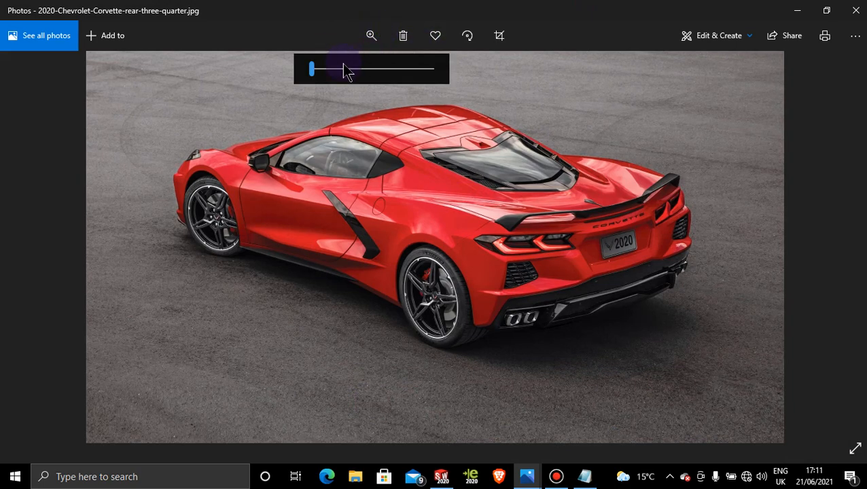
pyautogui.moveTo(345, 67); pyautogui.dragTo(357, 70)
pyautogui.moveTo(520, 270); pyautogui.dragTo(452, 443)
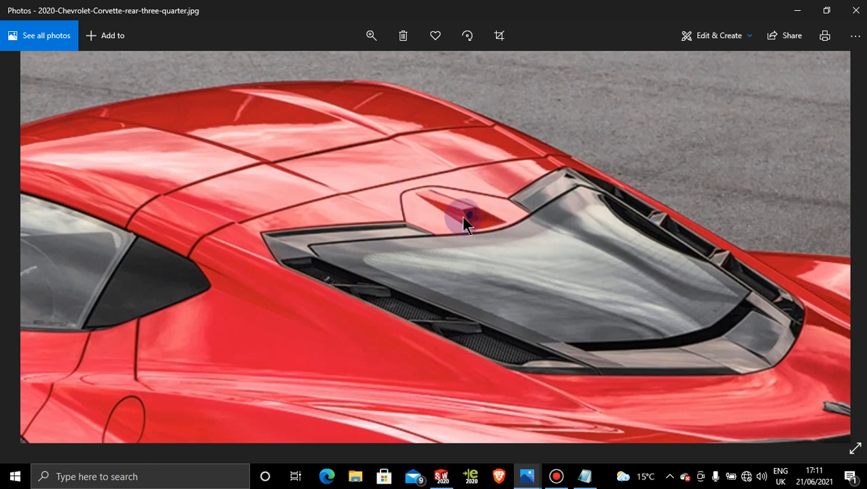
pyautogui.click(795, 10)
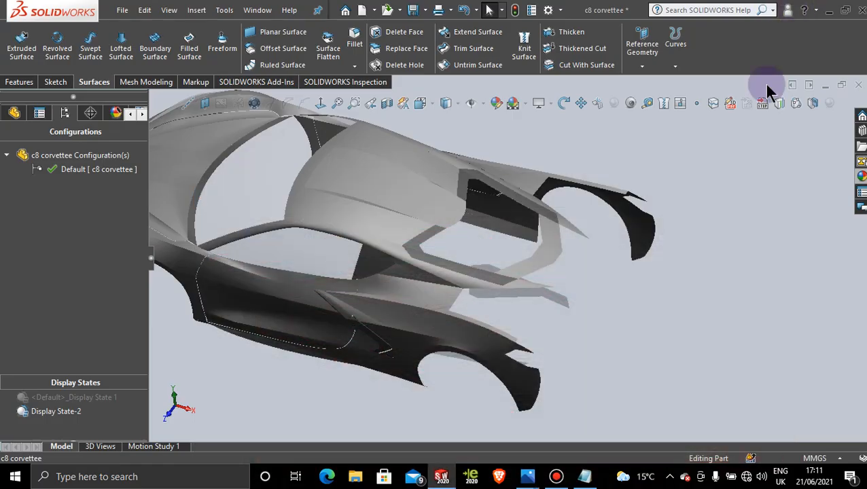
# Step: Activate Display State 1 and view the reference picture's rear window normal to the Top Plane
pyautogui.moveTo(665, 301); pyautogui.dragTo(684, 308, button='middle')
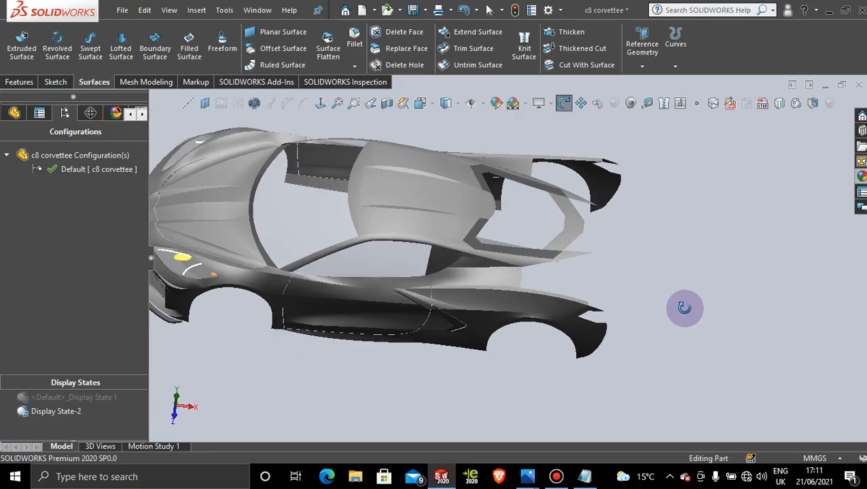
pyautogui.click(476, 206)
pyautogui.click(707, 241)
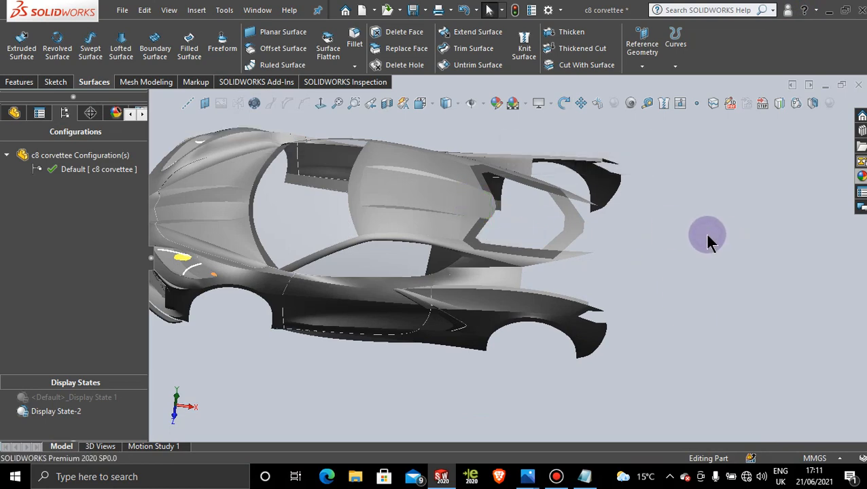
pyautogui.scroll(1, 668, 217)
pyautogui.moveTo(645, 189); pyautogui.dragTo(644, 242, button='middle')
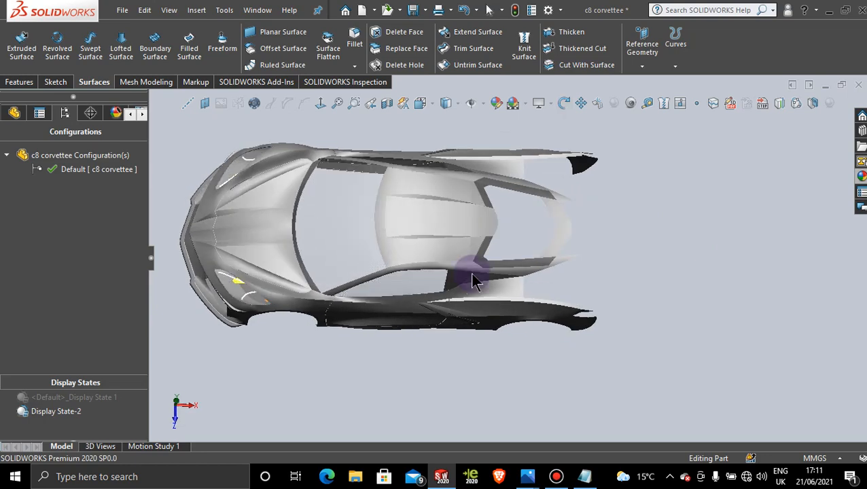
pyautogui.click(103, 399)
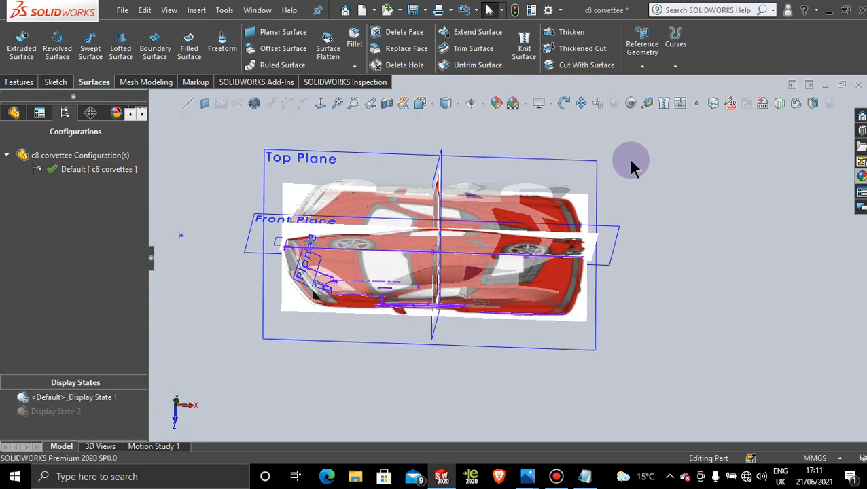
pyautogui.click(596, 169)
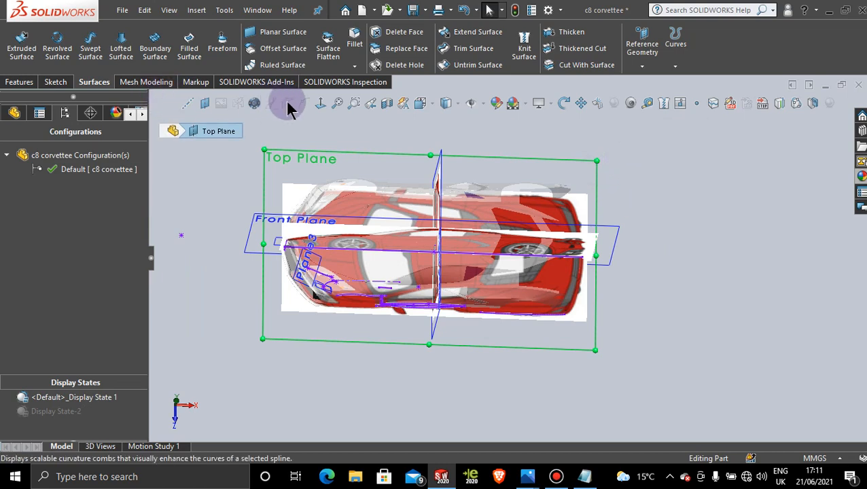
pyautogui.click(320, 103)
pyautogui.scroll(-2, 604, 258)
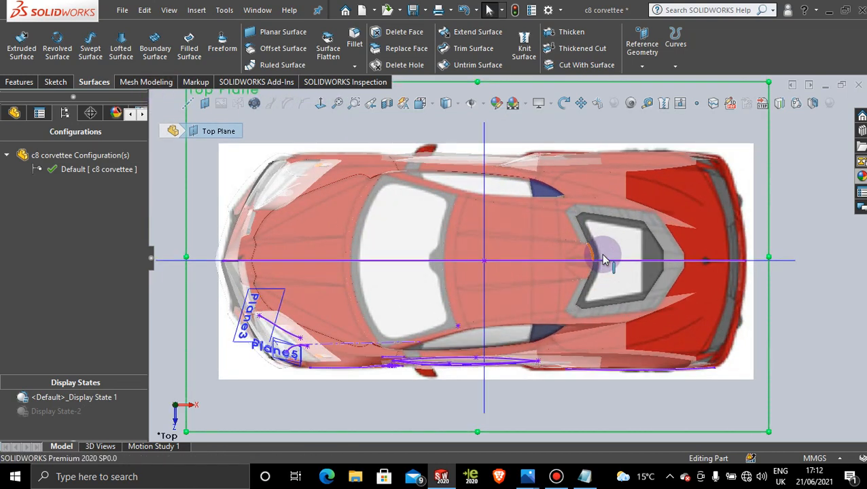
pyautogui.scroll(-6, 604, 259)
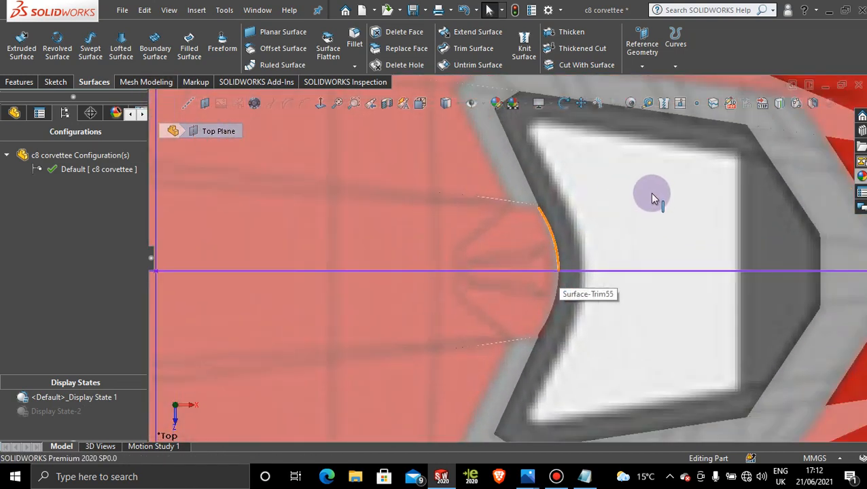
# Step: Force a full rebuild of the model, continuing past the 3DSketch96 error, and show the start of the feature tree
pyautogui.hotkey('ctrl', 'q')
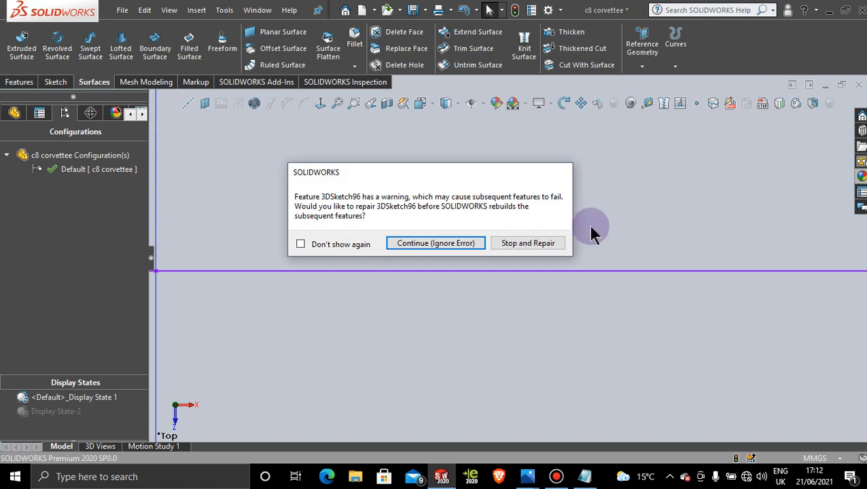
pyautogui.click(463, 243)
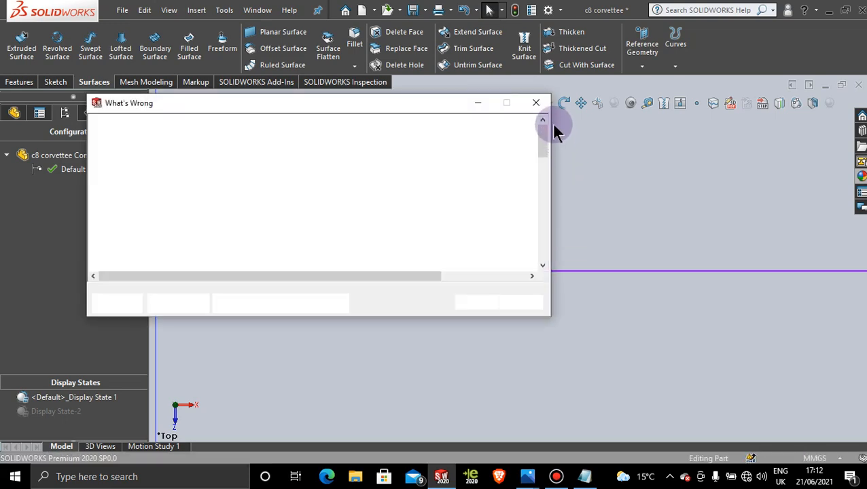
pyautogui.click(536, 102)
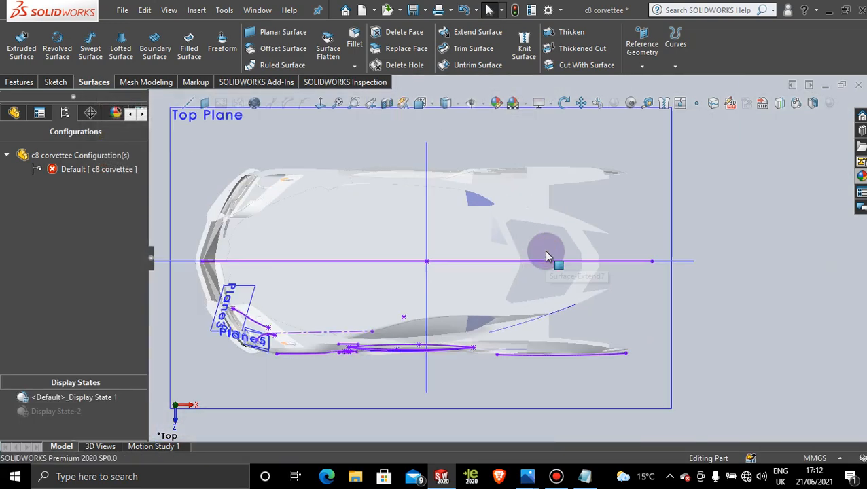
pyautogui.scroll(3, 545, 252)
pyautogui.moveTo(587, 255); pyautogui.dragTo(593, 199, button='middle')
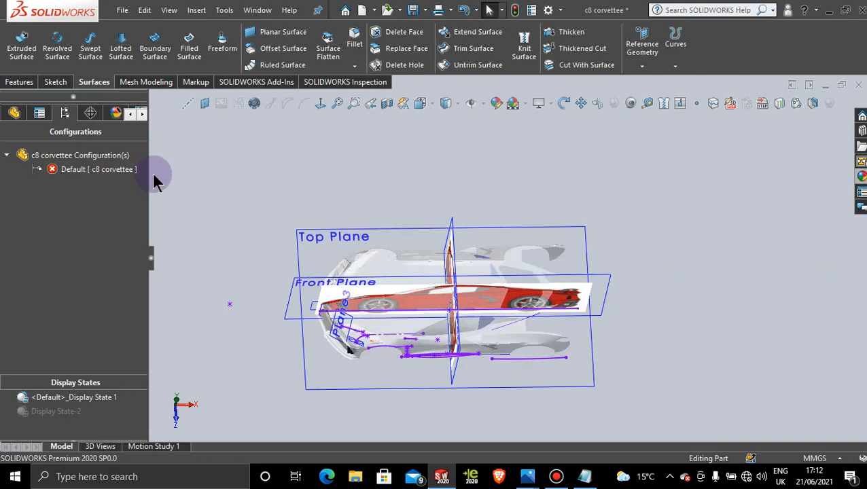
pyautogui.click(15, 113)
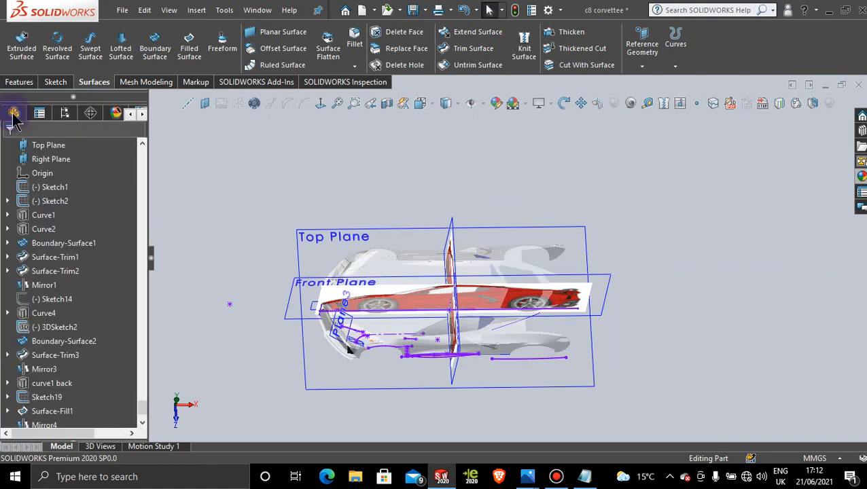
pyautogui.moveTo(143, 407); pyautogui.dragTo(161, 131)
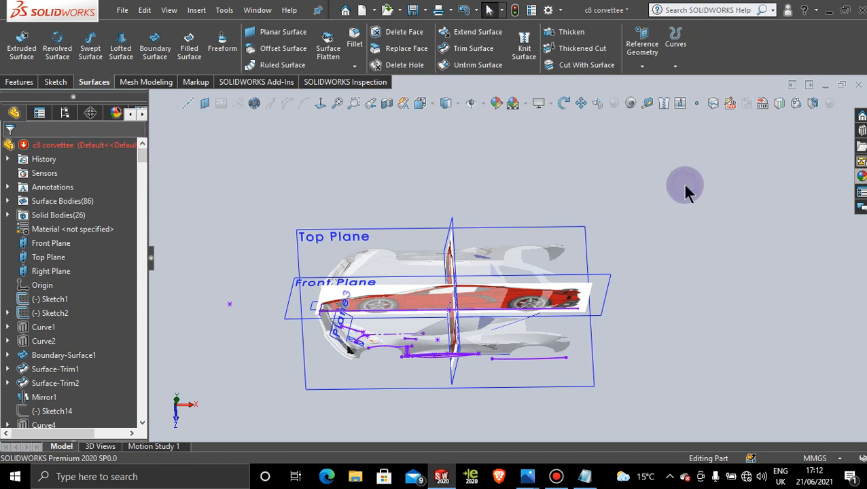
# Step: Force the full model rebuild once more, again ignoring the 3DSketch96 error
pyautogui.hotkey('ctrl', 'q')
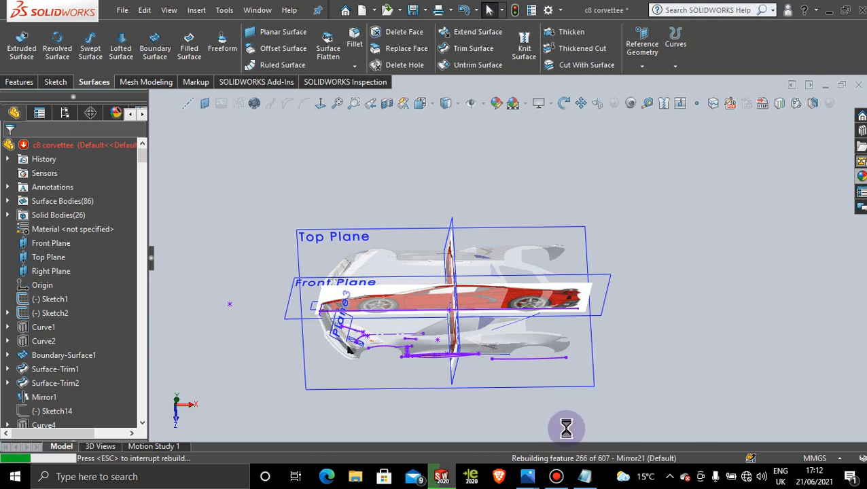
pyautogui.click(555, 476)
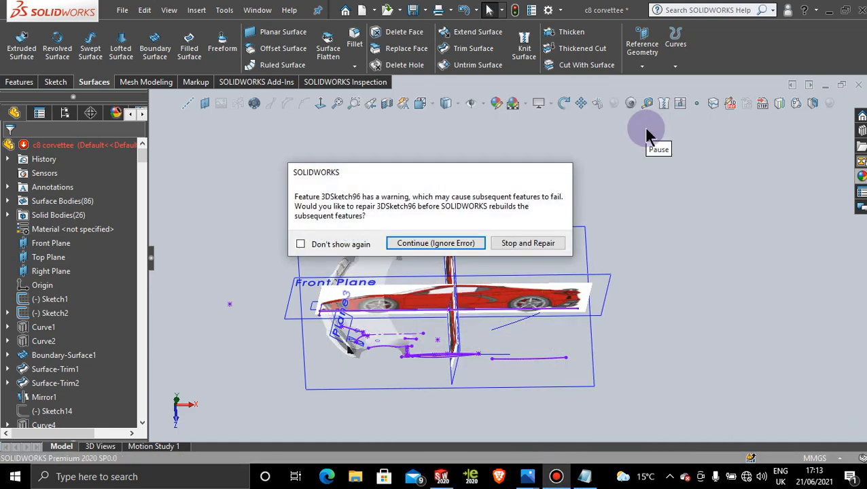
pyautogui.click(435, 244)
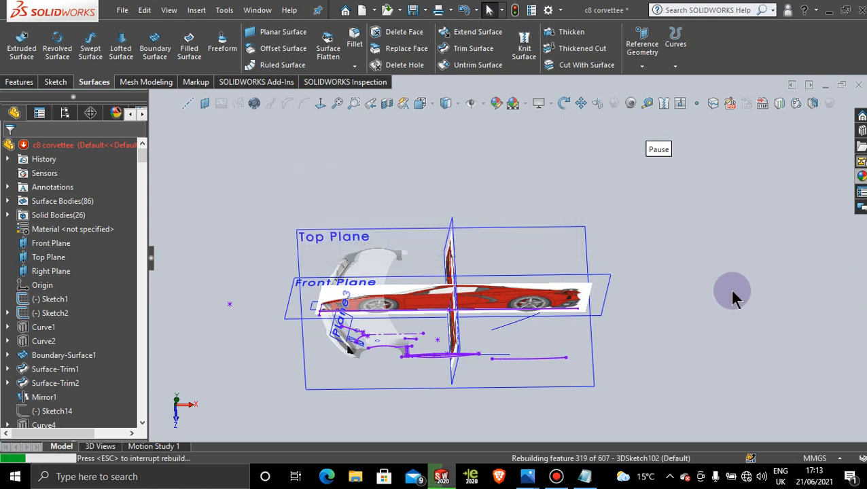
pyautogui.click(556, 477)
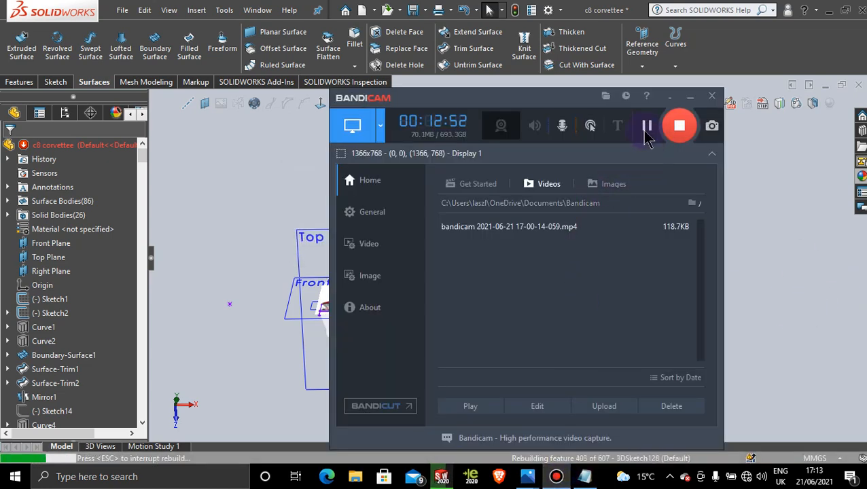
pyautogui.click(647, 129)
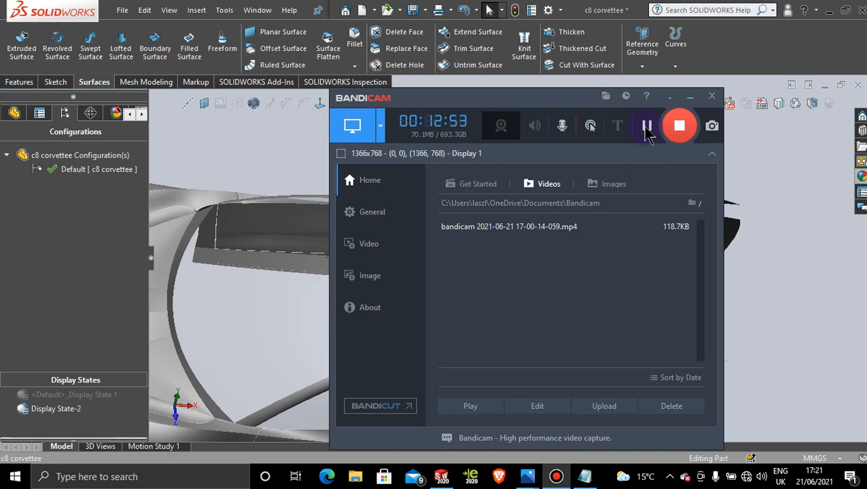
pyautogui.click(690, 103)
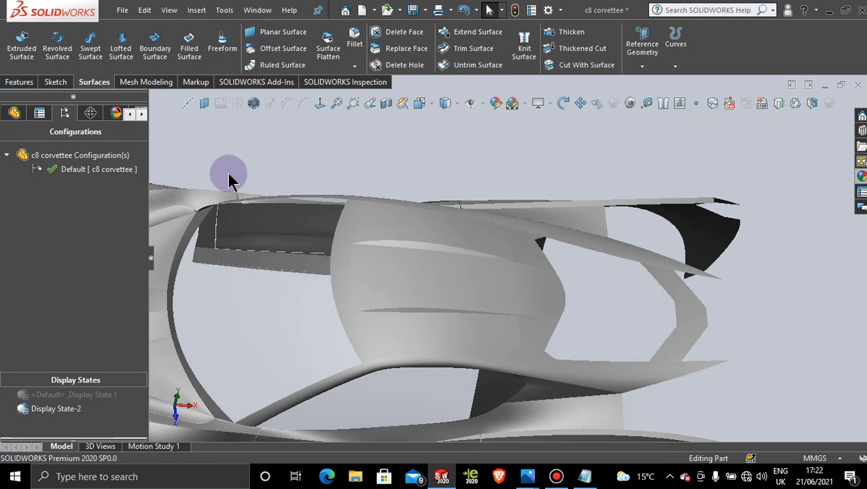
# Step: Copy the appearance of the dark pillar face (Boundary-Surface74) behind the side window opening
pyautogui.scroll(3, 601, 295)
pyautogui.moveTo(572, 325); pyautogui.dragTo(606, 337, button='middle')
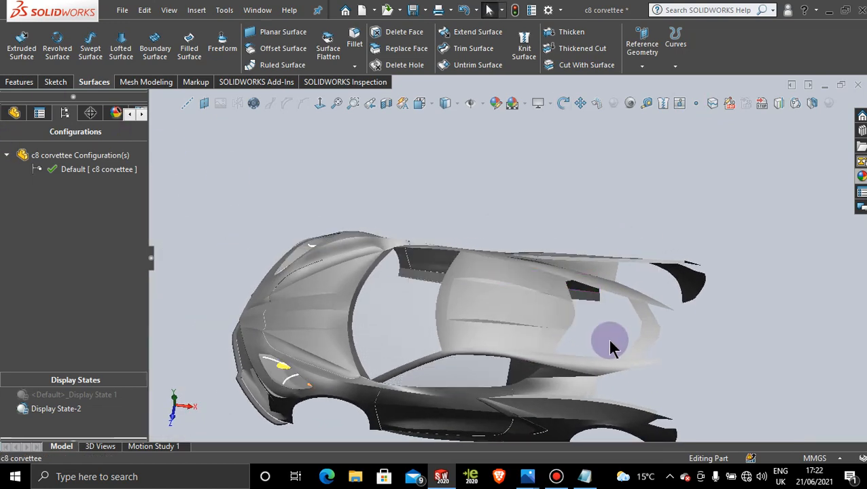
pyautogui.scroll(-5, 564, 342)
pyautogui.scroll(5, 564, 347)
pyautogui.rightClick(387, 342)
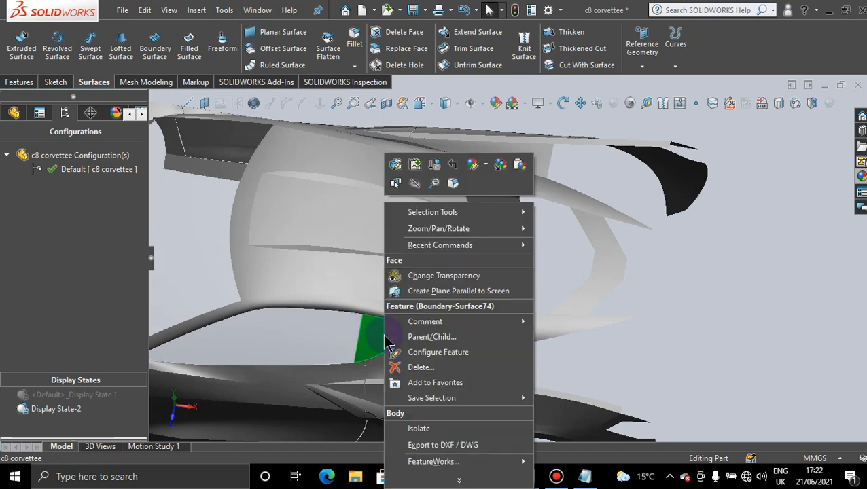
pyautogui.click(500, 174)
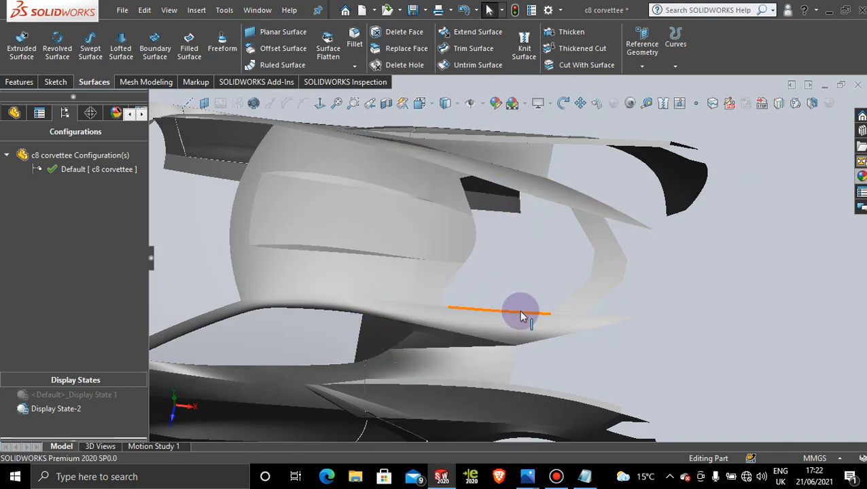
# Step: Paste the copied appearance onto the Split Line8 frame faces along the near side and near front corner of the rear window
pyautogui.scroll(-3, 520, 315)
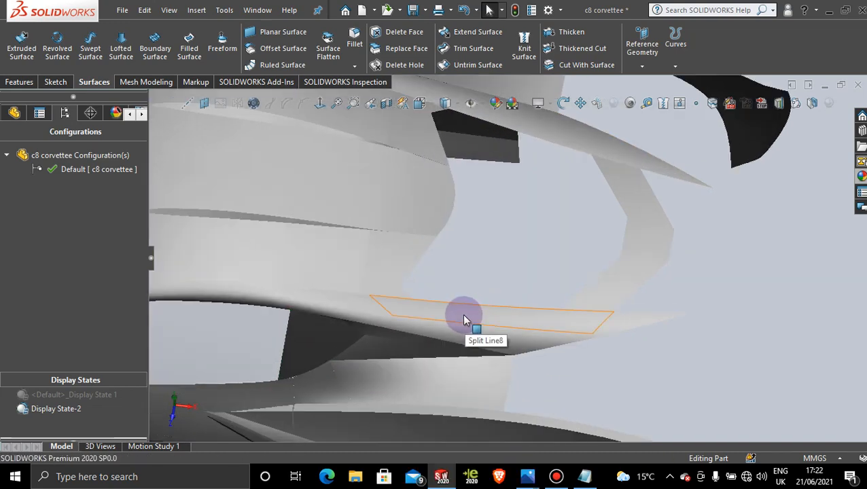
pyautogui.rightClick(464, 318)
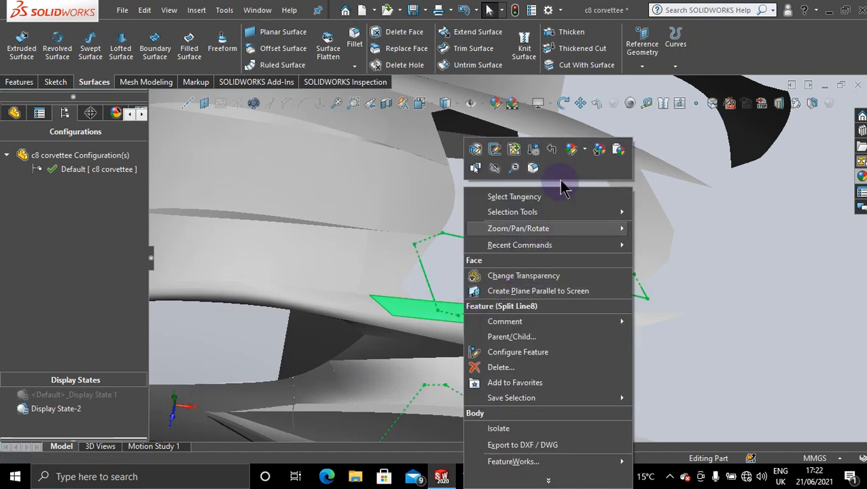
pyautogui.click(617, 153)
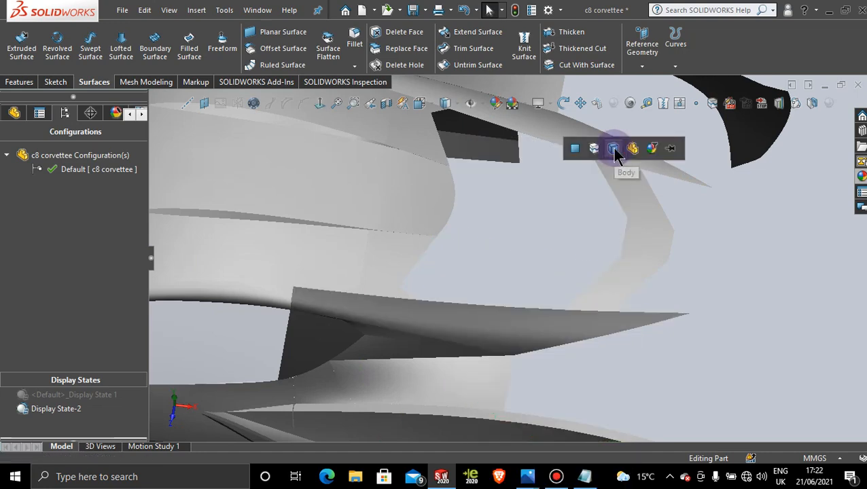
pyautogui.rightClick(400, 262)
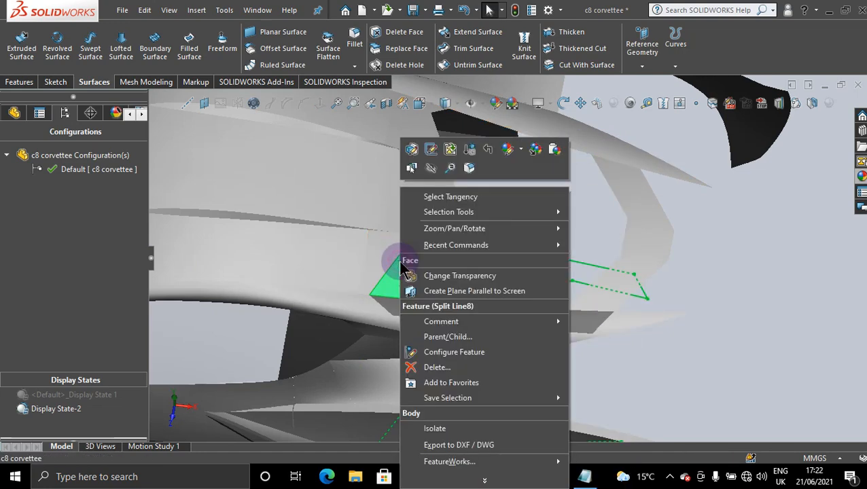
pyautogui.click(554, 152)
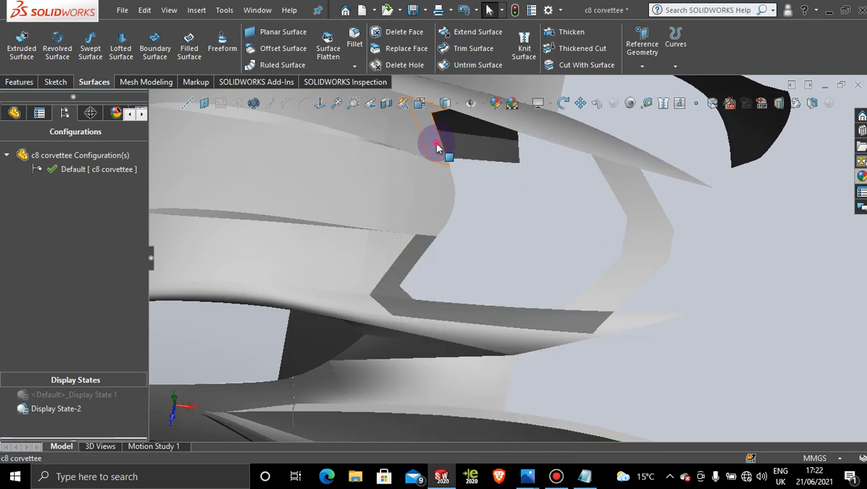
# Step: Paste the copied appearance onto only the far front corner, far side and rear split faces of the rear-window frame
pyautogui.rightClick(437, 148)
pyautogui.click(591, 107)
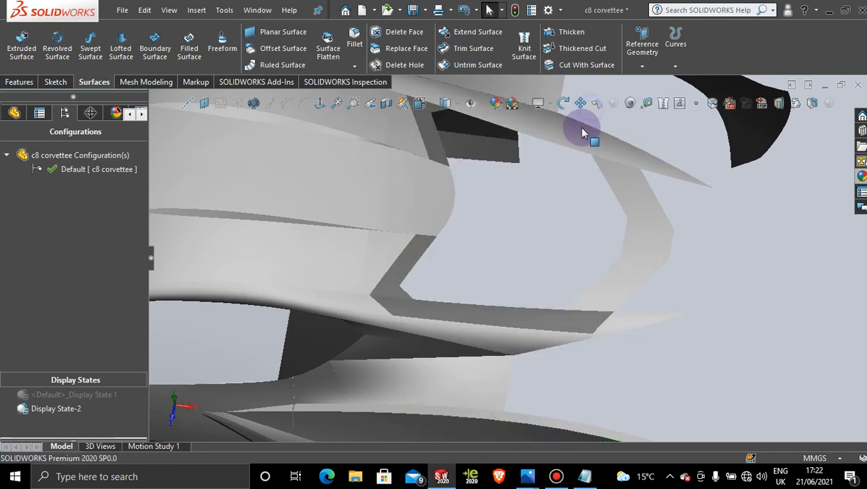
pyautogui.rightClick(525, 128)
pyautogui.click(681, 86)
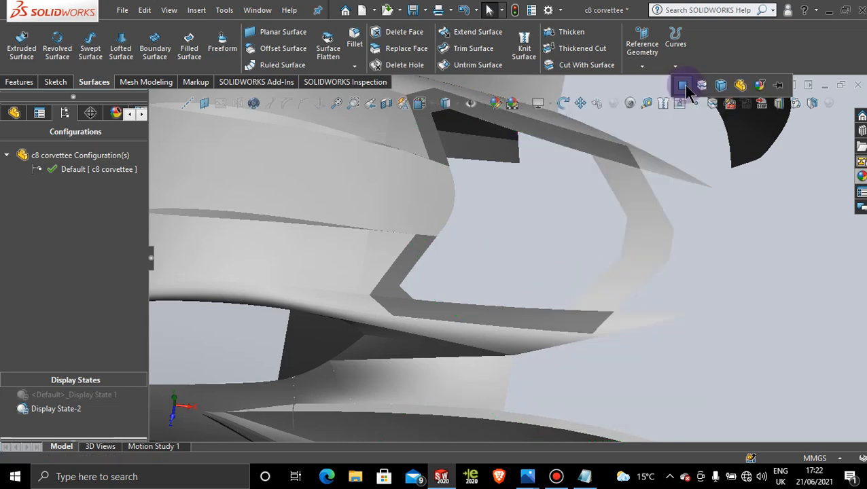
pyautogui.click(683, 86)
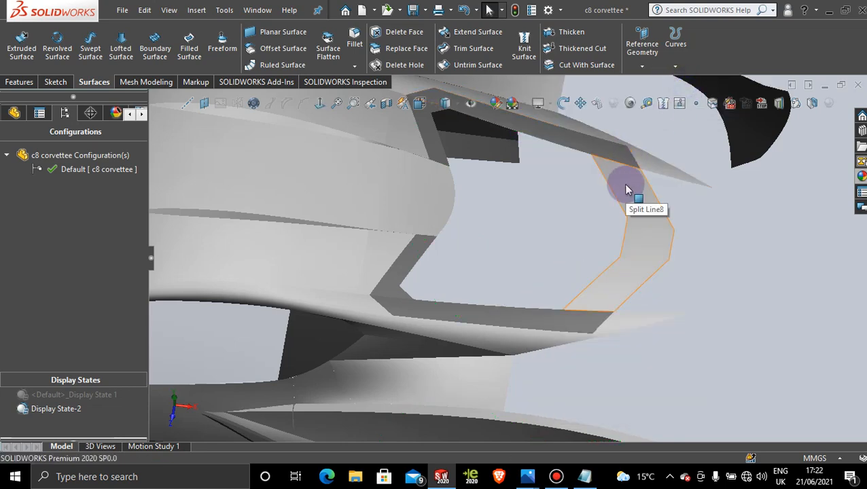
pyautogui.rightClick(627, 191)
pyautogui.click(776, 145)
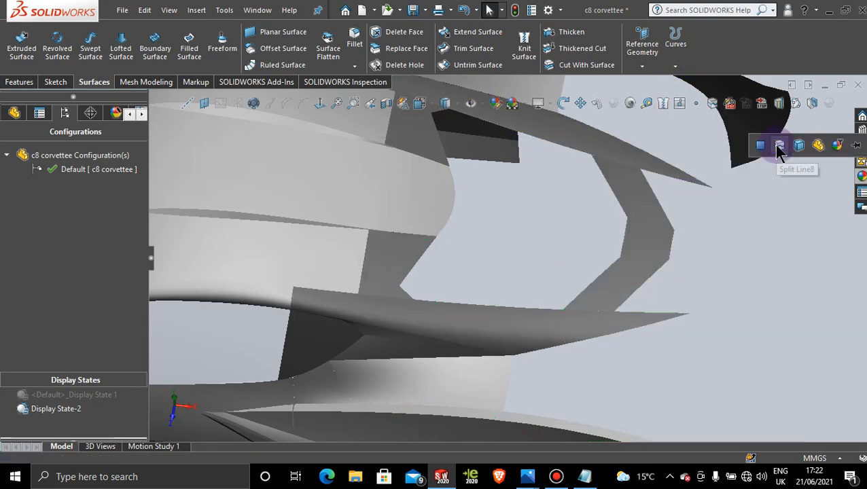
pyautogui.click(761, 147)
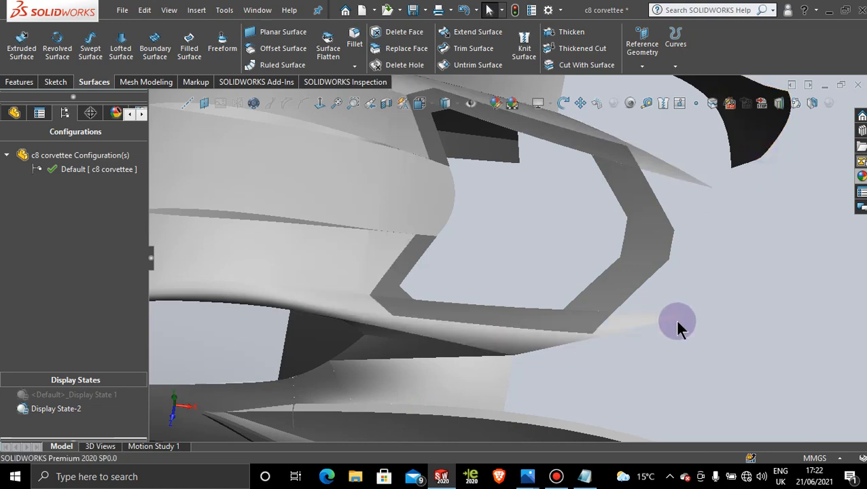
# Step: Inspect the recoloured rear-window frame and compare it with the enlarged 2020-Chevrolet-Corvette-rear-three-quarter.jpg photo in the Photos app
pyautogui.moveTo(675, 319); pyautogui.dragTo(511, 237, button='middle')
pyautogui.moveTo(548, 272); pyautogui.dragTo(541, 235)
pyautogui.press('Escape')
pyautogui.scroll(-3, 522, 205)
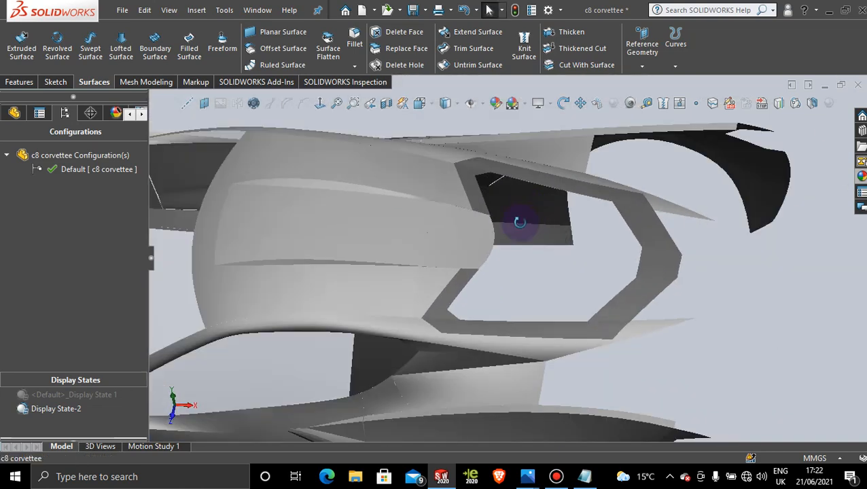
pyautogui.moveTo(520, 219); pyautogui.dragTo(475, 271, button='middle')
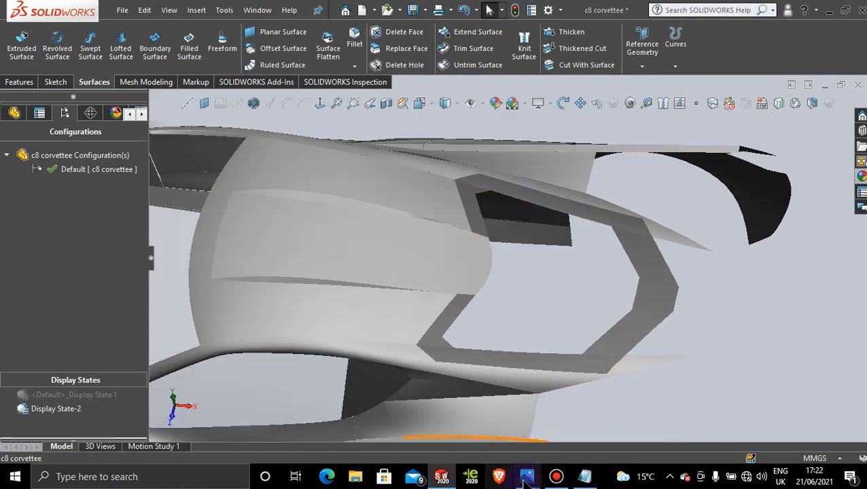
pyautogui.click(370, 414)
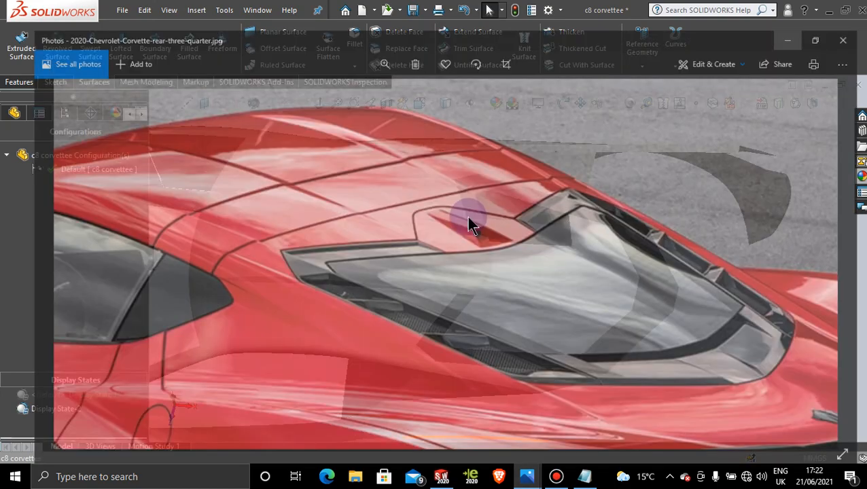
pyautogui.click(371, 35)
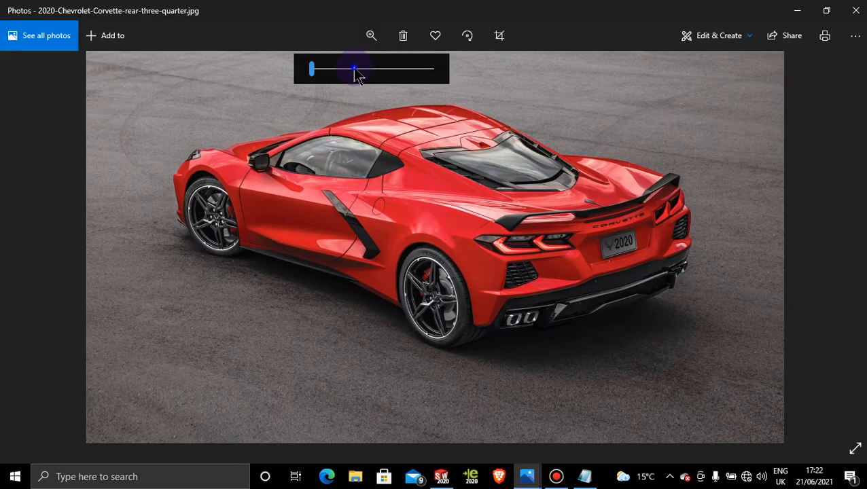
pyautogui.moveTo(360, 68); pyautogui.dragTo(372, 68)
pyautogui.moveTo(600, 122); pyautogui.dragTo(539, 132)
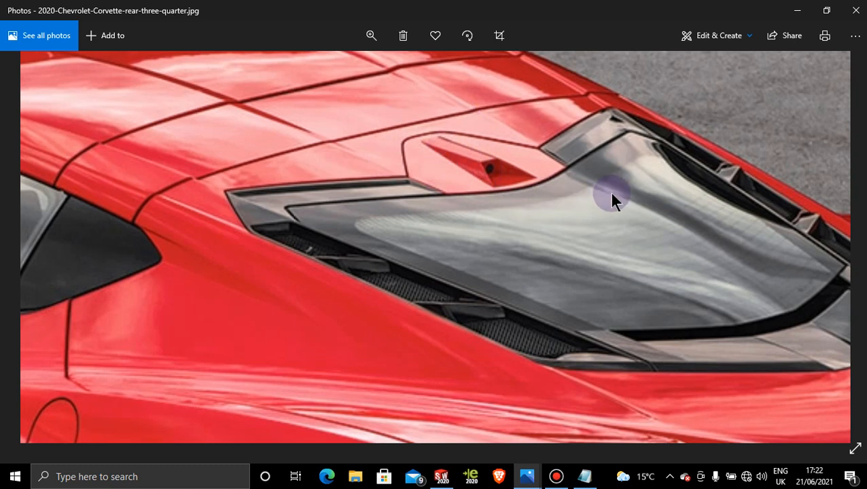
pyautogui.click(796, 10)
# Step: Activate Display State 1 and show the roof detail just ahead of the rear window normal to the Top Plane
pyautogui.moveTo(664, 136); pyautogui.dragTo(488, 250, button='middle')
pyautogui.click(72, 395)
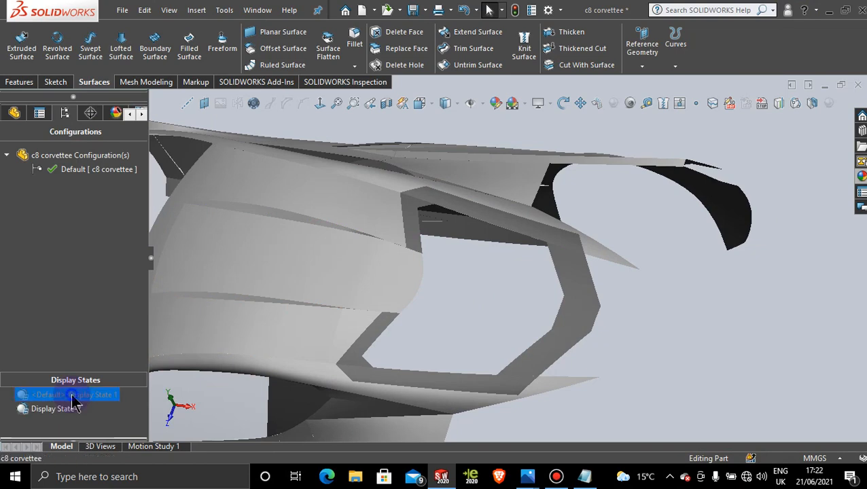
pyautogui.doubleClick(72, 395)
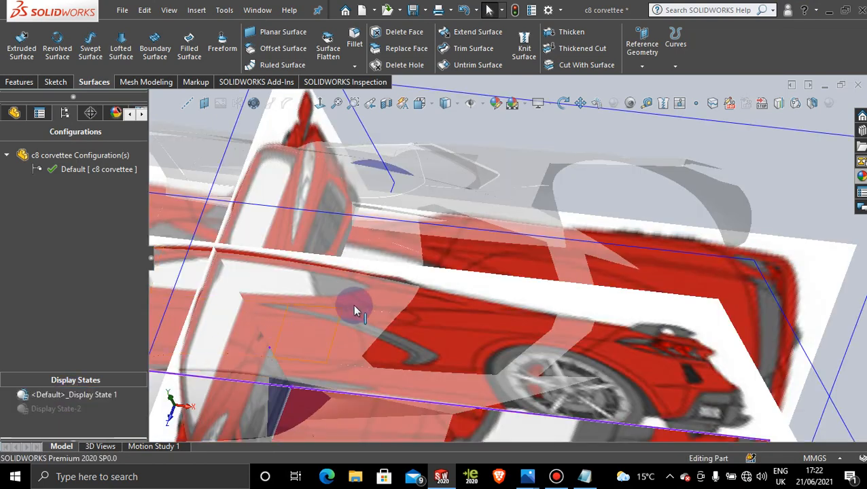
pyautogui.scroll(5, 398, 312)
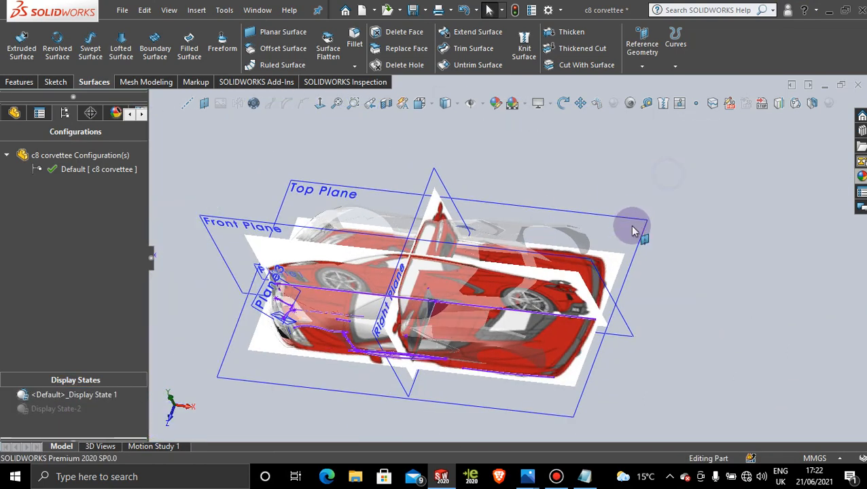
pyautogui.click(632, 231)
pyautogui.click(317, 104)
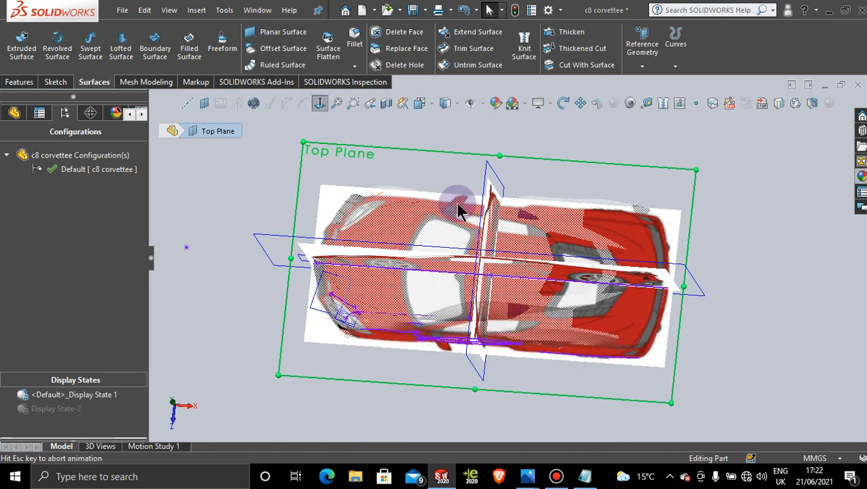
pyautogui.scroll(-8, 649, 280)
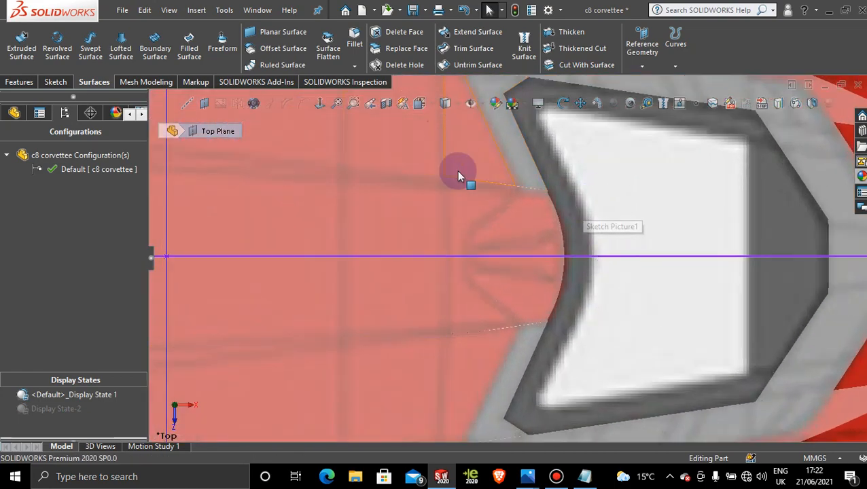
# Step: Start a 3D sketch and place a point near the front end of the raised roof detail ahead of the rear window
pyautogui.click(63, 82)
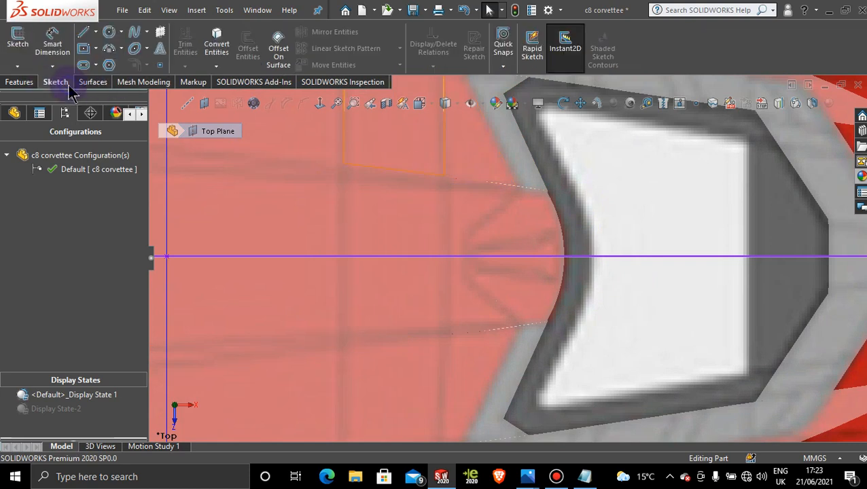
pyautogui.click(17, 66)
pyautogui.click(44, 95)
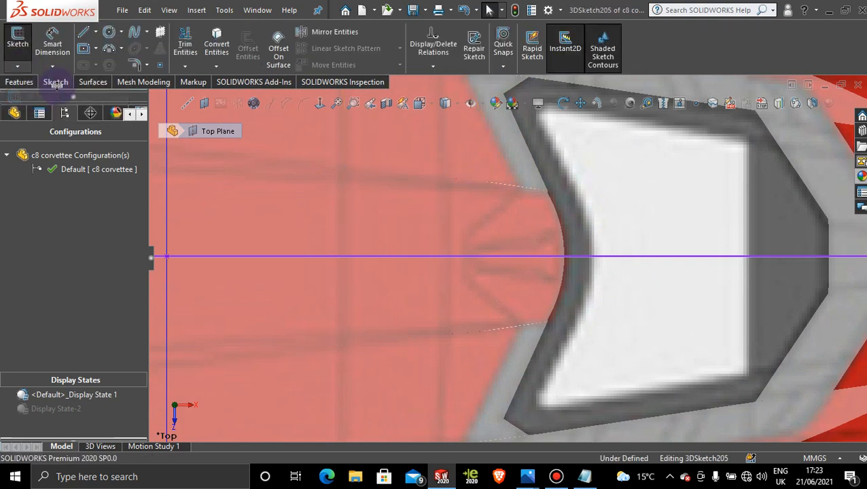
pyautogui.click(161, 66)
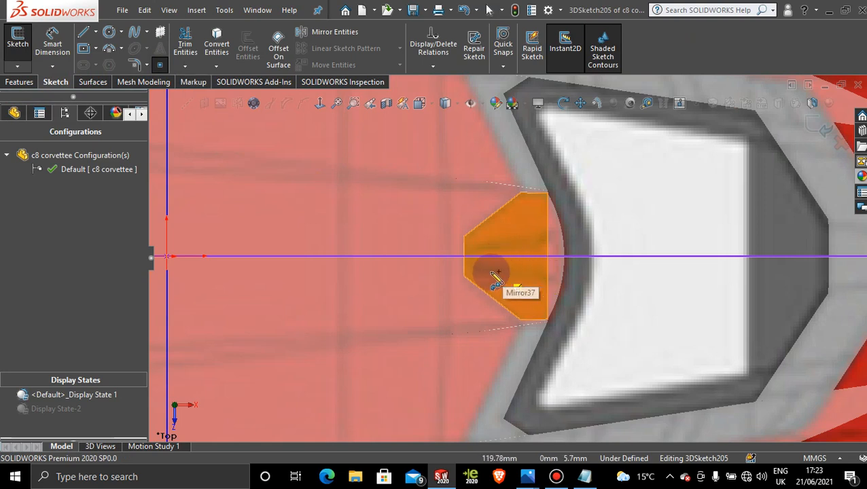
pyautogui.scroll(-2, 495, 271)
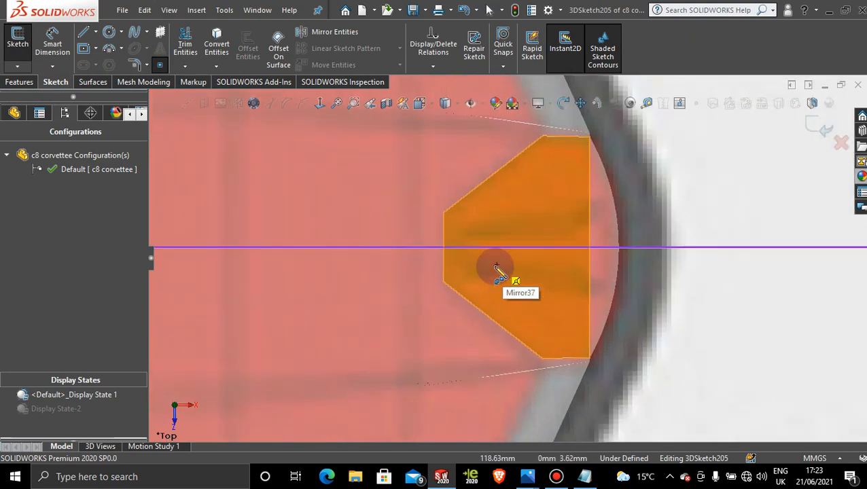
pyautogui.click(461, 271)
pyautogui.press('Escape')
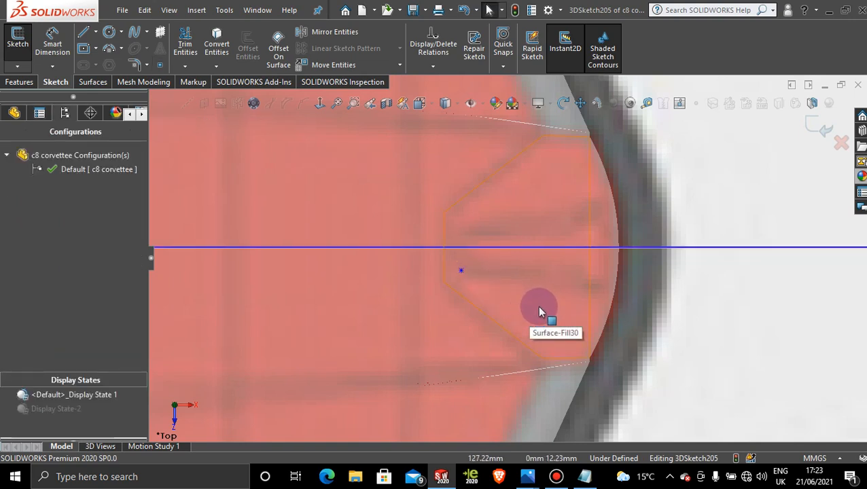
# Step: Sketch a two-point 3D spline from the placed roof-detail point, ending freely above the rear roof in the XY orientation
pyautogui.click(161, 68)
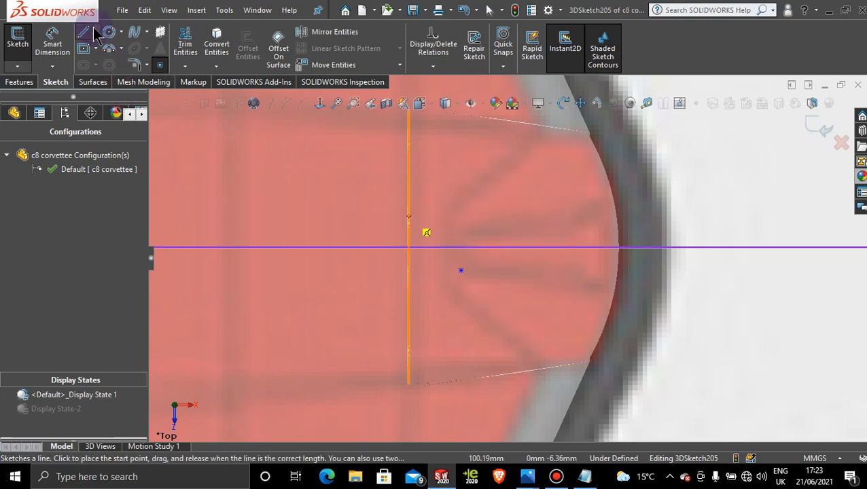
pyautogui.scroll(1, 602, 182)
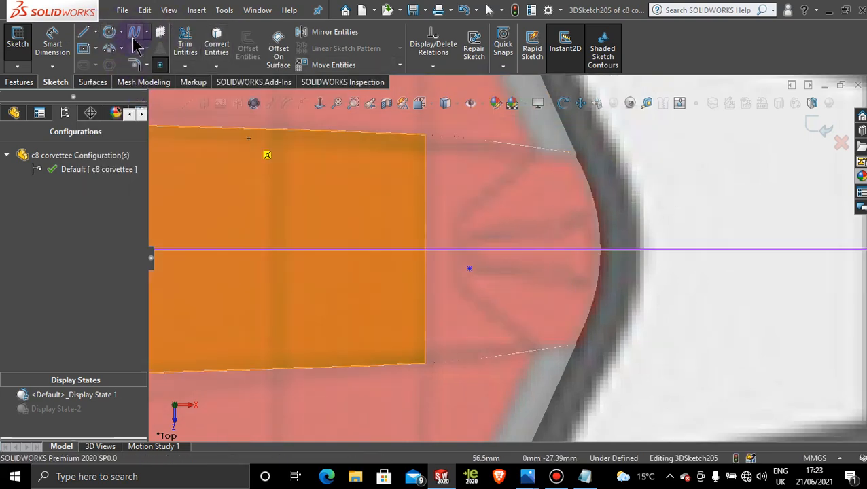
pyautogui.click(136, 40)
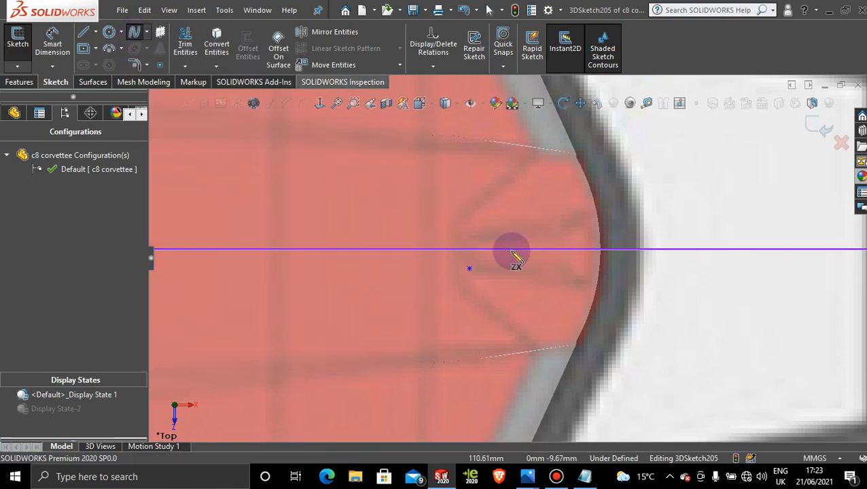
pyautogui.moveTo(533, 320)
pyautogui.mouseDown(button='middle')
pyautogui.moveTo(515, 142)
pyautogui.moveTo(527, 309)
pyautogui.moveTo(543, 325)
pyautogui.moveTo(479, 276)
pyautogui.mouseUp(button='middle')
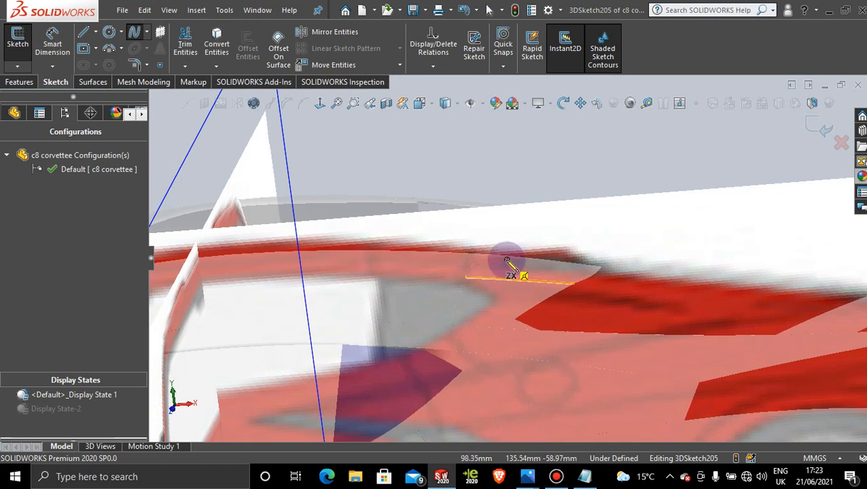
pyautogui.scroll(-2, 511, 264)
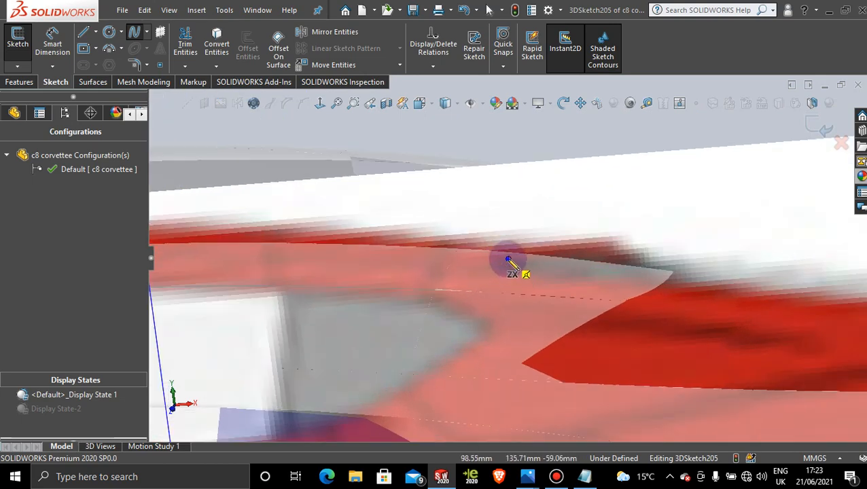
pyautogui.click(508, 260)
pyautogui.scroll(5, 611, 229)
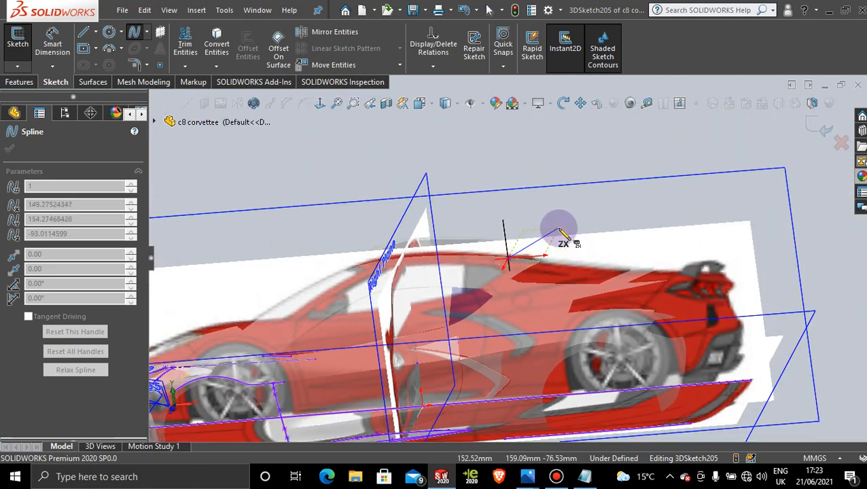
pyautogui.scroll(2, 554, 229)
pyautogui.moveTo(536, 223)
pyautogui.mouseDown(button='middle')
pyautogui.moveTo(572, 192)
pyautogui.moveTo(542, 217)
pyautogui.mouseUp(button='middle')
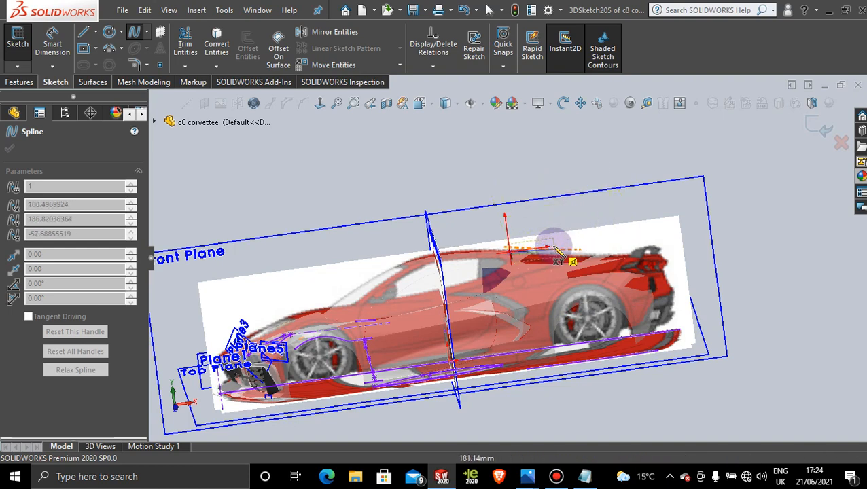
pyautogui.scroll(-2, 554, 245)
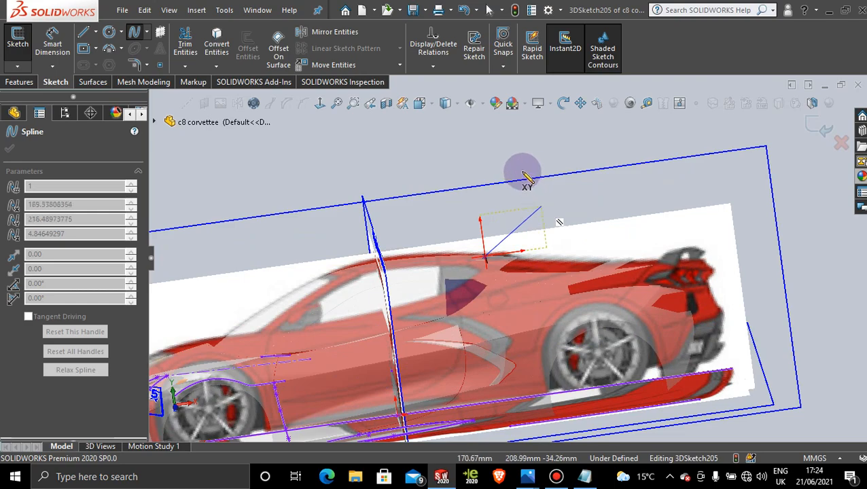
pyautogui.click(554, 204)
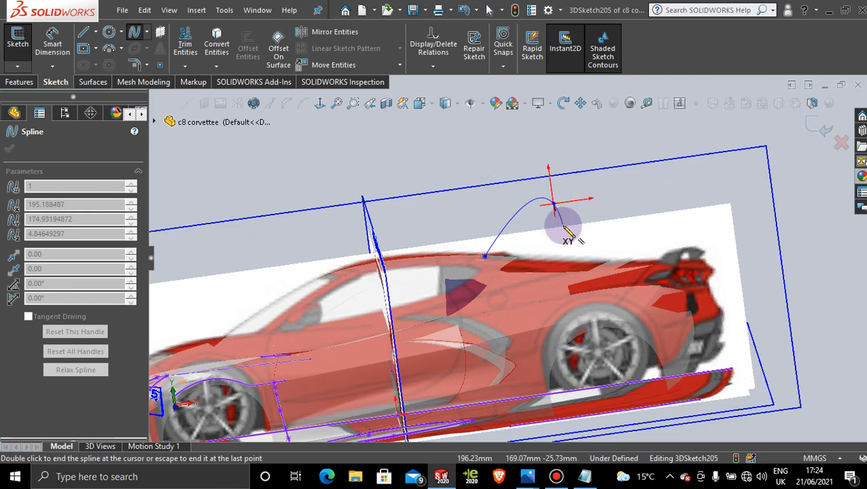
# Step: Finish the spline and, in the Front view, move its rear end down near the roof detail's upper edge, at about X 132, Y 153.9 mm
pyautogui.press('space')
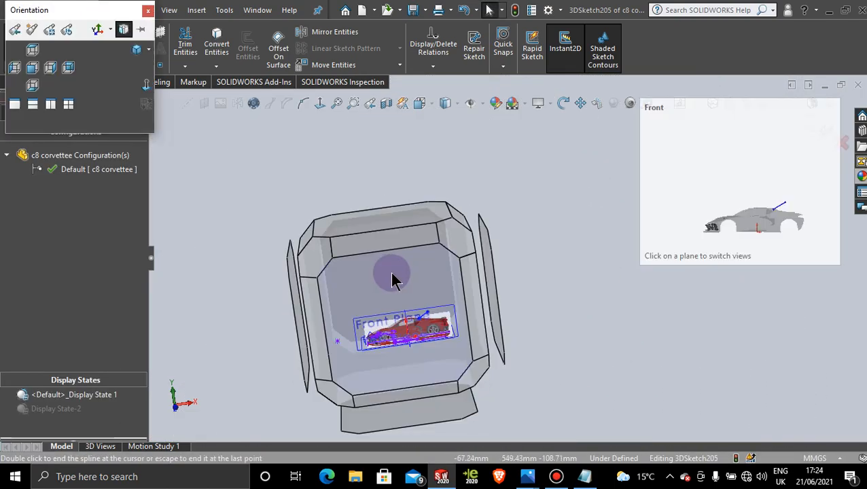
pyautogui.click(394, 279)
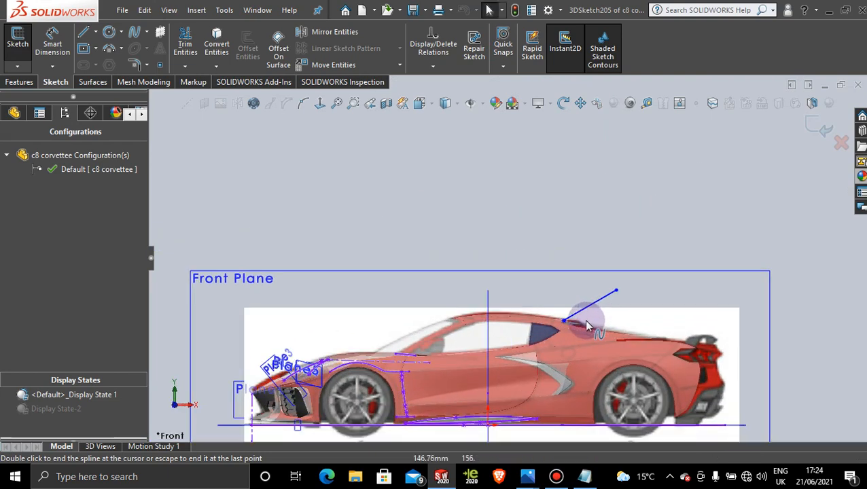
pyautogui.scroll(-6, 588, 326)
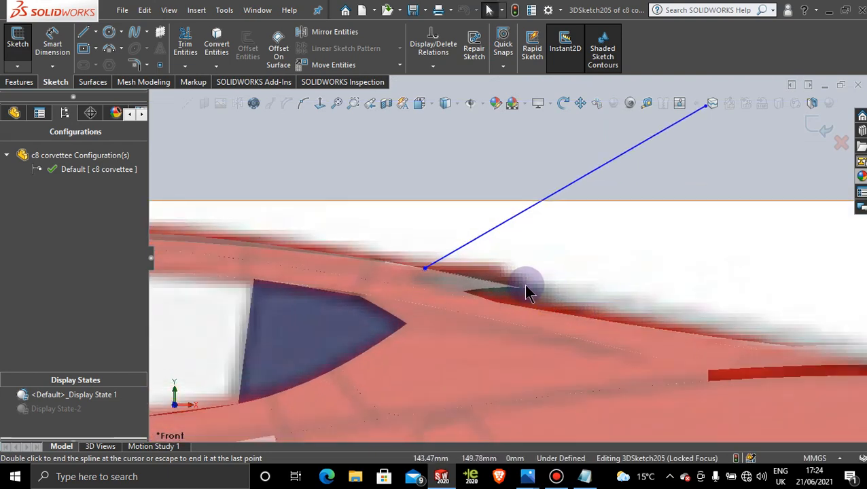
pyautogui.scroll(-1, 495, 299)
pyautogui.scroll(2, 641, 188)
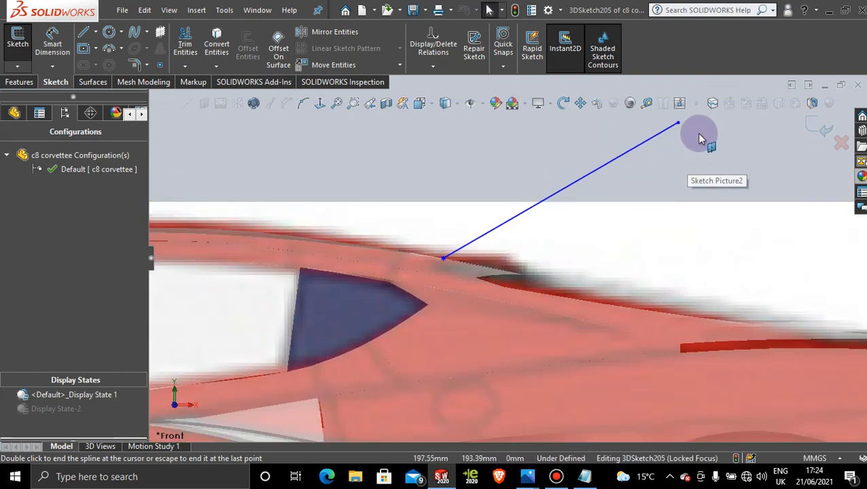
pyautogui.doubleClick(677, 125)
pyautogui.moveTo(678, 125); pyautogui.dragTo(505, 266)
pyautogui.scroll(-3, 488, 274)
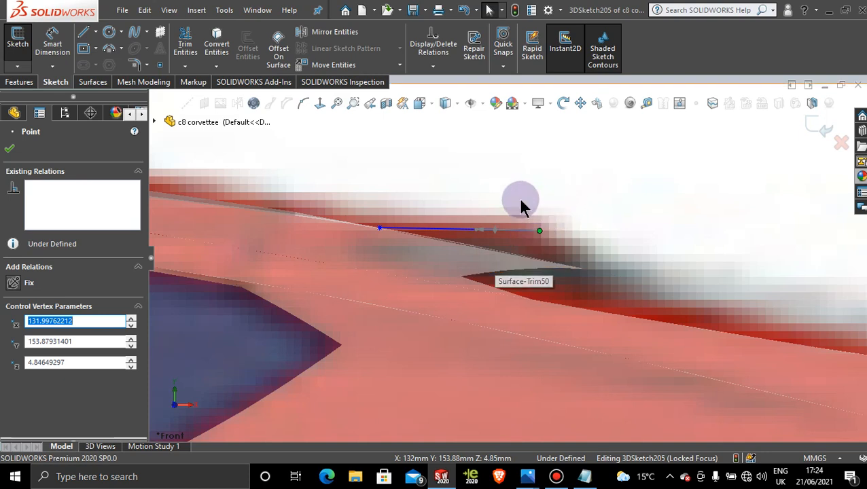
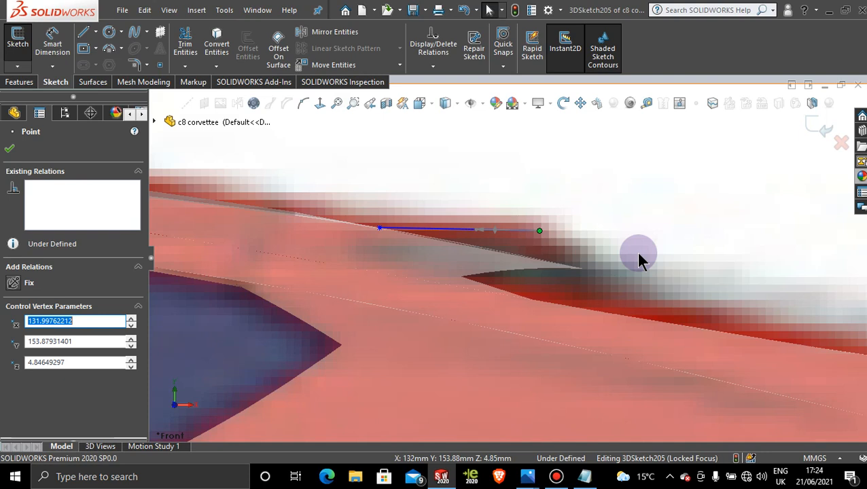
# Step: Move the roof-detail spline's rear end slightly up and rearward in the Front view, to about X 132.4, Y 154.2 mm
pyautogui.scroll(2, 625, 260)
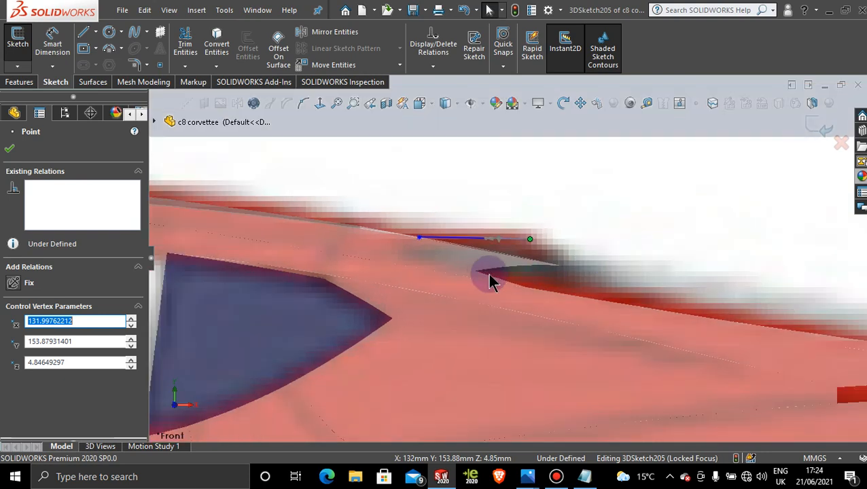
pyautogui.scroll(-3, 484, 272)
pyautogui.scroll(-1, 488, 250)
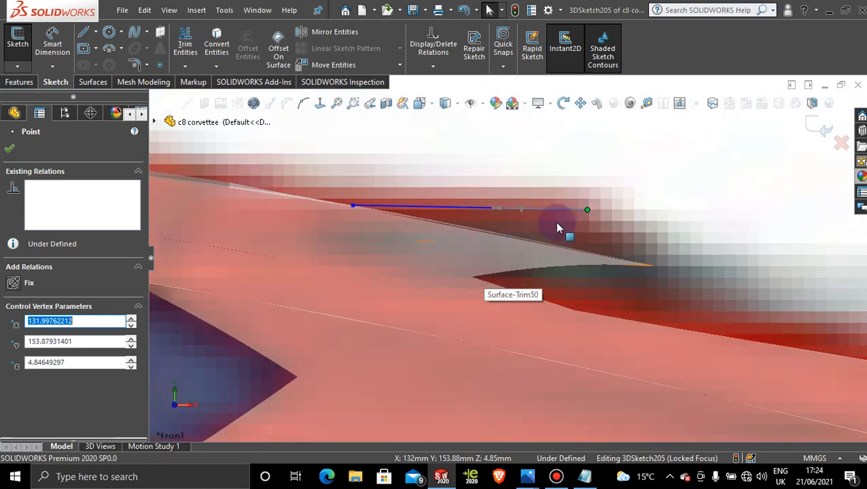
pyautogui.click(443, 207)
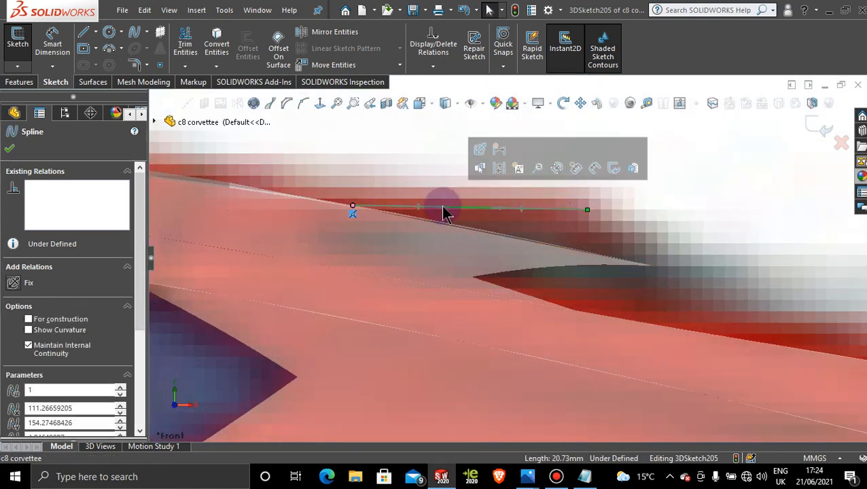
pyautogui.click(483, 157)
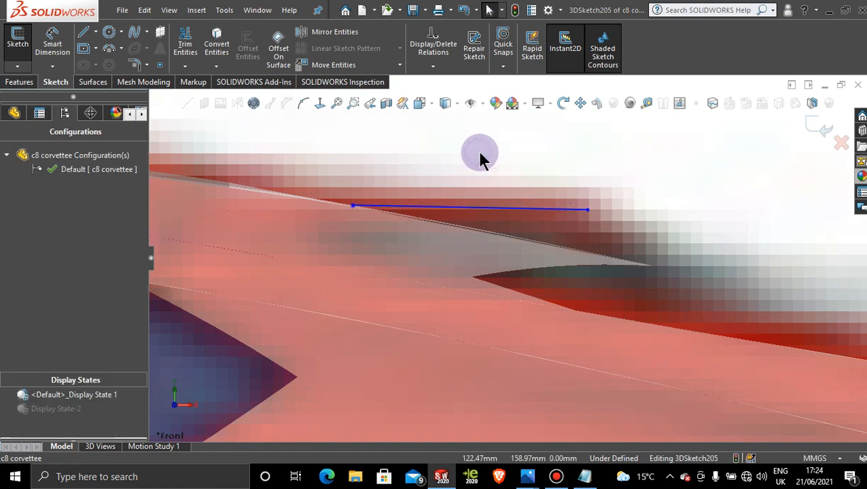
pyautogui.moveTo(587, 210)
pyautogui.mouseDown()
pyautogui.moveTo(596, 201)
pyautogui.moveTo(599, 210)
pyautogui.mouseUp()
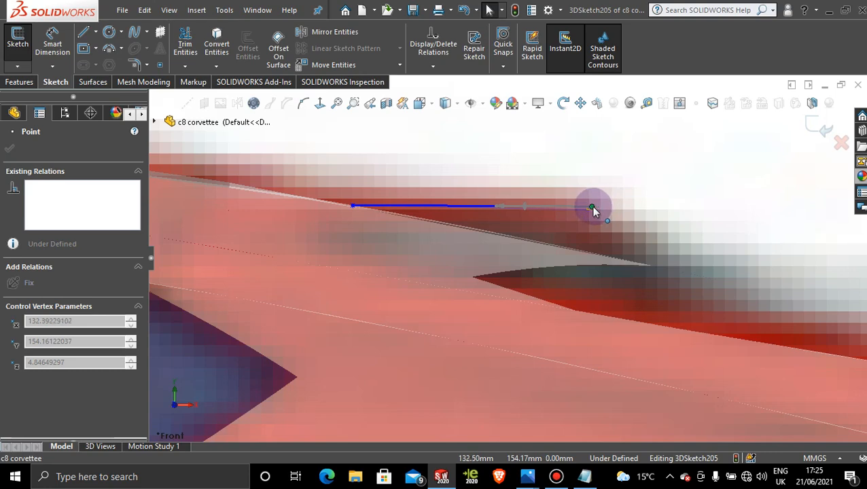
pyautogui.moveTo(592, 207); pyautogui.dragTo(593, 207)
# Step: Show the new spline and the roof detail ahead of the rear window in close-up from the Top view
pyautogui.scroll(5, 580, 167)
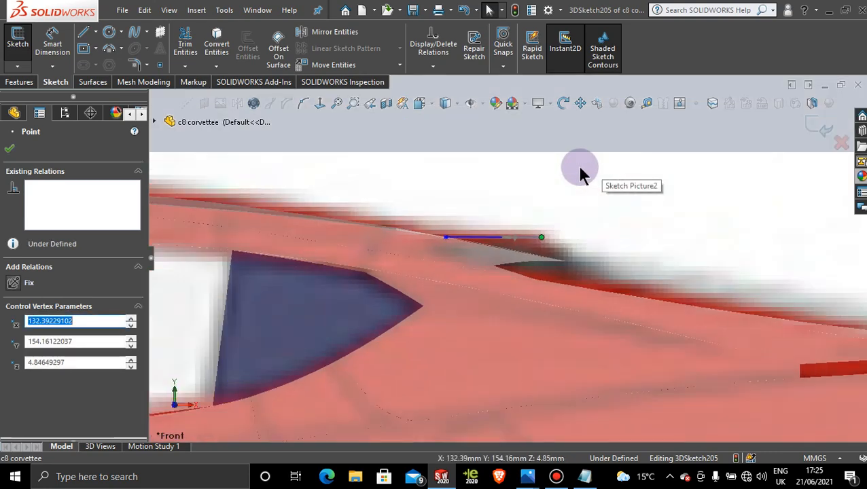
pyautogui.scroll(5, 580, 168)
pyautogui.moveTo(548, 221); pyautogui.dragTo(544, 318, button='middle')
pyautogui.scroll(1, 543, 318)
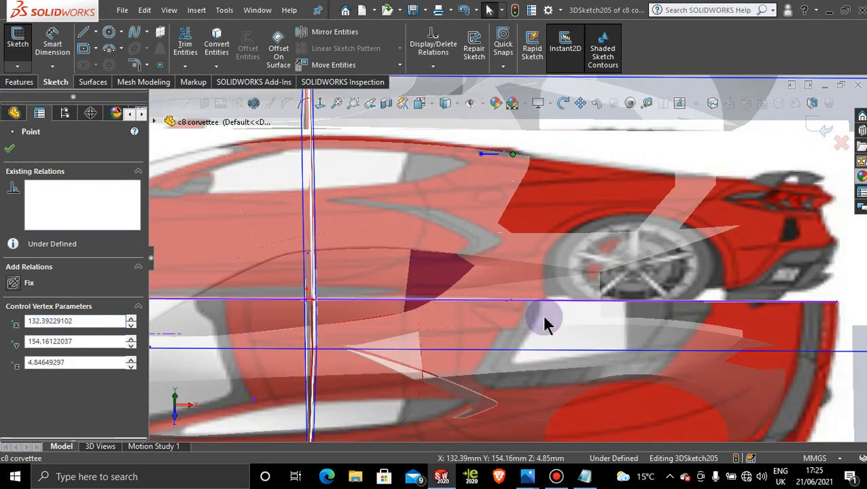
pyautogui.press('space')
pyautogui.click(413, 265)
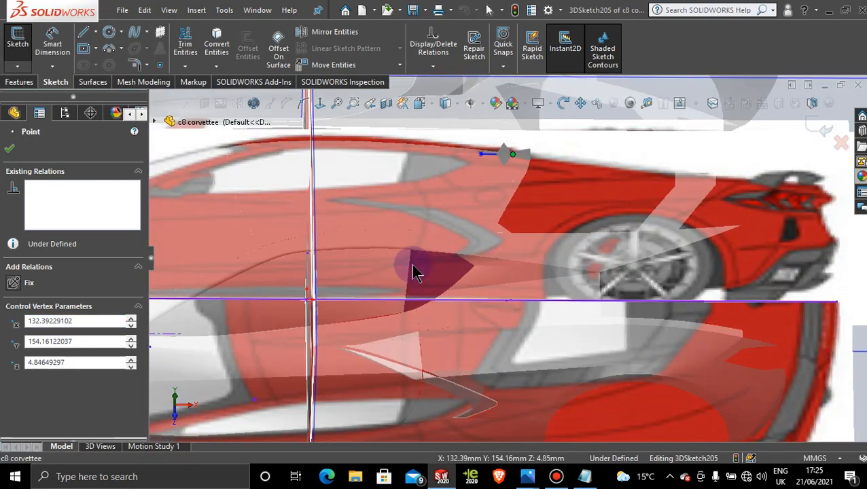
pyautogui.scroll(-5, 578, 284)
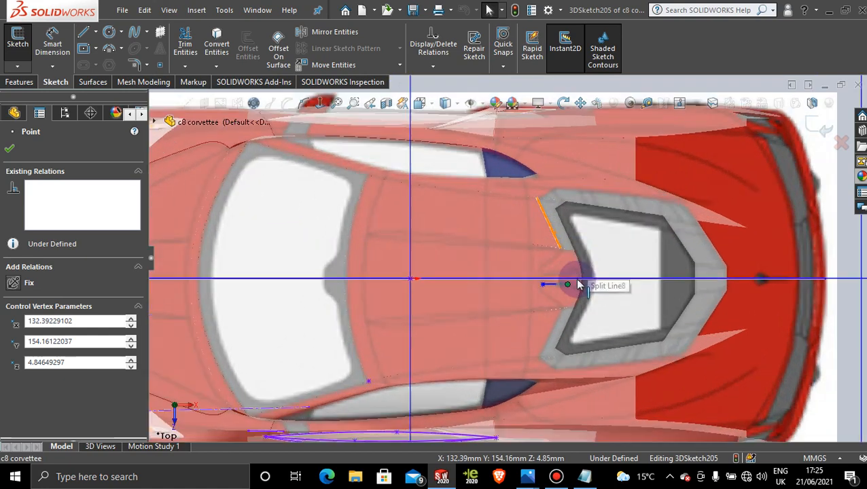
pyautogui.scroll(-10, 578, 284)
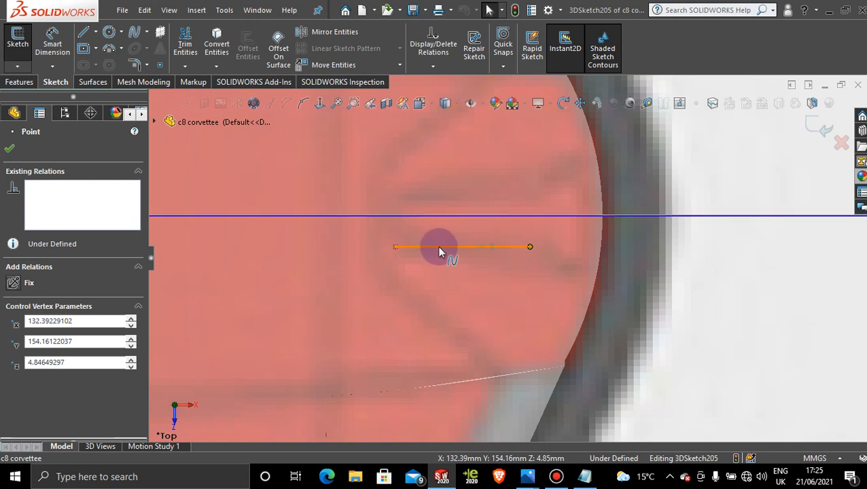
pyautogui.click(7, 153)
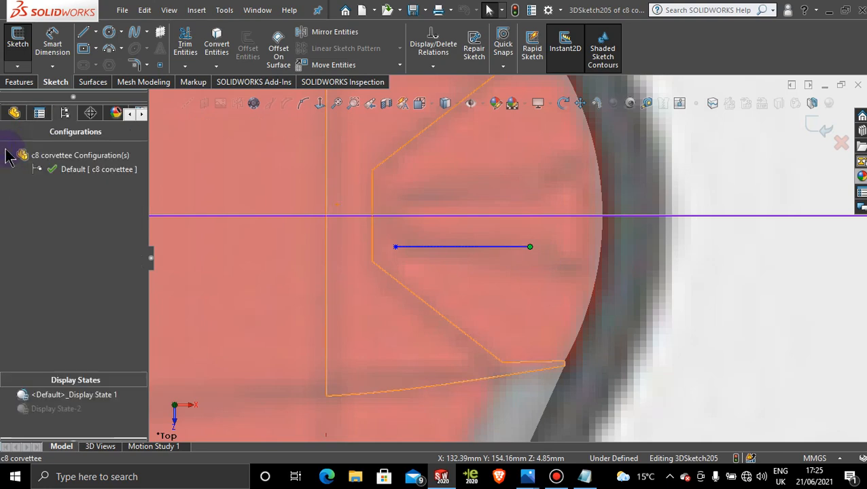
# Step: Examine the raised roof detail ahead of the rear window in the rear three-quarter reference photo, switching to Photos and back to SOLIDWORKS
pyautogui.moveTo(527, 476)
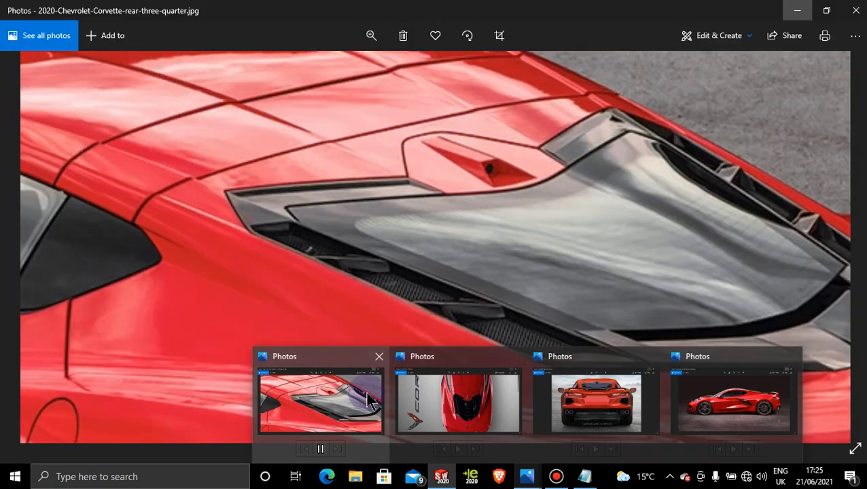
pyautogui.click(367, 399)
pyautogui.doubleClick(495, 196)
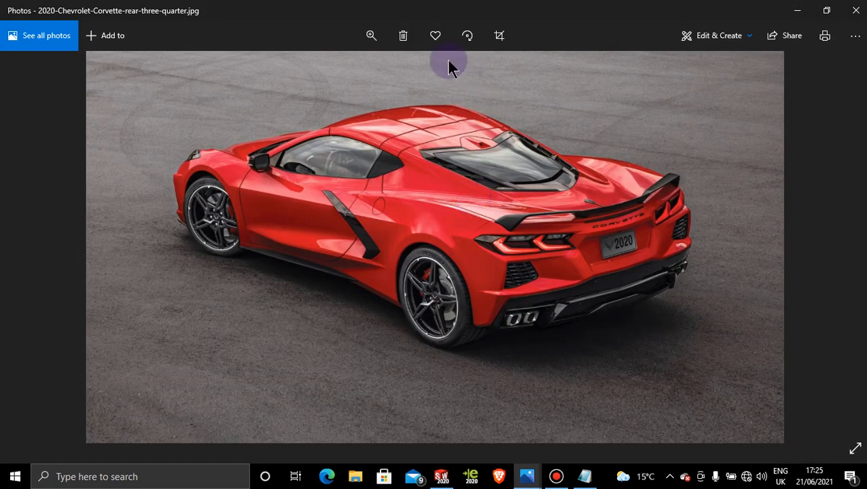
pyautogui.click(371, 35)
pyautogui.moveTo(354, 69); pyautogui.dragTo(378, 69)
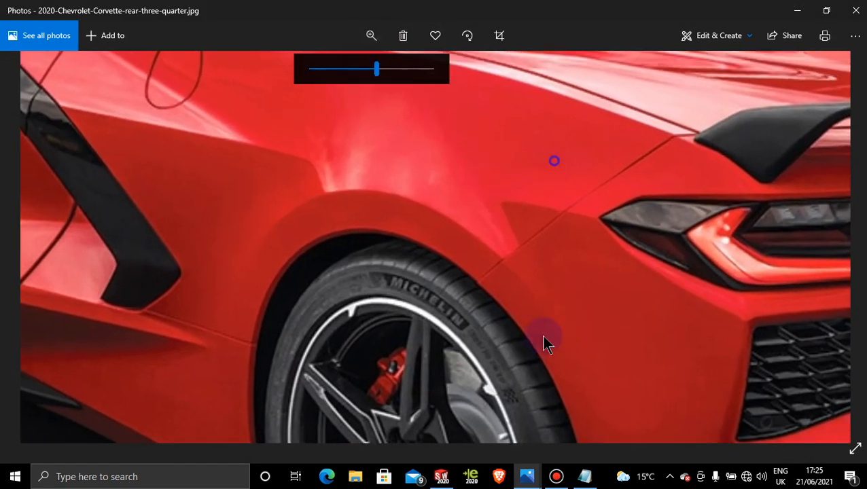
pyautogui.moveTo(543, 338); pyautogui.dragTo(570, 458)
pyautogui.moveTo(555, 145); pyautogui.dragTo(530, 217)
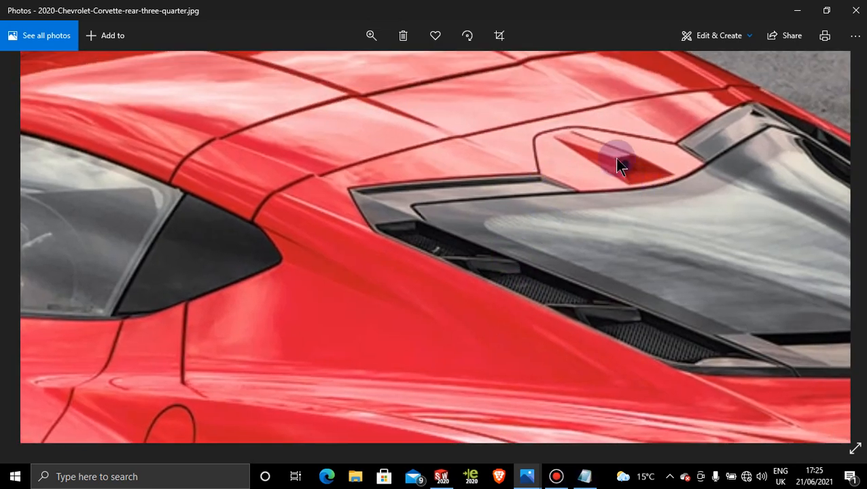
pyautogui.click(797, 10)
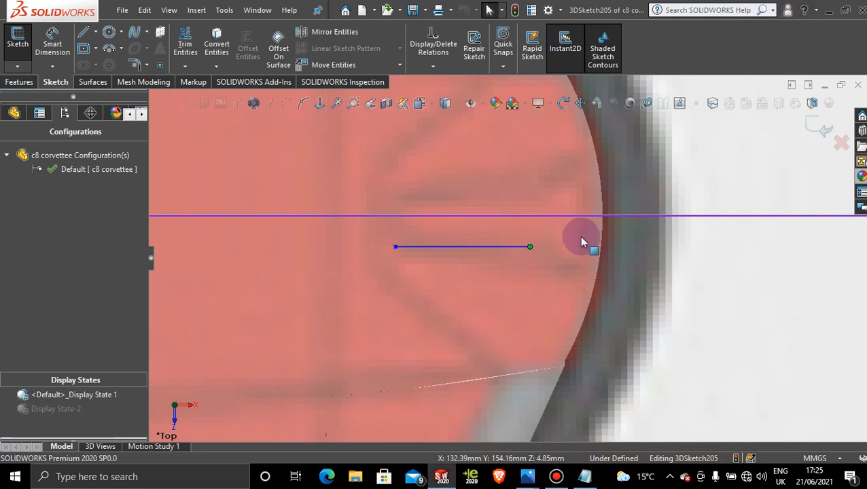
# Step: Place a sketch point on the roof surface just ahead of the curved window edge, at about X 141.5, Y 148.1, Z 7.5 mm
pyautogui.scroll(-1, 579, 236)
pyautogui.click(161, 65)
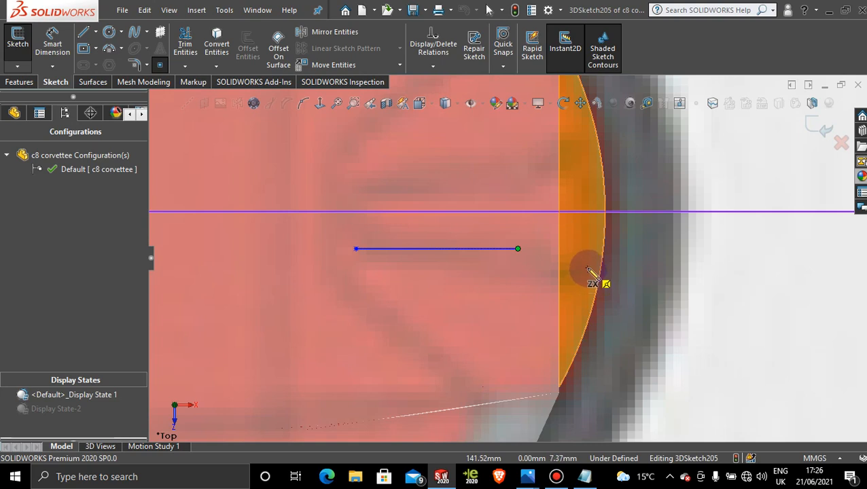
pyautogui.click(588, 269)
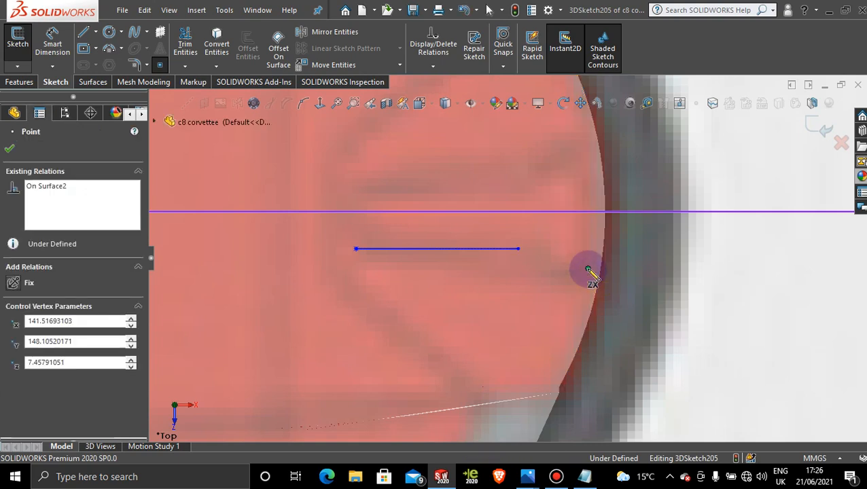
pyautogui.press('Escape')
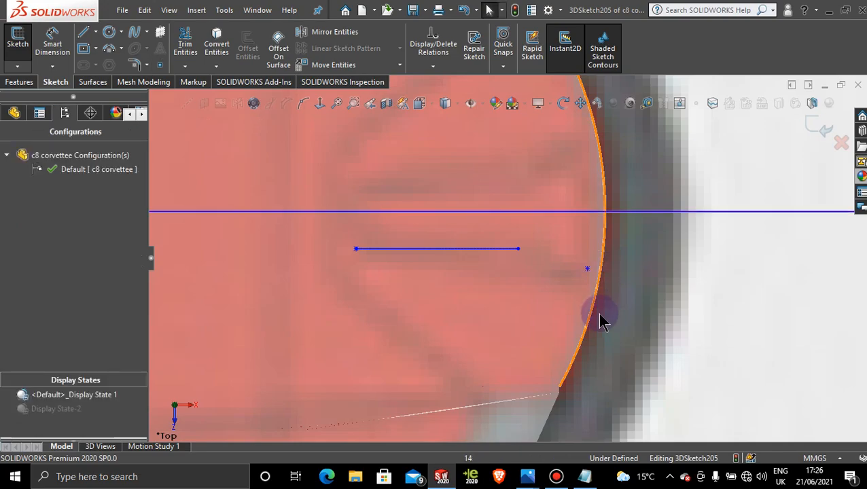
# Step: Activate Display State-2 and show the spline and the new point on the shaded roof surface
pyautogui.scroll(2, 543, 339)
pyautogui.scroll(3, 544, 338)
pyautogui.moveTo(516, 328)
pyautogui.mouseDown(button='middle')
pyautogui.moveTo(499, 199)
pyautogui.moveTo(477, 178)
pyautogui.moveTo(458, 219)
pyautogui.mouseUp(button='middle')
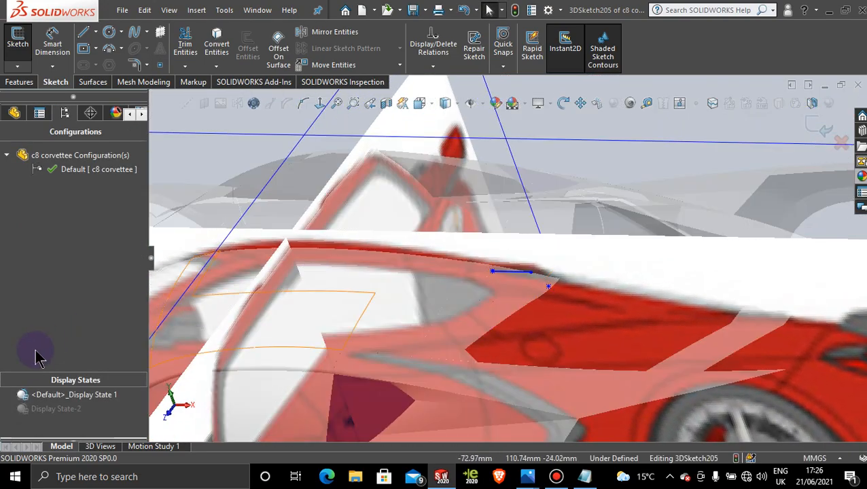
pyautogui.doubleClick(45, 409)
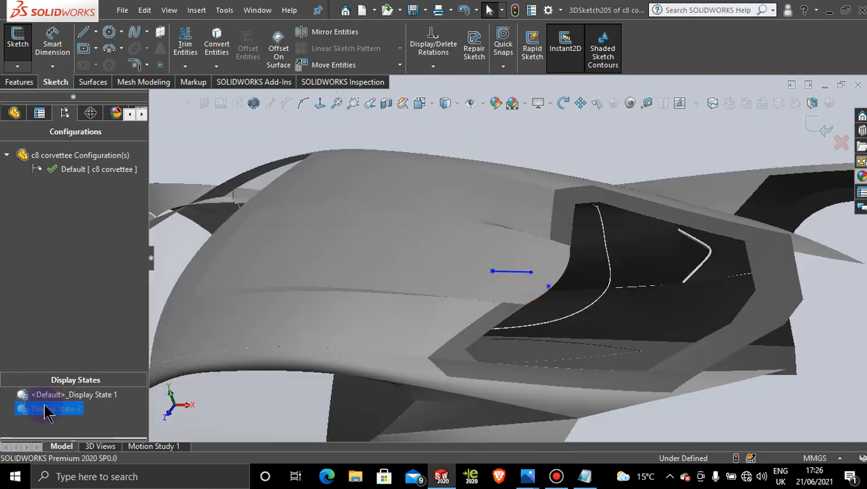
pyautogui.scroll(-6, 534, 288)
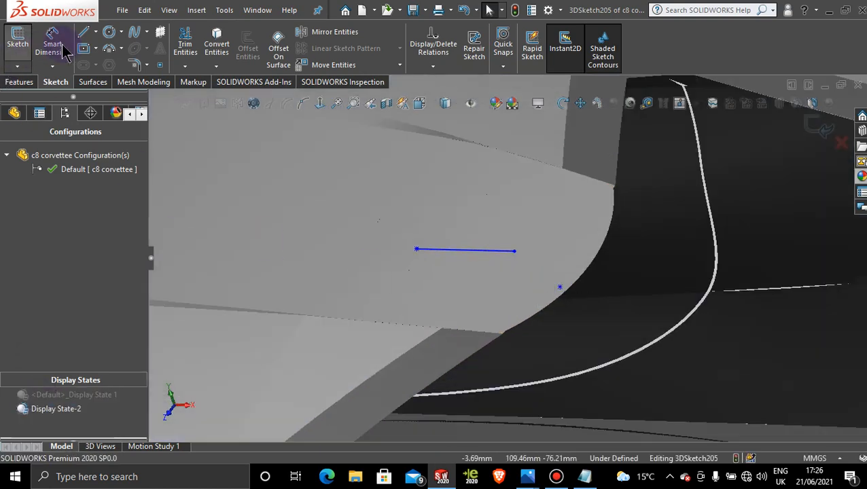
# Step: Draw a line from the point near the window edge to the spline's rear end
pyautogui.click(83, 32)
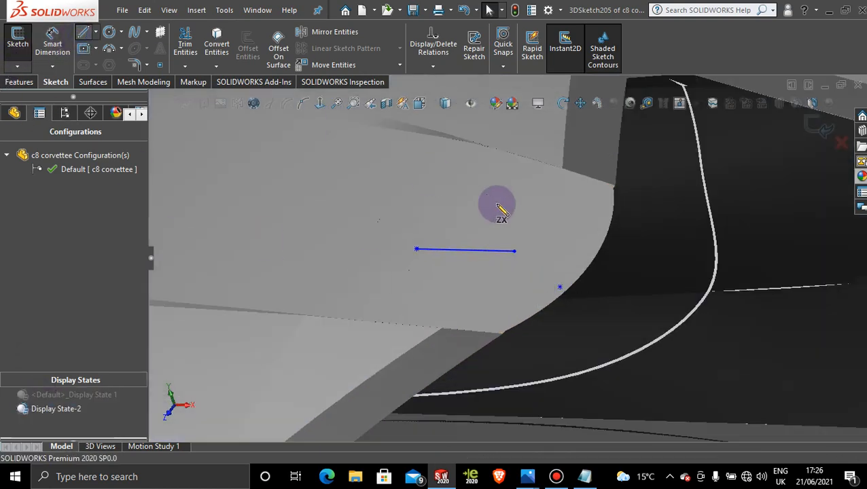
pyautogui.click(561, 289)
pyautogui.click(514, 252)
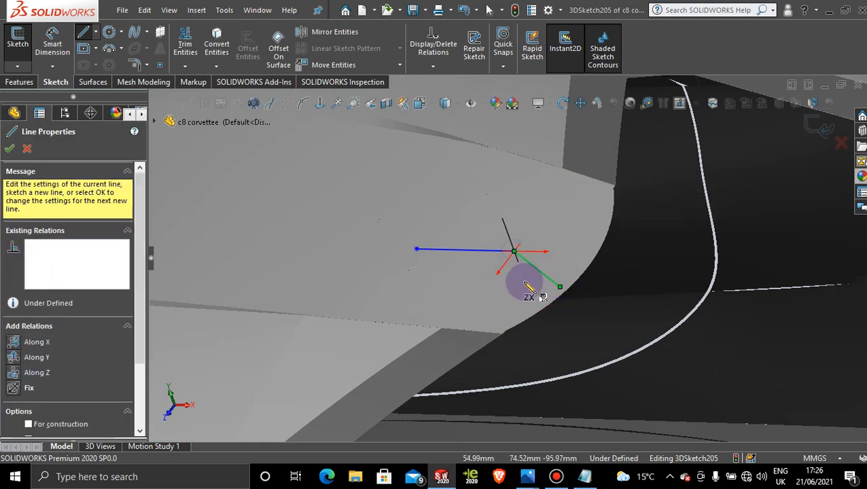
pyautogui.press('Escape')
# Step: Close the triangular profile with a two-point spline from the front point to the point near the window edge, and exit the 3D sketch
pyautogui.moveTo(488, 285)
pyautogui.mouseDown(button='middle')
pyautogui.moveTo(441, 314)
pyautogui.moveTo(478, 352)
pyautogui.moveTo(449, 264)
pyautogui.moveTo(517, 270)
pyautogui.moveTo(538, 313)
pyautogui.moveTo(543, 294)
pyautogui.moveTo(511, 276)
pyautogui.mouseUp(button='middle')
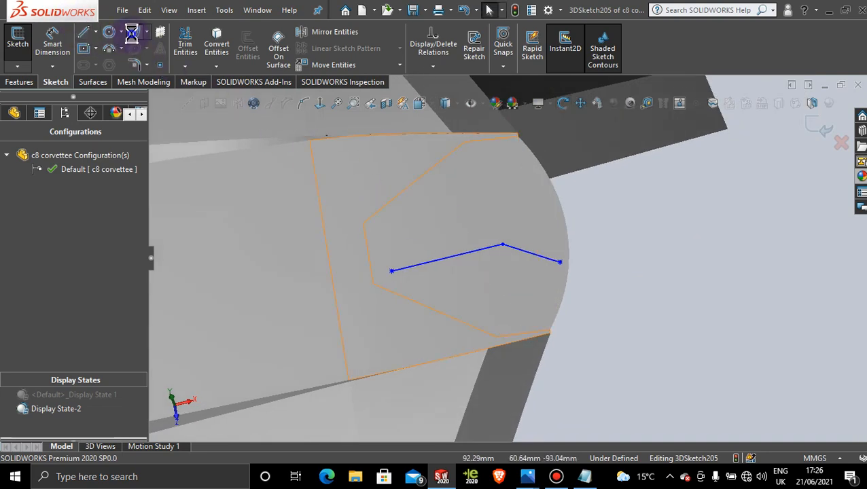
pyautogui.click(132, 33)
pyautogui.click(393, 271)
pyautogui.click(391, 271)
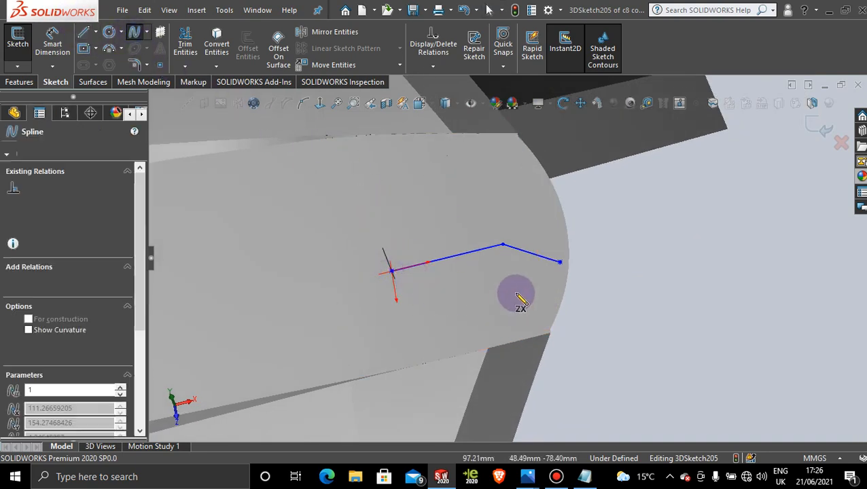
pyautogui.click(560, 262)
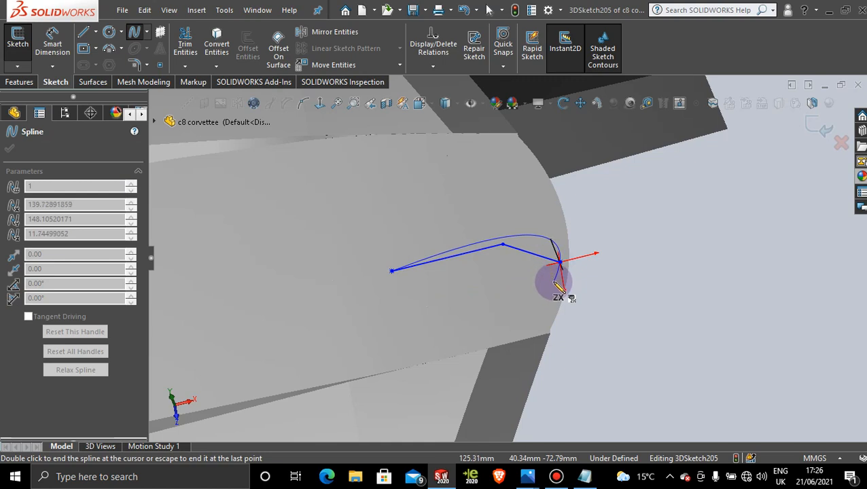
pyautogui.press('Escape')
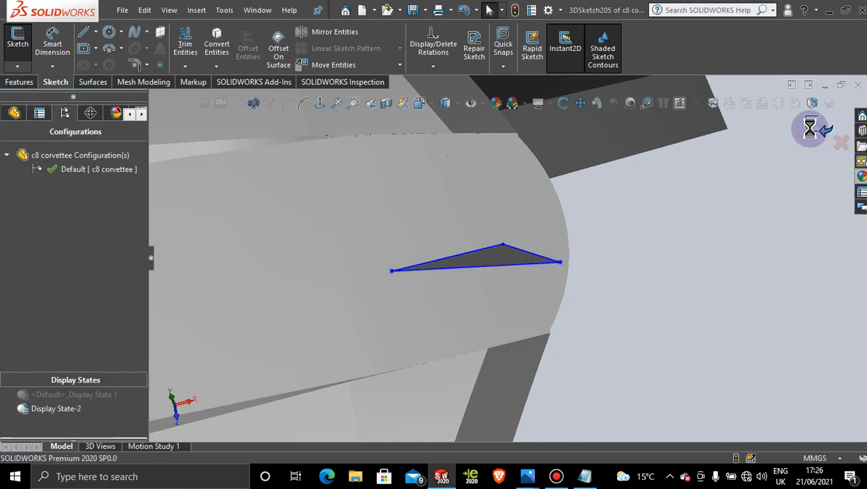
# Step: Create a Filled Surface from the closed triangular 3D sketch with Contact edge settings
pyautogui.click(92, 82)
pyautogui.click(189, 47)
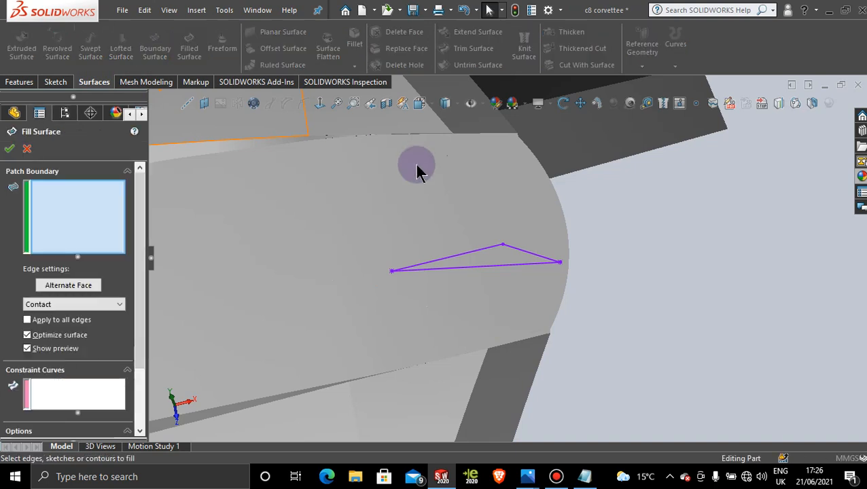
pyautogui.click(475, 253)
pyautogui.click(8, 149)
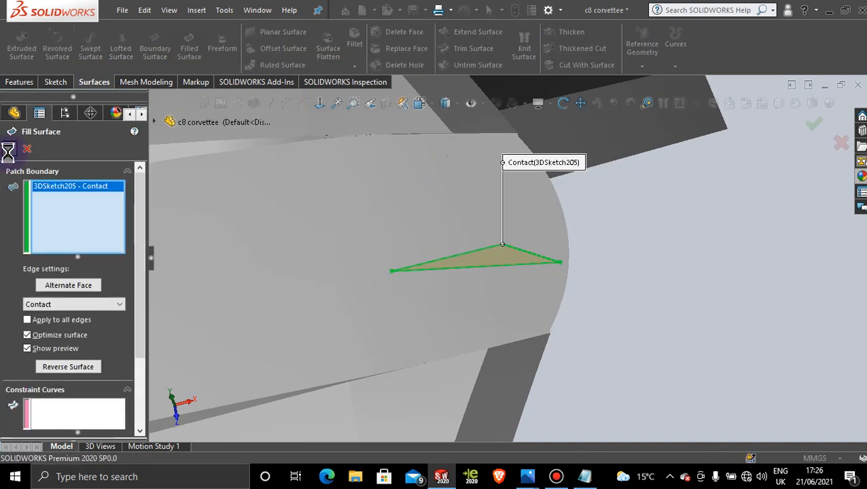
# Step: Start a sketch on the Front Plane and view it normal to the plane, close up on the triangular fin above the rear roof
pyautogui.moveTo(683, 235); pyautogui.dragTo(535, 229, button='middle')
pyautogui.scroll(-2, 535, 228)
pyautogui.scroll(6, 547, 247)
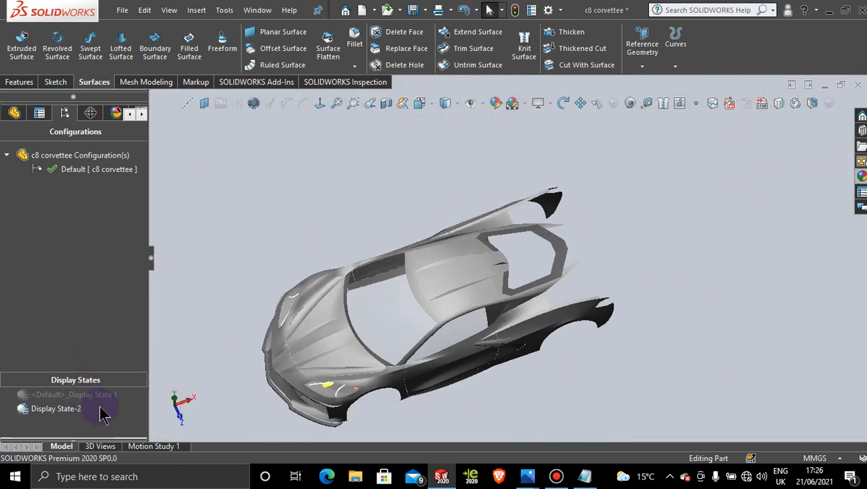
pyautogui.click(4, 114)
pyautogui.moveTo(144, 399); pyautogui.dragTo(133, 144)
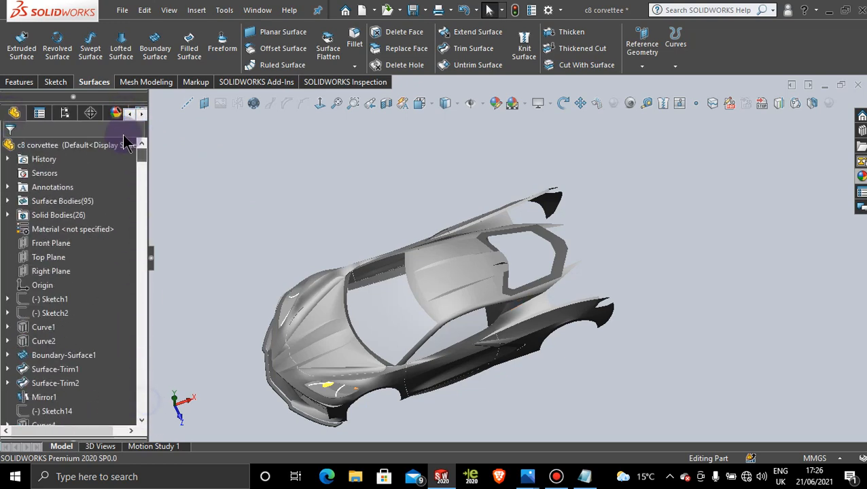
pyautogui.click(59, 249)
pyautogui.click(65, 227)
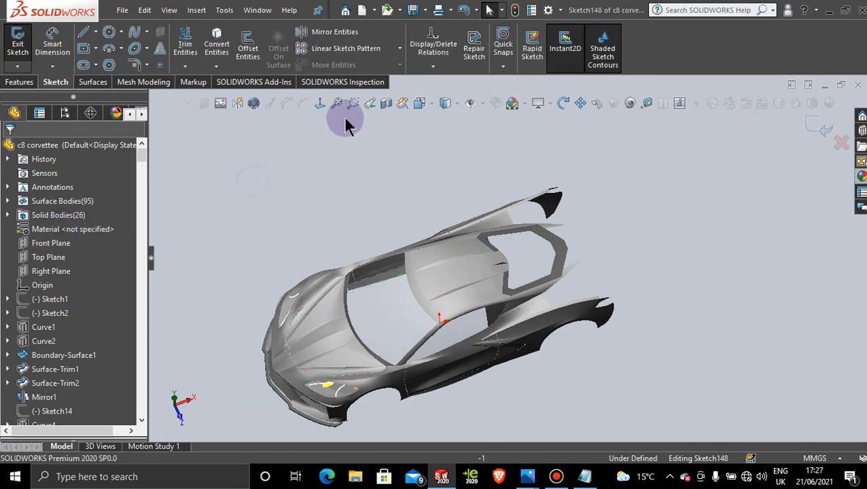
pyautogui.click(322, 102)
pyautogui.scroll(-8, 601, 229)
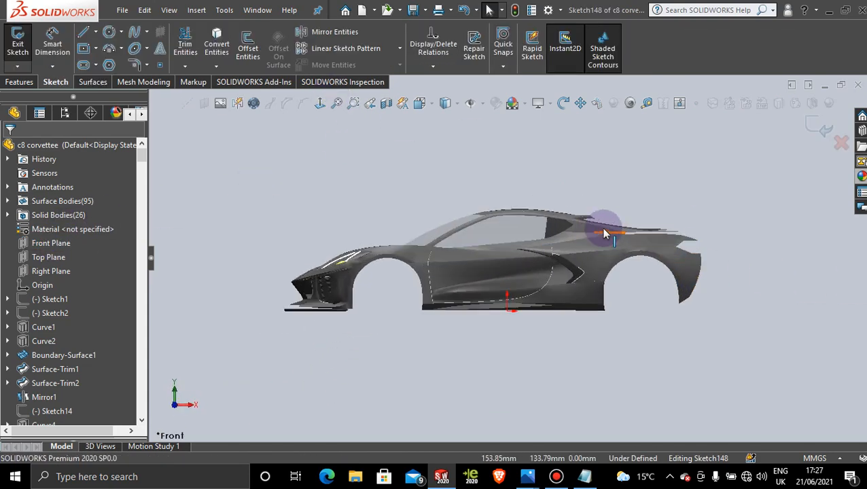
pyautogui.scroll(-3, 552, 227)
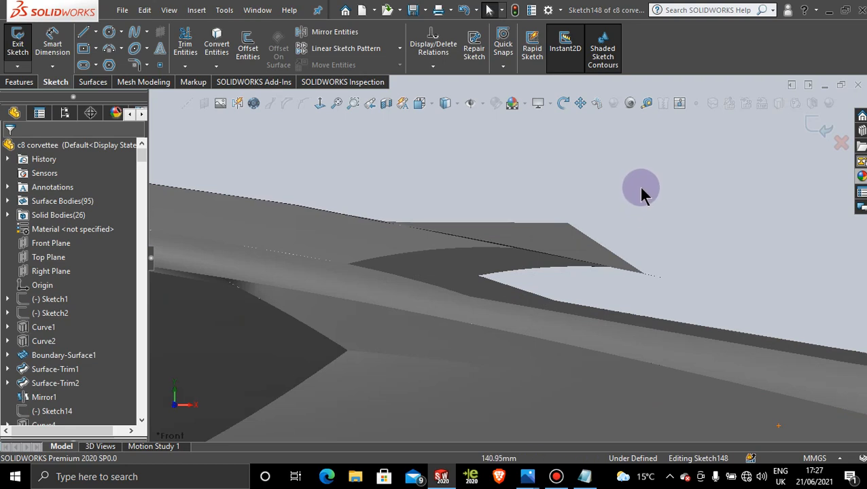
# Step: Convert the triangular fin's upper edge and sloped rear edge into the Front Plane sketch, and exit the sketch
pyautogui.click(216, 41)
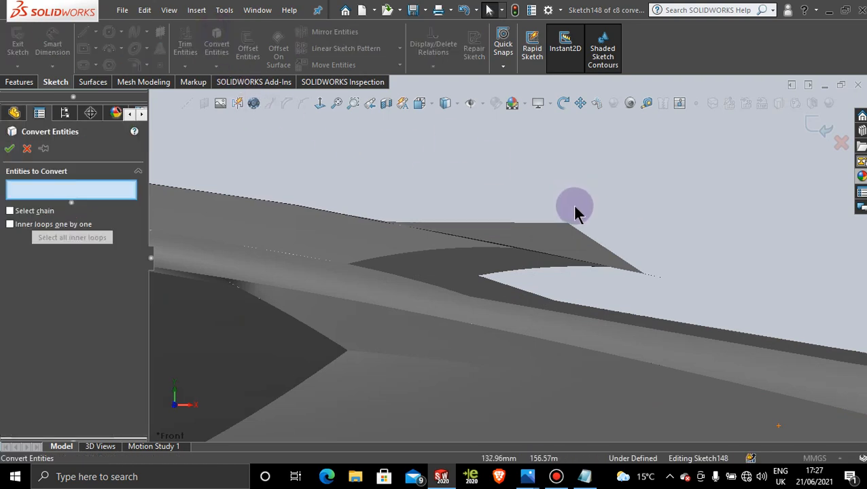
pyautogui.click(533, 227)
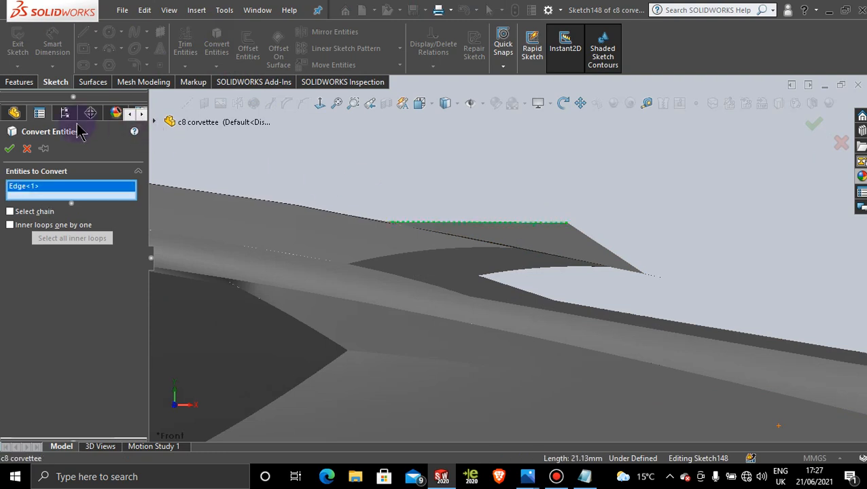
pyautogui.click(9, 148)
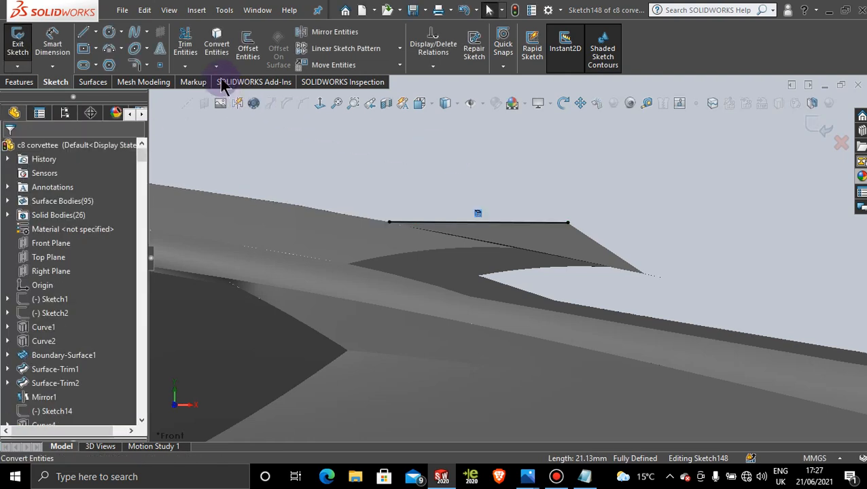
pyautogui.click(219, 36)
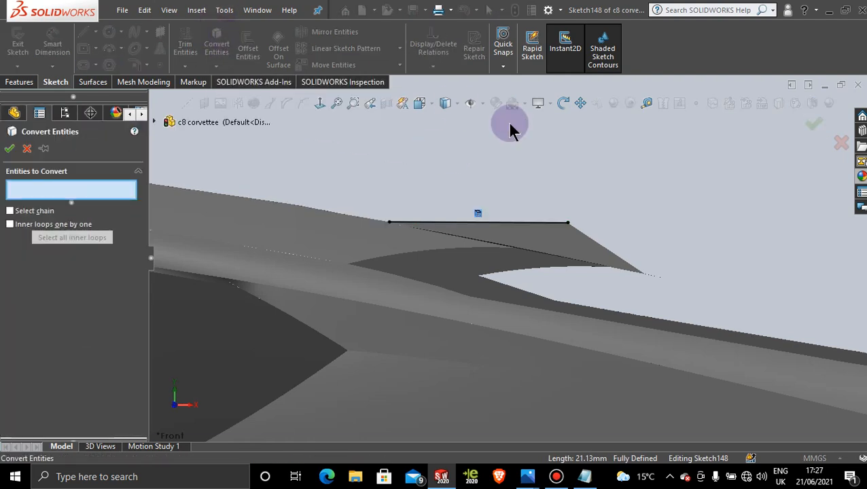
pyautogui.click(596, 249)
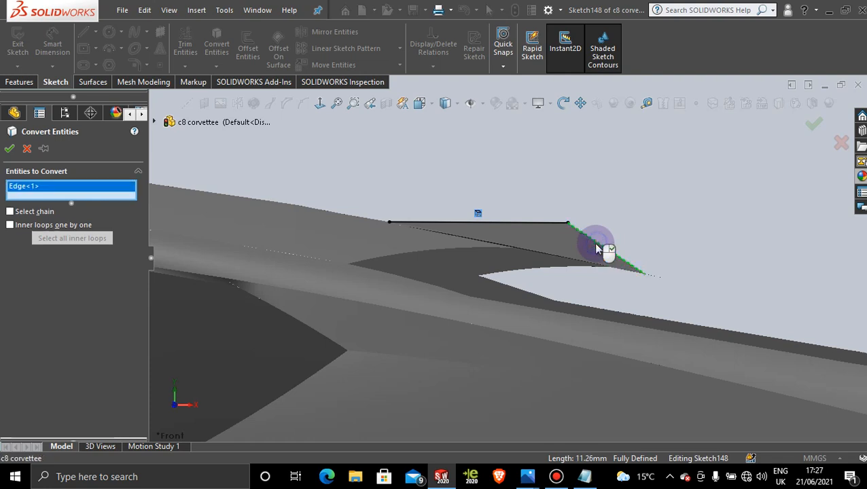
pyautogui.click(10, 149)
pyautogui.moveTo(691, 211)
pyautogui.mouseDown(button='middle')
pyautogui.moveTo(694, 219)
pyautogui.moveTo(525, 219)
pyautogui.moveTo(515, 247)
pyautogui.moveTo(438, 263)
pyautogui.moveTo(480, 272)
pyautogui.mouseUp(button='middle')
pyautogui.scroll(-5, 608, 230)
pyautogui.scroll(-3, 498, 267)
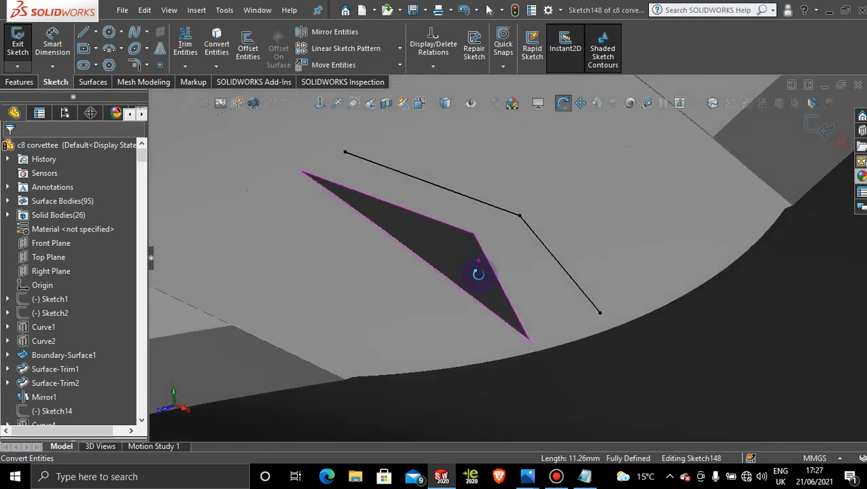
pyautogui.click(94, 81)
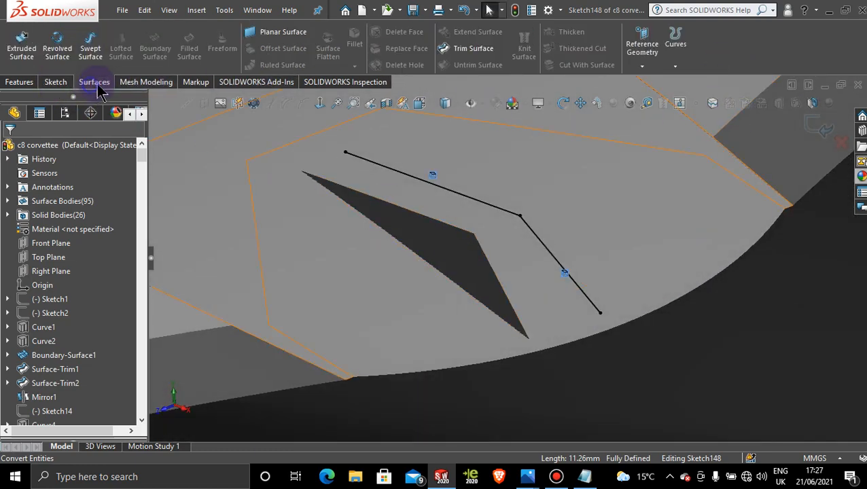
pyautogui.click(815, 124)
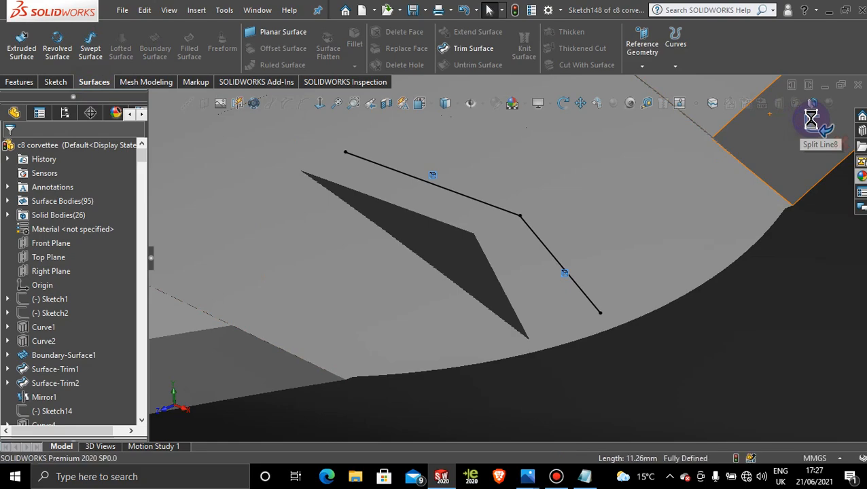
# Step: Create a Boundary Surface between the fin's upper edge and only the matching converted line, selected as an open group
pyautogui.moveTo(707, 157)
pyautogui.mouseDown(button='middle')
pyautogui.moveTo(553, 225)
pyautogui.moveTo(540, 155)
pyautogui.moveTo(521, 157)
pyautogui.moveTo(563, 170)
pyautogui.moveTo(635, 219)
pyautogui.moveTo(621, 168)
pyautogui.moveTo(532, 201)
pyautogui.moveTo(554, 207)
pyautogui.moveTo(547, 215)
pyautogui.moveTo(558, 193)
pyautogui.mouseUp(button='middle')
pyautogui.click(155, 44)
pyautogui.click(470, 228)
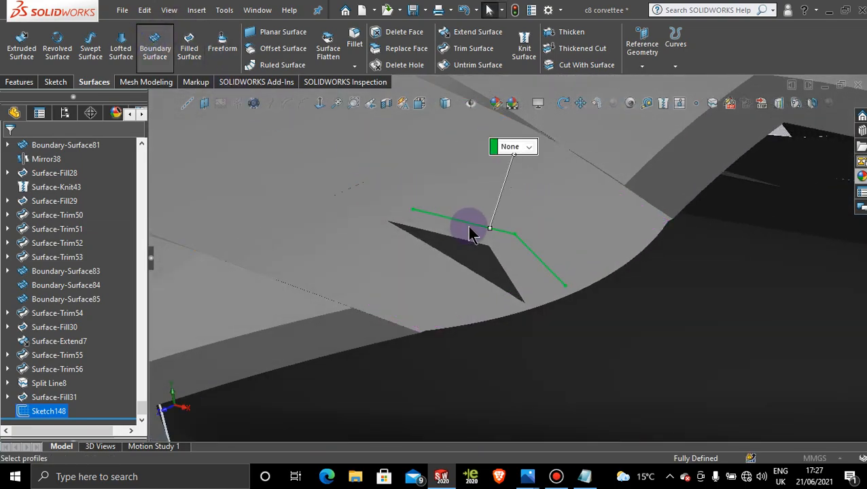
pyautogui.click(465, 225)
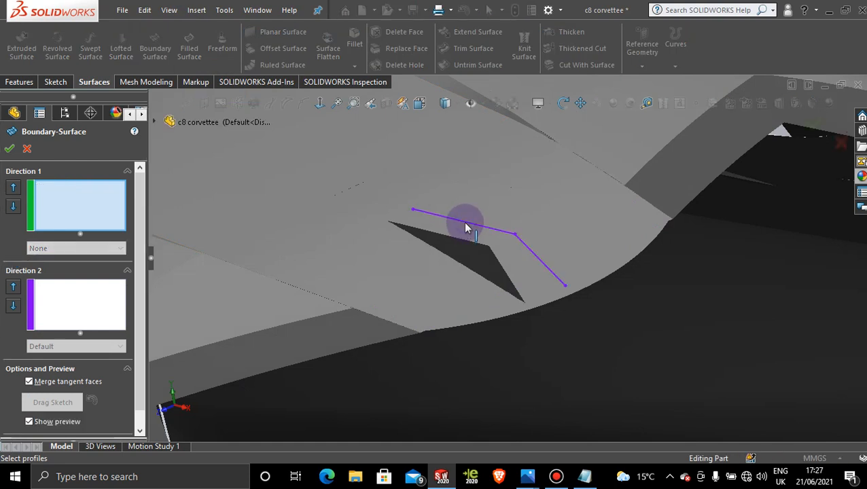
pyautogui.rightClick(506, 181)
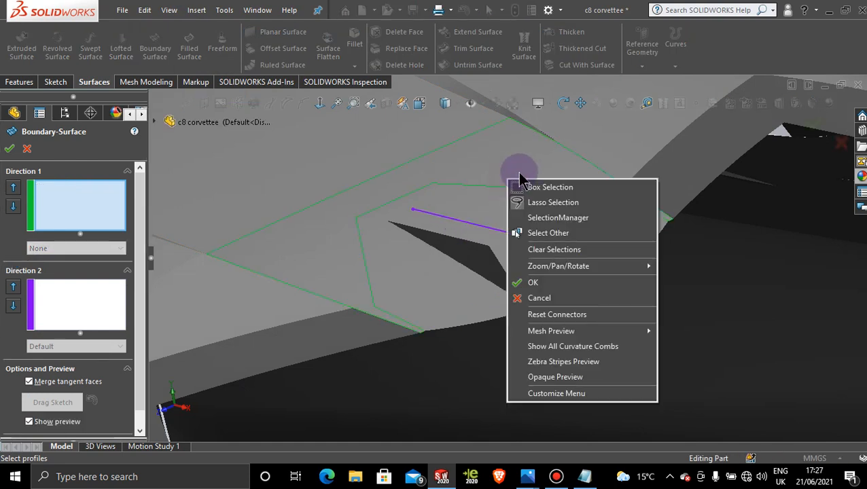
pyautogui.click(577, 217)
pyautogui.click(469, 226)
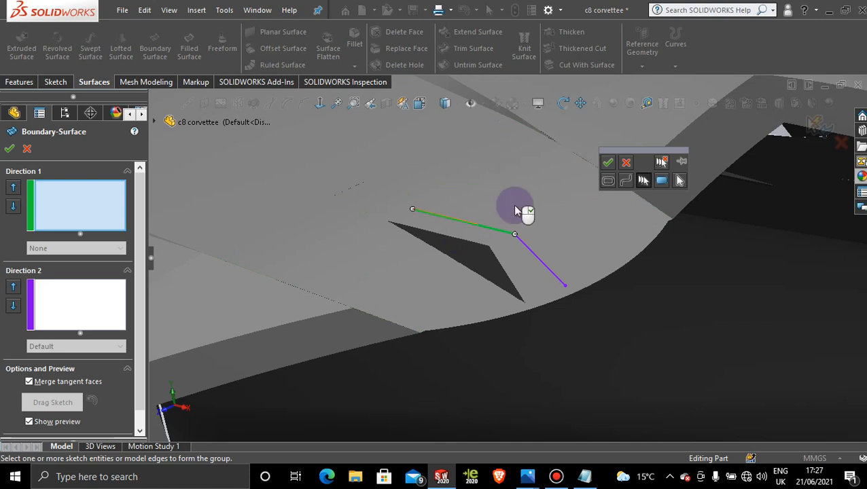
pyautogui.click(607, 163)
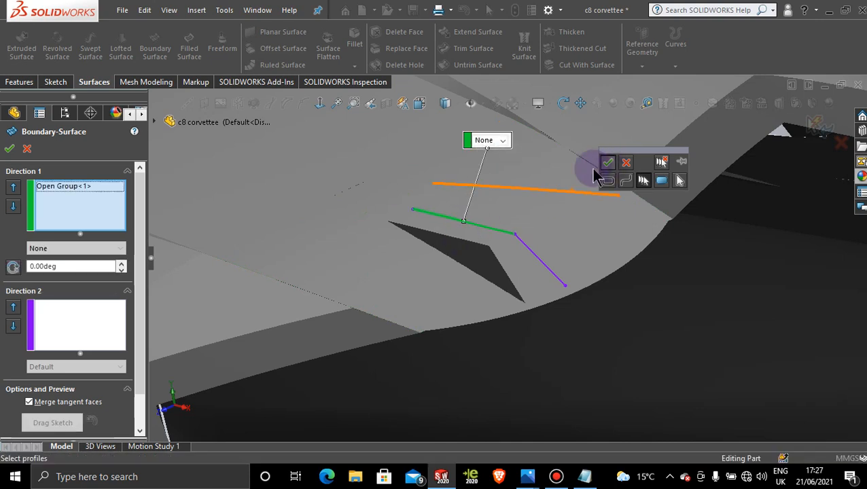
pyautogui.click(447, 240)
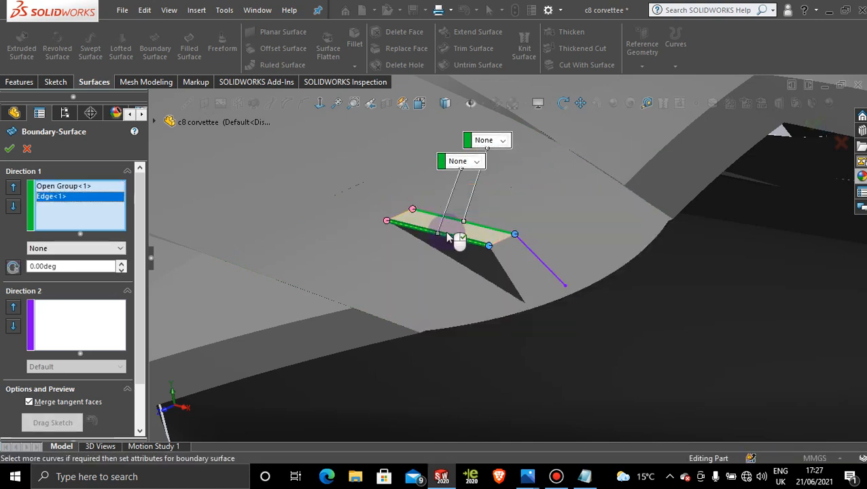
pyautogui.click(11, 149)
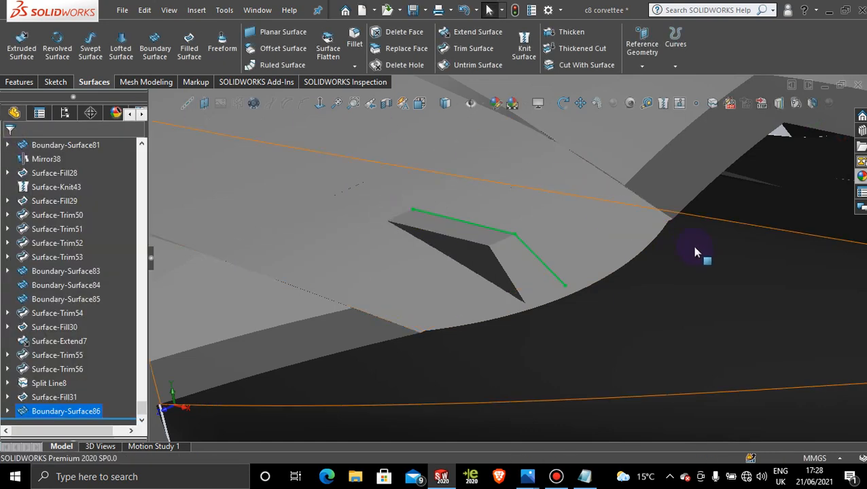
# Step: Mirror the new boundary surface and the fin's filled surface as bodies about the Front Plane
pyautogui.click(694, 257)
pyautogui.moveTo(694, 257); pyautogui.dragTo(506, 253, button='middle')
pyautogui.scroll(1, 464, 182)
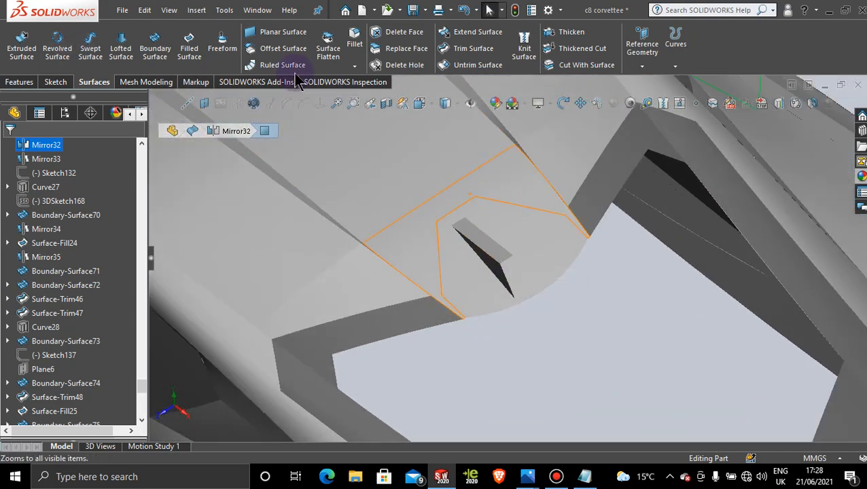
pyautogui.click(14, 82)
pyautogui.click(472, 66)
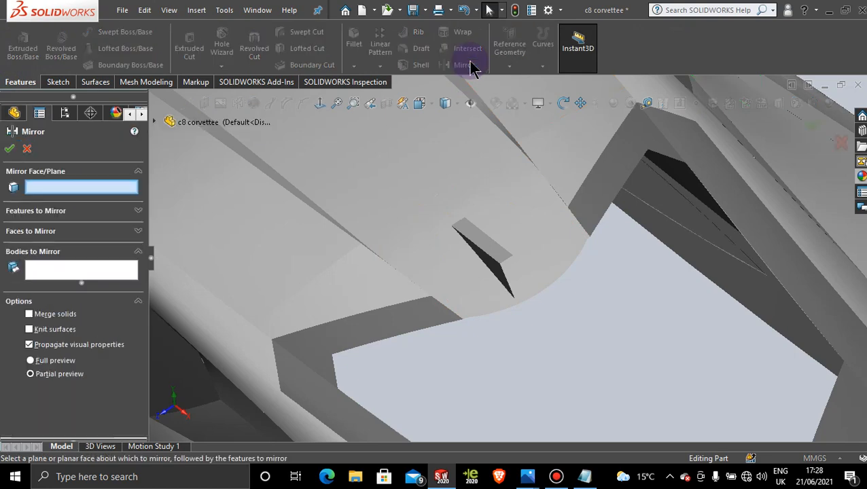
pyautogui.click(154, 121)
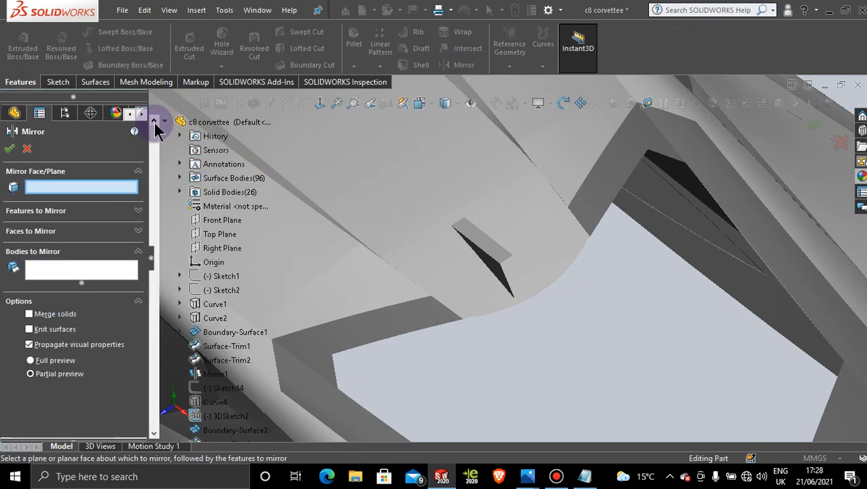
pyautogui.click(214, 226)
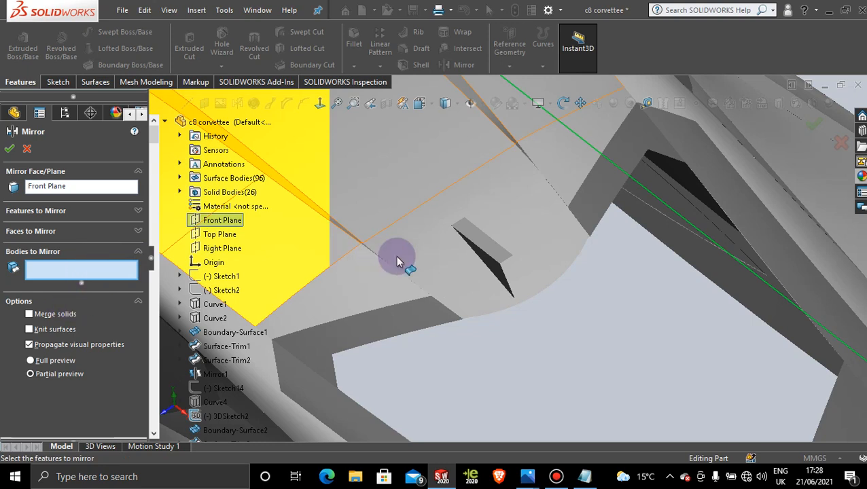
pyautogui.click(495, 264)
pyautogui.click(499, 270)
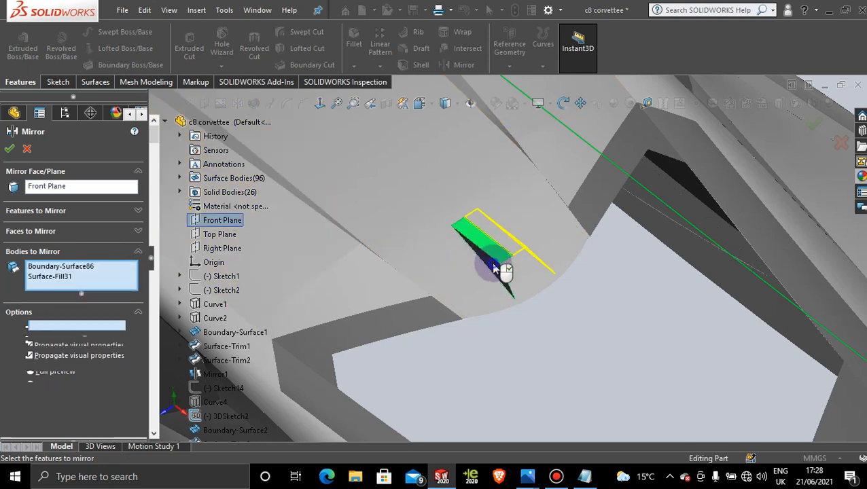
pyautogui.click(11, 150)
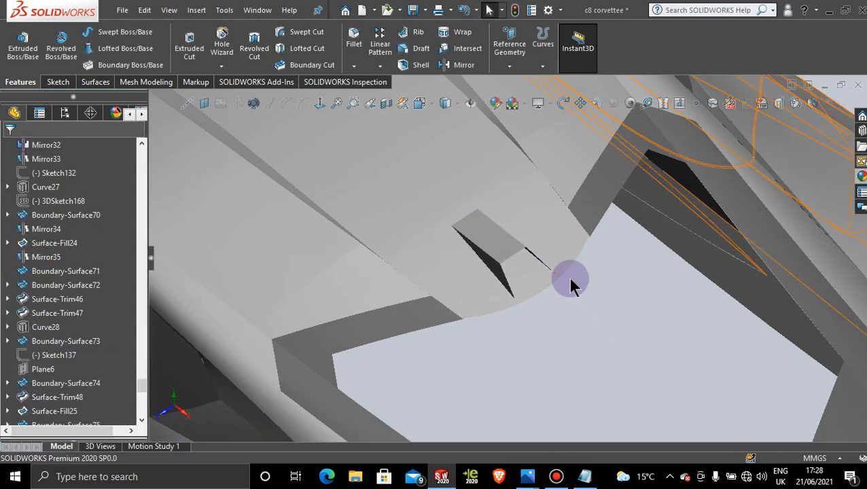
# Step: Open 3DSketch205, the triangular profile behind the fin's filled surface, for editing
pyautogui.scroll(8, 537, 299)
pyautogui.moveTo(513, 282); pyautogui.dragTo(518, 242, button='middle')
pyautogui.scroll(-10, 500, 292)
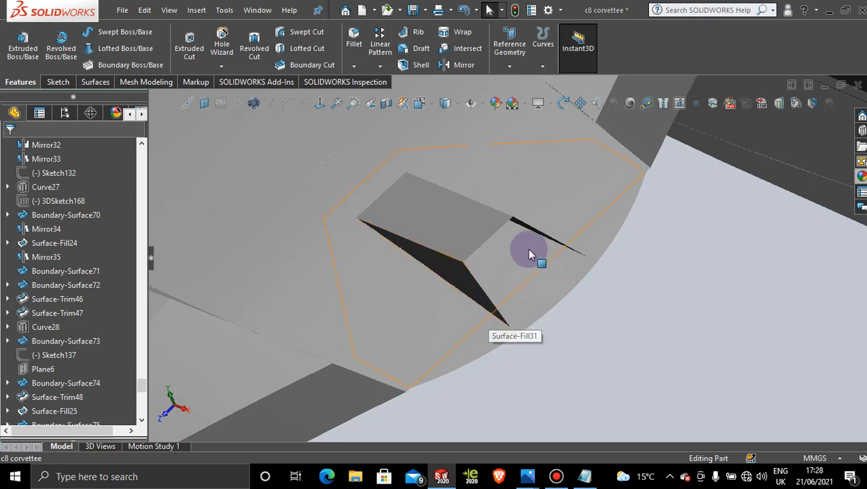
pyautogui.scroll(4, 460, 274)
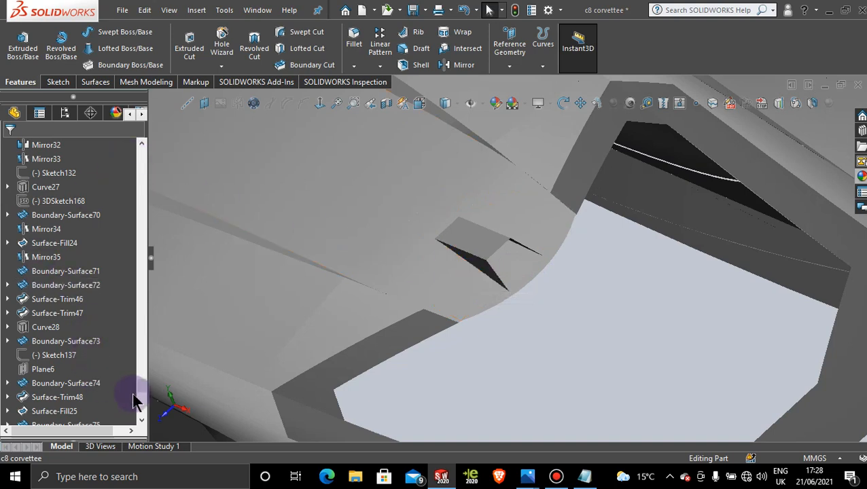
pyautogui.moveTo(144, 385); pyautogui.dragTo(138, 411)
pyautogui.click(20, 410)
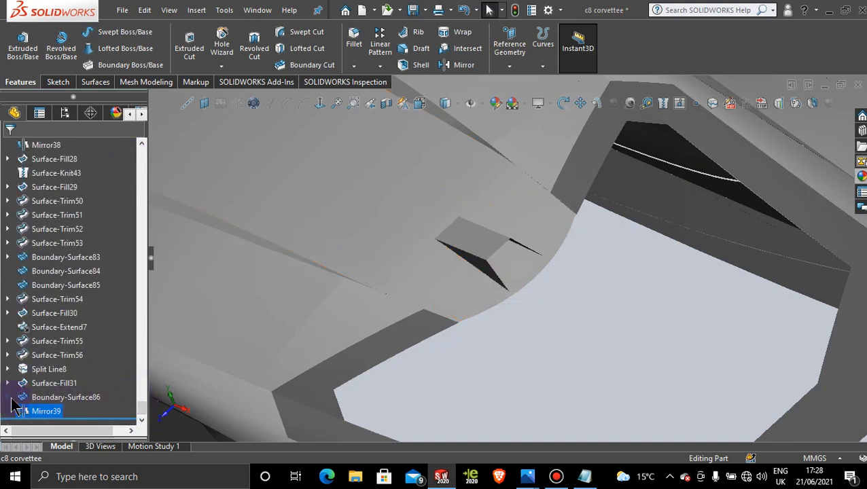
pyautogui.click(8, 398)
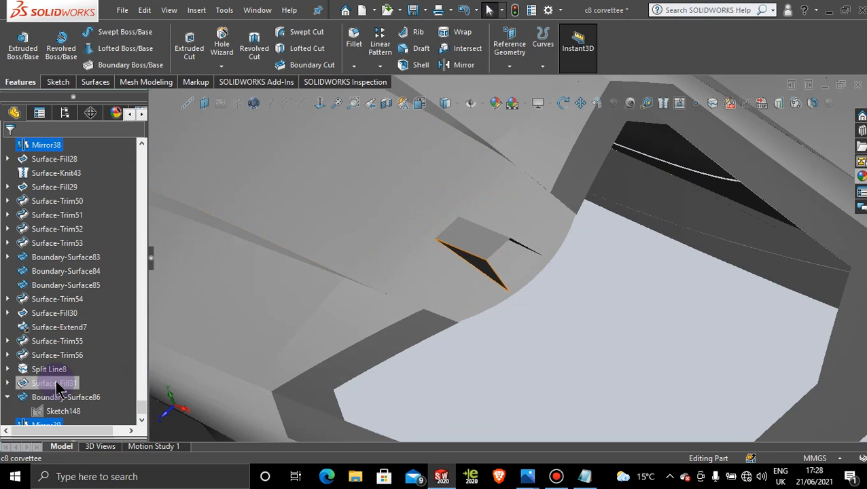
pyautogui.click(8, 383)
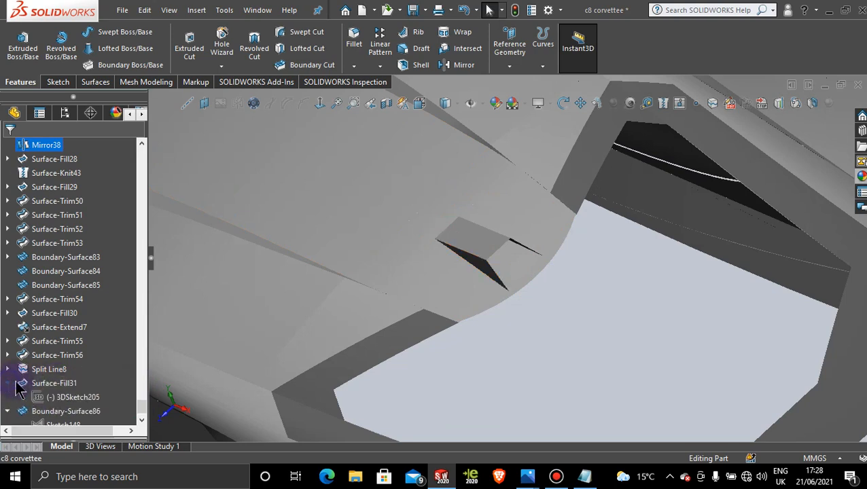
pyautogui.click(57, 398)
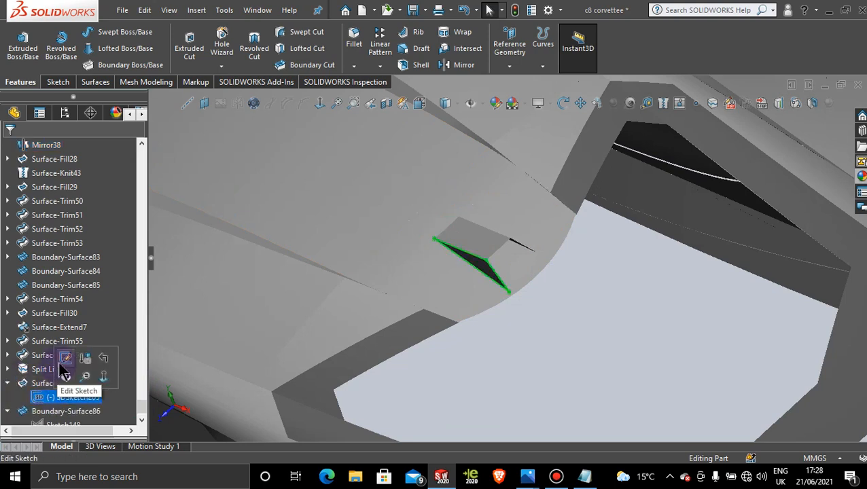
pyautogui.click(62, 361)
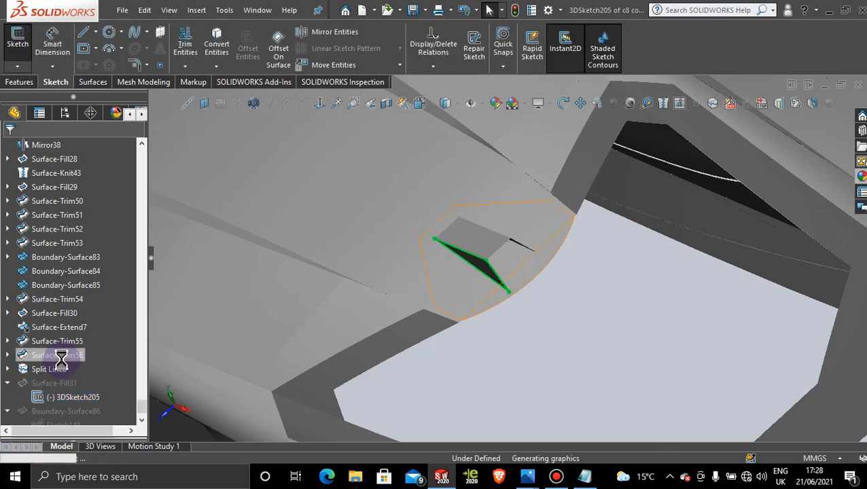
# Step: Move the triangle's rear corner point near the window edge outward to about Z 10 mm in the top view
pyautogui.press('space')
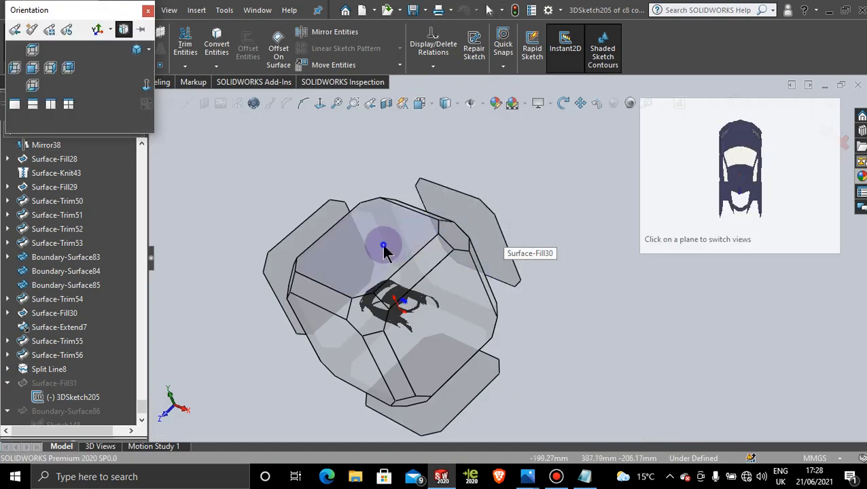
pyautogui.click(382, 245)
pyautogui.scroll(-10, 506, 302)
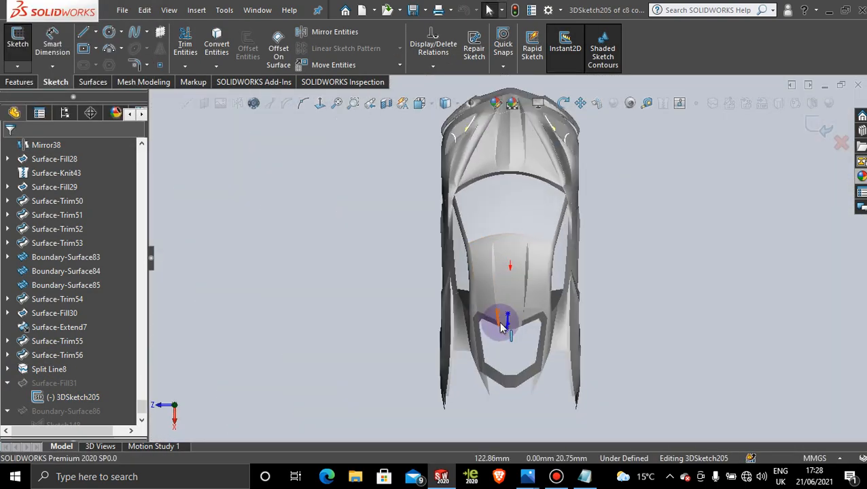
pyautogui.scroll(4, 493, 237)
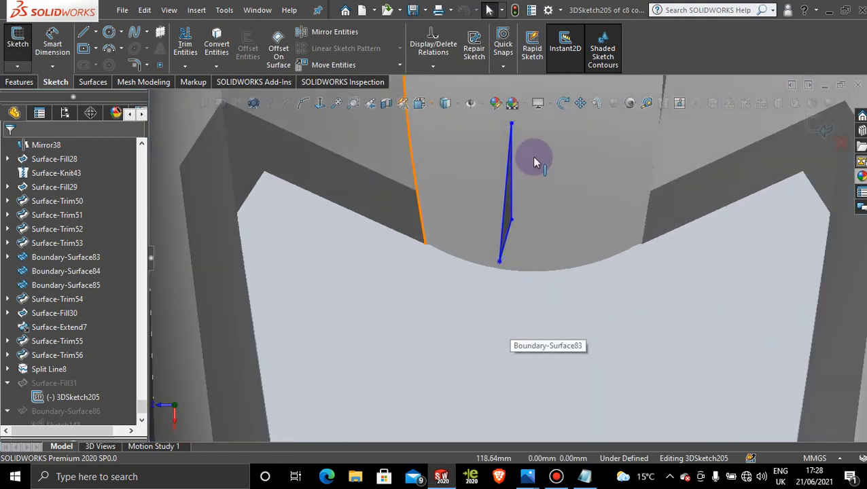
pyautogui.scroll(-6, 470, 354)
pyautogui.moveTo(468, 360); pyautogui.dragTo(437, 359)
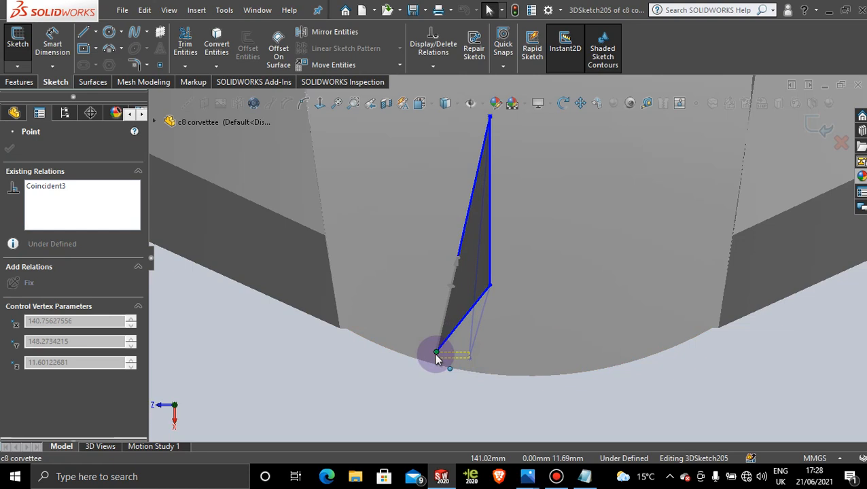
pyautogui.moveTo(435, 354); pyautogui.dragTo(442, 353)
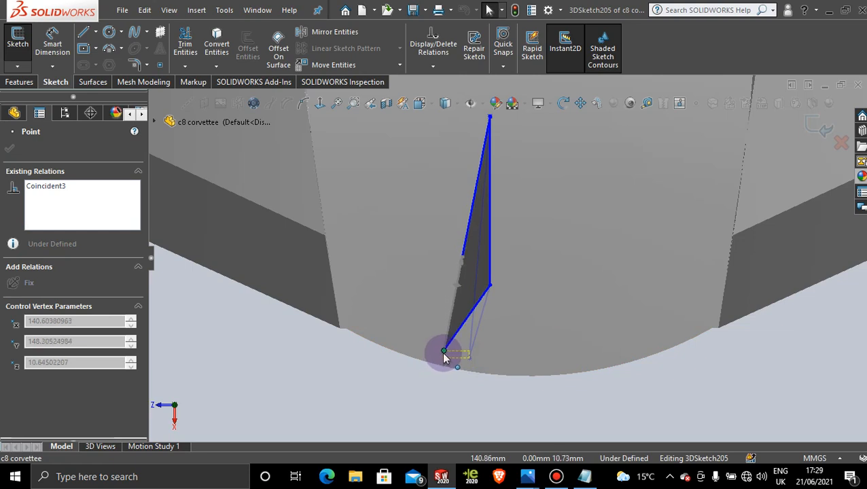
pyautogui.moveTo(446, 358); pyautogui.dragTo(449, 359)
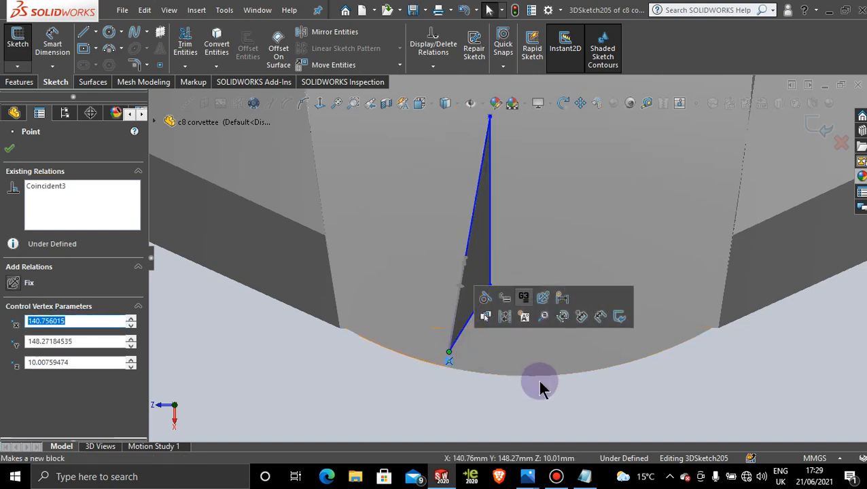
pyautogui.click(561, 417)
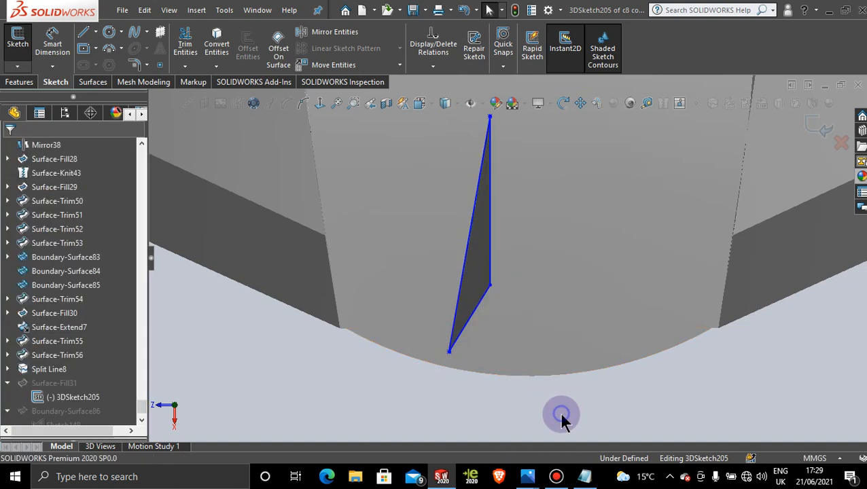
# Step: Finish editing the triangular 3D sketch and inspect the rebuilt fin surfaces on the roof
pyautogui.click(819, 126)
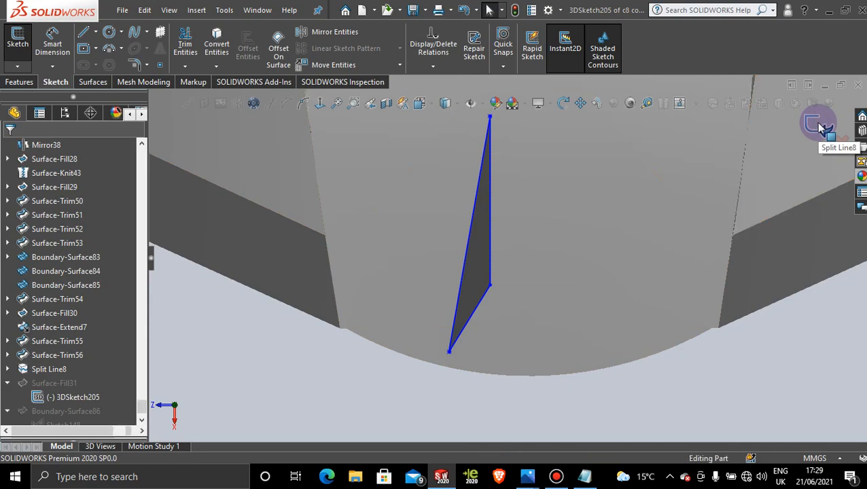
pyautogui.moveTo(728, 385)
pyautogui.mouseDown(button='middle')
pyautogui.moveTo(681, 345)
pyautogui.moveTo(521, 301)
pyautogui.moveTo(575, 217)
pyautogui.moveTo(510, 273)
pyautogui.mouseUp(button='middle')
pyautogui.moveTo(561, 179); pyautogui.dragTo(561, 213)
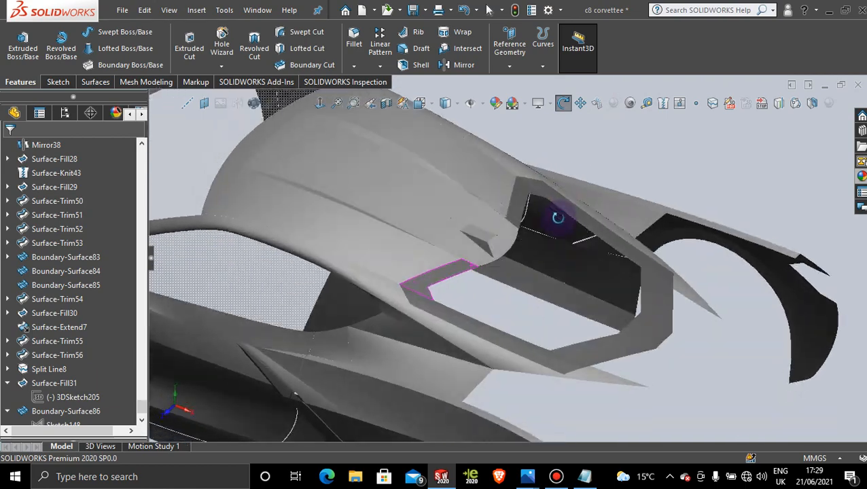
pyautogui.scroll(-6, 503, 248)
pyautogui.moveTo(512, 255); pyautogui.dragTo(514, 281, button='middle')
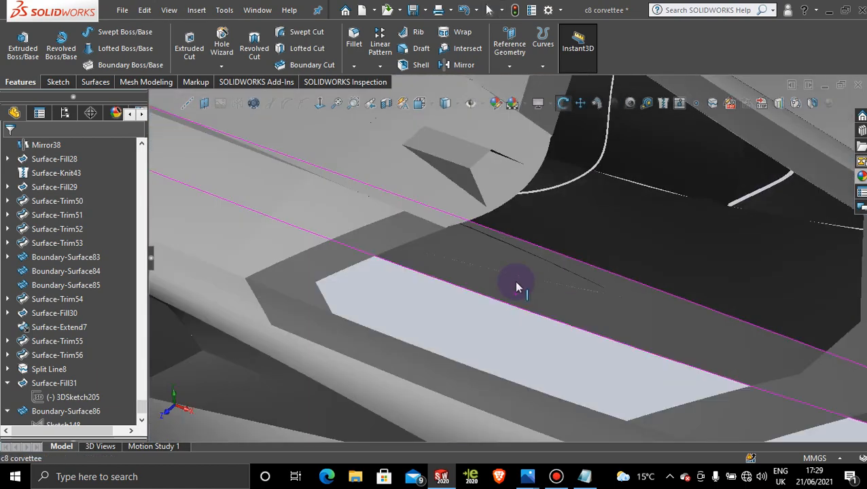
pyautogui.scroll(1, 516, 218)
pyautogui.scroll(-7, 506, 201)
pyautogui.moveTo(479, 212); pyautogui.dragTo(479, 179, button='middle')
pyautogui.scroll(2, 475, 182)
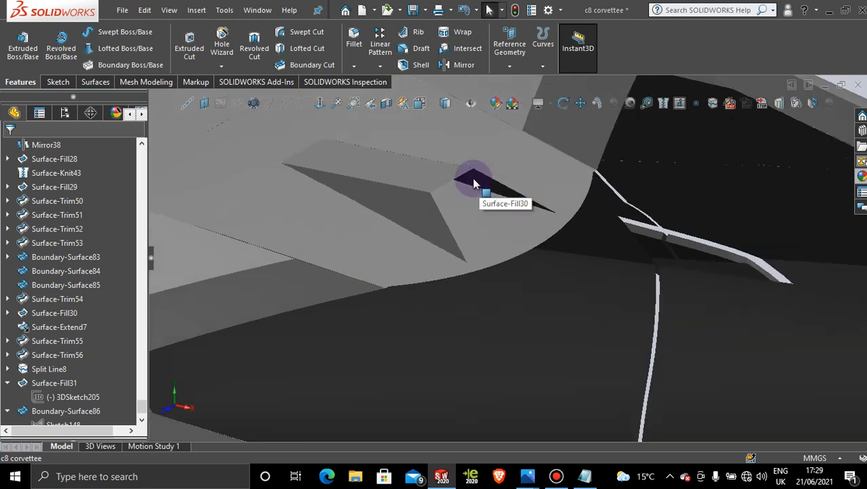
pyautogui.scroll(-3, 496, 219)
pyautogui.scroll(2, 542, 258)
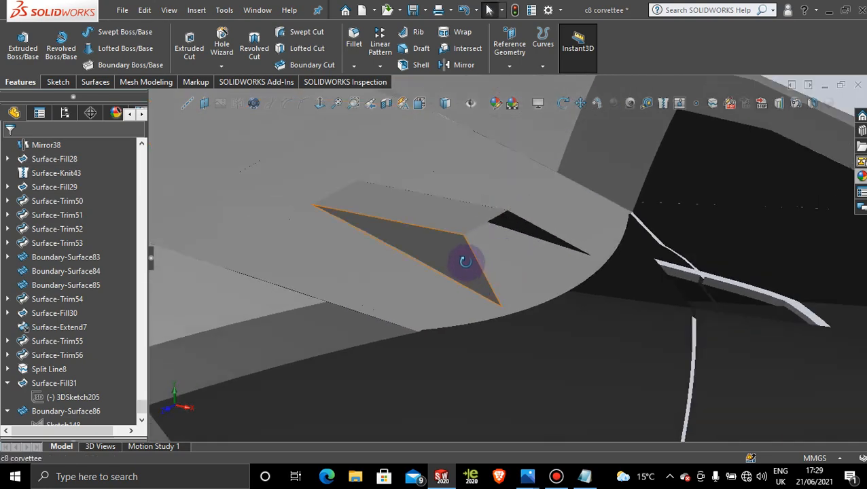
# Step: Knit the raised roof detail's two mirrored surfaces, Boundary-Surface86 and Surface-Fill31 into one surface
pyautogui.moveTo(465, 257); pyautogui.dragTo(435, 274, button='middle')
pyautogui.scroll(-2, 481, 250)
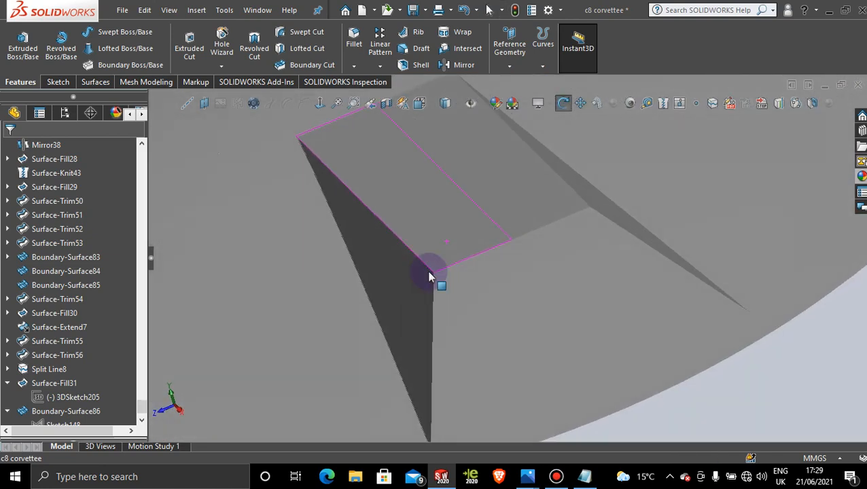
pyautogui.click(92, 81)
pyautogui.click(524, 45)
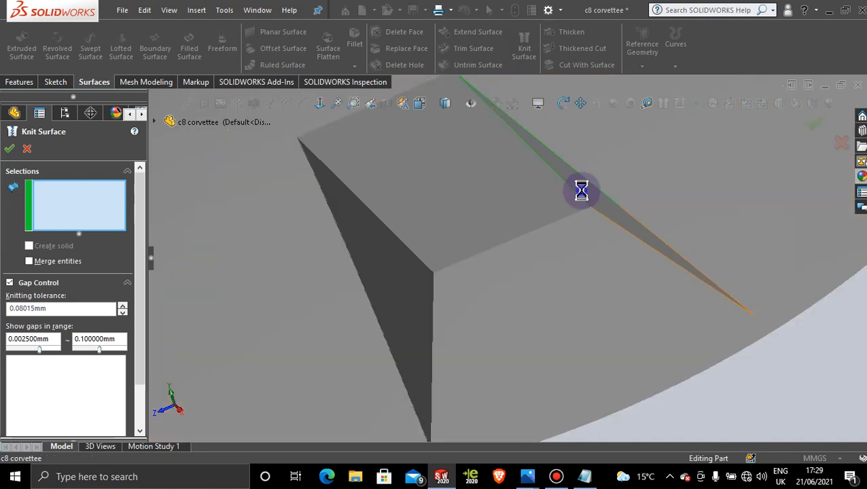
pyautogui.click(523, 196)
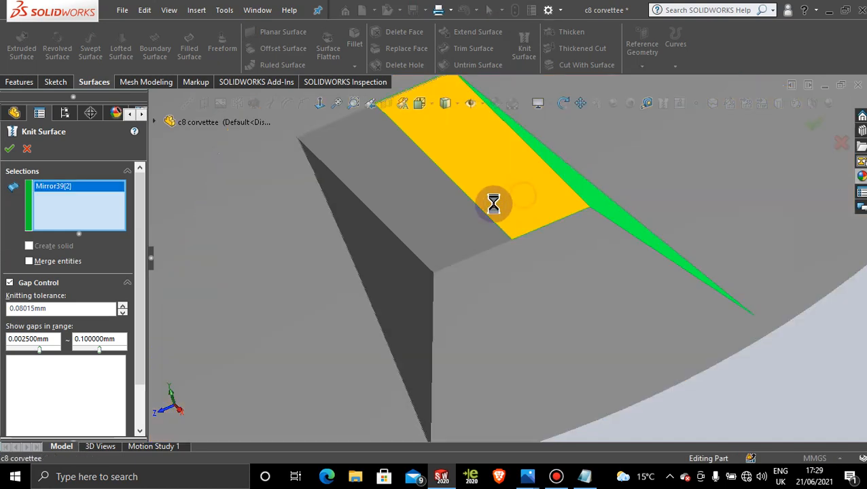
pyautogui.click(463, 210)
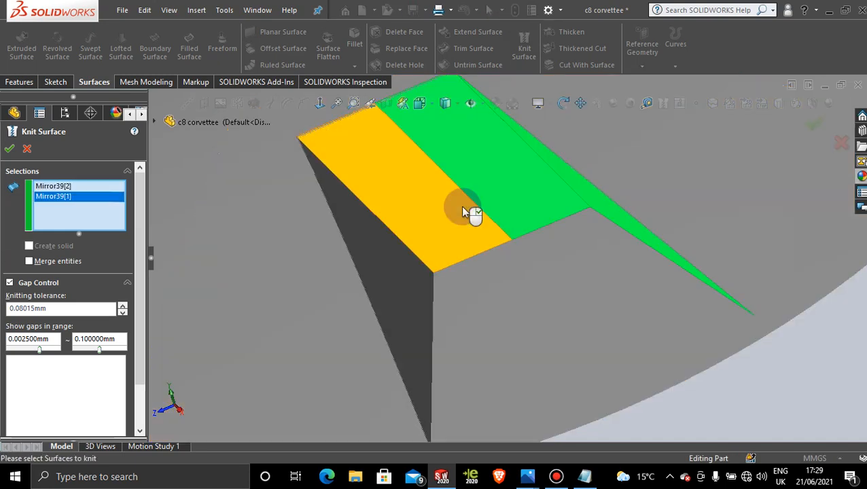
pyautogui.click(401, 257)
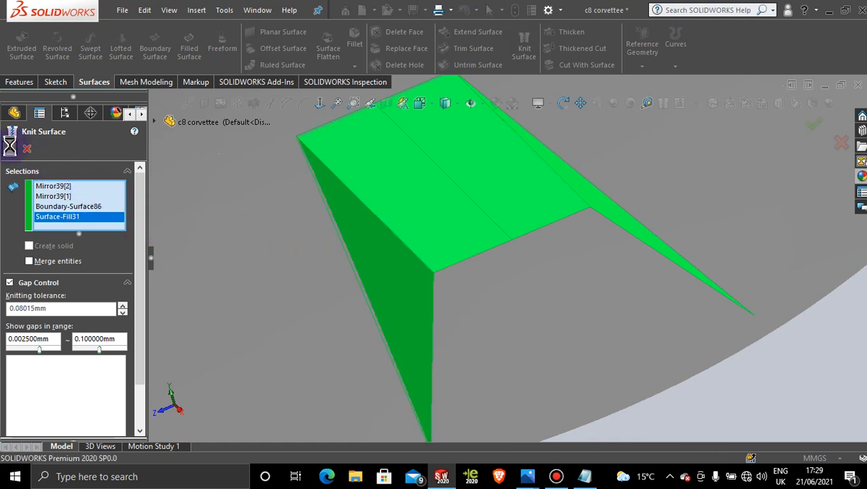
pyautogui.click(724, 335)
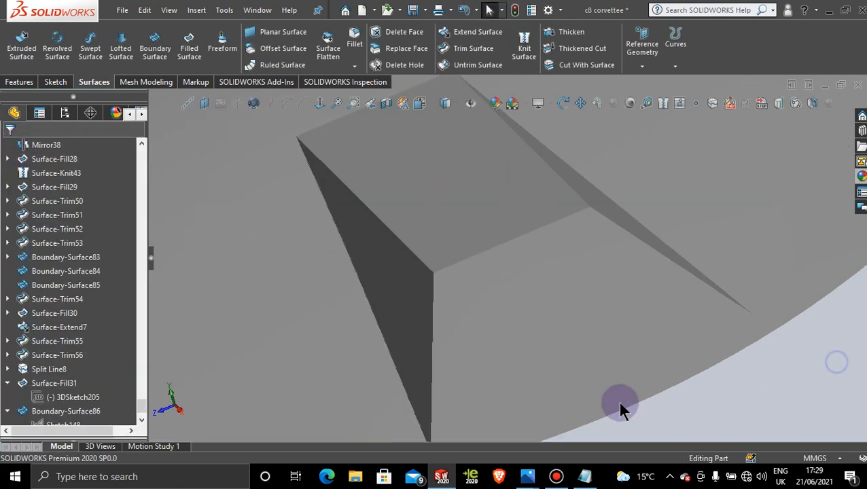
pyautogui.moveTo(621, 408); pyautogui.dragTo(561, 329, button='middle')
pyautogui.scroll(5, 562, 250)
pyautogui.scroll(-3, 466, 314)
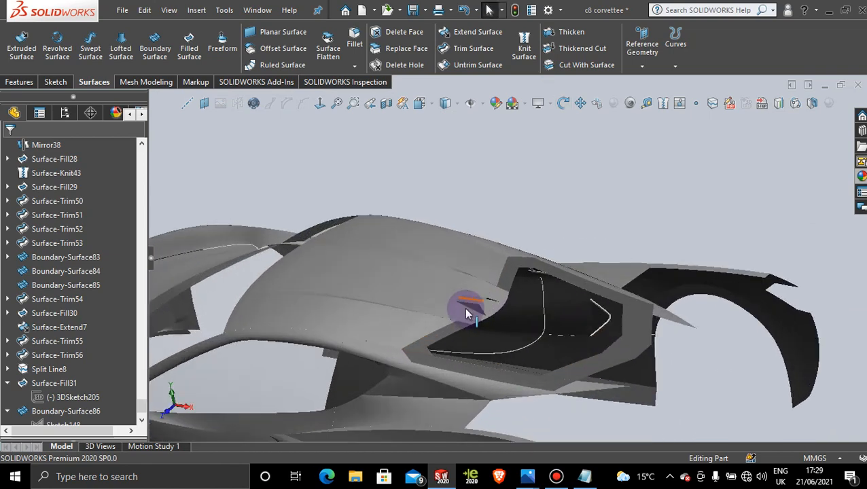
pyautogui.click(557, 477)
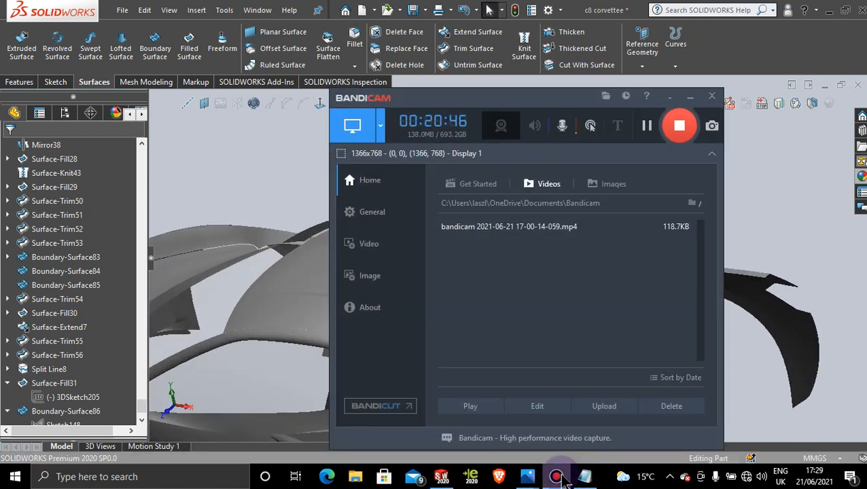
pyautogui.click(557, 477)
# Step: Switch to Photos and examine the roof fin and rear-window surround in 2020-Chevrolet-Corvette-rear-three-quarter.jpg, magnified, before returning to SOLIDWORKS
pyautogui.moveTo(527, 476)
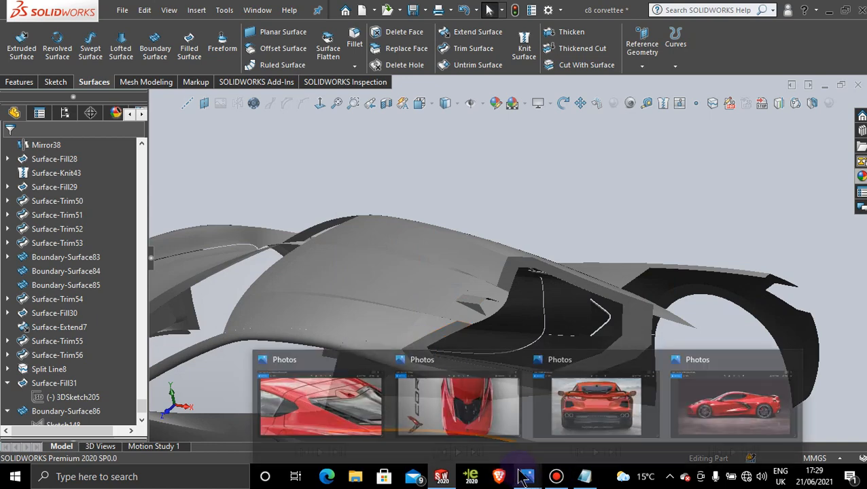
pyautogui.moveTo(367, 400)
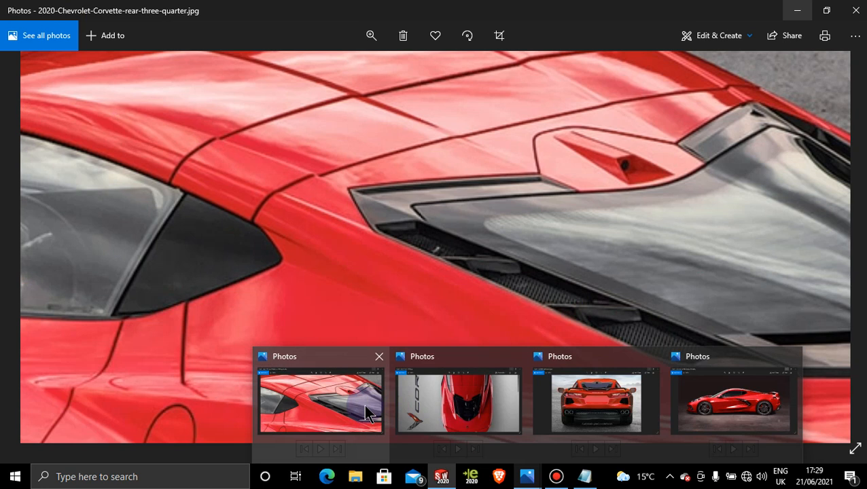
pyautogui.click(368, 414)
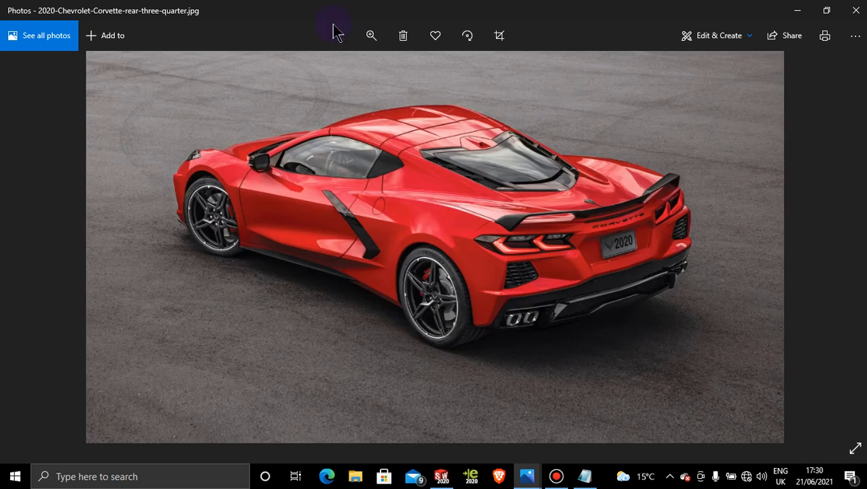
pyautogui.click(370, 36)
pyautogui.click(358, 70)
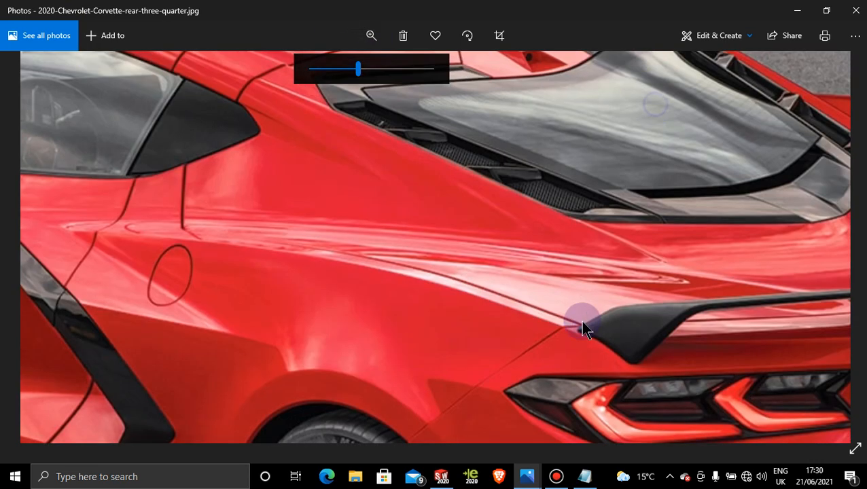
pyautogui.moveTo(582, 322); pyautogui.dragTo(533, 387)
pyautogui.moveTo(517, 180); pyautogui.dragTo(498, 218)
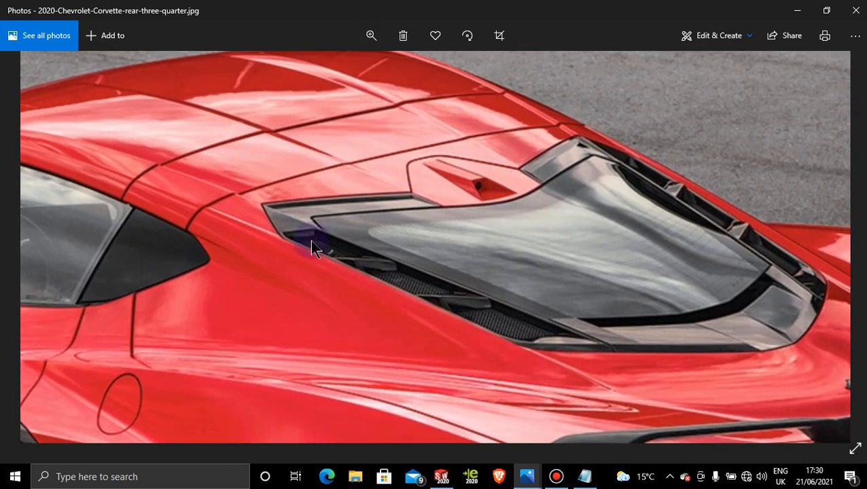
pyautogui.moveTo(311, 242); pyautogui.dragTo(856, 264)
pyautogui.moveTo(511, 267); pyautogui.dragTo(310, 252)
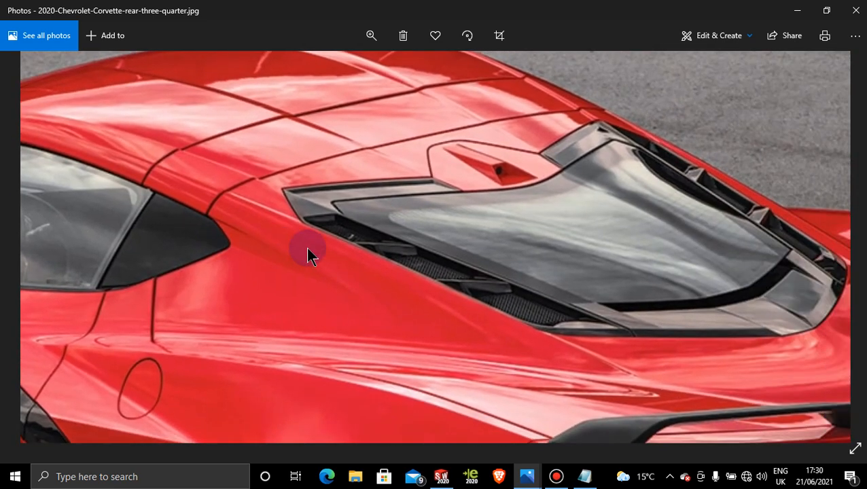
pyautogui.click(370, 36)
pyautogui.moveTo(354, 69); pyautogui.dragTo(388, 71)
pyautogui.moveTo(538, 132); pyautogui.dragTo(486, 176)
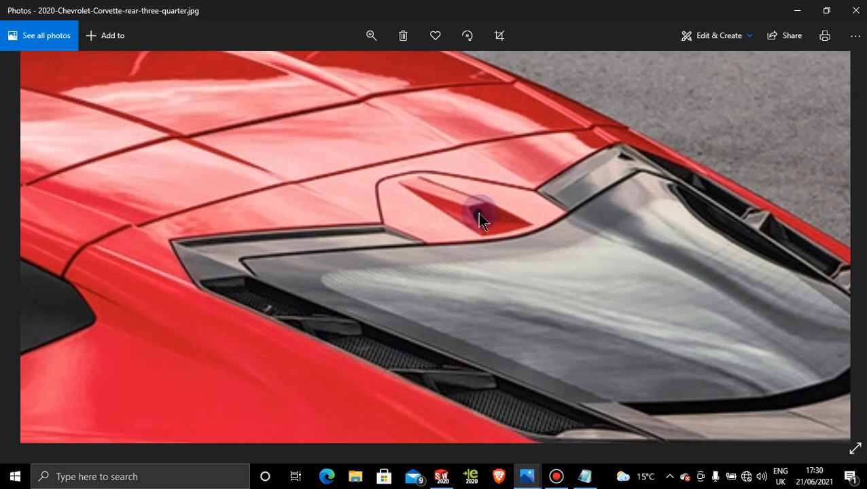
pyautogui.click(800, 10)
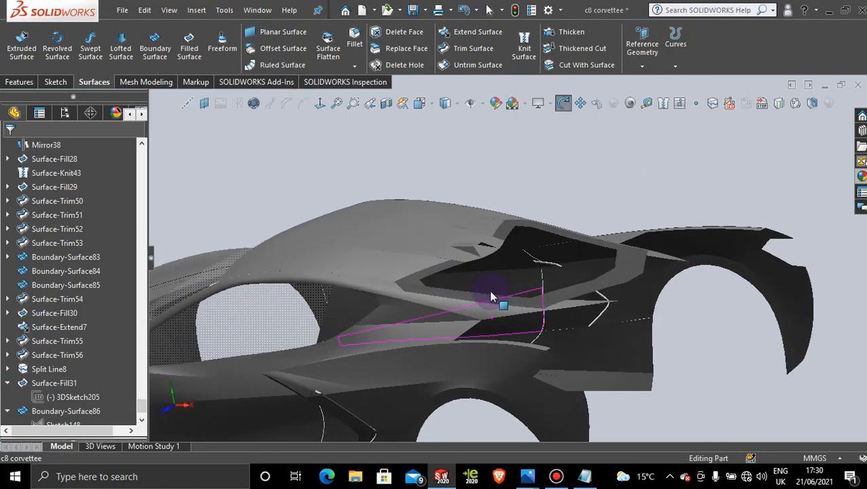
pyautogui.scroll(-6, 491, 295)
pyautogui.moveTo(480, 251)
pyautogui.mouseDown(button='middle')
pyautogui.moveTo(449, 248)
pyautogui.moveTo(420, 279)
pyautogui.moveTo(449, 290)
pyautogui.moveTo(430, 291)
pyautogui.mouseUp(button='middle')
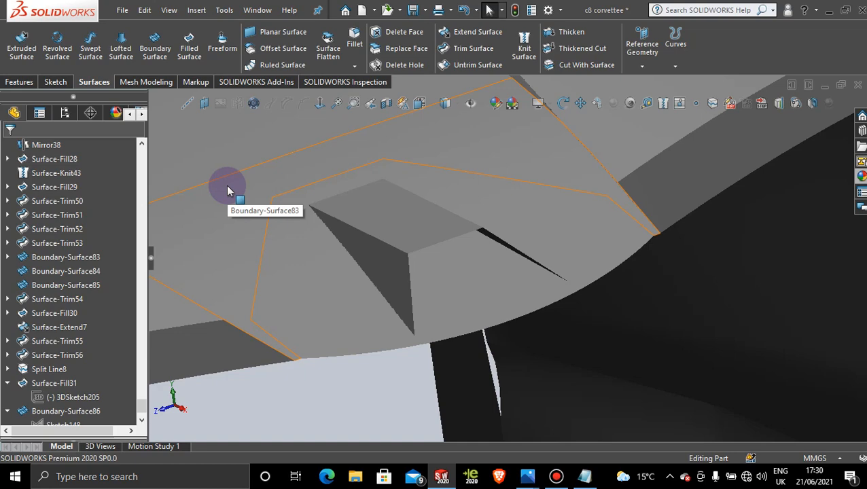
pyautogui.scroll(10, 555, 196)
pyautogui.moveTo(472, 250); pyautogui.dragTo(422, 319, button='middle')
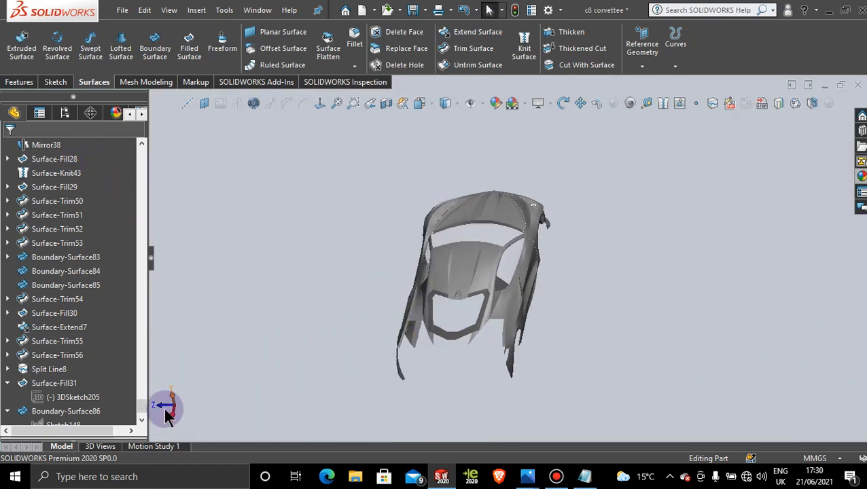
pyautogui.moveTo(227, 342); pyautogui.dragTo(364, 337, button='middle')
pyautogui.moveTo(140, 408); pyautogui.dragTo(155, 140)
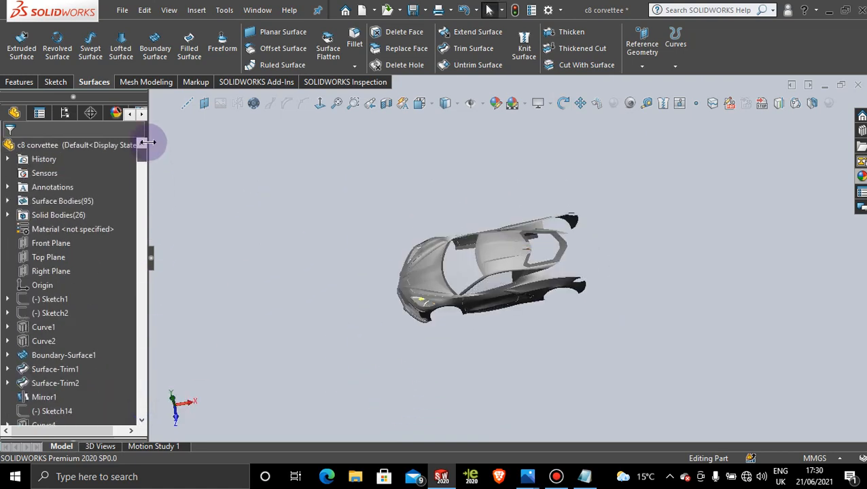
pyautogui.click(71, 257)
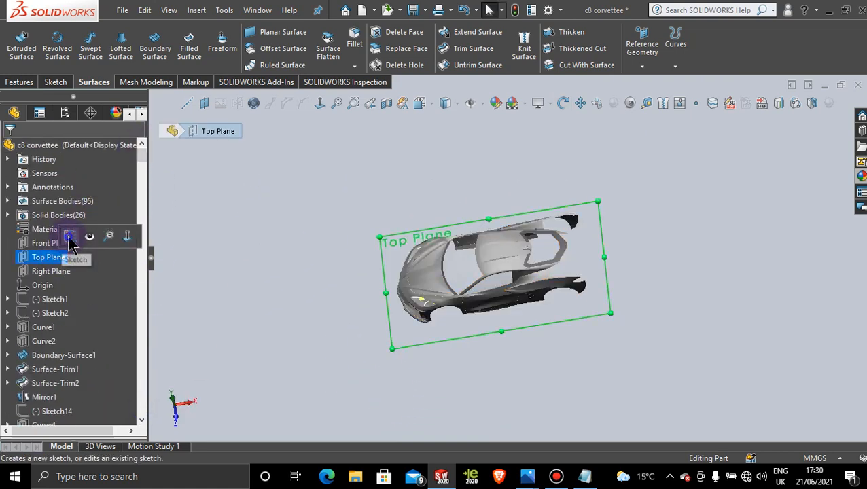
pyautogui.click(66, 237)
pyautogui.click(320, 104)
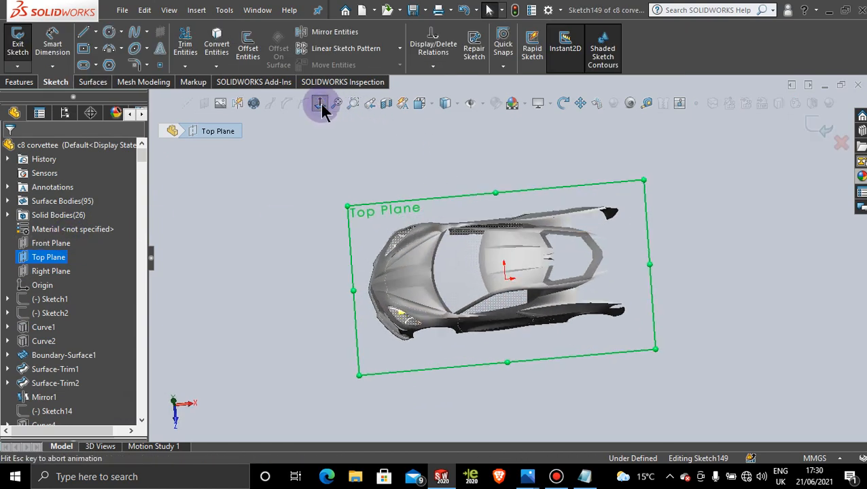
pyautogui.scroll(-6, 603, 275)
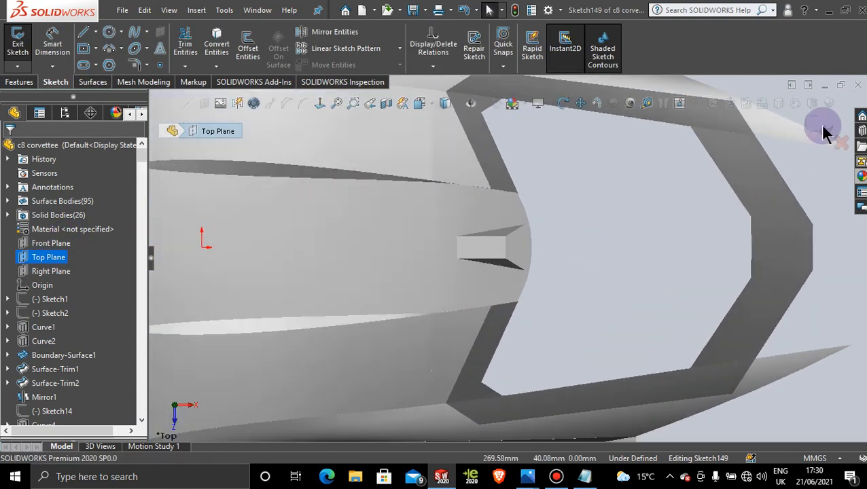
pyautogui.click(814, 123)
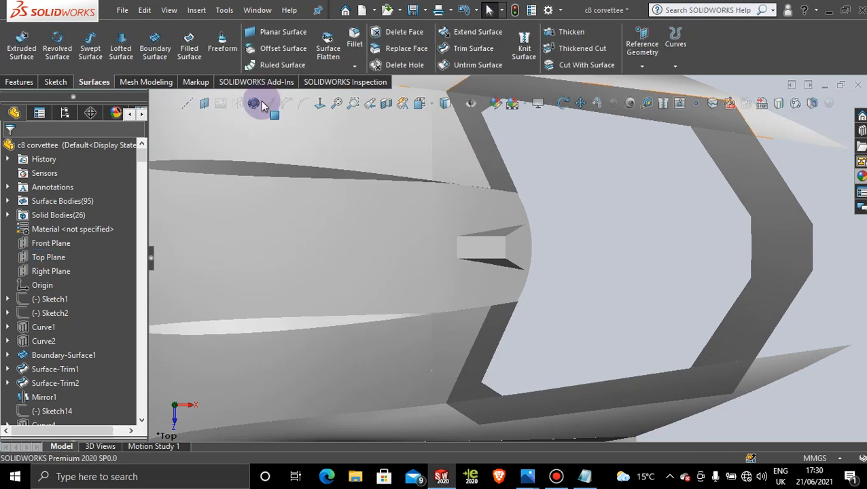
# Step: Create a Top Plane sketch with the two rear edges of the raised detail's top faces converted into it
pyautogui.click(53, 257)
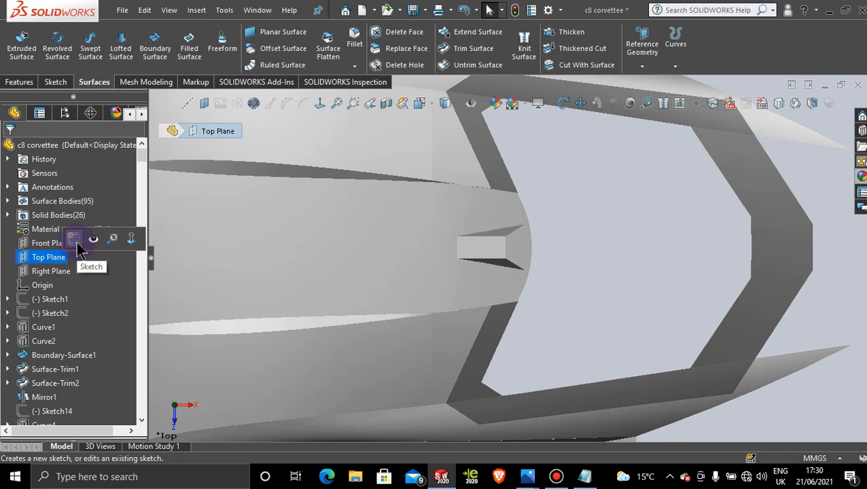
pyautogui.click(74, 240)
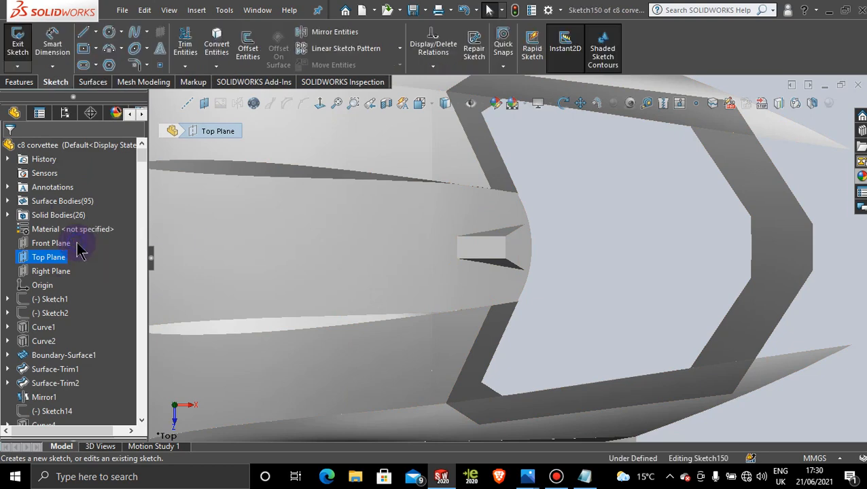
pyautogui.click(217, 45)
pyautogui.scroll(-5, 514, 245)
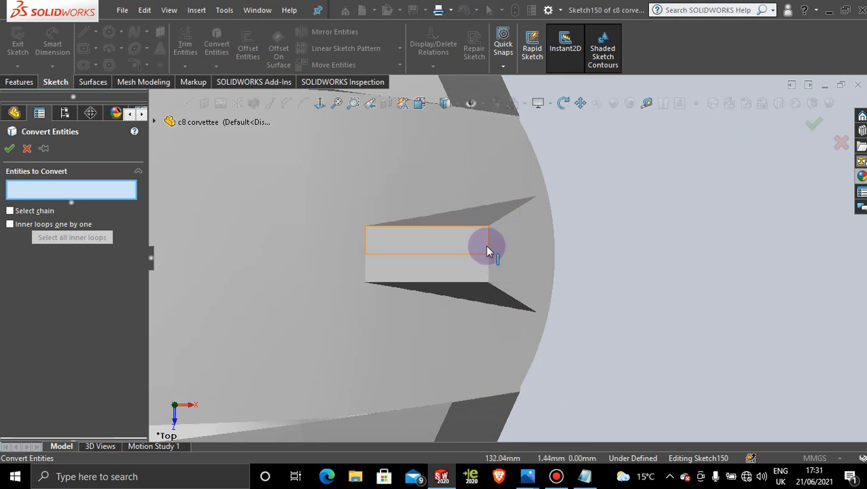
pyautogui.click(487, 247)
pyautogui.click(487, 265)
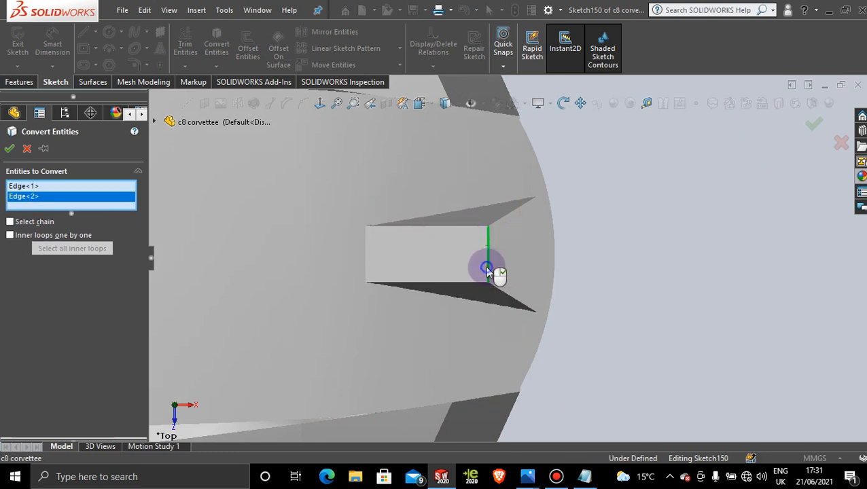
pyautogui.click(8, 150)
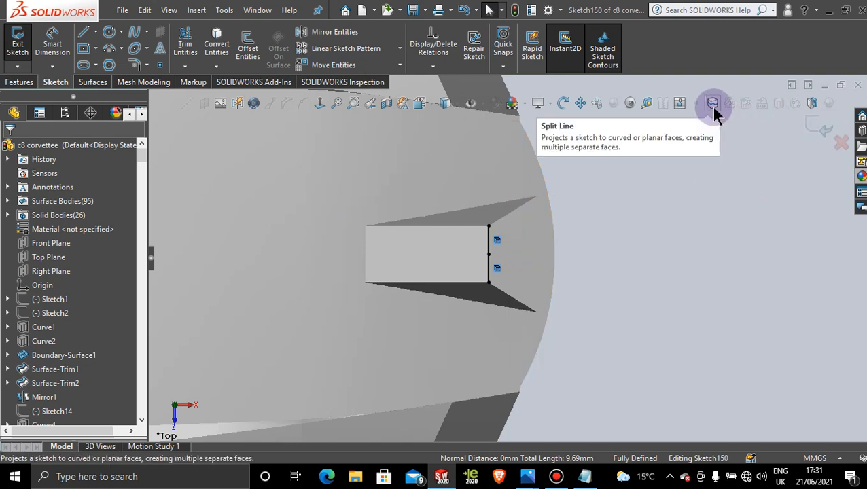
pyautogui.click(817, 124)
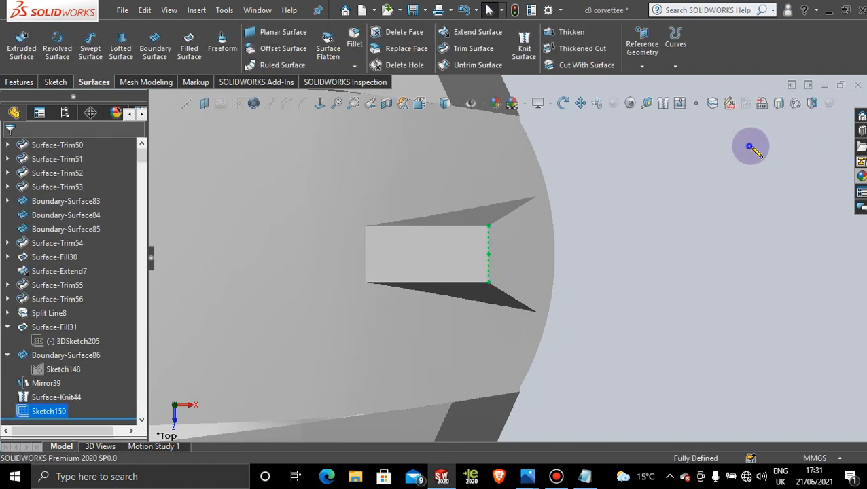
# Step: Project the raised detail's rear-edge sketch onto the surrounding roof face as a curve, using the sketch-on-faces projection type
pyautogui.click(778, 104)
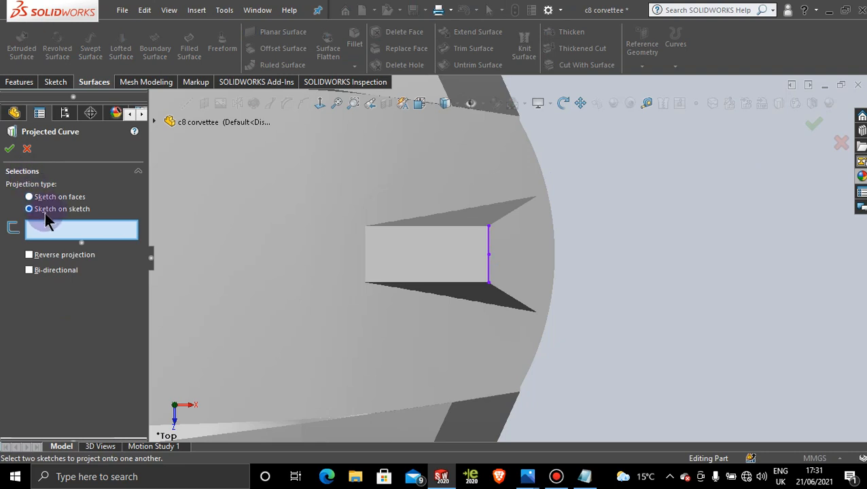
pyautogui.click(31, 197)
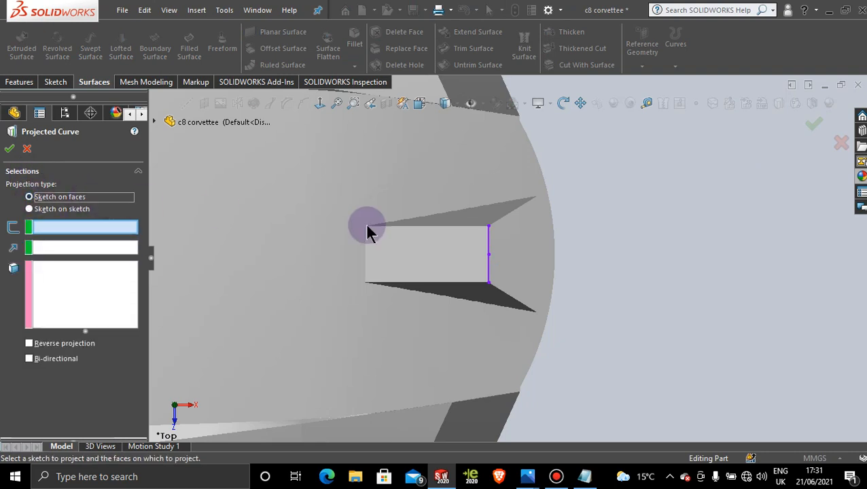
pyautogui.click(491, 241)
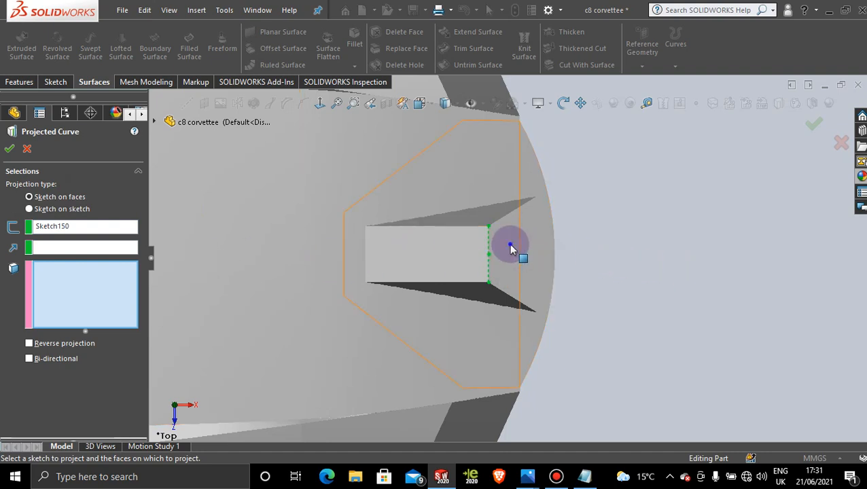
pyautogui.click(513, 247)
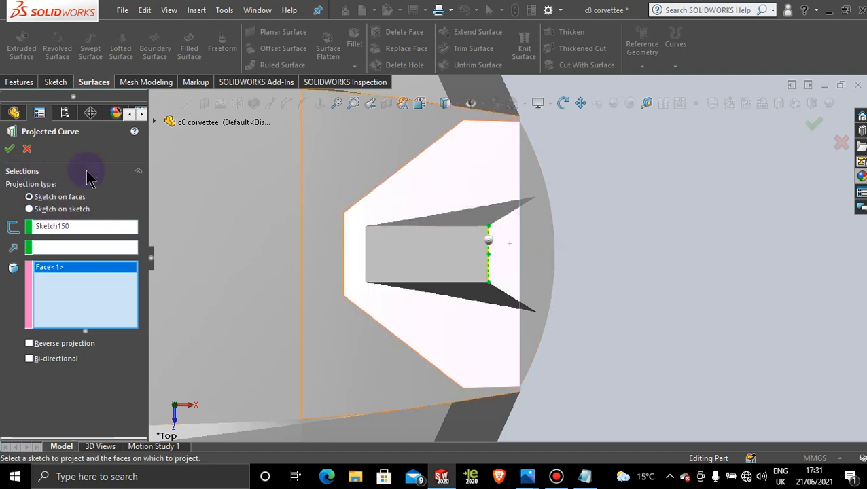
pyautogui.moveTo(562, 279)
pyautogui.mouseDown(button='middle')
pyautogui.moveTo(522, 277)
pyautogui.moveTo(538, 277)
pyautogui.mouseUp(button='middle')
pyautogui.scroll(3, 777, 262)
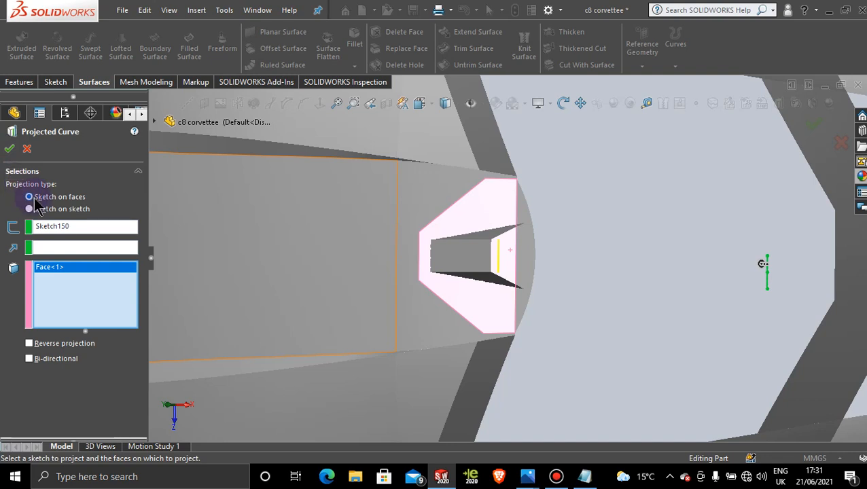
pyautogui.click(9, 149)
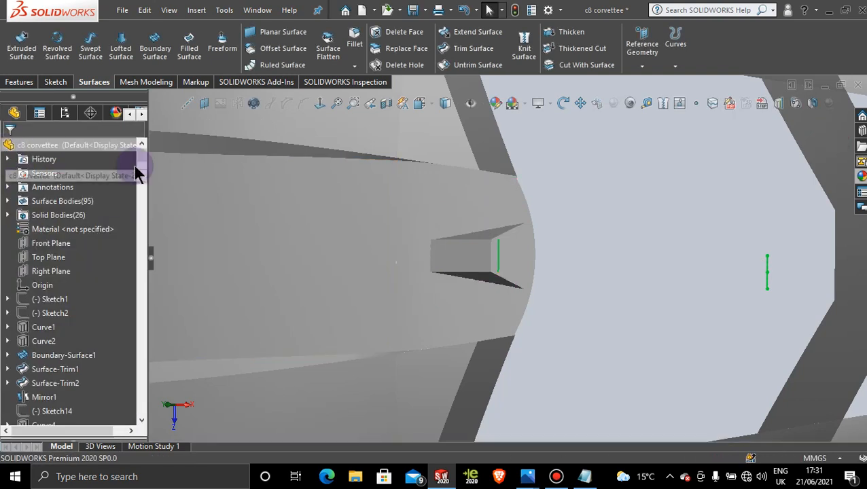
# Step: Start a boundary surface with both segments of the projected curve grouped as its first Direction 1 profile
pyautogui.scroll(-3, 588, 259)
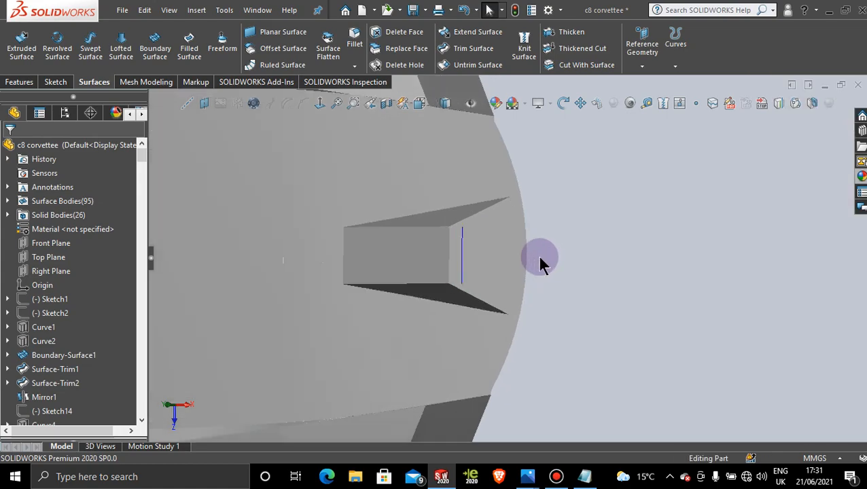
pyautogui.moveTo(499, 261)
pyautogui.mouseDown(button='middle')
pyautogui.moveTo(474, 183)
pyautogui.moveTo(462, 265)
pyautogui.moveTo(522, 294)
pyautogui.moveTo(507, 184)
pyautogui.moveTo(493, 285)
pyautogui.moveTo(485, 245)
pyautogui.moveTo(465, 240)
pyautogui.moveTo(507, 228)
pyautogui.moveTo(519, 267)
pyautogui.moveTo(488, 265)
pyautogui.moveTo(495, 283)
pyautogui.moveTo(535, 281)
pyautogui.moveTo(527, 258)
pyautogui.mouseUp(button='middle')
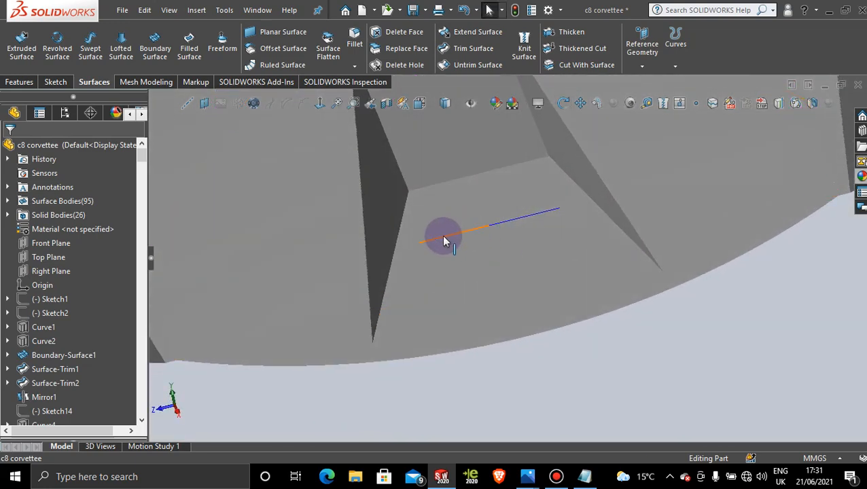
pyautogui.scroll(-3, 488, 239)
pyautogui.moveTo(440, 257)
pyautogui.mouseDown(button='middle')
pyautogui.moveTo(431, 255)
pyautogui.moveTo(445, 202)
pyautogui.moveTo(477, 193)
pyautogui.moveTo(480, 242)
pyautogui.moveTo(443, 251)
pyautogui.moveTo(457, 256)
pyautogui.moveTo(477, 242)
pyautogui.moveTo(488, 186)
pyautogui.mouseUp(button='middle')
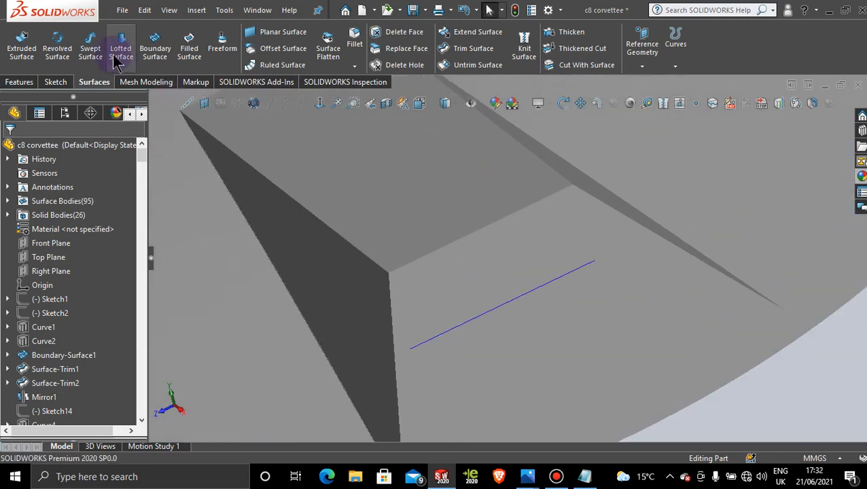
pyautogui.click(171, 52)
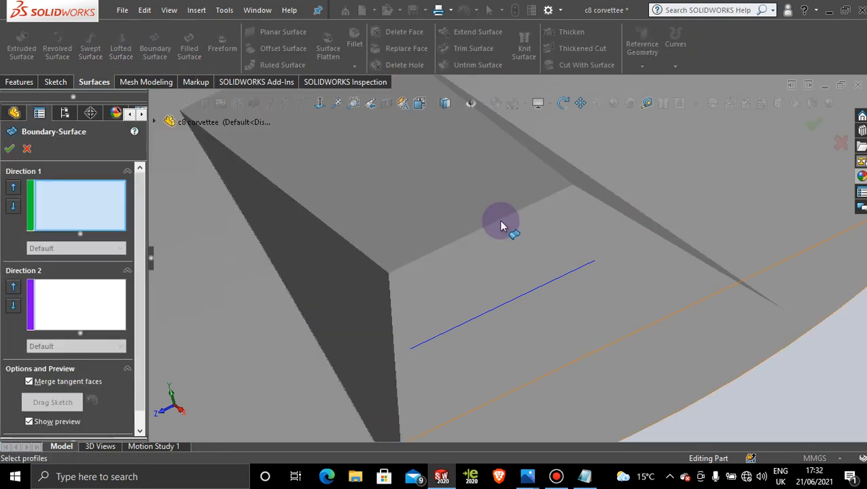
pyautogui.rightClick(520, 237)
pyautogui.click(572, 273)
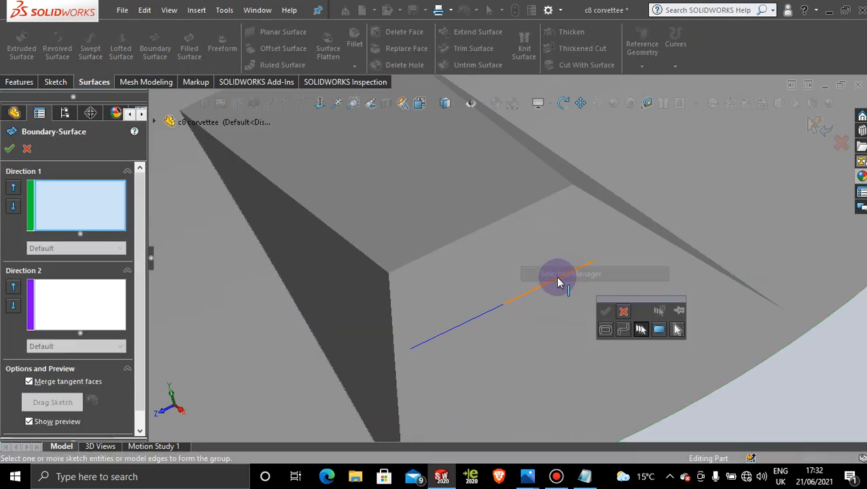
pyautogui.click(556, 283)
pyautogui.click(485, 312)
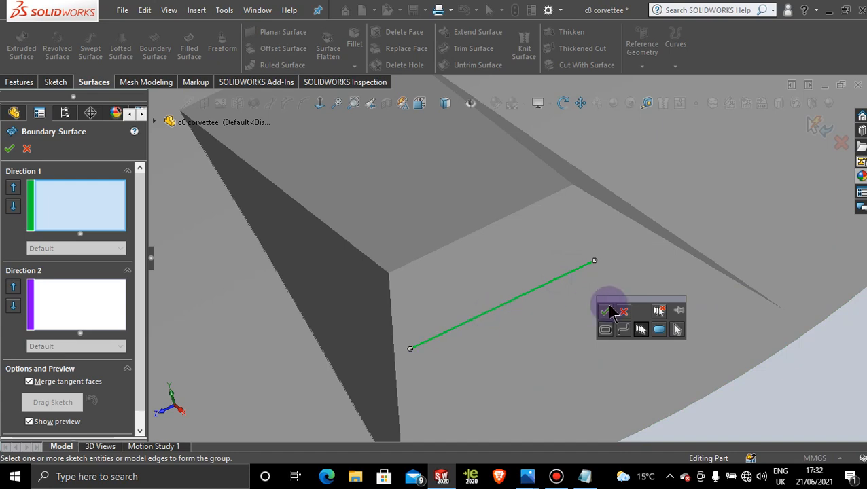
pyautogui.click(607, 313)
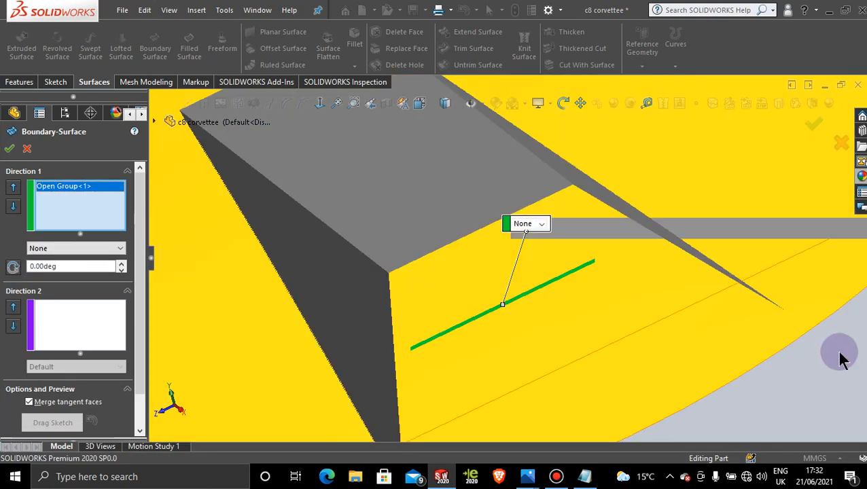
# Step: Group the raised detail's two rear top edges as the second Direction 1 profile, flip the connectors and create the boundary surface
pyautogui.rightClick(841, 360)
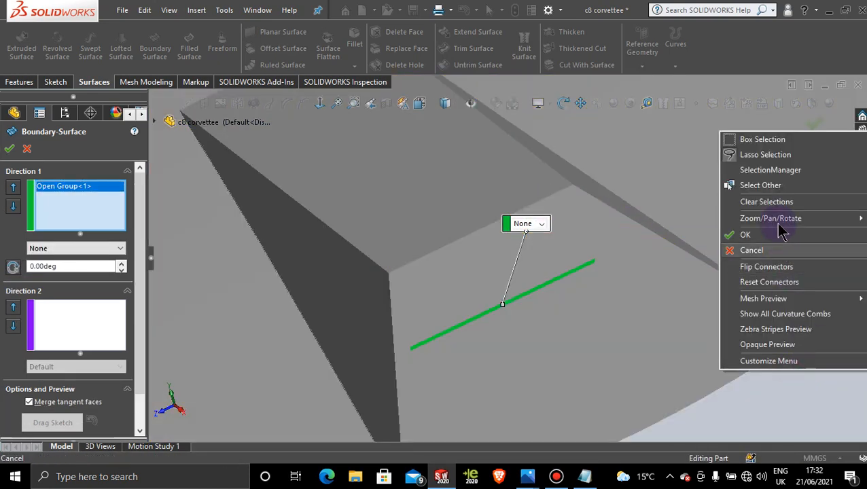
pyautogui.click(778, 170)
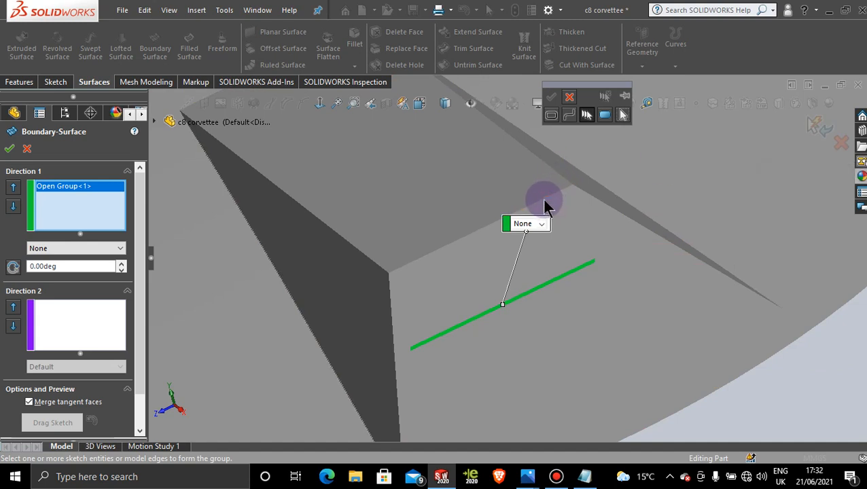
pyautogui.click(540, 202)
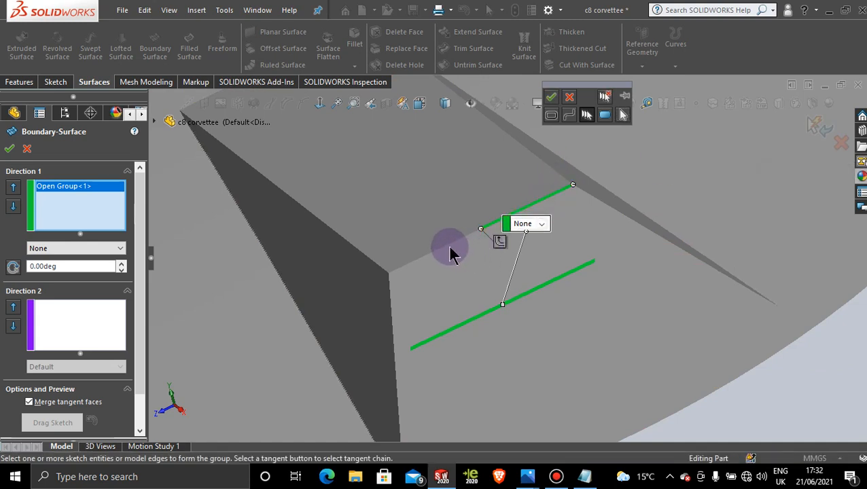
pyautogui.click(442, 250)
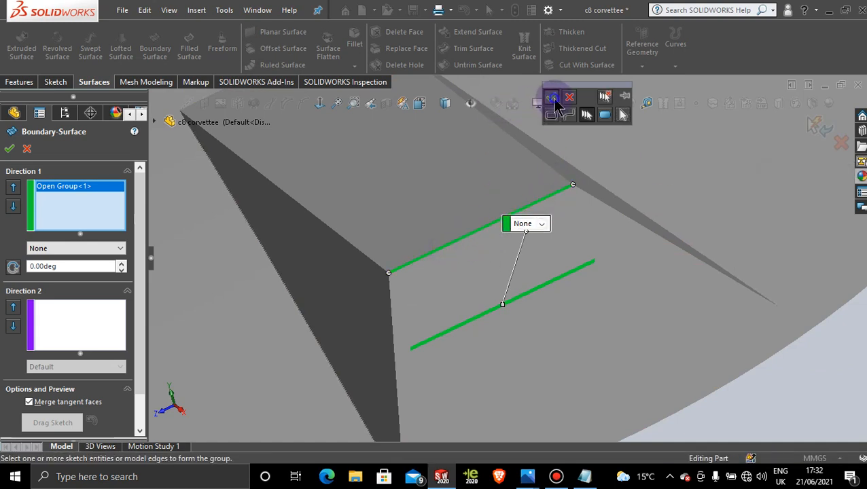
pyautogui.click(550, 97)
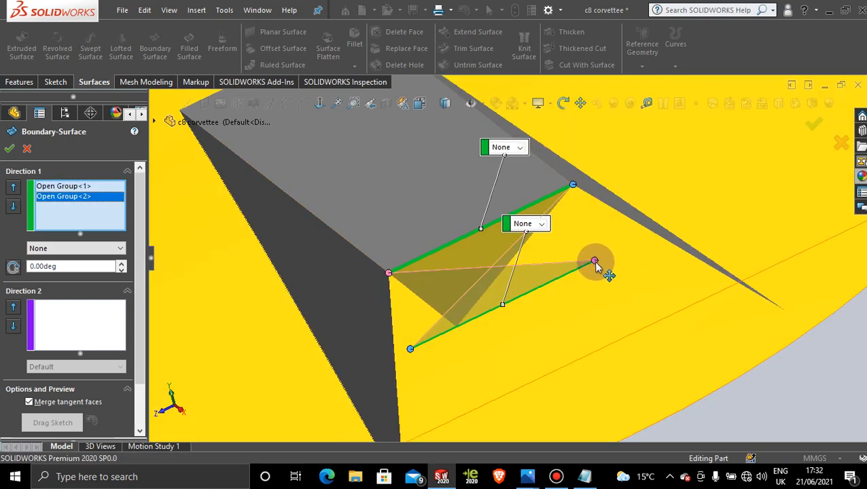
pyautogui.rightClick(595, 264)
pyautogui.click(642, 315)
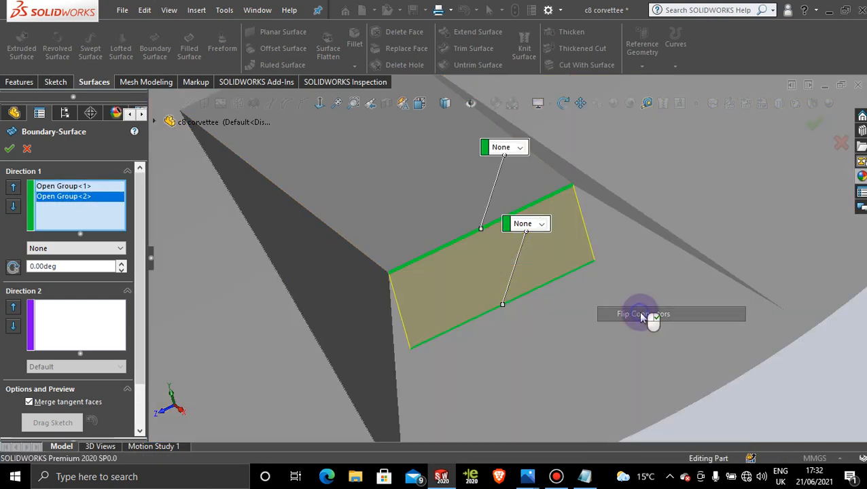
pyautogui.click(10, 151)
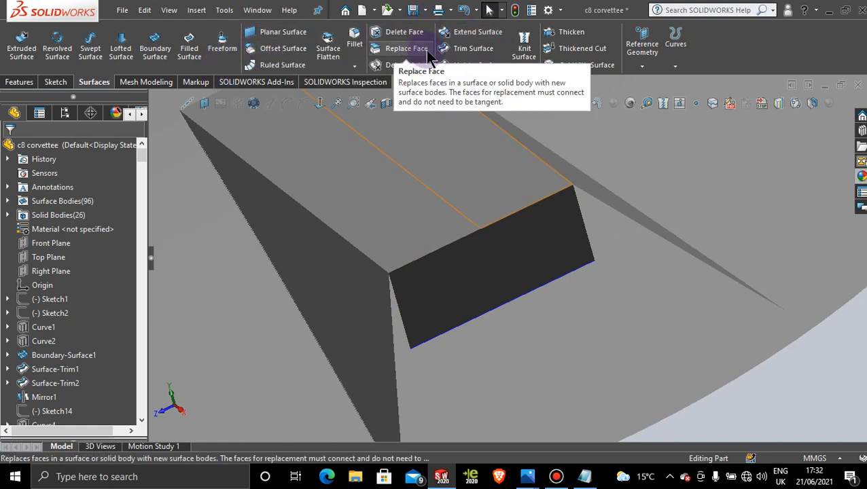
# Step: Extend the new rear surface's short edge nearest the narrow far side face linearly by 4 mm
pyautogui.click(468, 31)
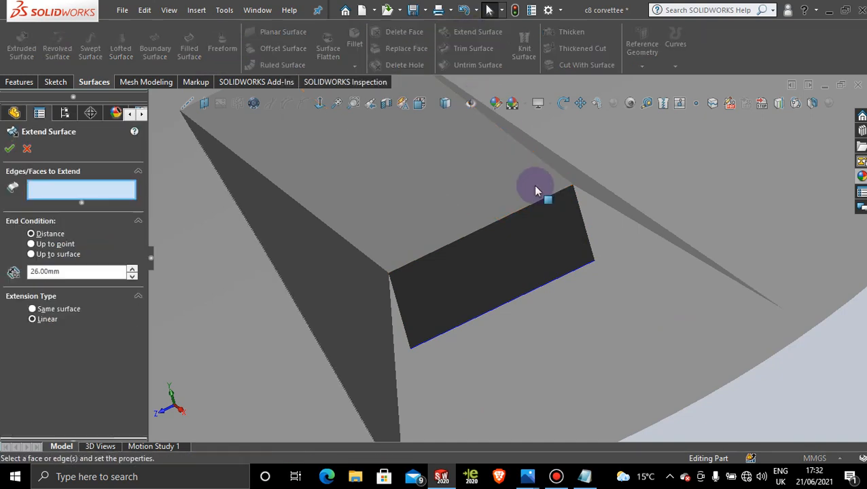
pyautogui.click(583, 232)
pyautogui.scroll(6, 621, 253)
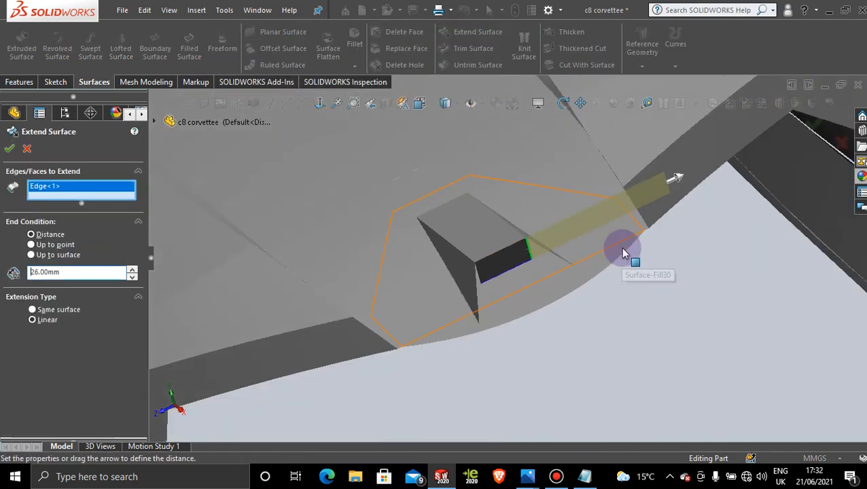
pyautogui.moveTo(679, 176); pyautogui.dragTo(564, 231)
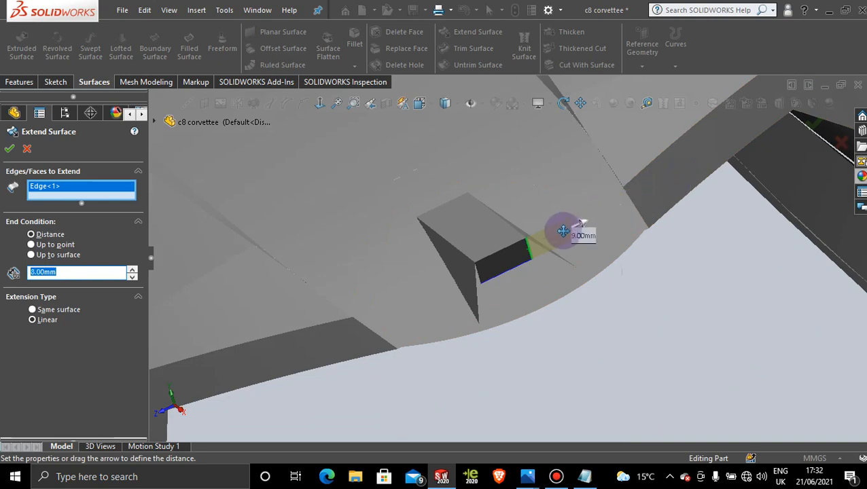
pyautogui.scroll(-3, 527, 261)
pyautogui.moveTo(522, 238); pyautogui.dragTo(549, 227, button='middle')
pyautogui.scroll(-1, 549, 226)
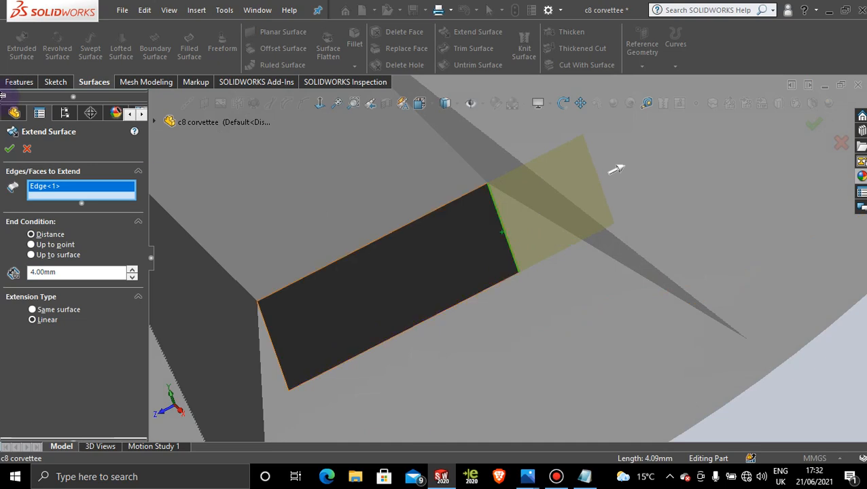
pyautogui.click(8, 150)
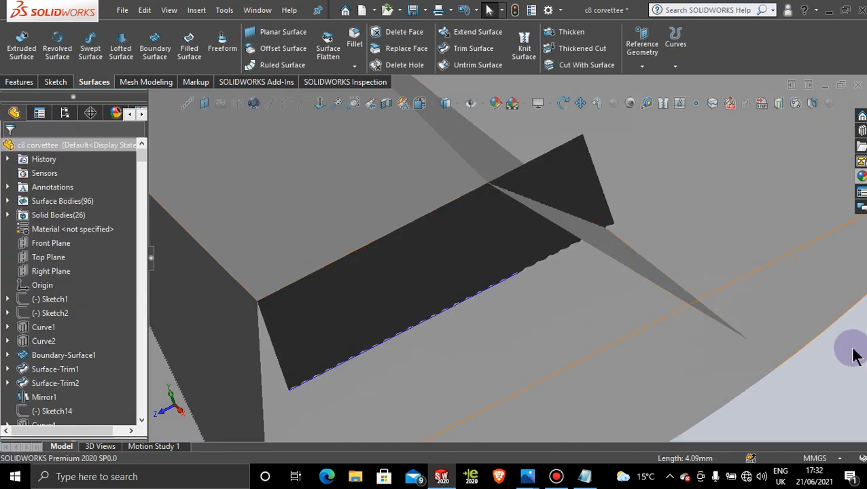
# Step: Extend the rear surface's opposite short edge, beside the dark side face, linearly by 4 mm
pyautogui.click(504, 229)
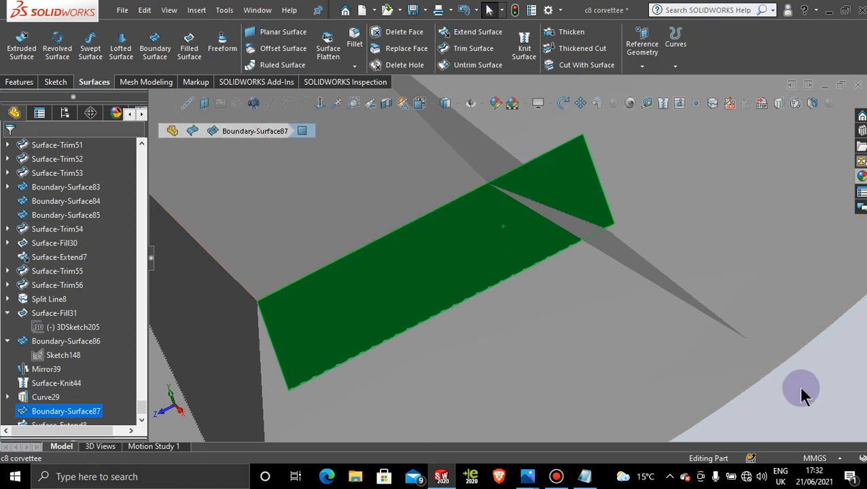
pyautogui.press('Escape')
pyautogui.click(479, 32)
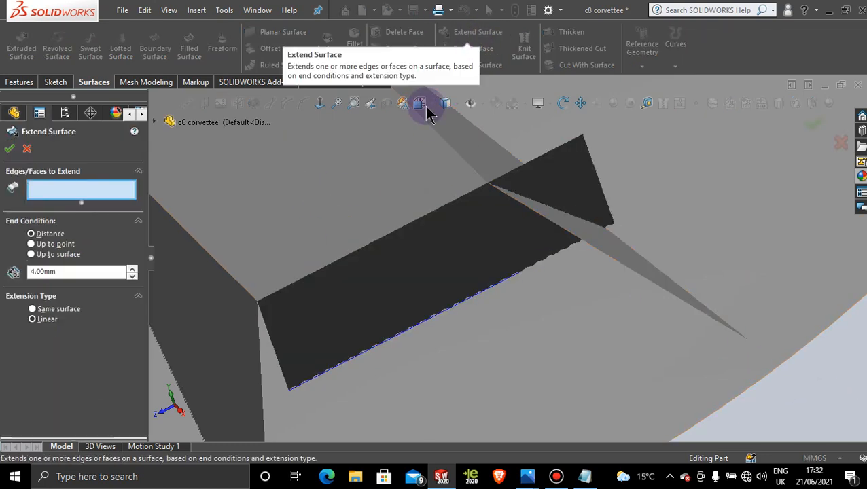
pyautogui.click(282, 358)
pyautogui.moveTo(286, 356); pyautogui.dragTo(251, 329, button='middle')
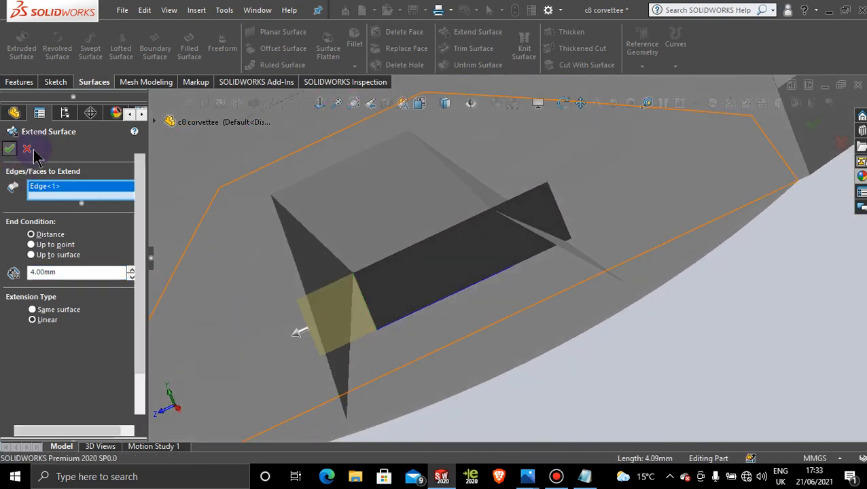
pyautogui.click(674, 342)
pyautogui.scroll(-5, 689, 345)
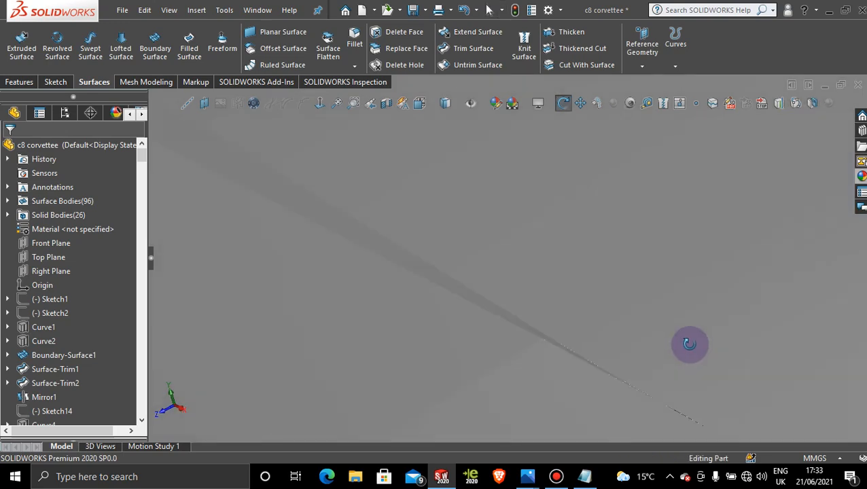
pyautogui.scroll(8, 677, 350)
pyautogui.scroll(-3, 583, 331)
pyautogui.click(538, 170)
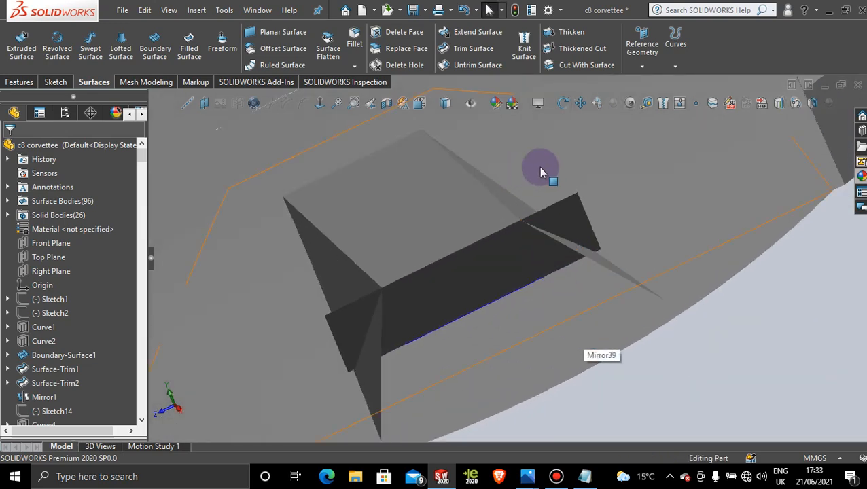
# Step: Trim the extended rear surface with the raised detail's knit body as trim tool, removing both overhanging end pieces
pyautogui.click(459, 51)
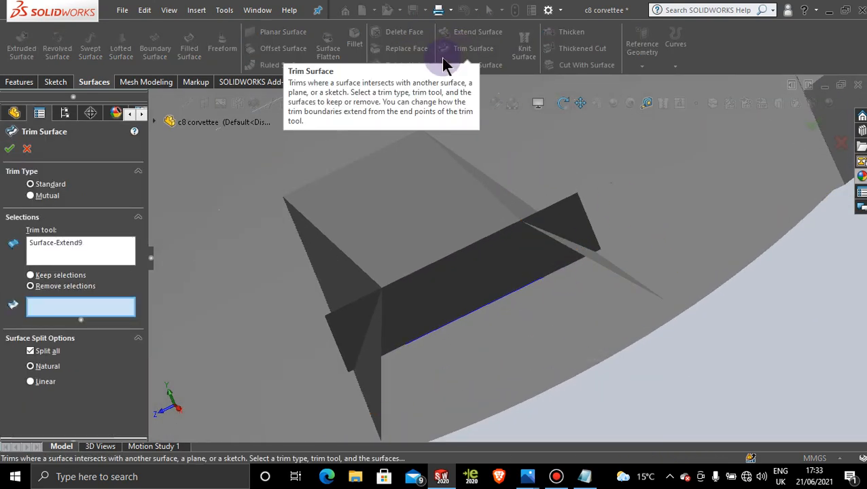
pyautogui.rightClick(60, 244)
pyautogui.click(91, 254)
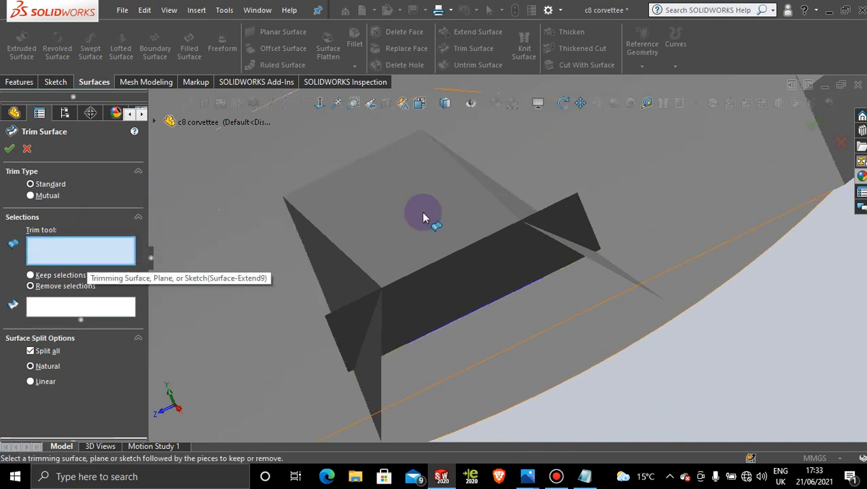
pyautogui.click(484, 207)
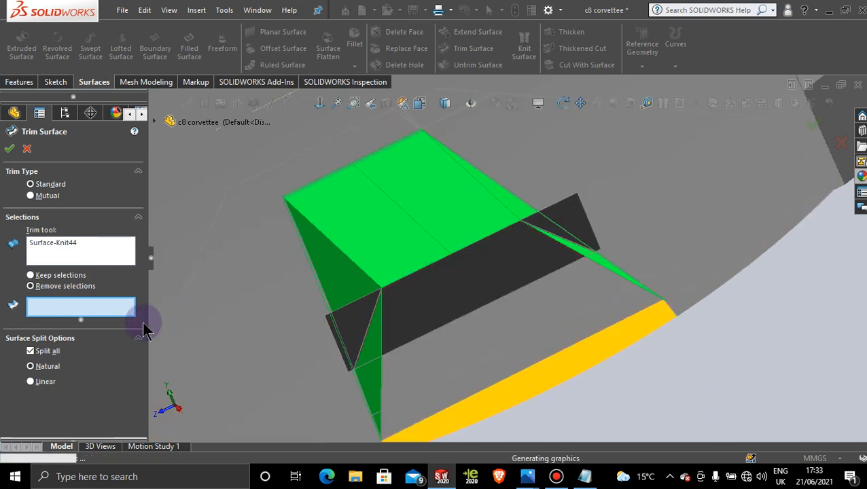
pyautogui.click(572, 217)
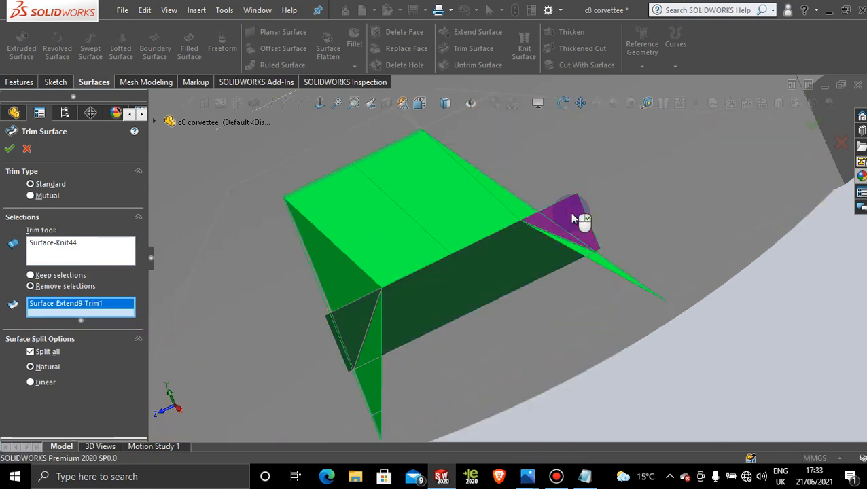
pyautogui.click(355, 322)
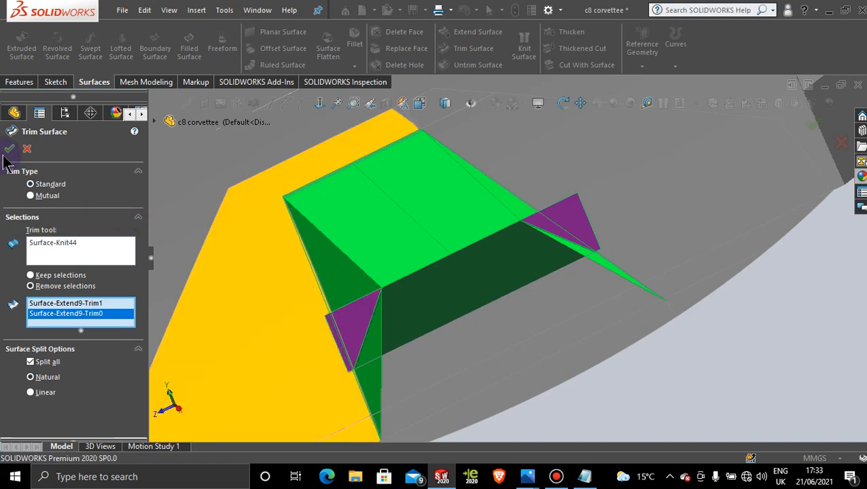
pyautogui.click(10, 150)
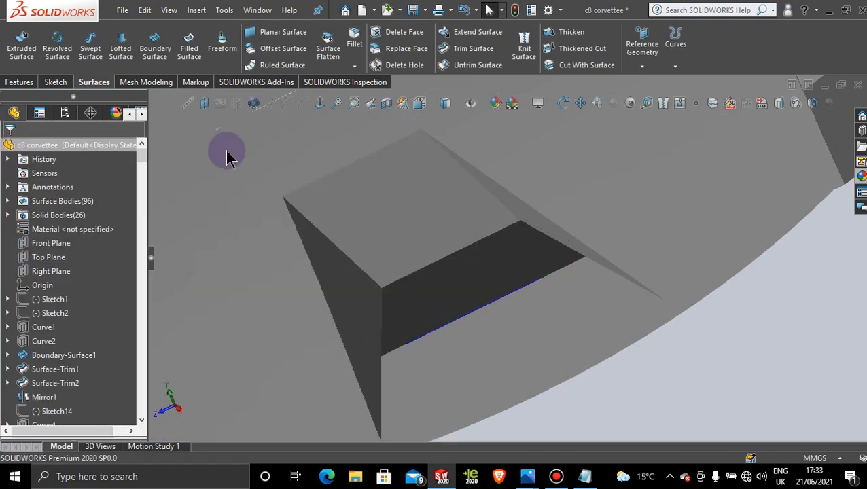
# Step: Start a sketch on the raised detail's dark rear face and view it straight on from behind the car
pyautogui.scroll(3, 554, 353)
pyautogui.moveTo(553, 352); pyautogui.dragTo(433, 275, button='middle')
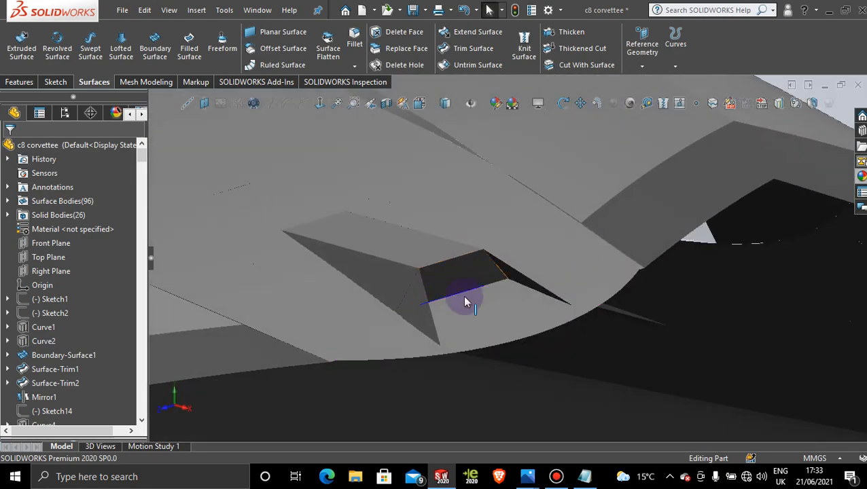
pyautogui.moveTo(465, 301)
pyautogui.mouseDown(button='middle')
pyautogui.moveTo(681, 338)
pyautogui.moveTo(625, 333)
pyautogui.moveTo(682, 330)
pyautogui.moveTo(608, 310)
pyautogui.moveTo(733, 332)
pyautogui.mouseUp(button='middle')
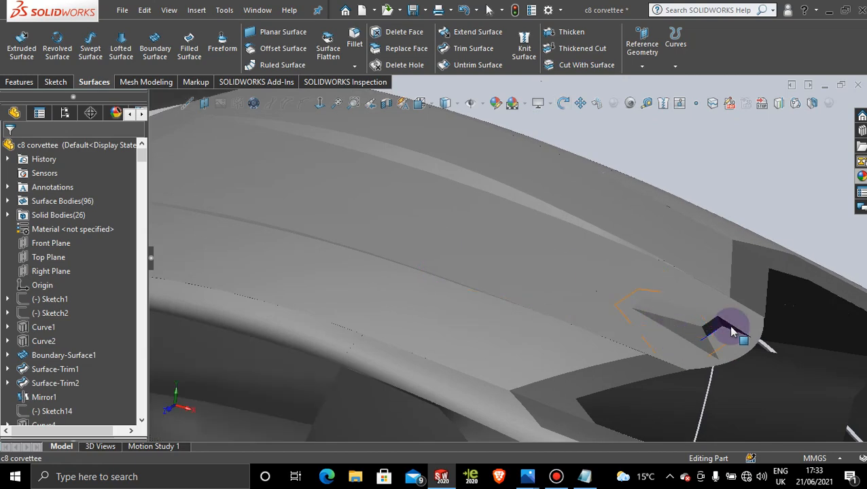
pyautogui.scroll(-6, 648, 328)
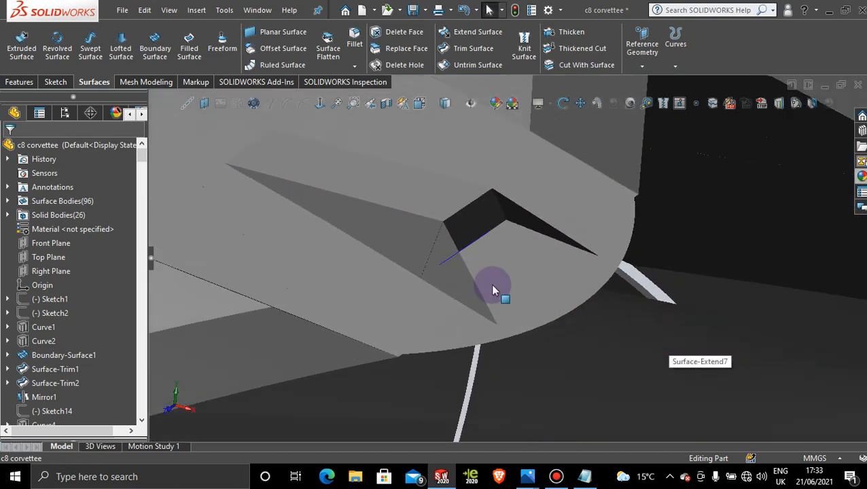
pyautogui.moveTo(492, 285)
pyautogui.mouseDown(button='middle')
pyautogui.moveTo(468, 275)
pyautogui.moveTo(492, 314)
pyautogui.moveTo(481, 304)
pyautogui.moveTo(501, 237)
pyautogui.mouseUp(button='middle')
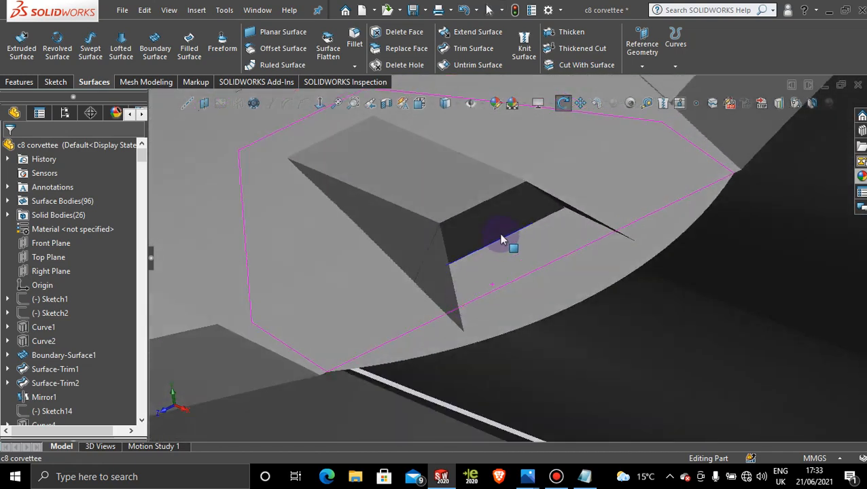
pyautogui.click(498, 227)
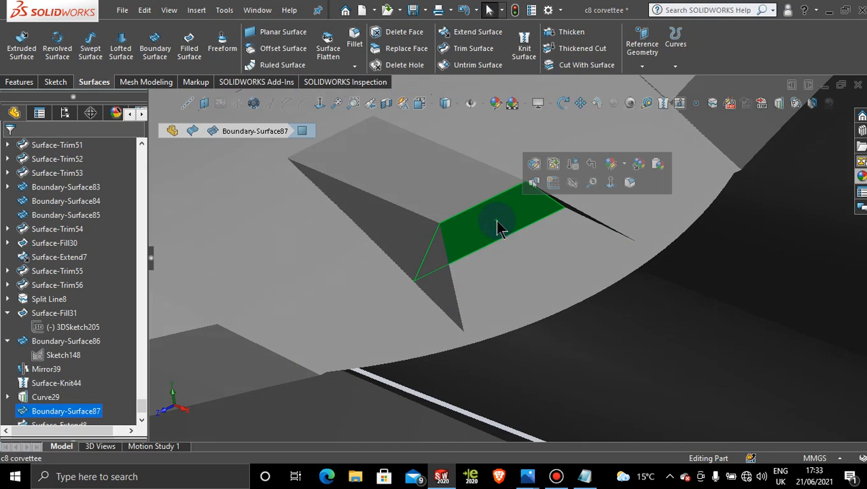
pyautogui.click(553, 183)
pyautogui.click(321, 104)
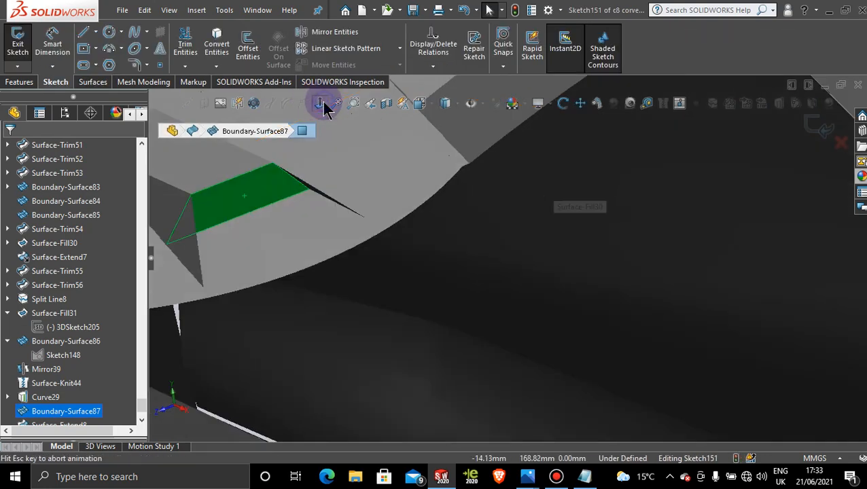
pyautogui.click(322, 104)
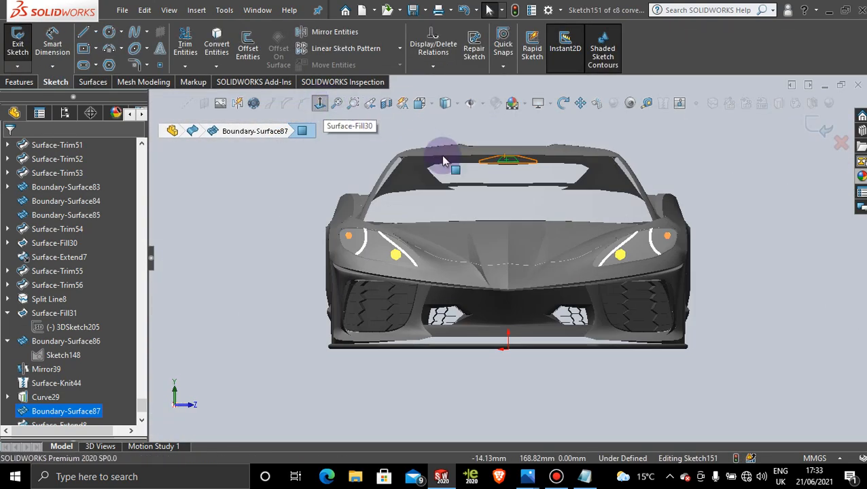
pyautogui.click(320, 103)
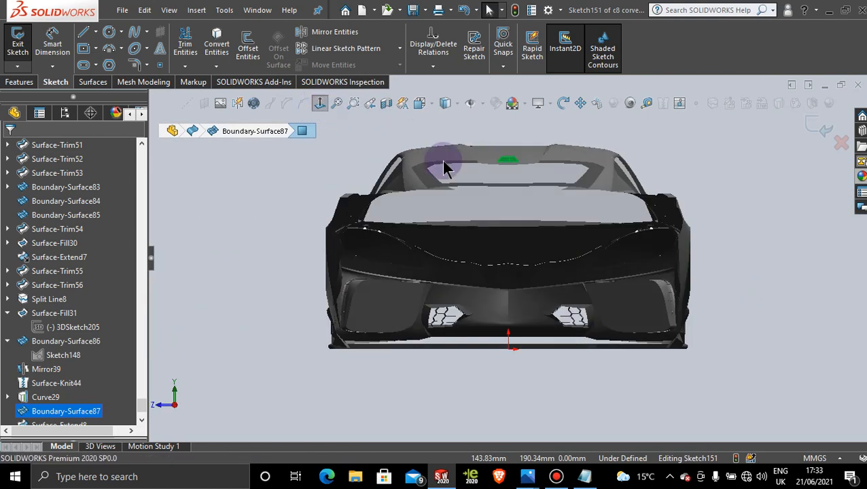
pyautogui.scroll(-8, 517, 173)
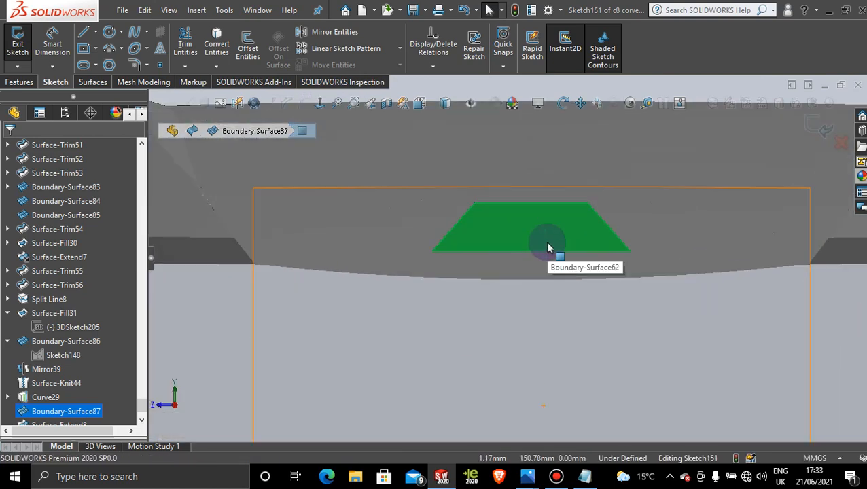
# Step: Sketch a circle of about 1.26 mm radius centred on the rear face's vertical midline
pyautogui.click(109, 32)
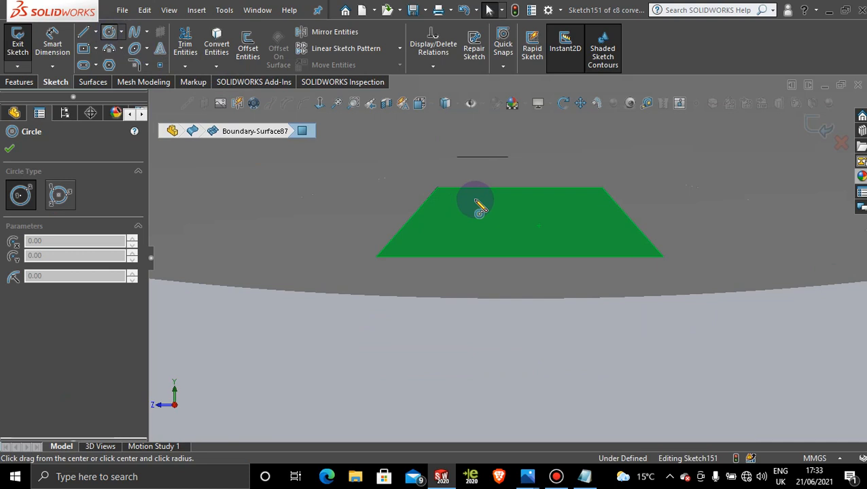
pyautogui.click(520, 221)
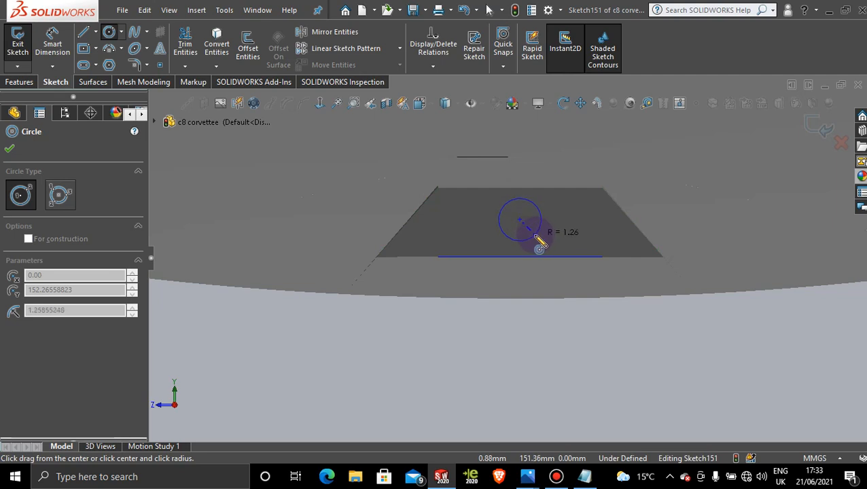
pyautogui.click(540, 243)
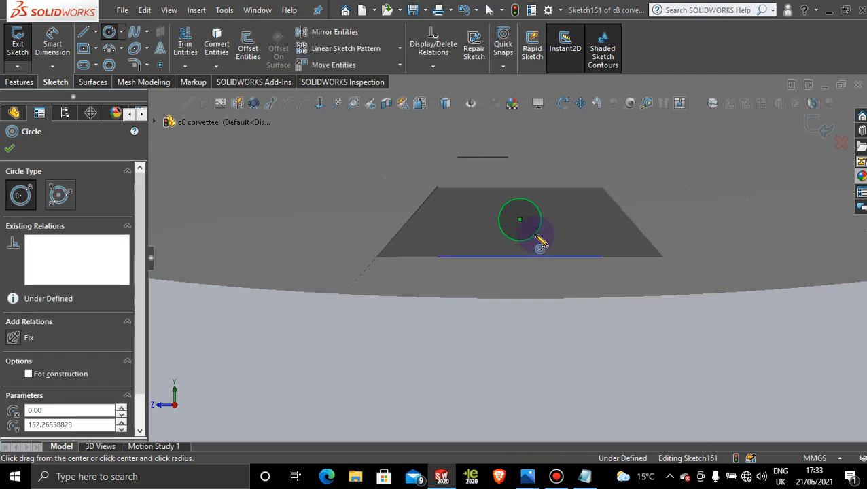
pyautogui.click(9, 149)
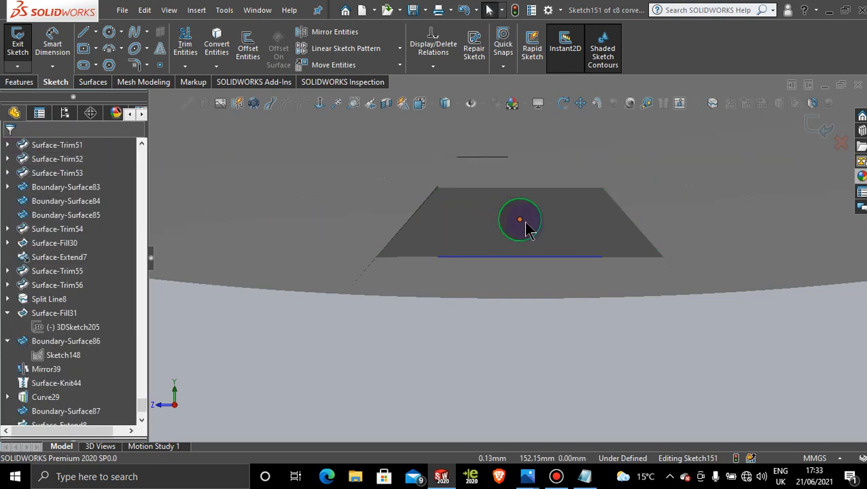
# Step: Shift the circle's centre slightly downward along the face's midline and exit the sketch
pyautogui.scroll(-2, 530, 230)
pyautogui.moveTo(514, 223)
pyautogui.mouseDown()
pyautogui.moveTo(512, 237)
pyautogui.moveTo(513, 226)
pyautogui.mouseUp()
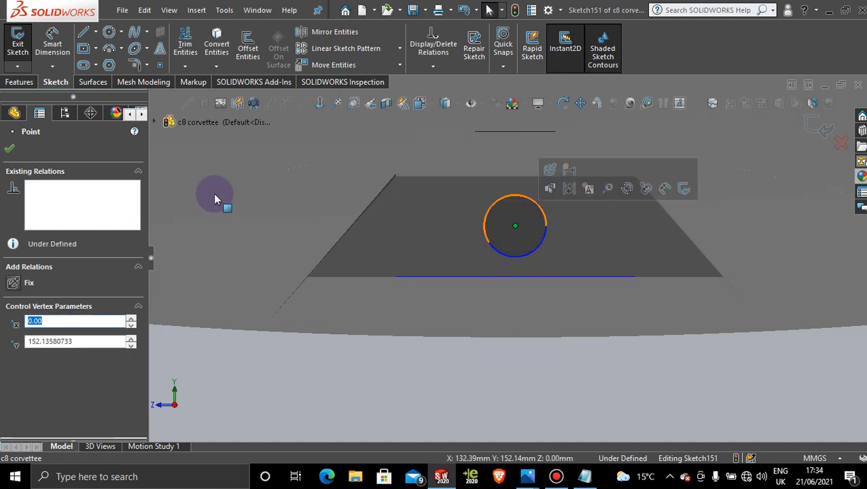
pyautogui.click(11, 149)
pyautogui.click(815, 127)
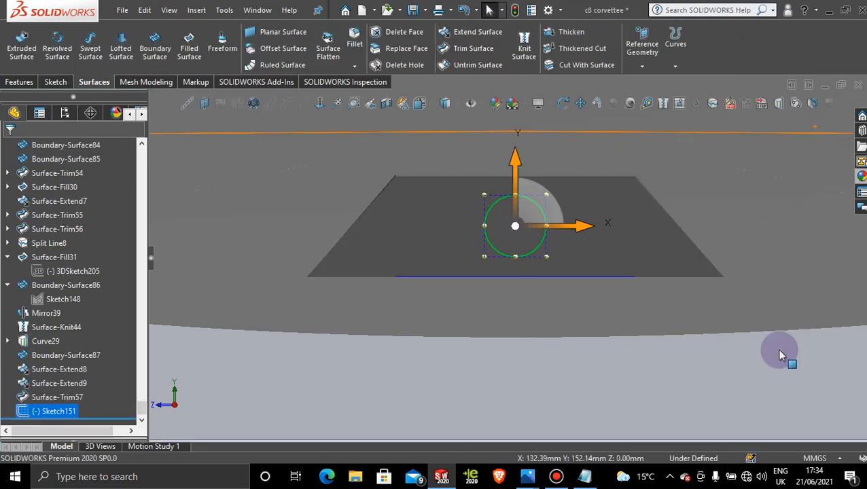
pyautogui.click(797, 371)
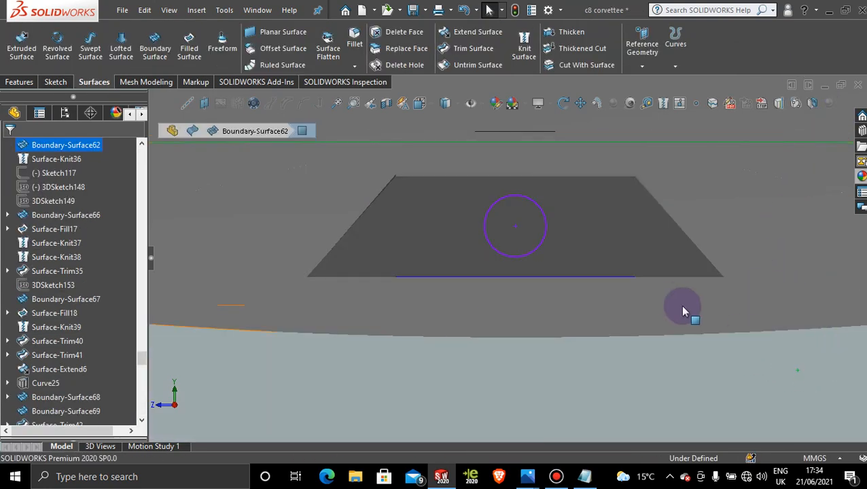
# Step: Reopen the circle's sketch and add a concentric inner circle of about 0.81 mm radius
pyautogui.scroll(2, 517, 209)
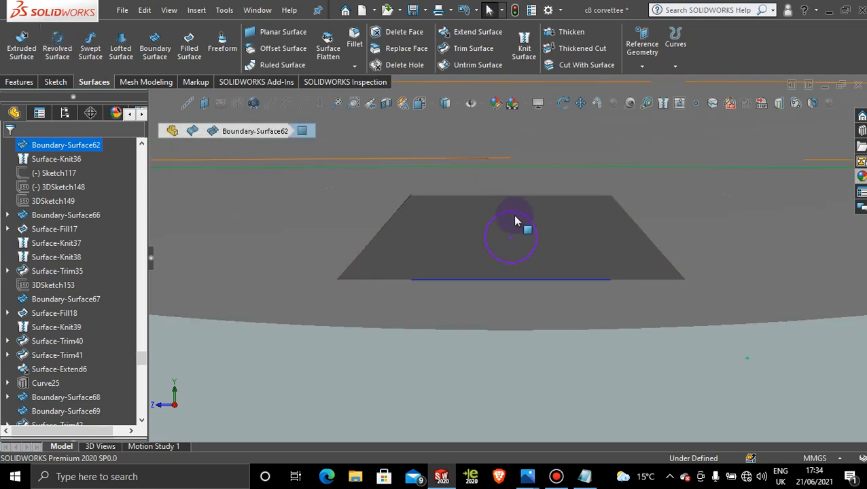
pyautogui.scroll(-2, 517, 216)
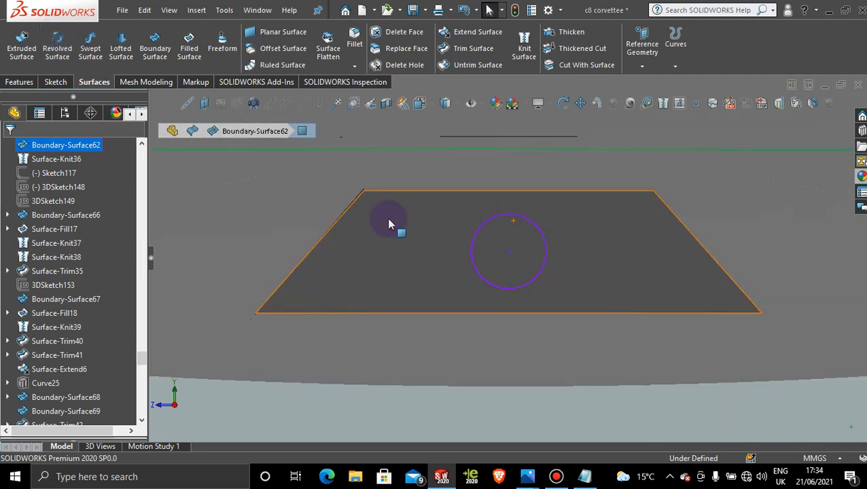
pyautogui.click(56, 83)
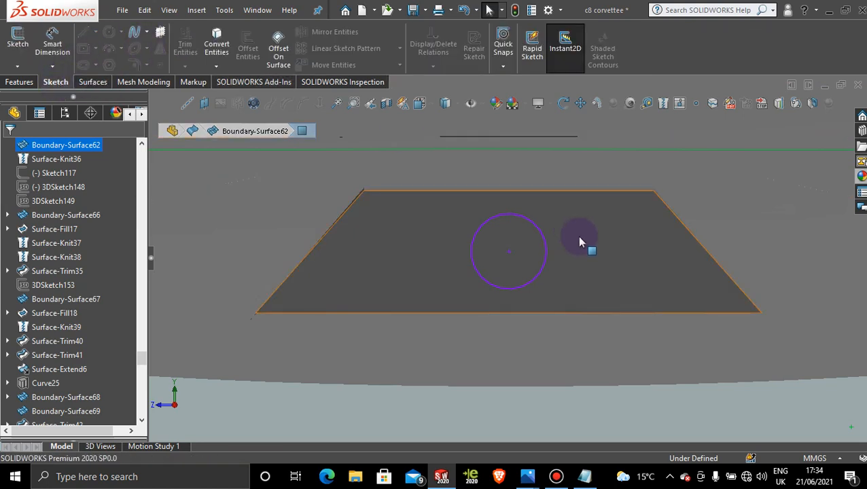
pyautogui.doubleClick(540, 229)
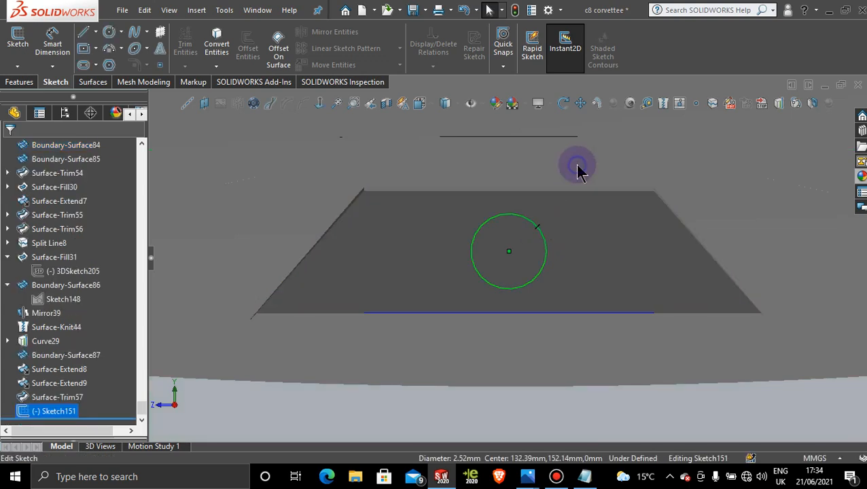
pyautogui.click(109, 33)
pyautogui.click(509, 252)
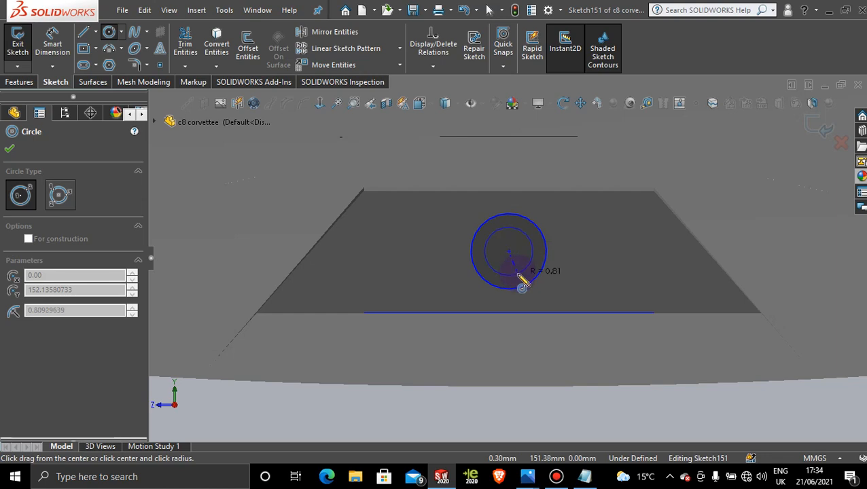
pyautogui.click(522, 284)
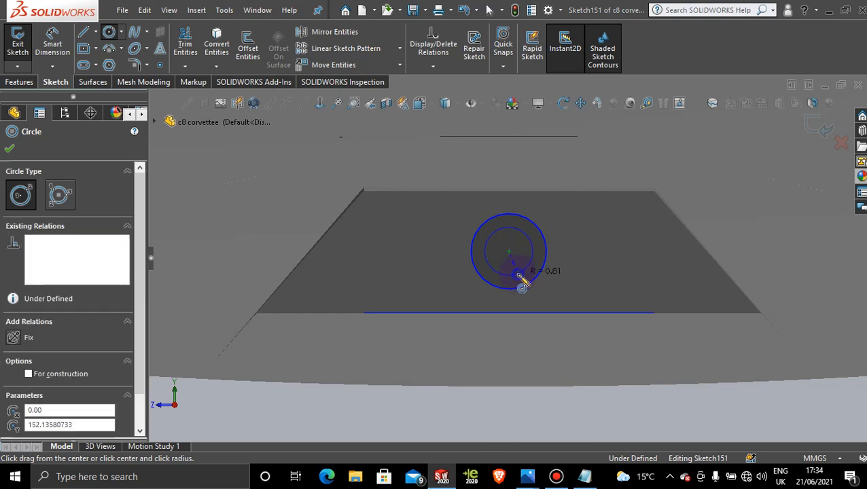
pyautogui.click(8, 149)
# Step: Extrude the ring between the two circles 0.5 mm blind outward from the rear face, with merge result enabled
pyautogui.click(19, 82)
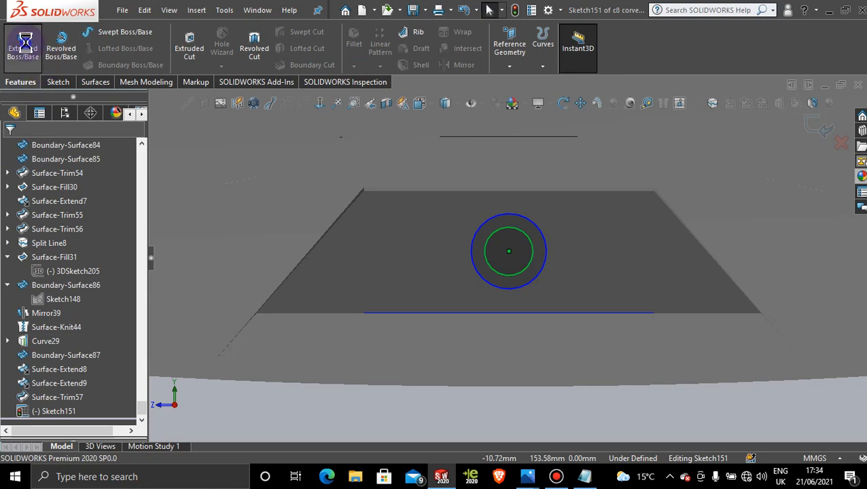
pyautogui.click(24, 43)
pyautogui.moveTo(370, 240); pyautogui.dragTo(420, 273, button='middle')
pyautogui.moveTo(671, 312); pyautogui.dragTo(498, 248)
pyautogui.moveTo(497, 248); pyautogui.dragTo(272, 268, button='middle')
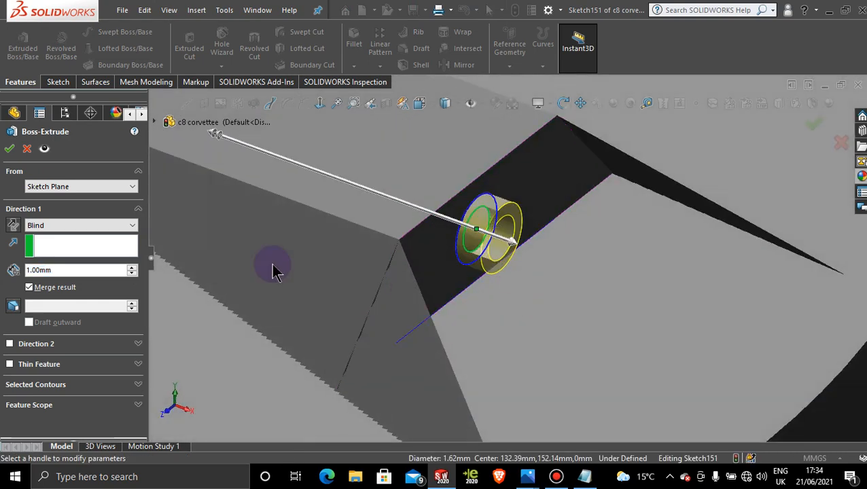
pyautogui.doubleClick(61, 270)
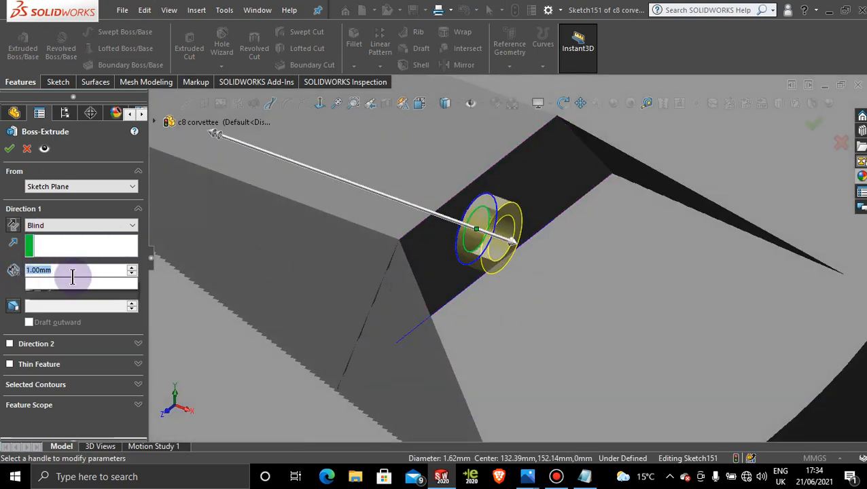
pyautogui.write('0.5')
pyautogui.press('Return')
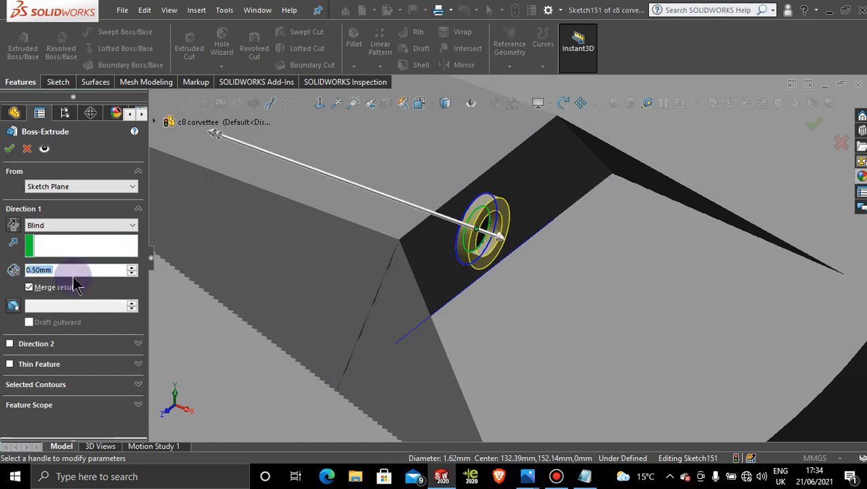
pyautogui.click(8, 150)
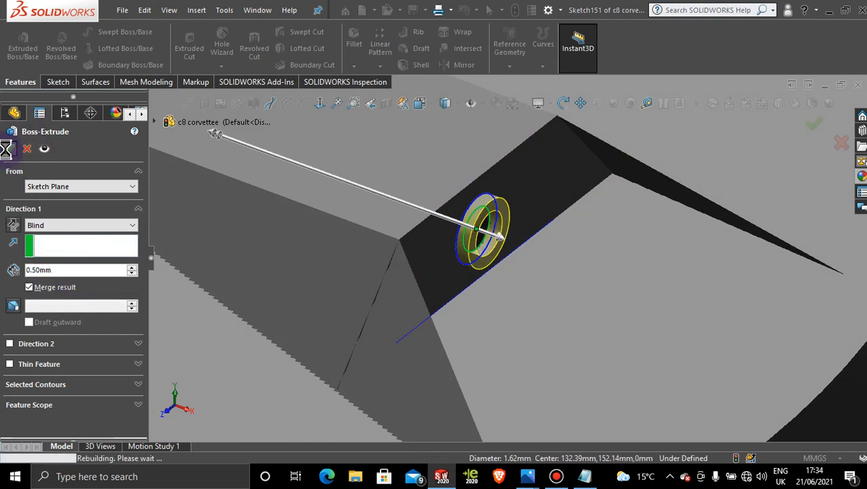
pyautogui.click(627, 254)
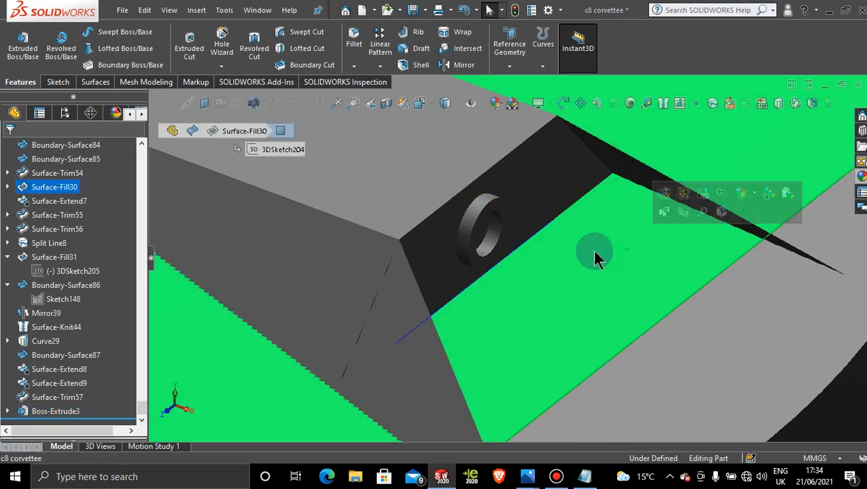
pyautogui.scroll(-2, 474, 239)
pyautogui.scroll(5, 496, 248)
pyautogui.moveTo(518, 250); pyautogui.dragTo(490, 229, button='middle')
pyautogui.scroll(5, 577, 274)
pyautogui.scroll(5, 578, 279)
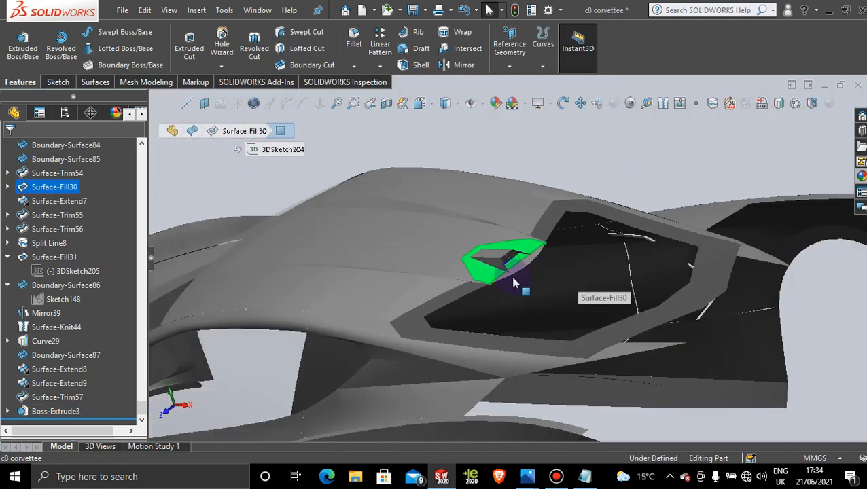
# Step: Inspect the roof detail, the rear-window area and the extruded ring from several angles, ending close up on the ring
pyautogui.moveTo(515, 281); pyautogui.dragTo(469, 335, button='middle')
pyautogui.scroll(6, 541, 344)
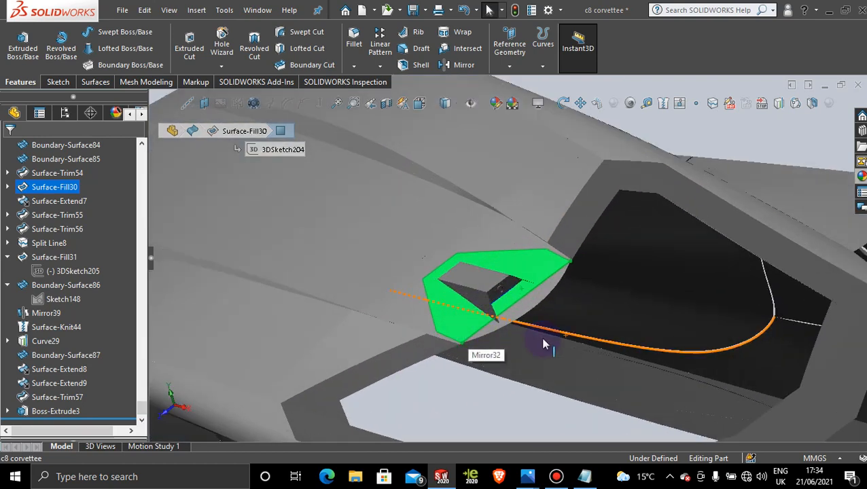
pyautogui.click(575, 178)
pyautogui.scroll(2, 641, 384)
pyautogui.moveTo(641, 384); pyautogui.dragTo(595, 350, button='middle')
pyautogui.scroll(-5, 611, 327)
pyautogui.click(556, 476)
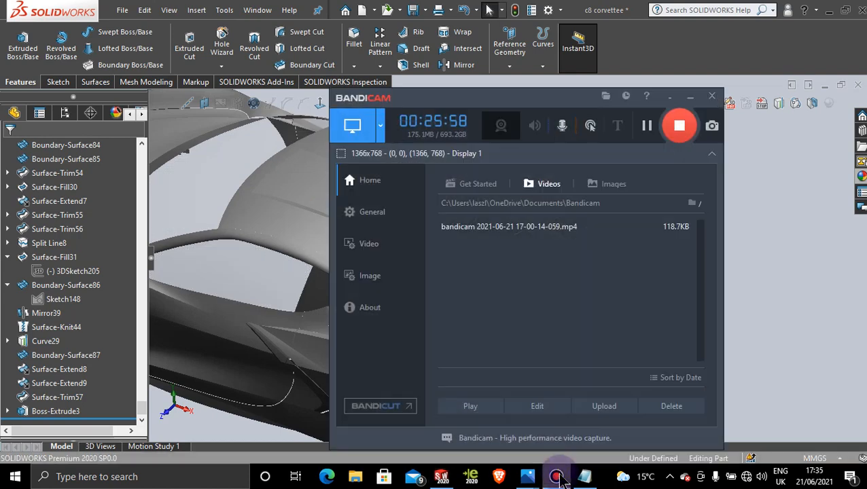
pyautogui.click(556, 476)
pyautogui.moveTo(549, 325); pyautogui.dragTo(594, 364, button='middle')
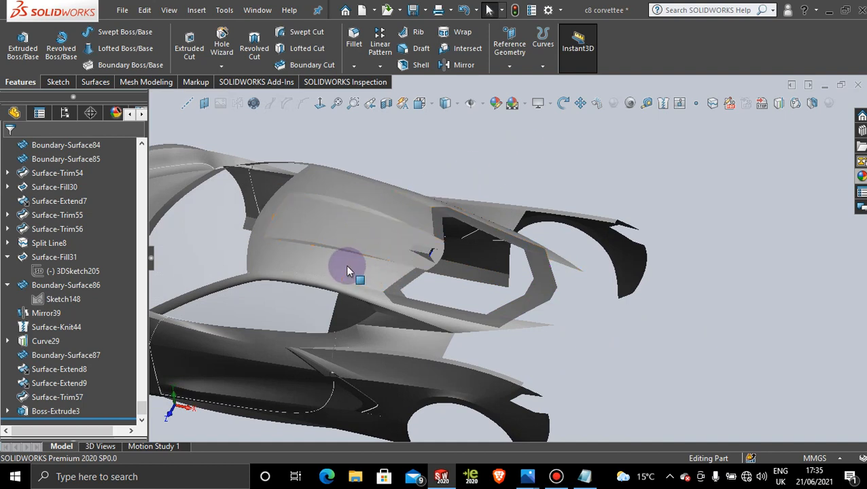
pyautogui.scroll(-6, 445, 293)
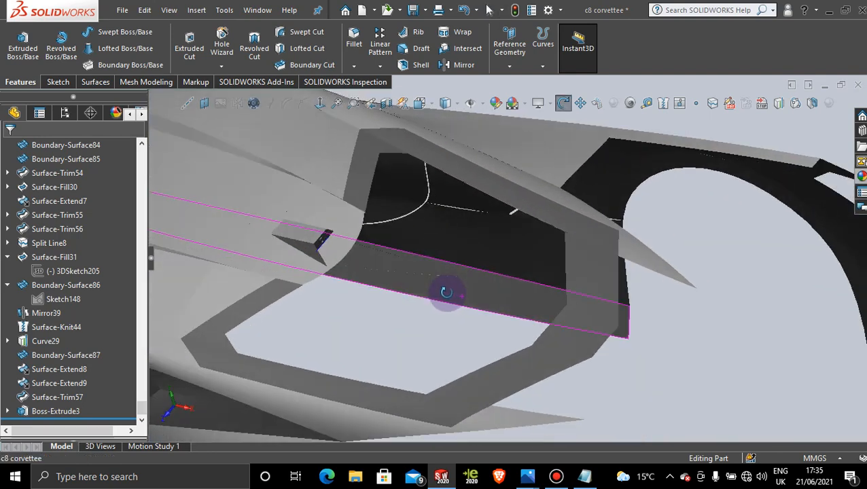
pyautogui.scroll(-10, 447, 298)
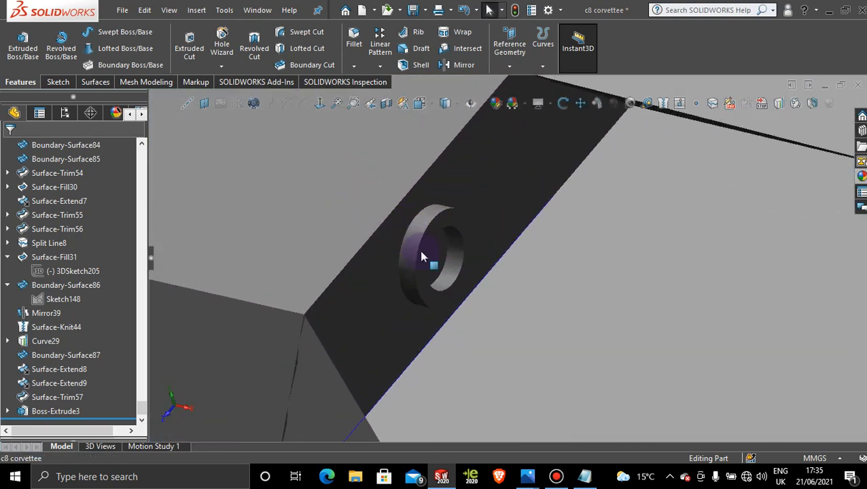
pyautogui.scroll(-3, 421, 257)
pyautogui.moveTo(443, 250); pyautogui.dragTo(438, 242, button='middle')
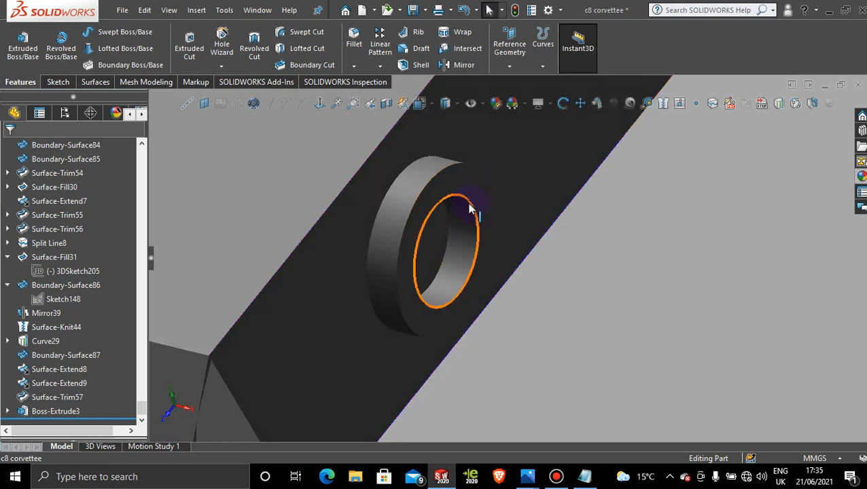
pyautogui.click(103, 83)
pyautogui.click(187, 42)
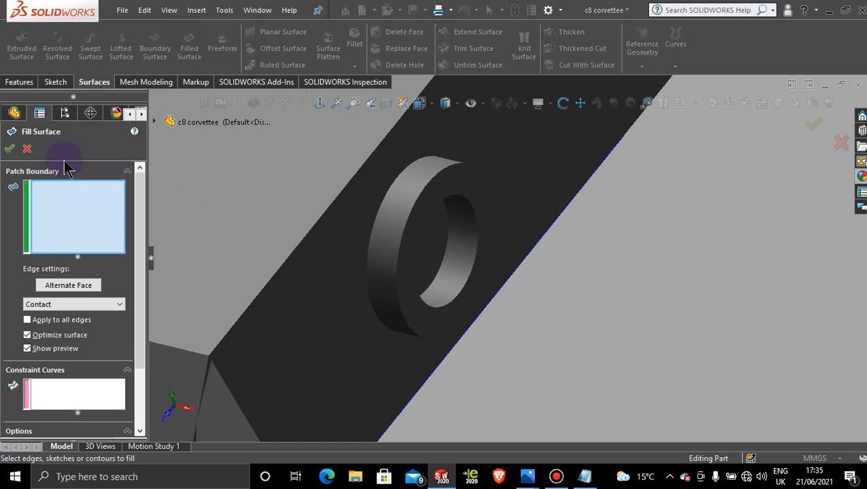
pyautogui.click(25, 149)
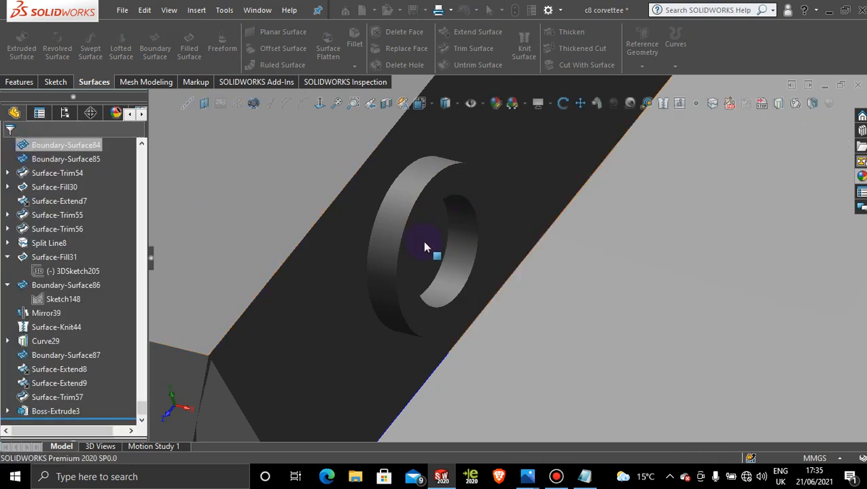
# Step: Start a new sketch on the rear face inside the ring, viewed normal to the face
pyautogui.click(433, 250)
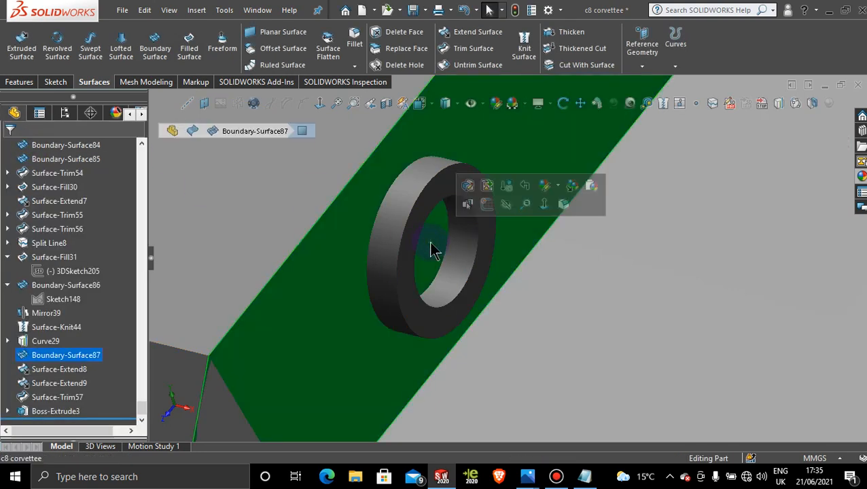
pyautogui.click(468, 204)
pyautogui.click(319, 104)
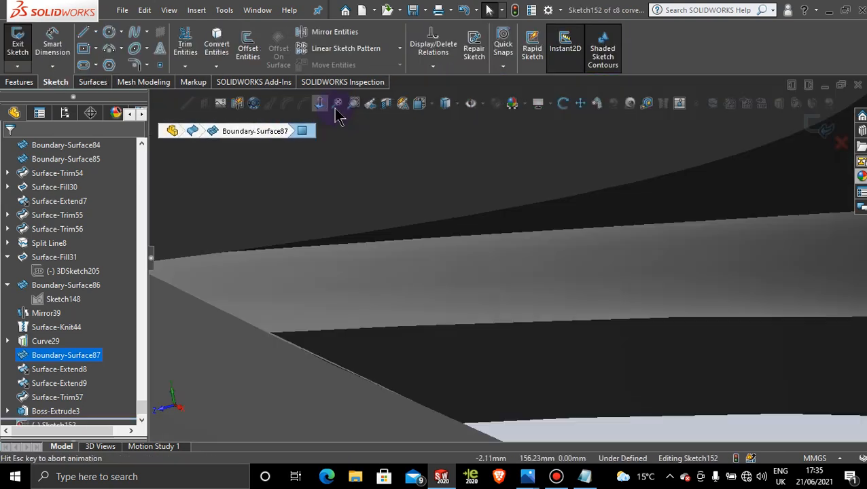
pyautogui.scroll(-8, 500, 204)
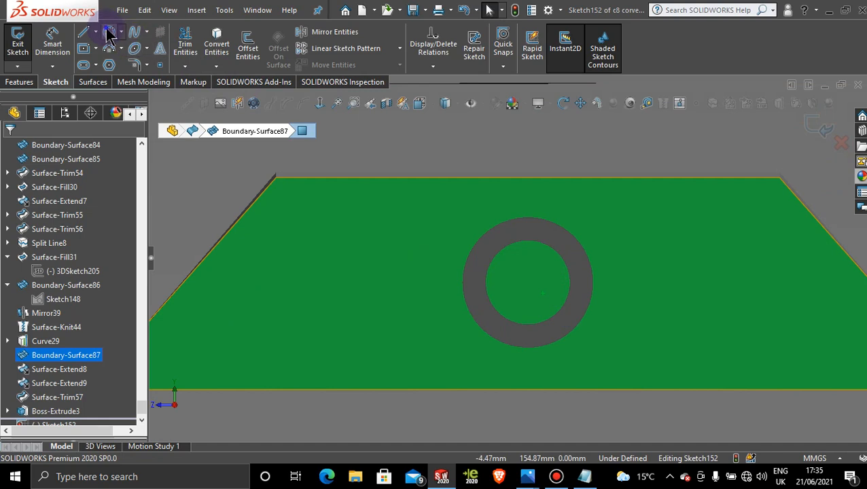
# Step: Switch the display to shaded with edges and undo the stray circle of about 3.51 mm radius around the ring's centre
pyautogui.click(109, 33)
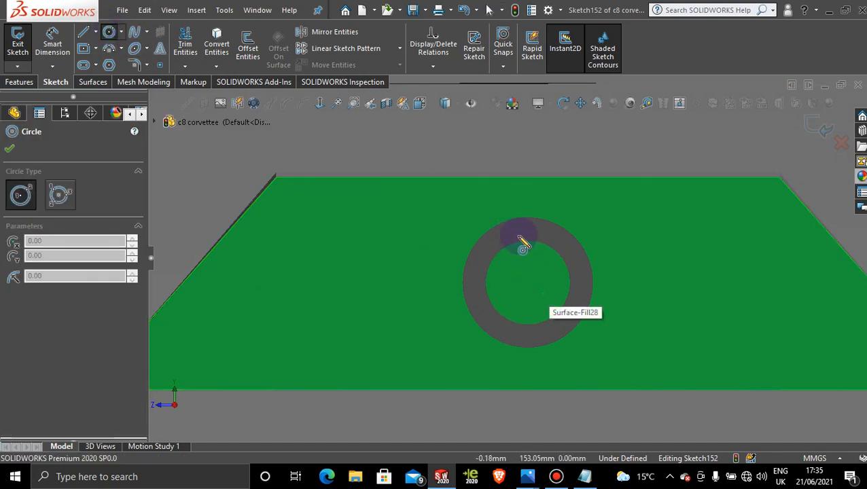
pyautogui.click(528, 284)
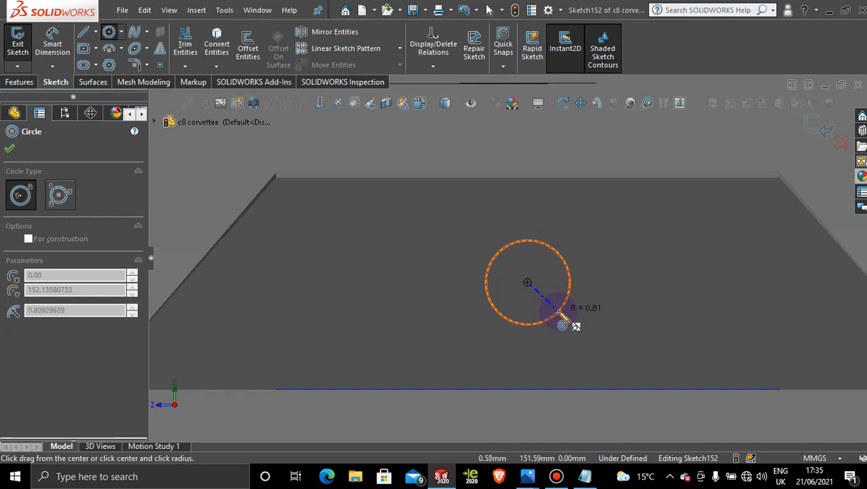
pyautogui.click(459, 110)
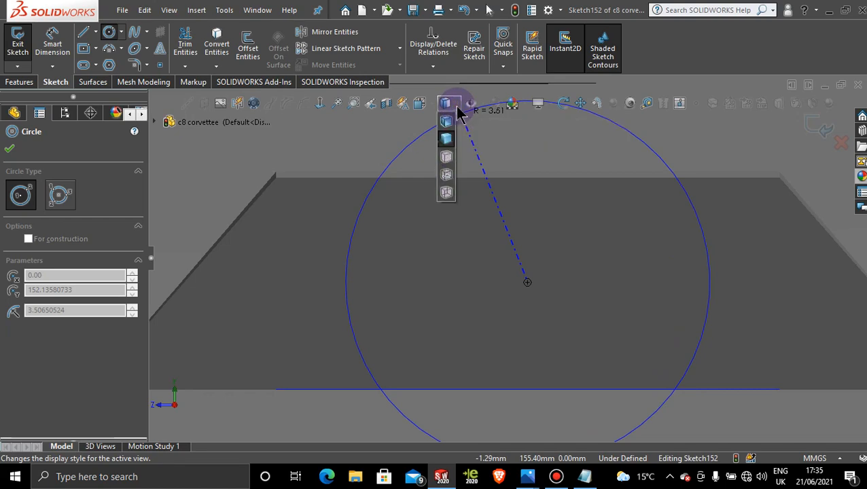
pyautogui.click(449, 133)
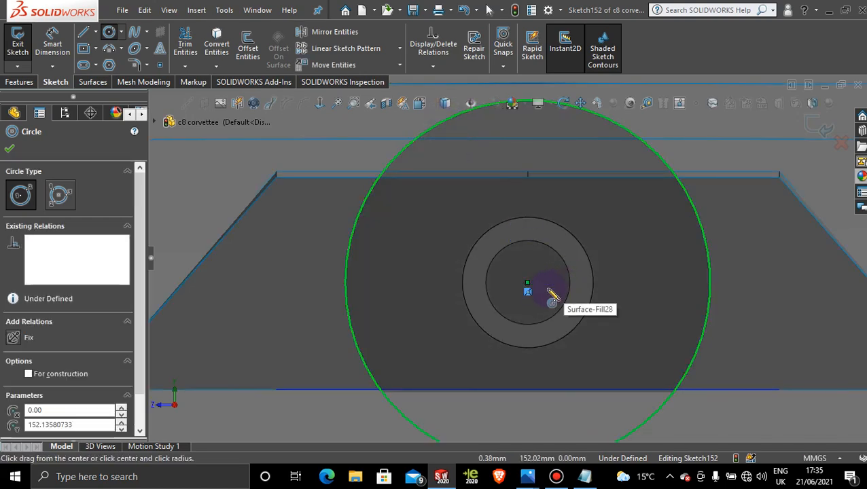
pyautogui.hotkey('ctrl', 'z')
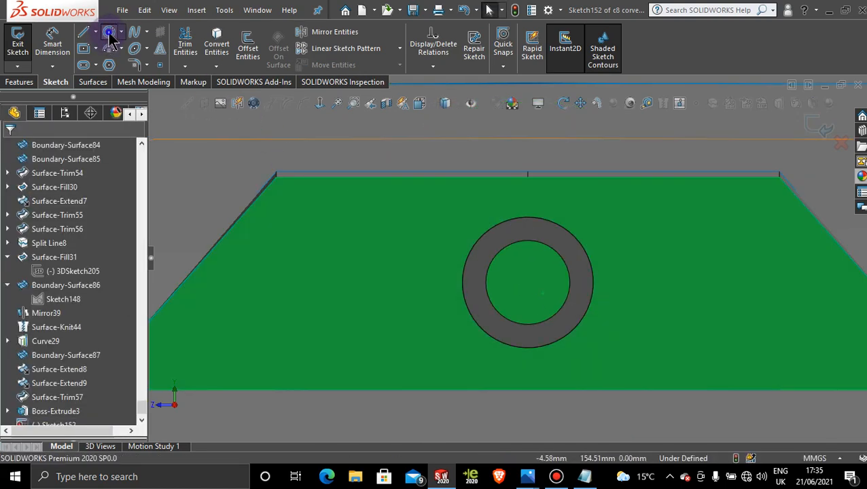
# Step: Sketch a circle of about 0.72 mm radius concentric with the ring, just inside its inner edge
pyautogui.click(108, 33)
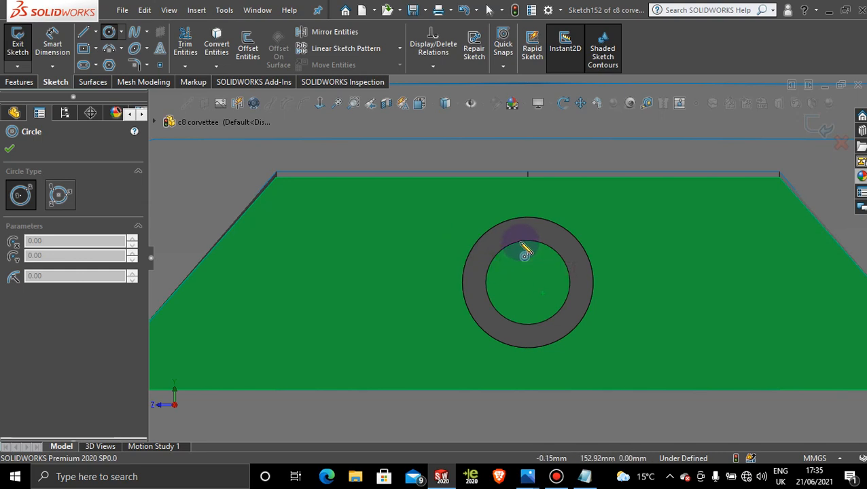
pyautogui.click(528, 281)
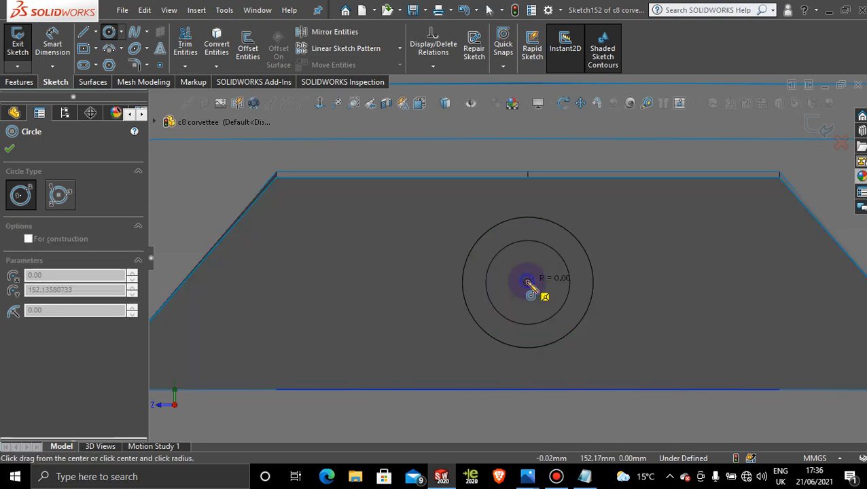
pyautogui.scroll(-4, 545, 298)
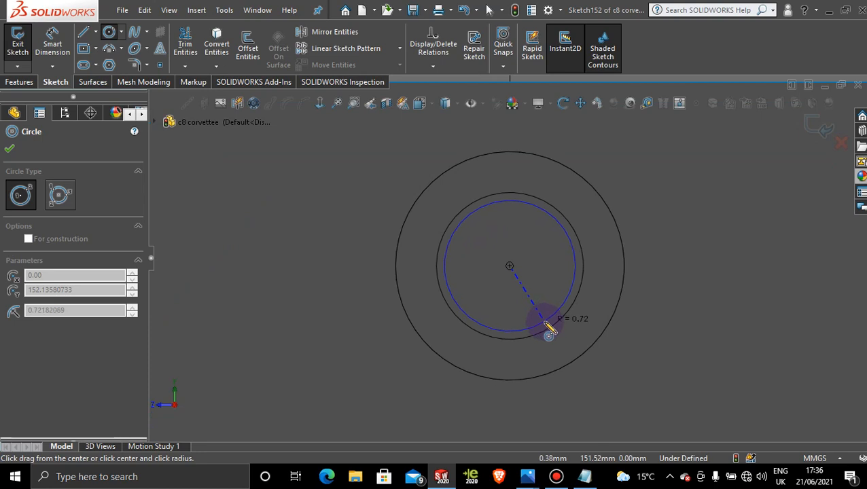
pyautogui.click(549, 330)
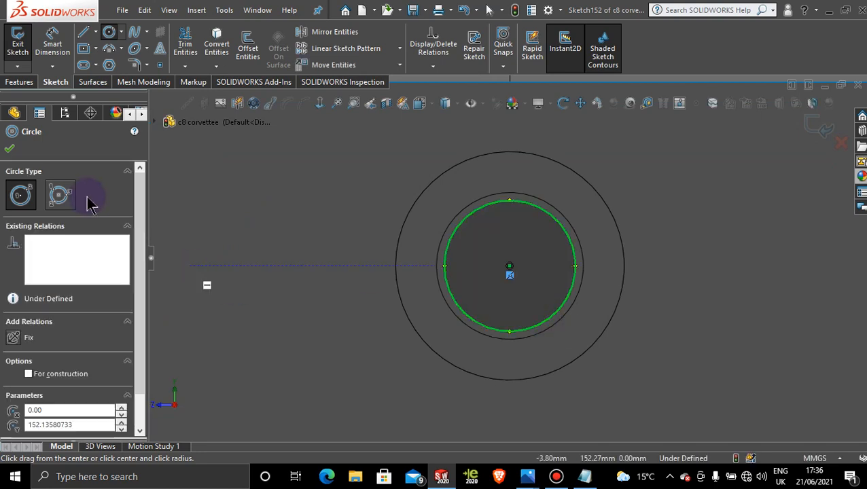
pyautogui.click(11, 149)
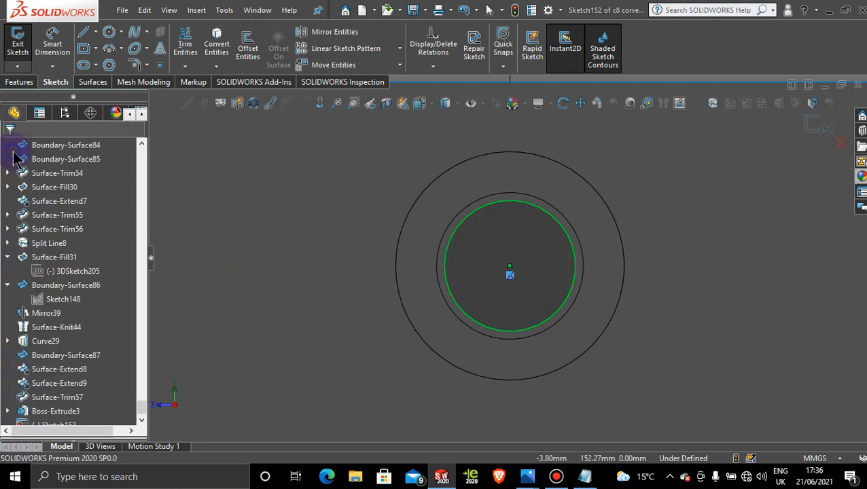
# Step: Extrude the inner circle 0.5 mm blind outward from the rear face, with merge result enabled
pyautogui.click(19, 81)
pyautogui.click(24, 60)
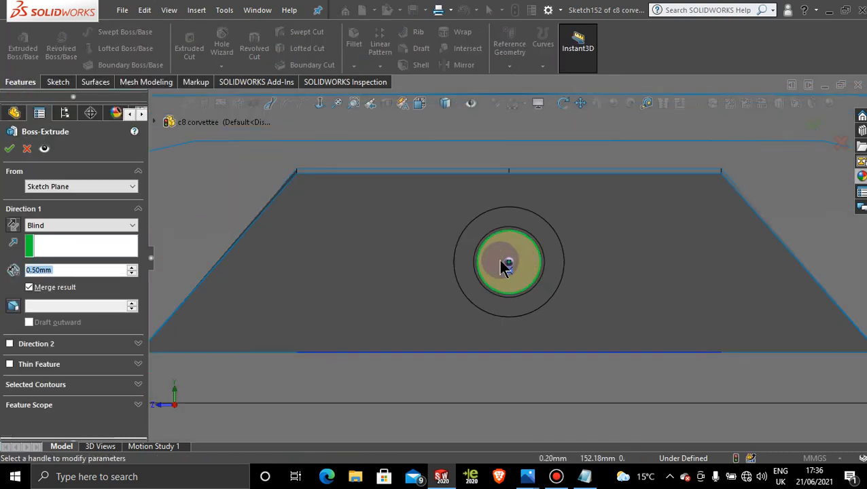
pyautogui.moveTo(455, 254); pyautogui.dragTo(534, 304, button='middle')
pyautogui.scroll(-5, 504, 257)
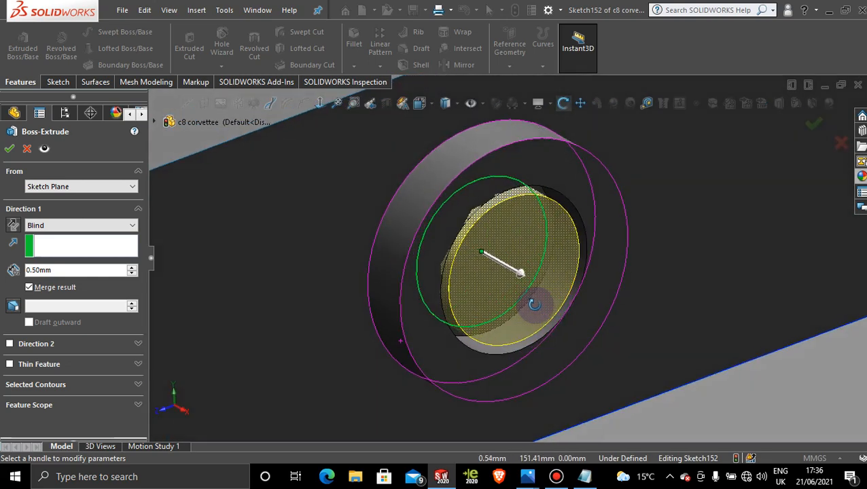
pyautogui.click(8, 151)
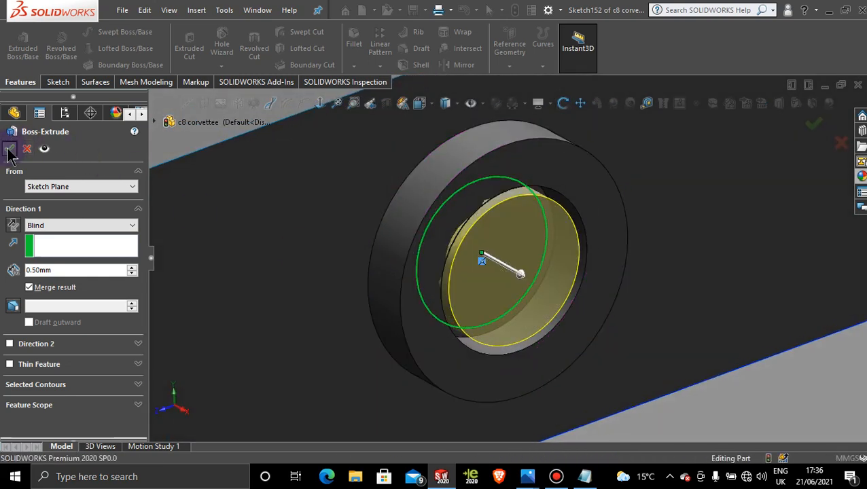
pyautogui.scroll(1, 732, 247)
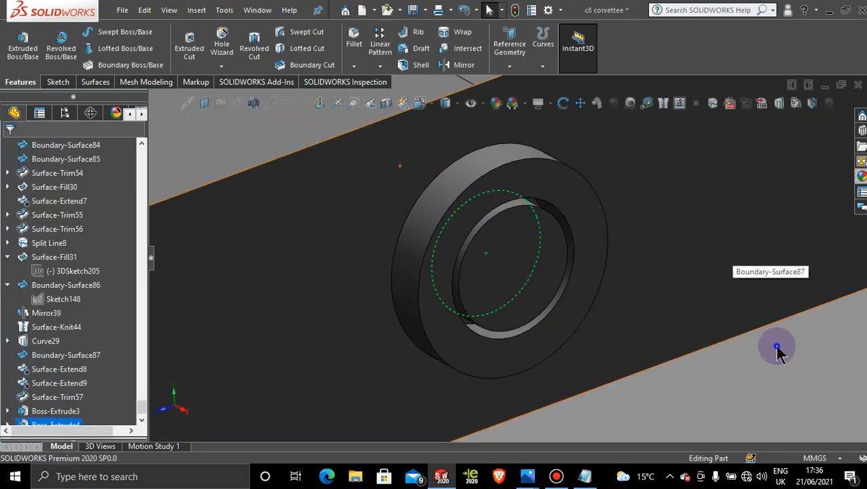
pyautogui.click(778, 348)
pyautogui.scroll(-1, 522, 232)
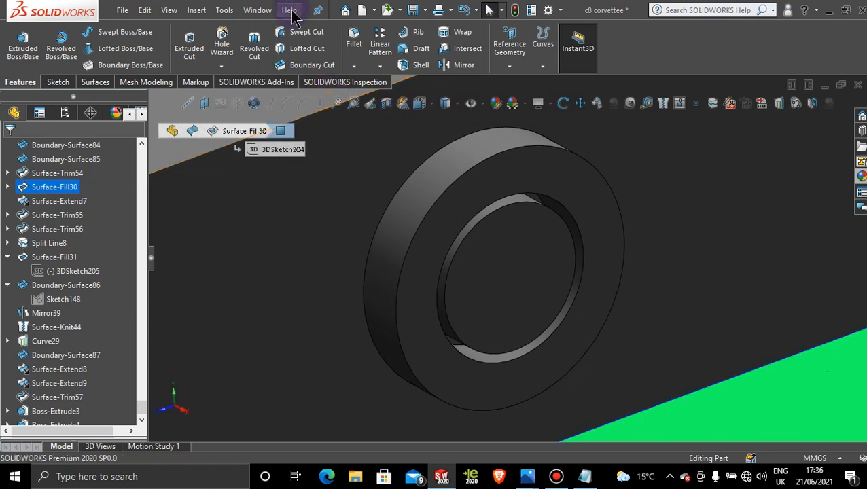
# Step: Start a Dome feature on the front face of the inner disc within the ring
pyautogui.click(94, 84)
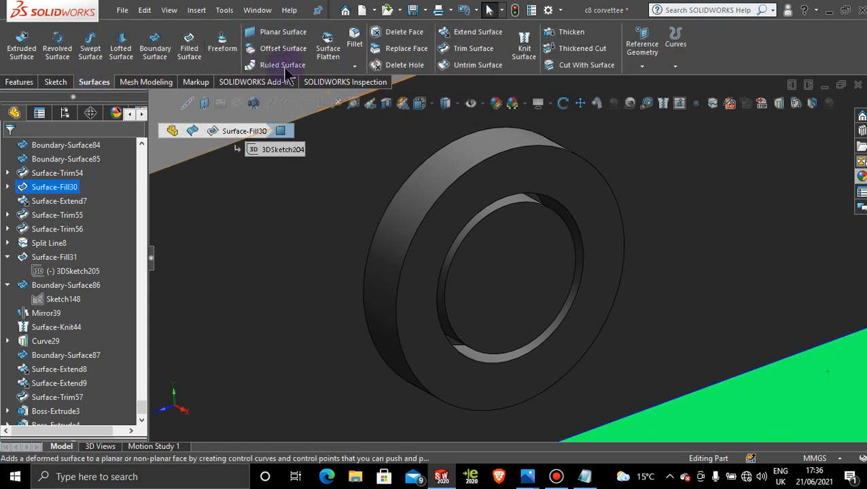
pyautogui.click(224, 11)
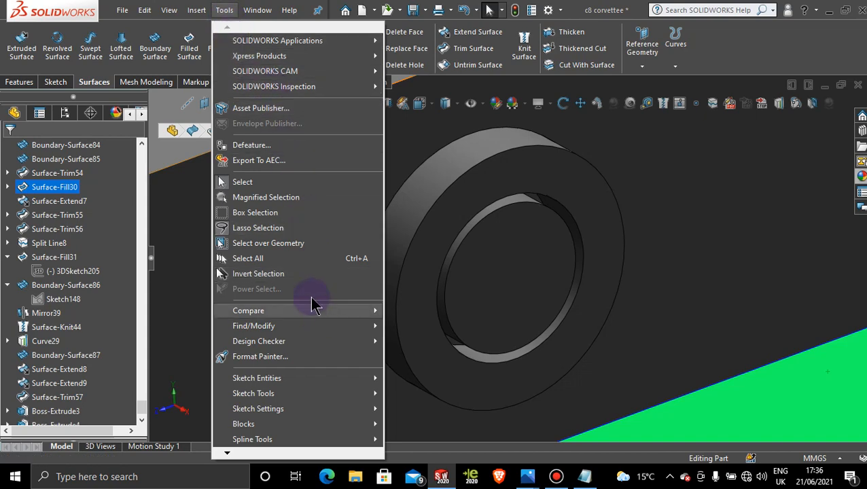
pyautogui.click(207, 17)
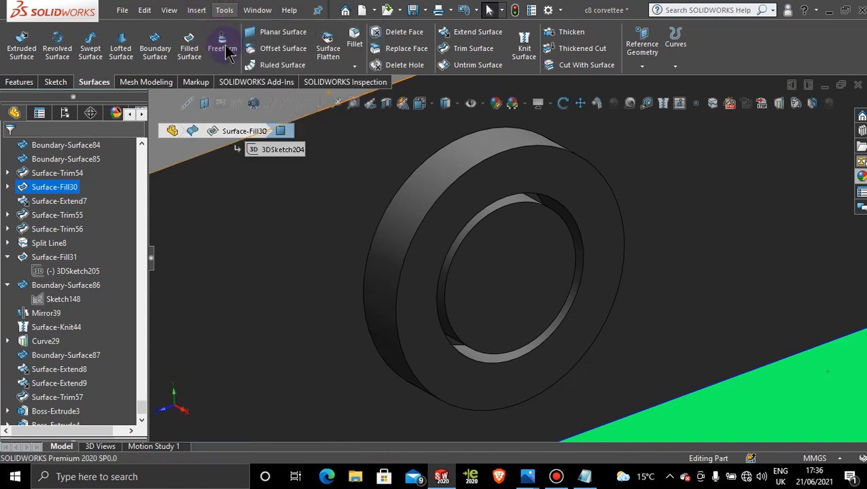
pyautogui.click(200, 13)
pyautogui.moveTo(231, 75)
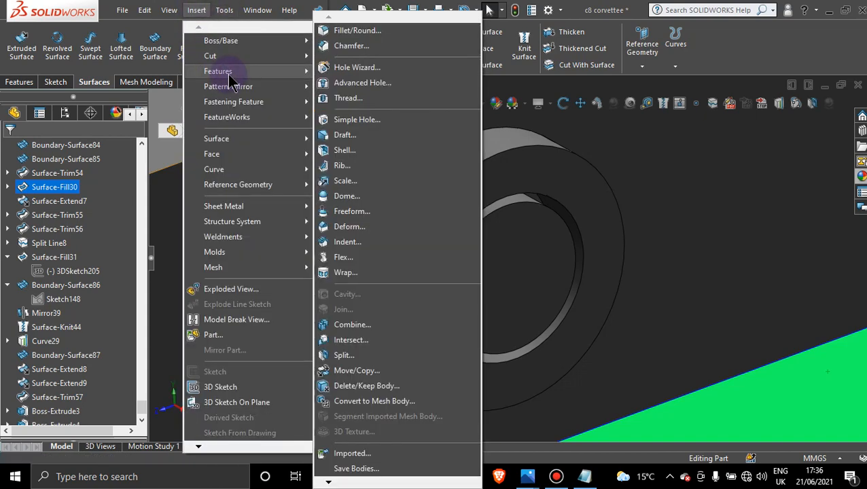
pyautogui.click(372, 197)
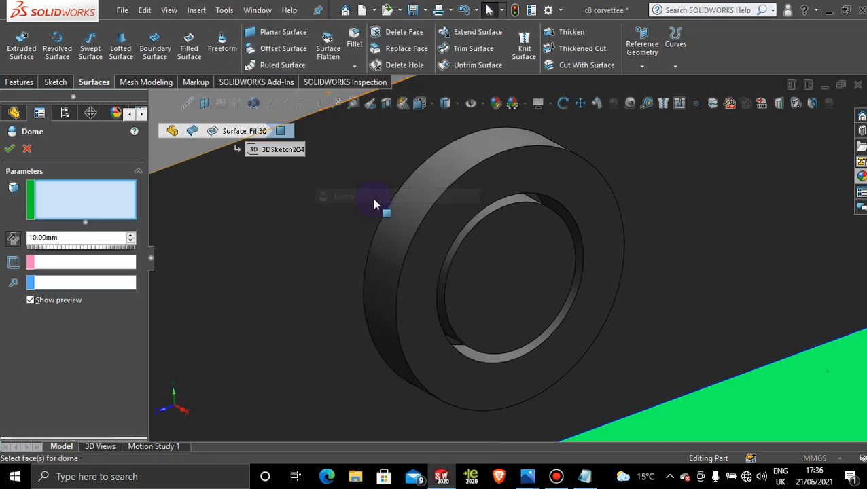
pyautogui.click(492, 269)
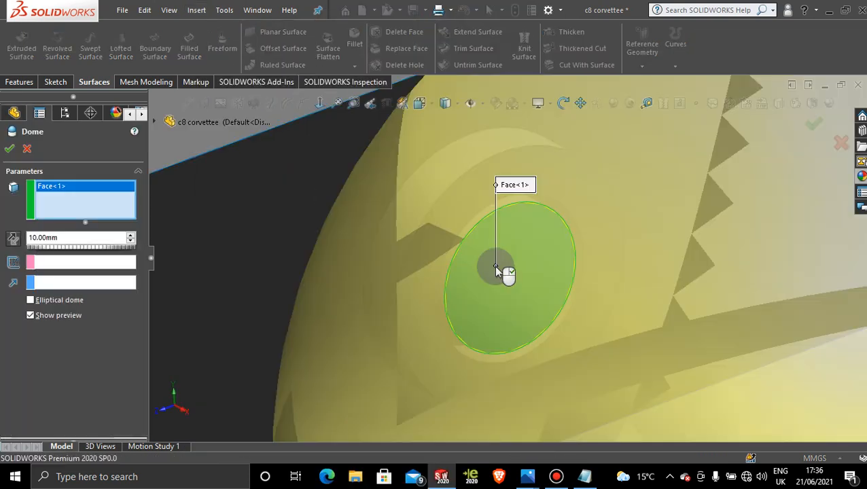
pyautogui.scroll(9, 590, 305)
pyautogui.moveTo(590, 307)
pyautogui.mouseDown(button='middle')
pyautogui.moveTo(551, 286)
pyautogui.moveTo(620, 263)
pyautogui.moveTo(594, 309)
pyautogui.mouseUp(button='middle')
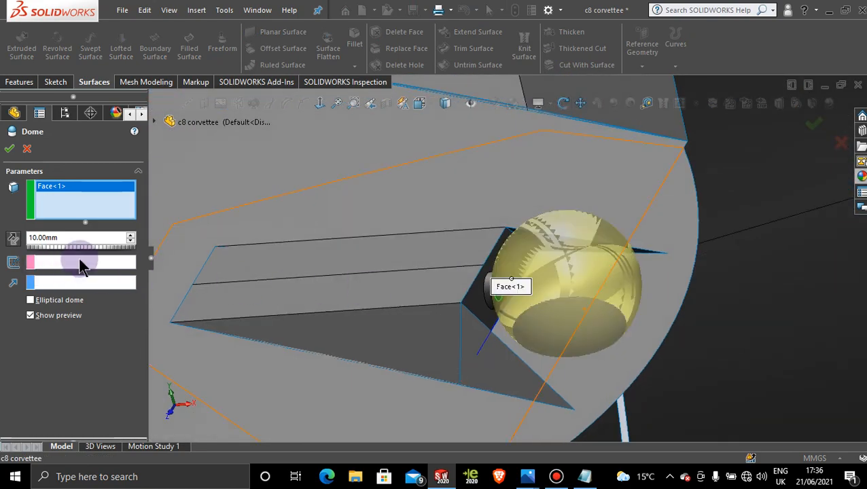
# Step: Try dome distances of 3 mm and 0.5 mm on the disc face and check the preview
pyautogui.doubleClick(55, 238)
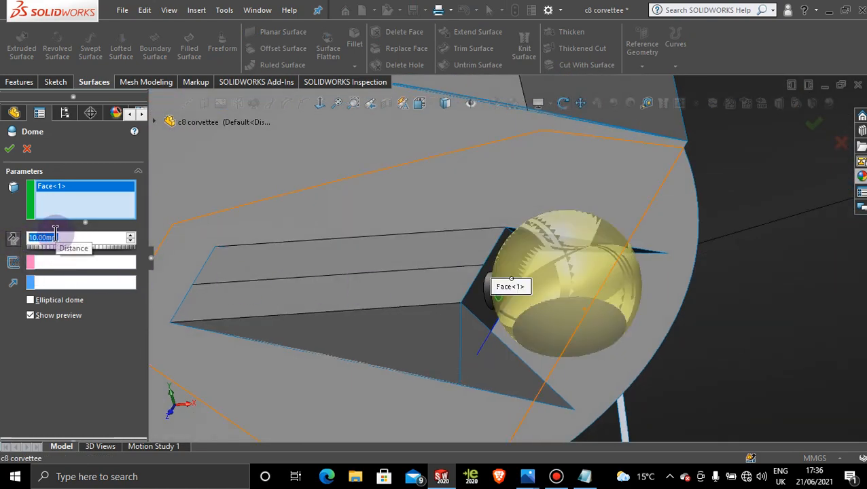
pyautogui.write('3')
pyautogui.press('Return')
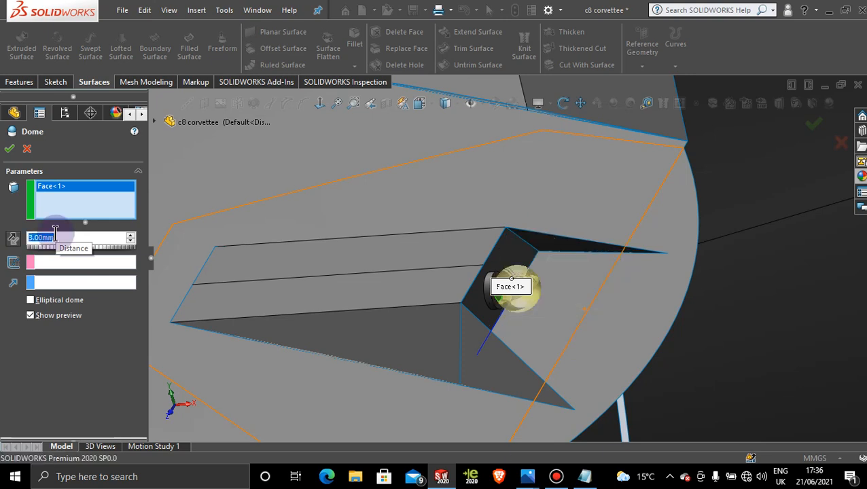
pyautogui.click(98, 237)
pyautogui.write('-')
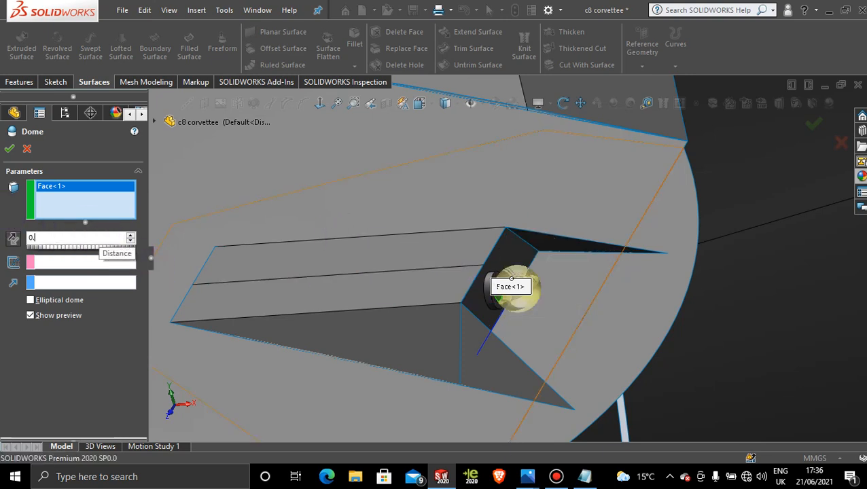
pyautogui.press('Return')
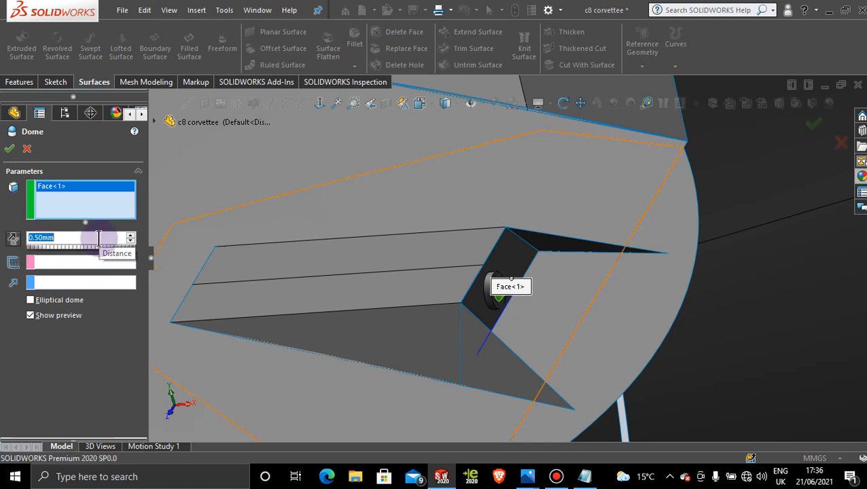
pyautogui.scroll(-3, 533, 301)
pyautogui.scroll(-2, 531, 298)
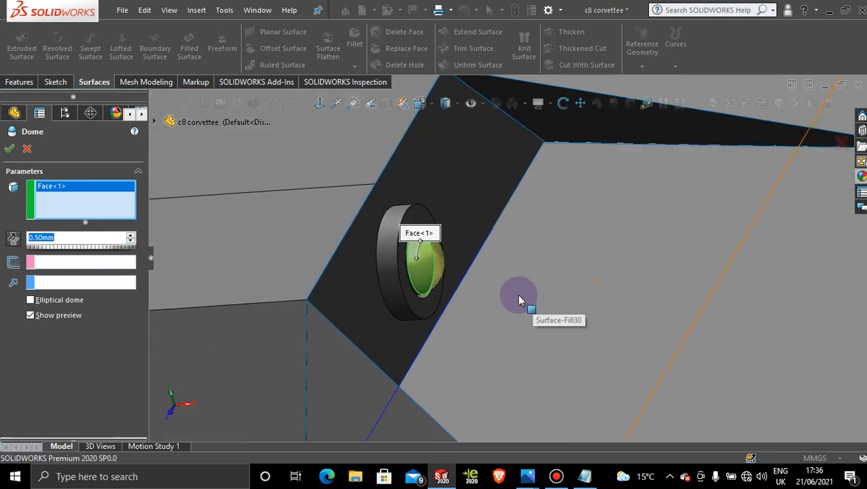
pyautogui.moveTo(435, 232); pyautogui.dragTo(440, 155)
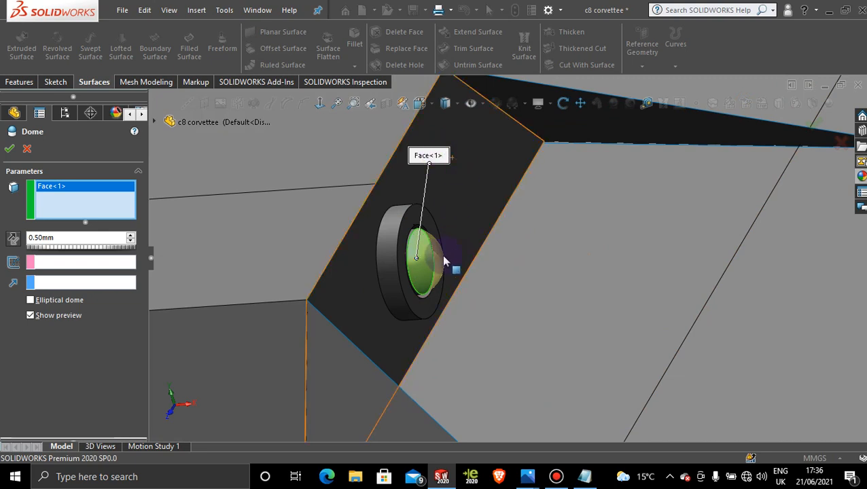
# Step: Set the dome distance to 0.2 mm and accept the feature
pyautogui.scroll(-2, 511, 259)
pyautogui.moveTo(78, 238); pyautogui.dragTo(27, 237)
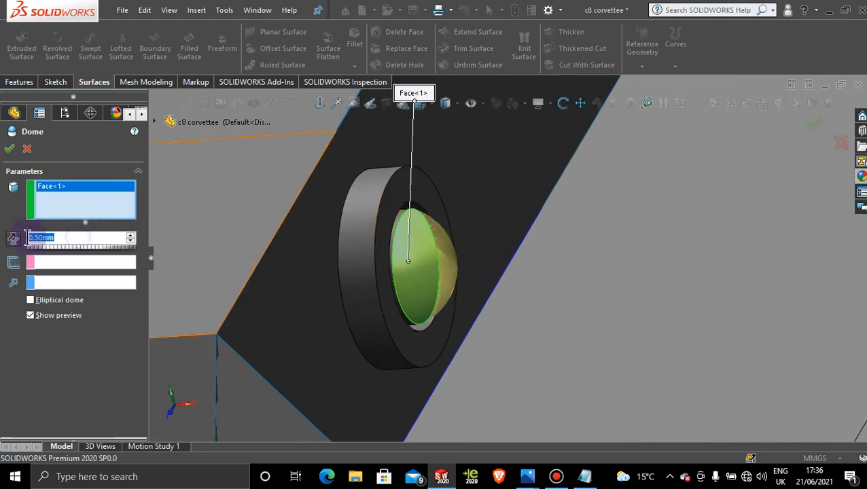
pyautogui.write('0.2')
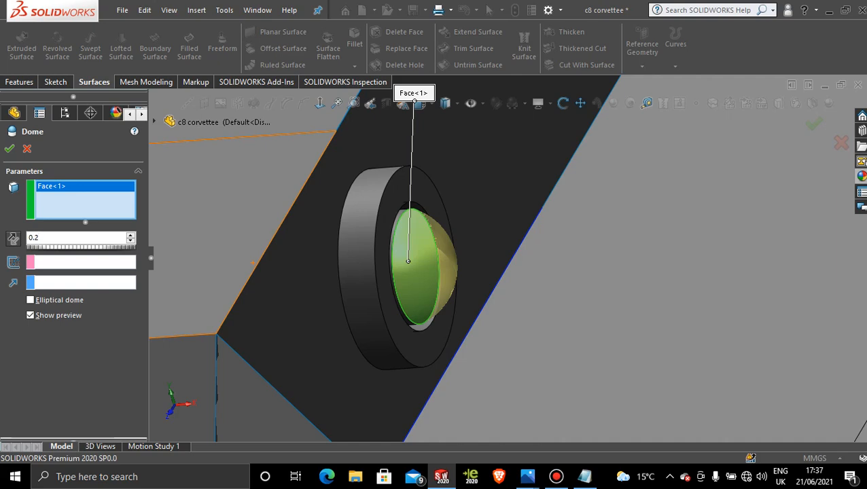
pyautogui.press('Return')
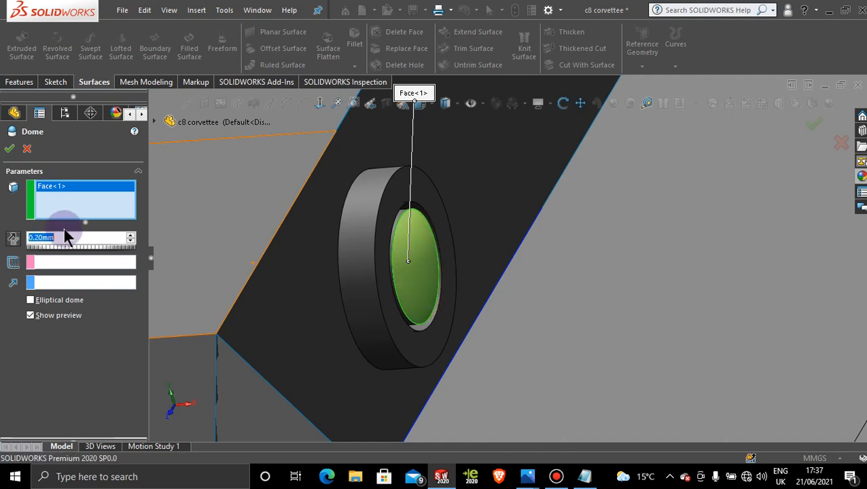
pyautogui.moveTo(324, 234); pyautogui.dragTo(411, 267, button='middle')
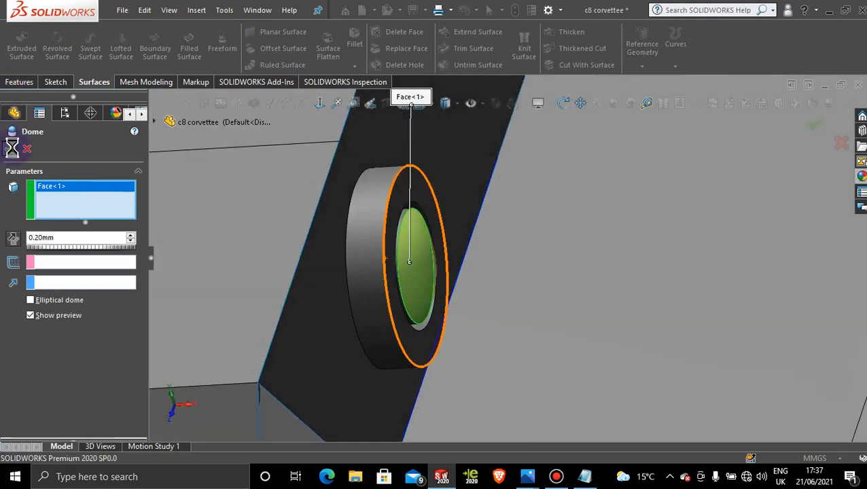
# Step: Apply the green thick glass appearance from the Thick Gloss glass category to the dome feature
pyautogui.scroll(5, 551, 236)
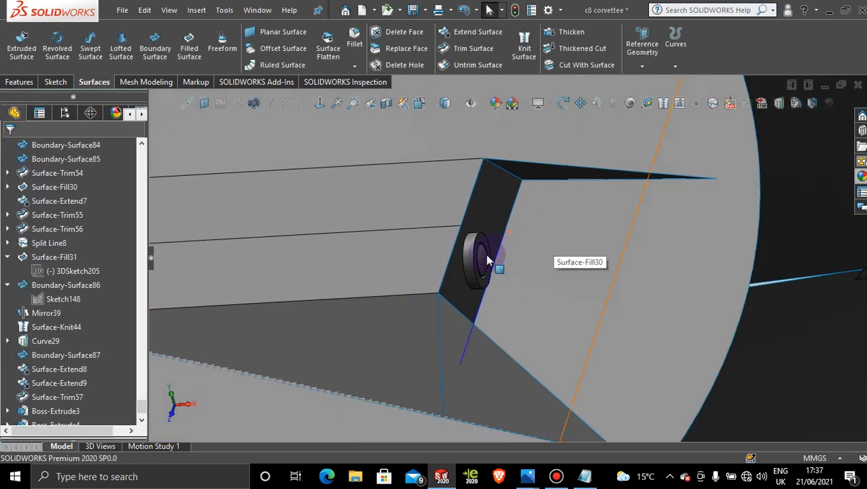
pyautogui.moveTo(482, 261); pyautogui.dragTo(480, 297, button='middle')
pyautogui.scroll(-5, 483, 276)
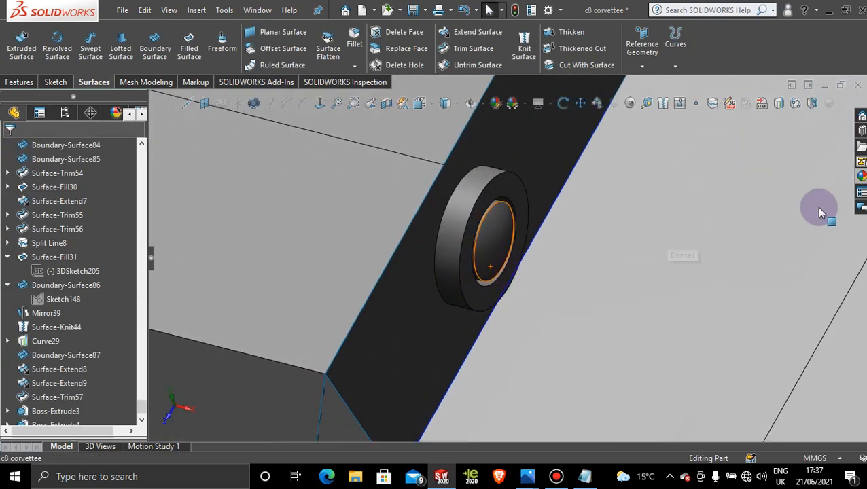
pyautogui.click(861, 176)
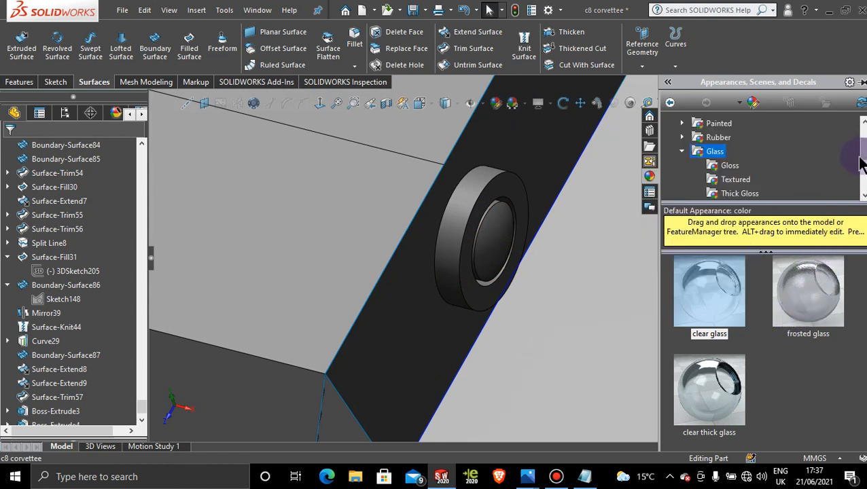
pyautogui.click(740, 194)
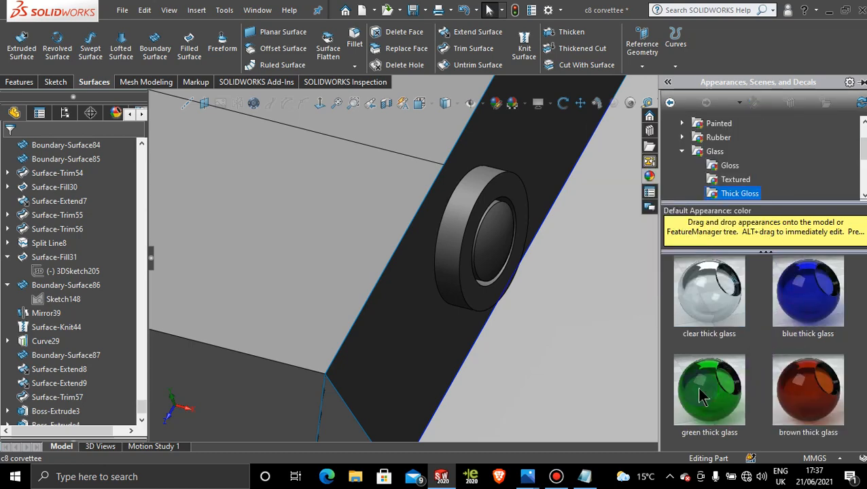
pyautogui.moveTo(709, 388); pyautogui.dragTo(500, 243)
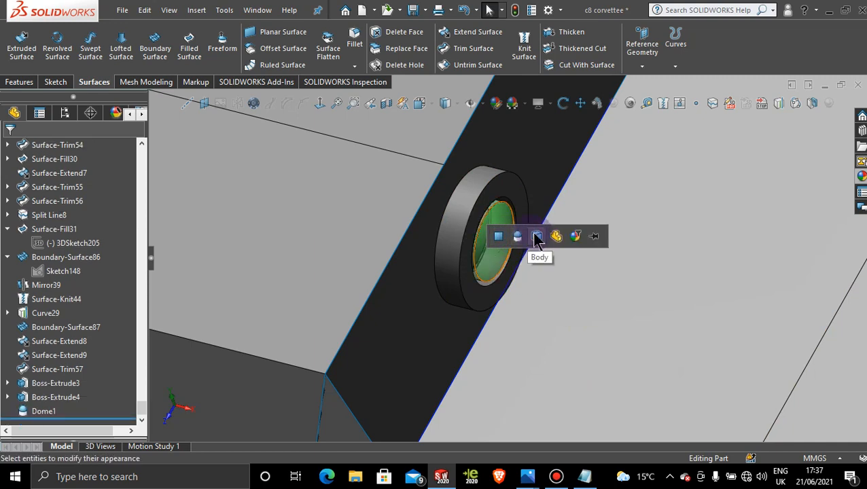
pyautogui.click(519, 235)
# Step: Examine the green domed lens, the raised roof detail, the rear-window frame and the whole body from several angles
pyautogui.scroll(7, 608, 300)
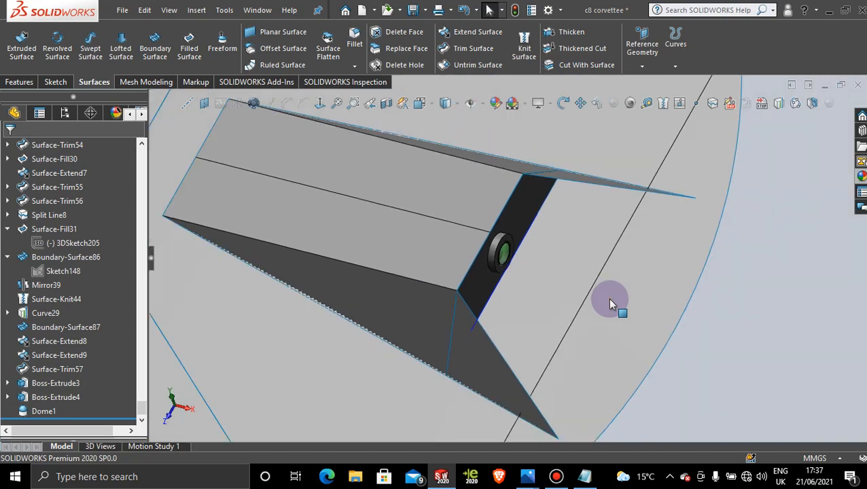
pyautogui.moveTo(528, 300); pyautogui.dragTo(505, 225, button='middle')
pyautogui.scroll(-4, 529, 250)
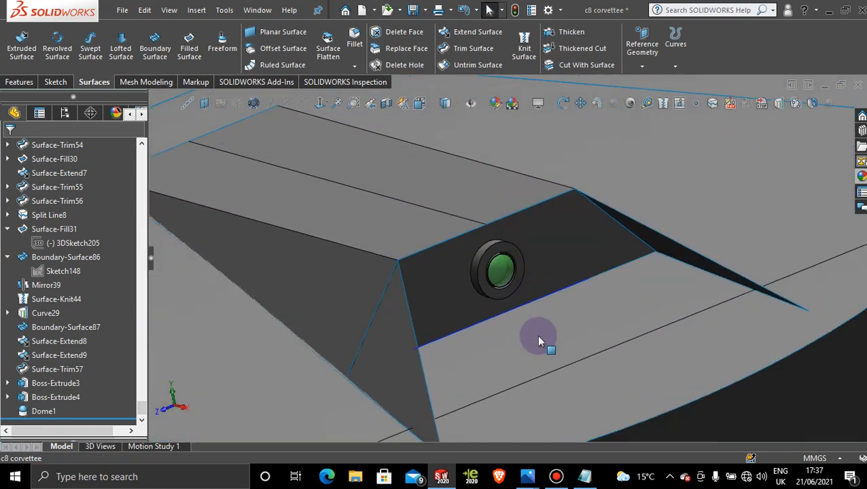
pyautogui.scroll(9, 530, 279)
pyautogui.moveTo(525, 284); pyautogui.dragTo(562, 226, button='middle')
pyautogui.scroll(4, 557, 245)
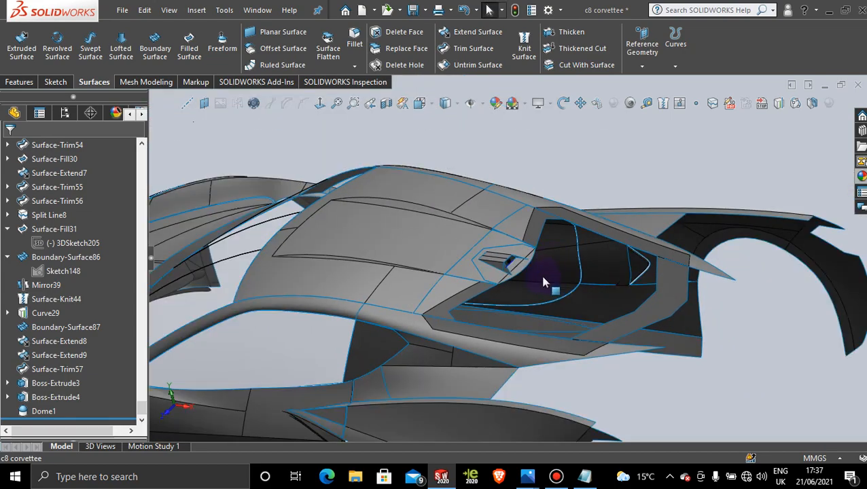
pyautogui.moveTo(543, 282); pyautogui.dragTo(461, 354, button='middle')
pyautogui.scroll(-5, 441, 358)
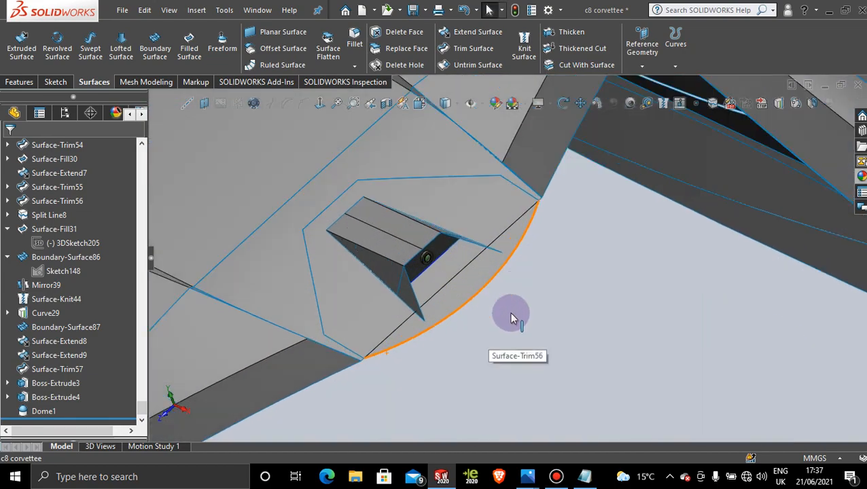
pyautogui.scroll(4, 509, 322)
pyautogui.moveTo(509, 324); pyautogui.dragTo(483, 337, button='middle')
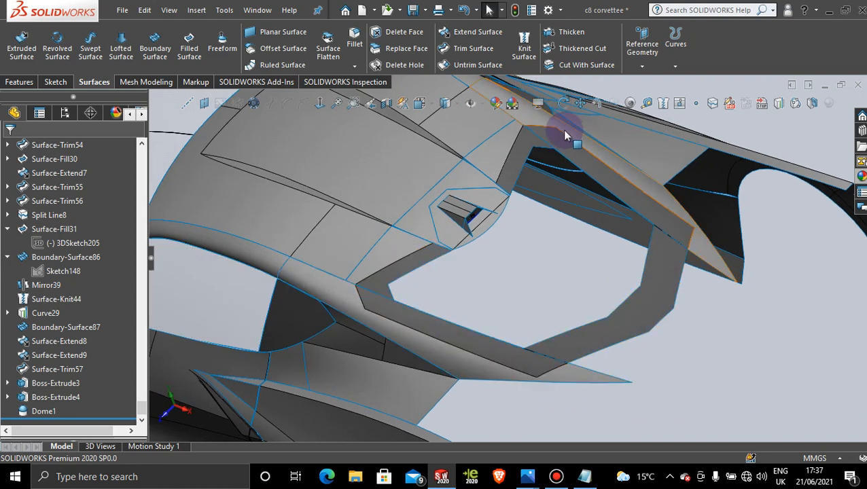
pyautogui.scroll(5, 611, 258)
pyautogui.moveTo(537, 303); pyautogui.dragTo(525, 305, button='middle')
pyautogui.scroll(-5, 501, 277)
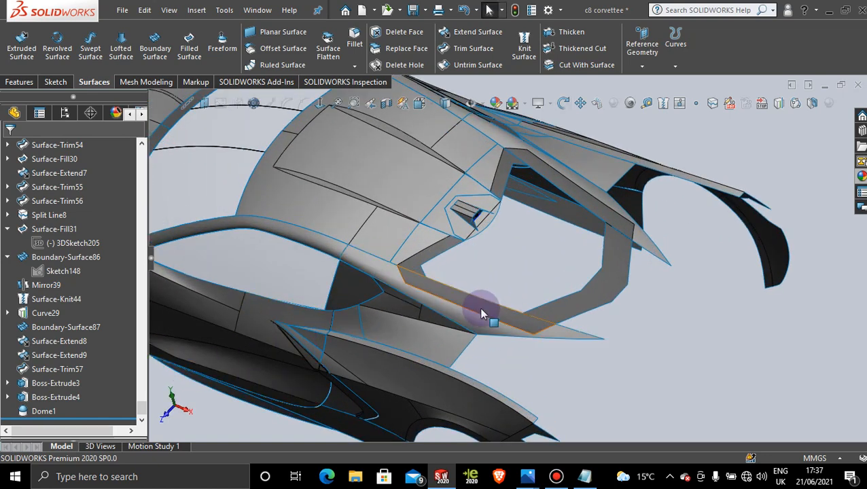
pyautogui.scroll(8, 503, 299)
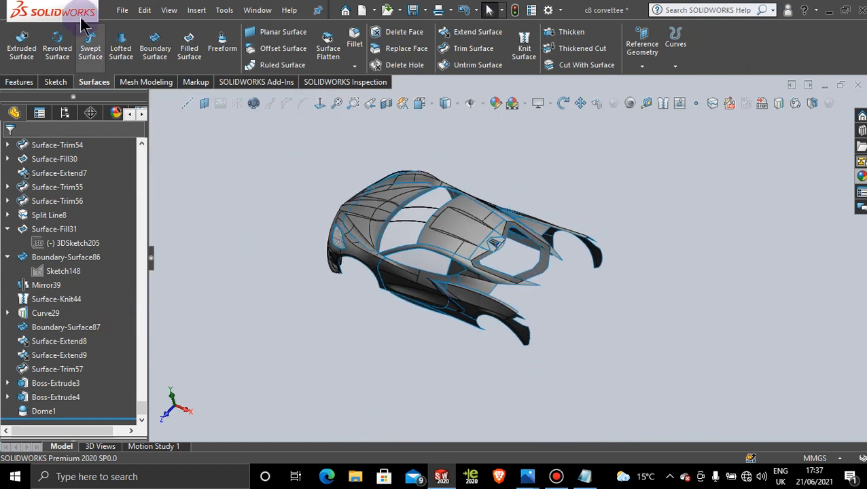
pyautogui.click(557, 477)
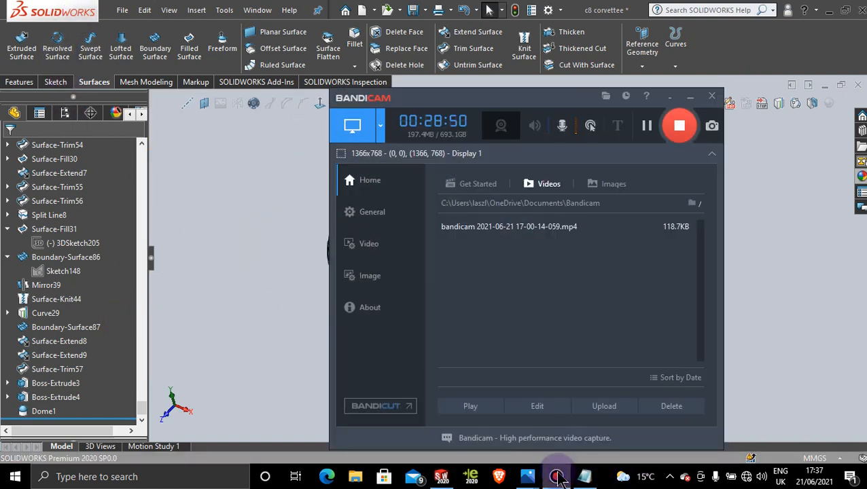
pyautogui.click(556, 477)
# Step: Activate Display State 1 with the reference images and planes, and view the car normal to the Top Plane
pyautogui.click(64, 112)
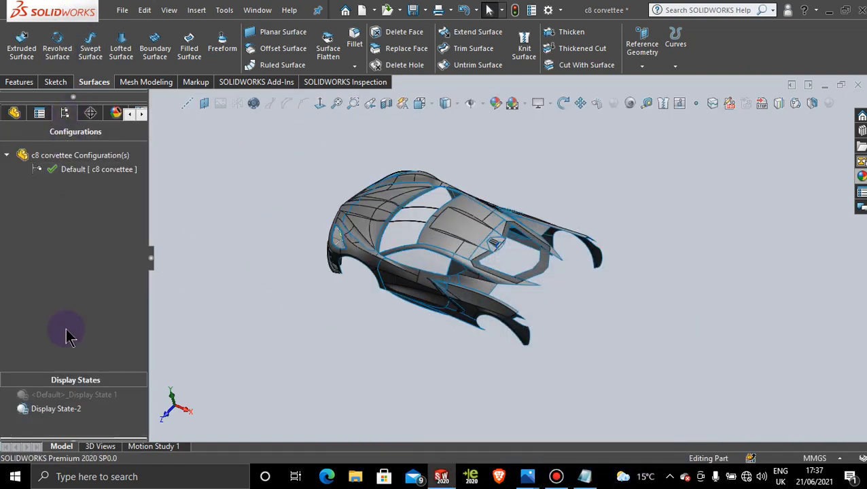
pyautogui.moveTo(62, 333); pyautogui.dragTo(87, 383)
pyautogui.click(83, 395)
pyautogui.click(84, 395)
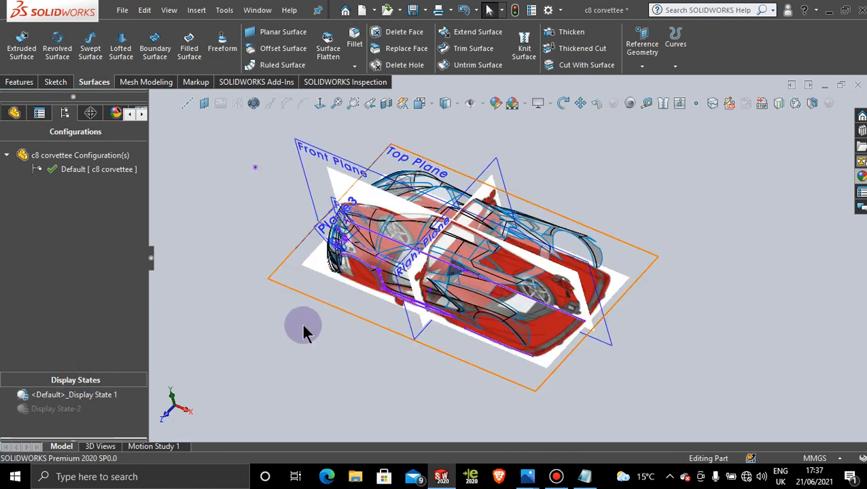
pyautogui.moveTo(304, 333)
pyautogui.mouseDown(button='middle')
pyautogui.moveTo(285, 311)
pyautogui.moveTo(316, 316)
pyautogui.moveTo(317, 331)
pyautogui.mouseUp(button='middle')
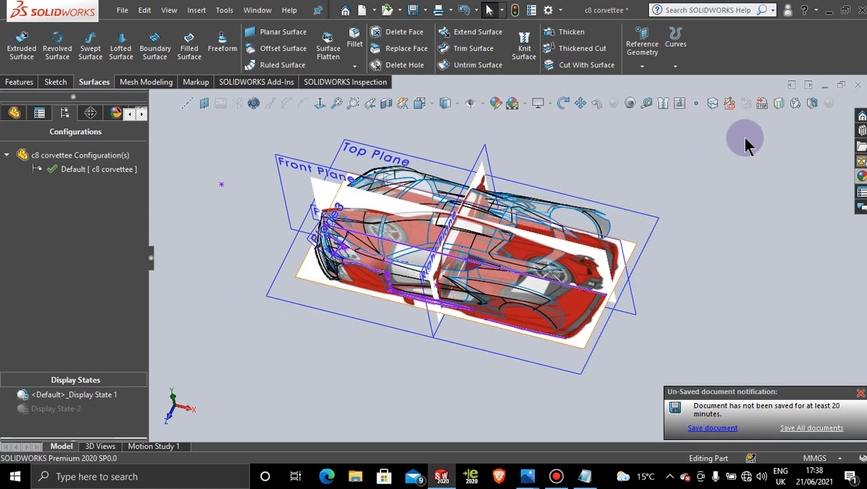
pyautogui.click(653, 228)
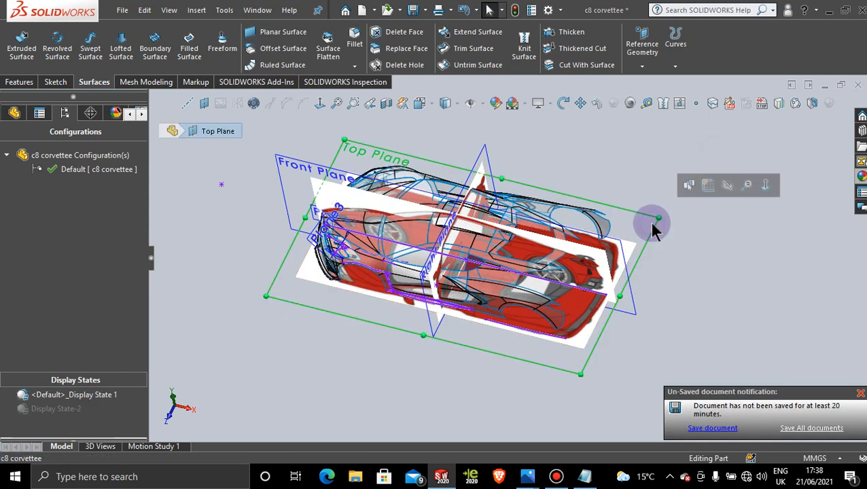
pyautogui.click(319, 103)
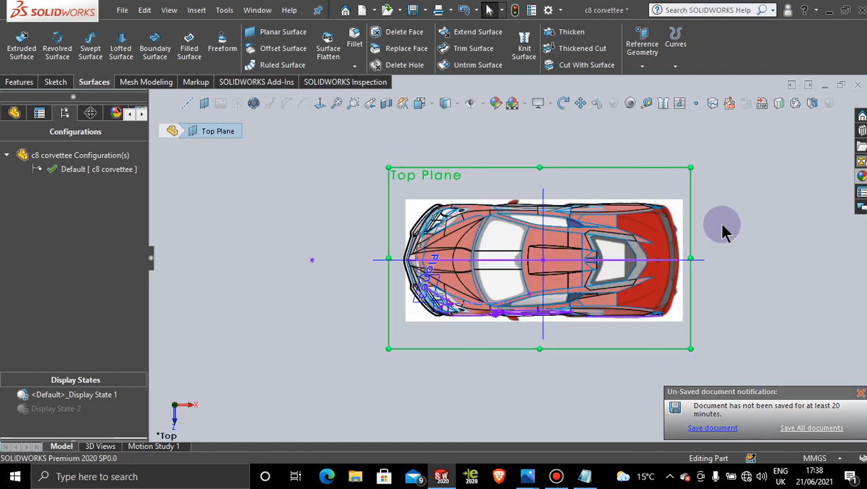
# Step: Examine the rear-window frame, its opening and the surrounding rear body against the top-view reference image
pyautogui.scroll(-4, 719, 224)
pyautogui.scroll(3, 696, 269)
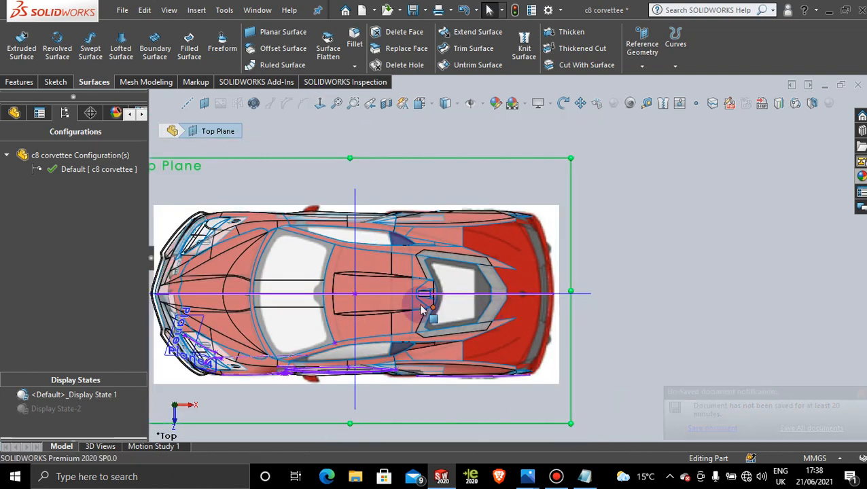
pyautogui.scroll(-4, 451, 285)
pyautogui.scroll(-3, 483, 298)
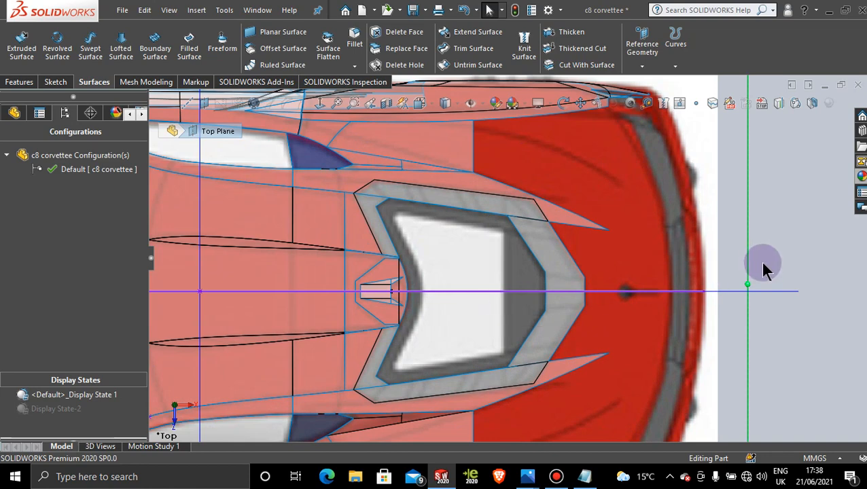
pyautogui.scroll(2, 509, 355)
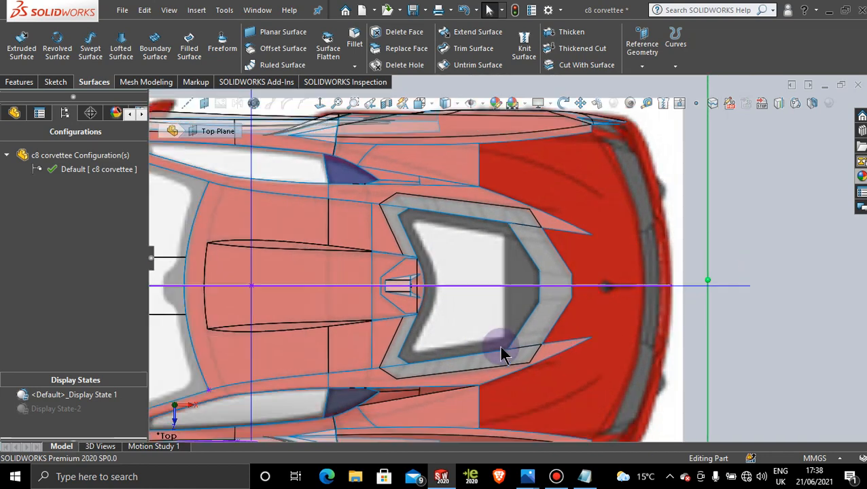
pyautogui.scroll(-1, 476, 307)
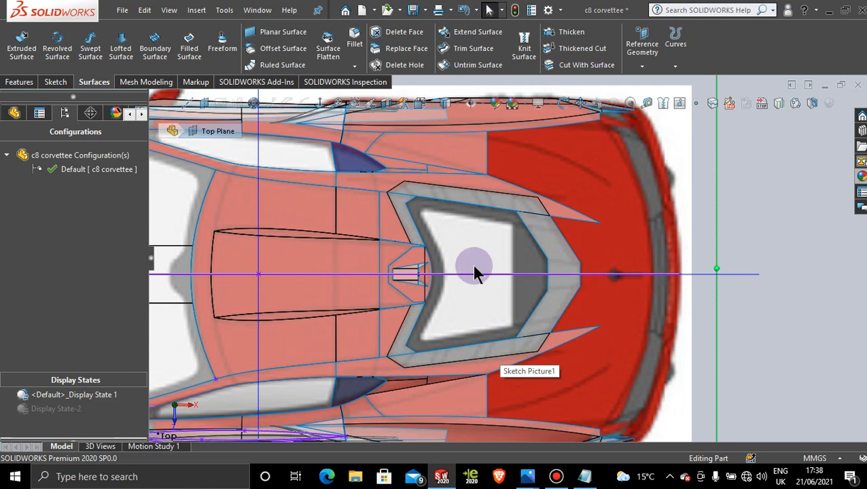
pyautogui.scroll(-2, 474, 272)
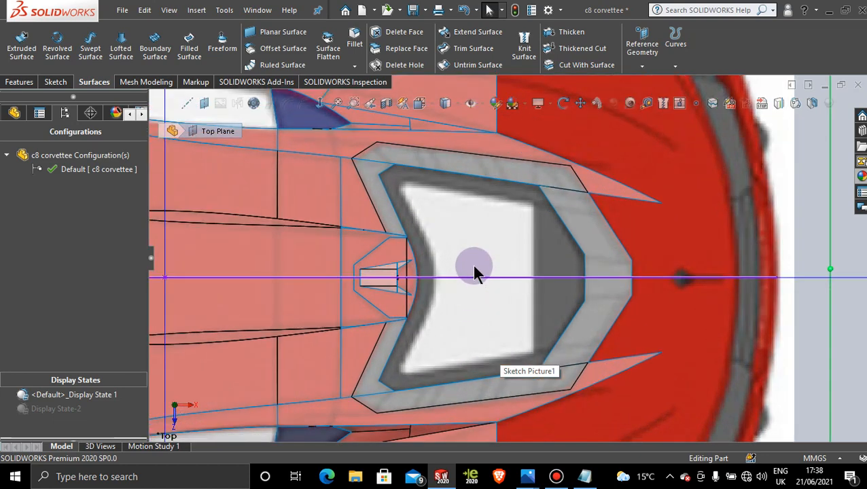
pyautogui.scroll(1, 453, 322)
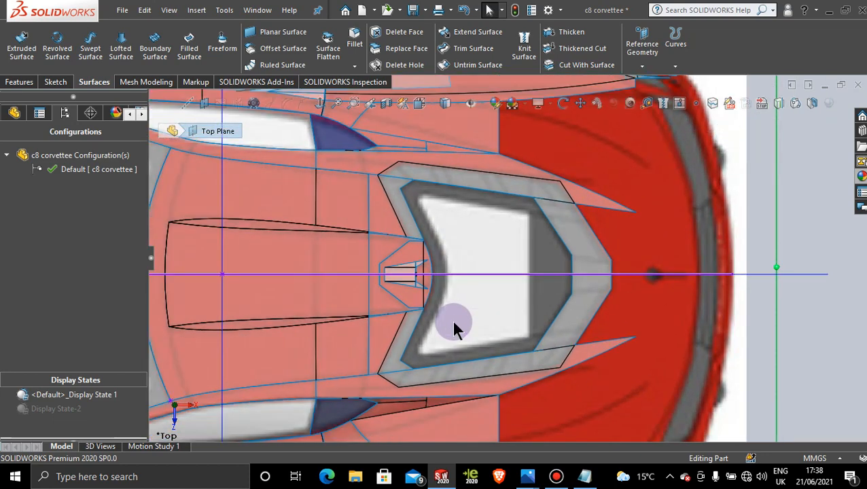
pyautogui.scroll(-2, 453, 322)
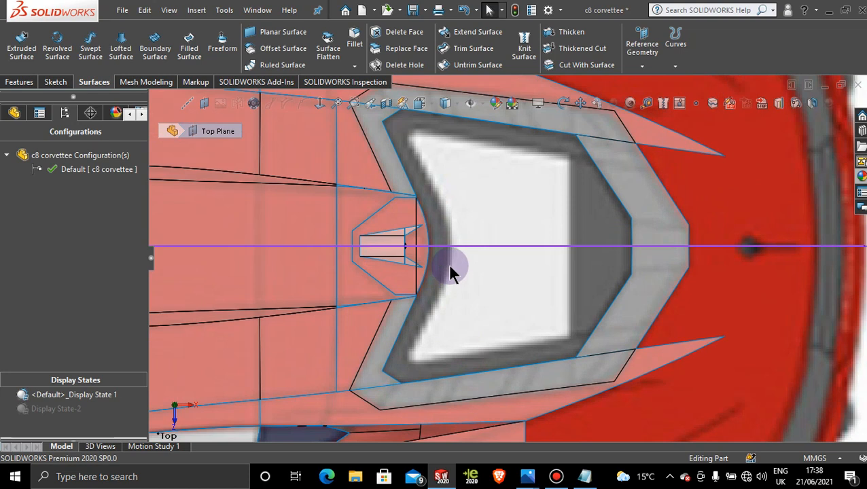
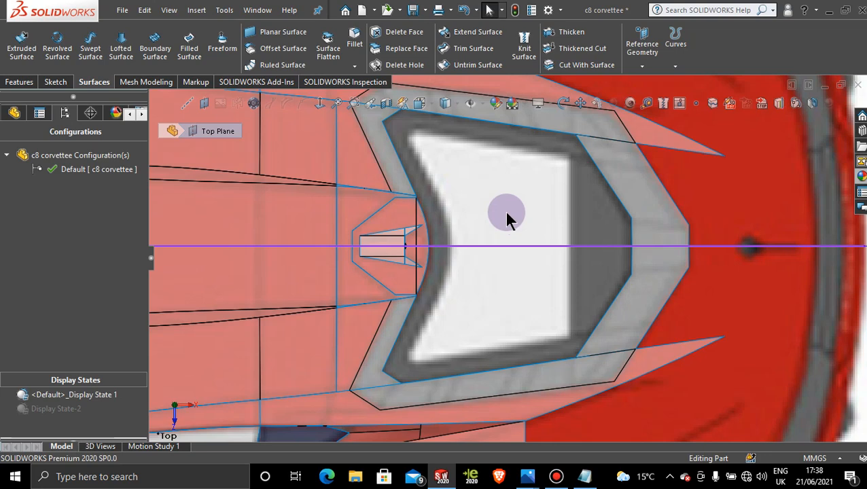
# Step: Examine the side strip of the rear-window frame and its split edges against the top-view reference image
pyautogui.scroll(-3, 509, 218)
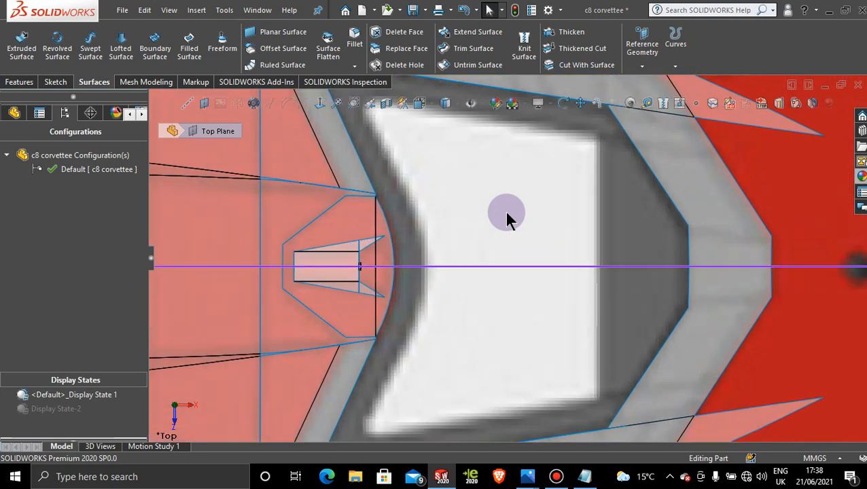
pyautogui.scroll(4, 513, 241)
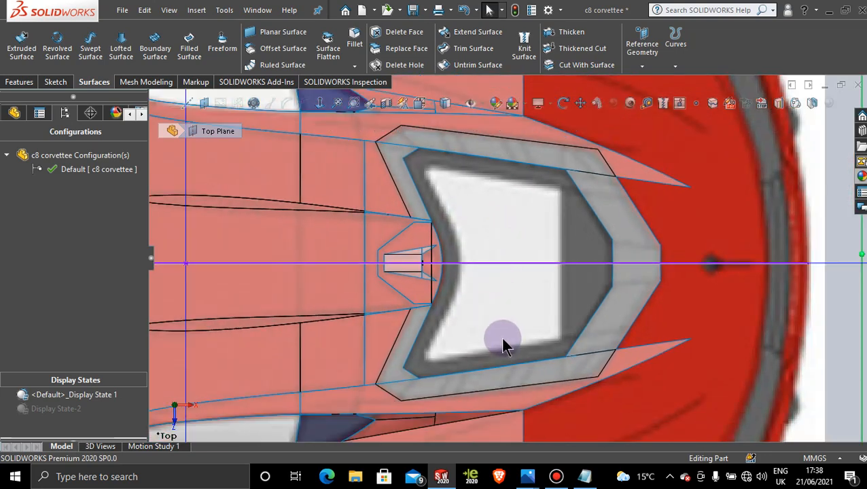
pyautogui.scroll(-3, 501, 336)
pyautogui.scroll(2, 502, 336)
pyautogui.scroll(-1, 500, 338)
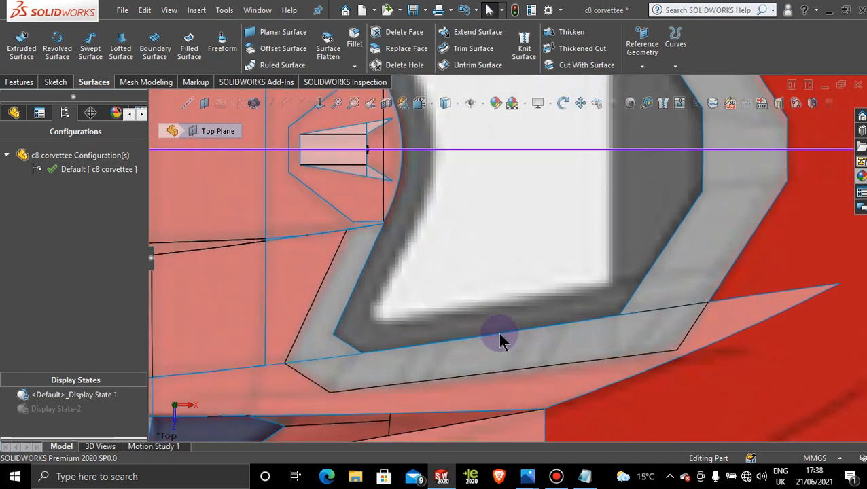
pyautogui.scroll(1, 506, 343)
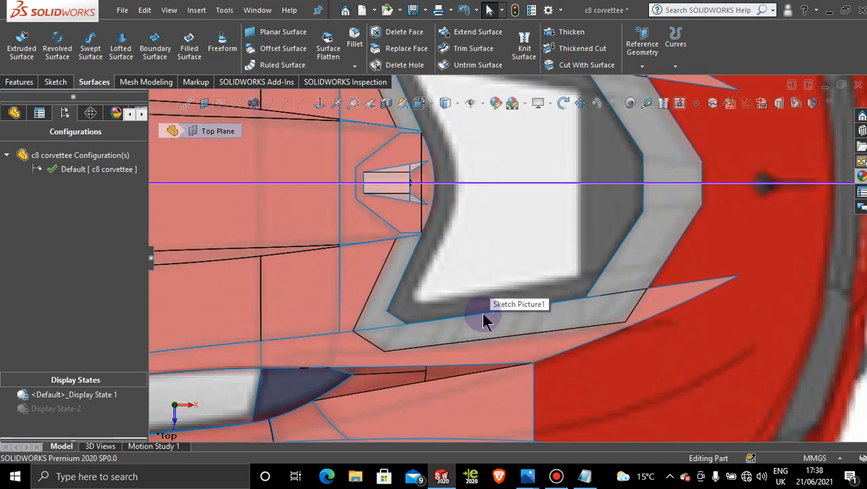
pyautogui.scroll(-5, 484, 320)
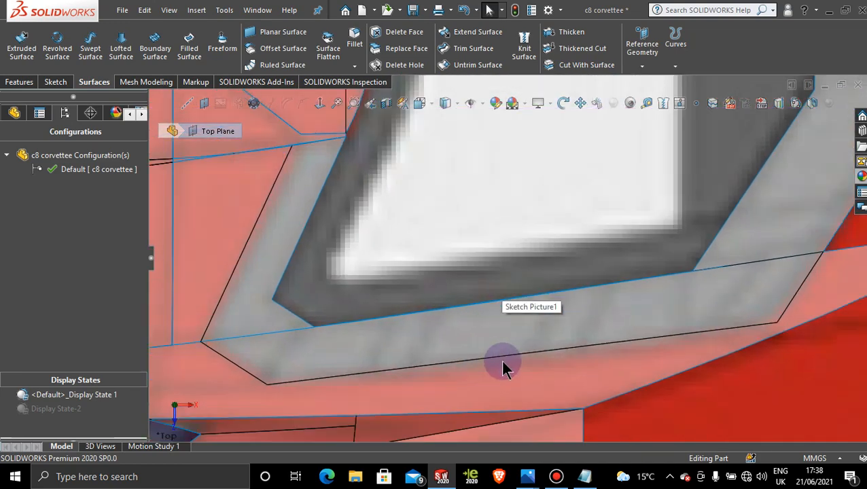
pyautogui.scroll(1, 543, 333)
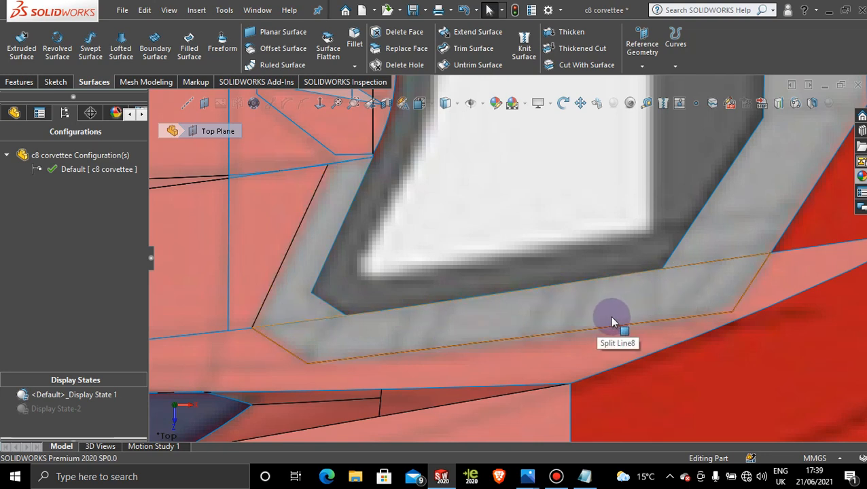
pyautogui.scroll(5, 600, 199)
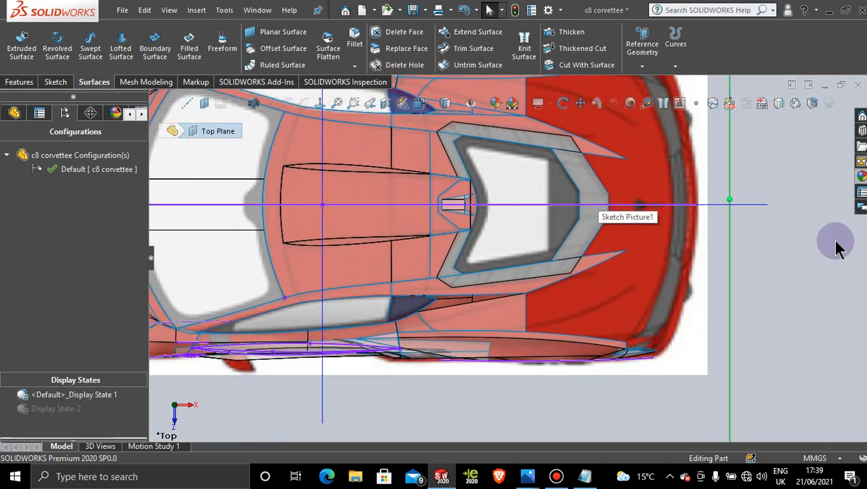
# Step: Start a sketch on the Top Plane and convert the face of the rear-window frame's side strip into sketch lines
pyautogui.click(731, 245)
pyautogui.click(786, 204)
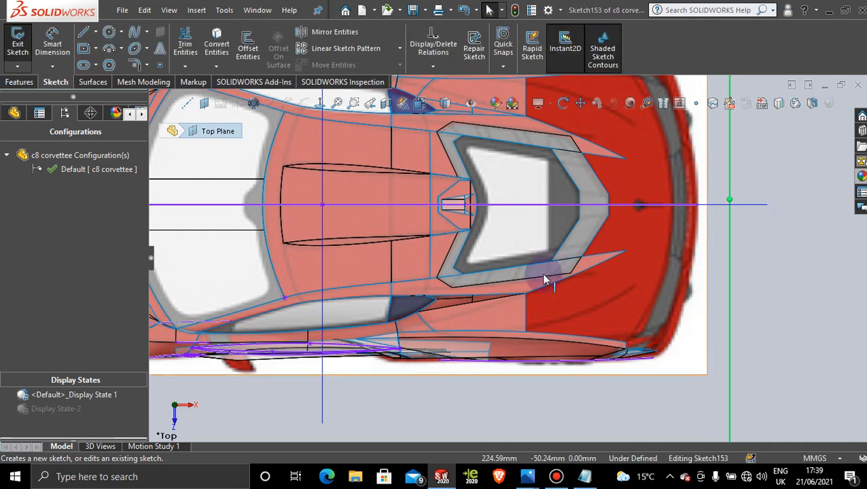
pyautogui.scroll(-8, 541, 280)
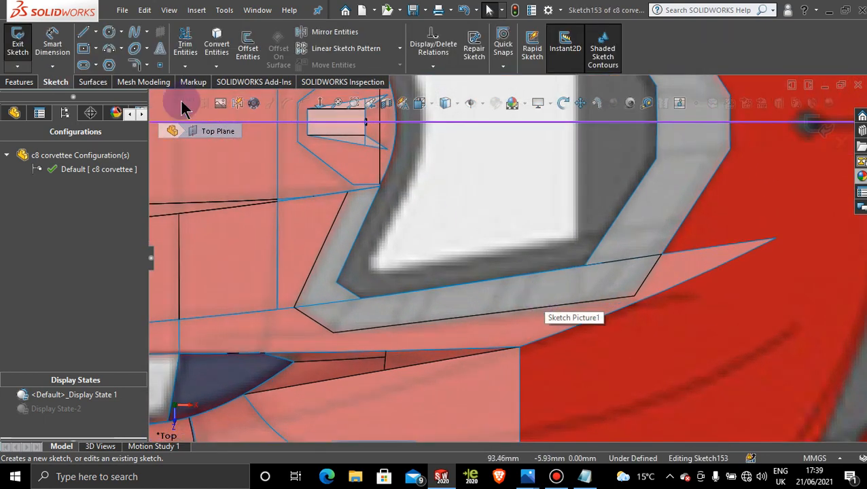
pyautogui.click(217, 43)
pyautogui.click(466, 309)
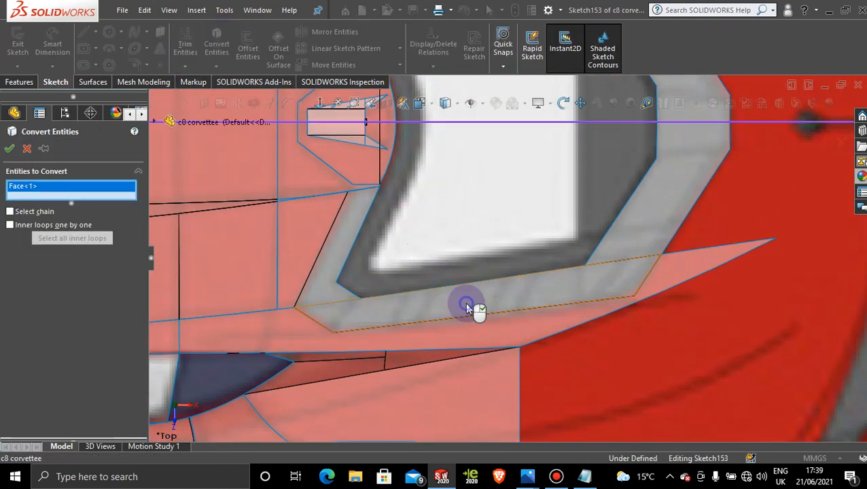
pyautogui.click(11, 149)
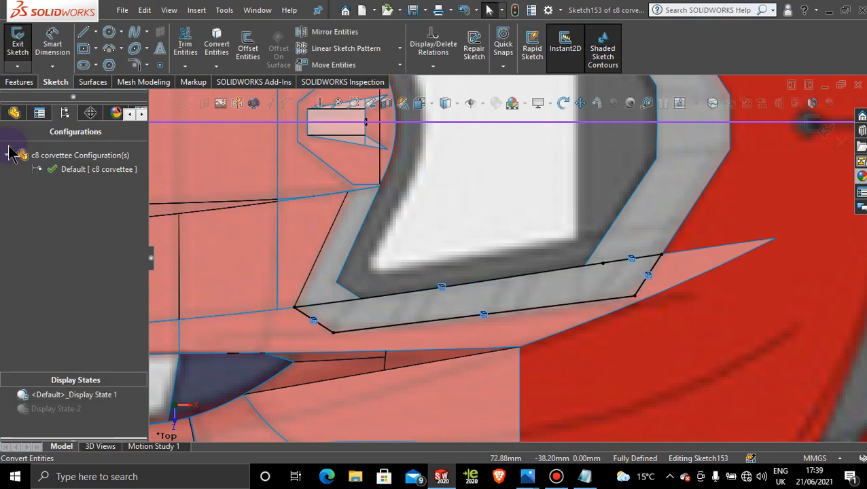
# Step: Offset the converted strip outline inward by 0.5 mm, with the offset dimension added
pyautogui.click(249, 48)
pyautogui.click(511, 293)
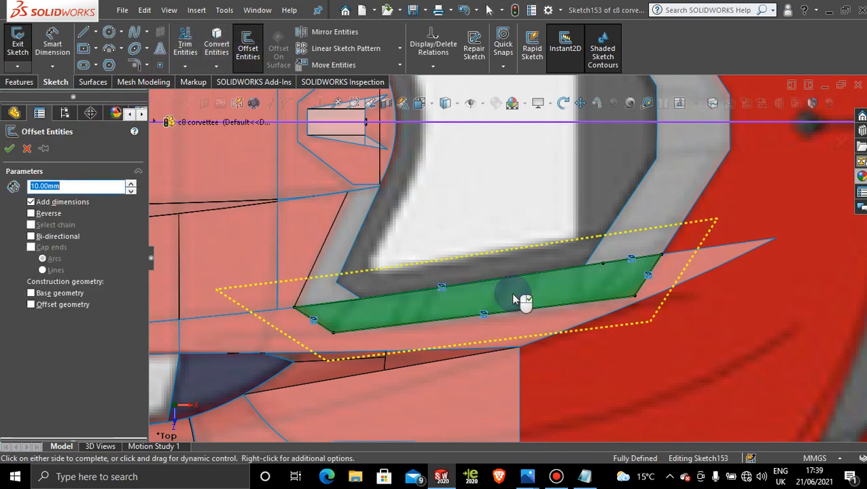
pyautogui.click(31, 213)
pyautogui.click(63, 185)
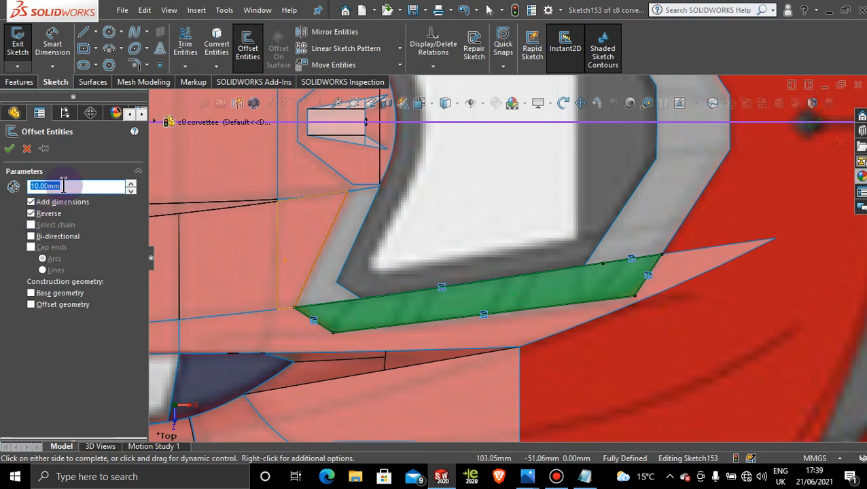
pyautogui.write('1')
pyautogui.press('Return')
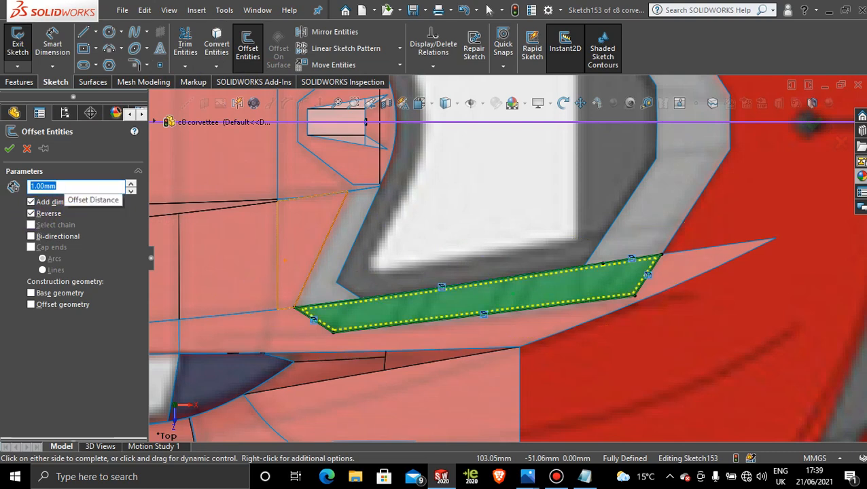
pyautogui.scroll(-3, 441, 320)
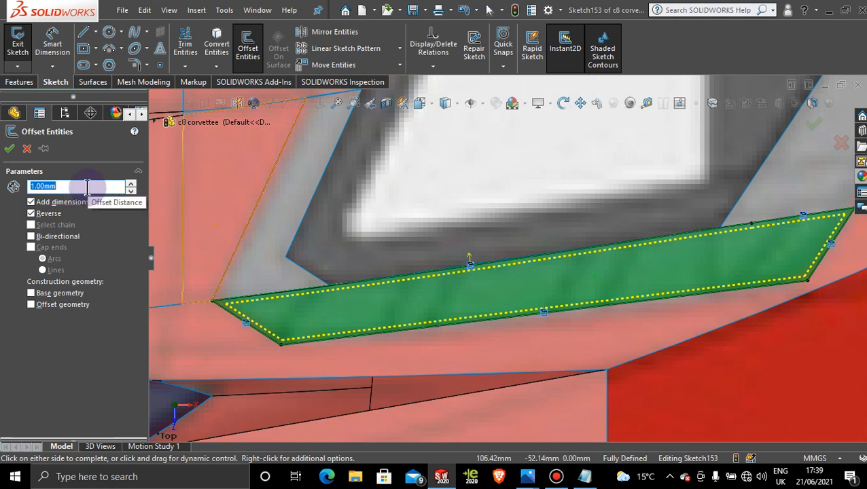
pyautogui.write('0.5')
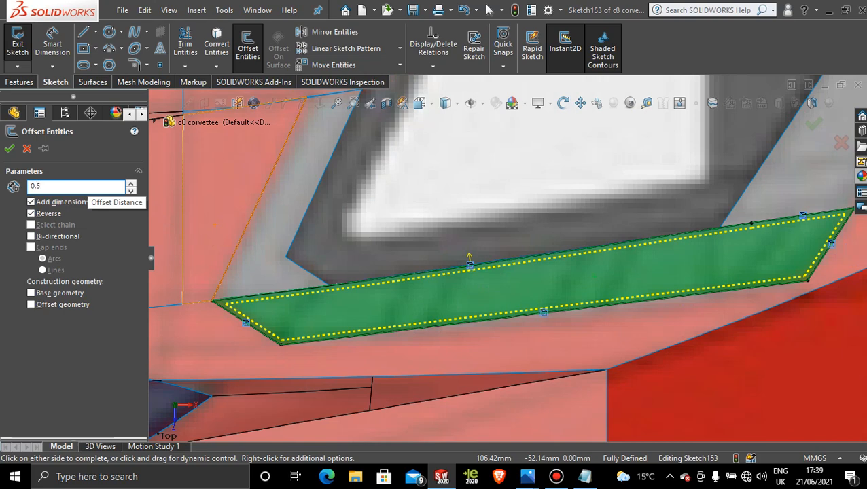
pyautogui.click(87, 187)
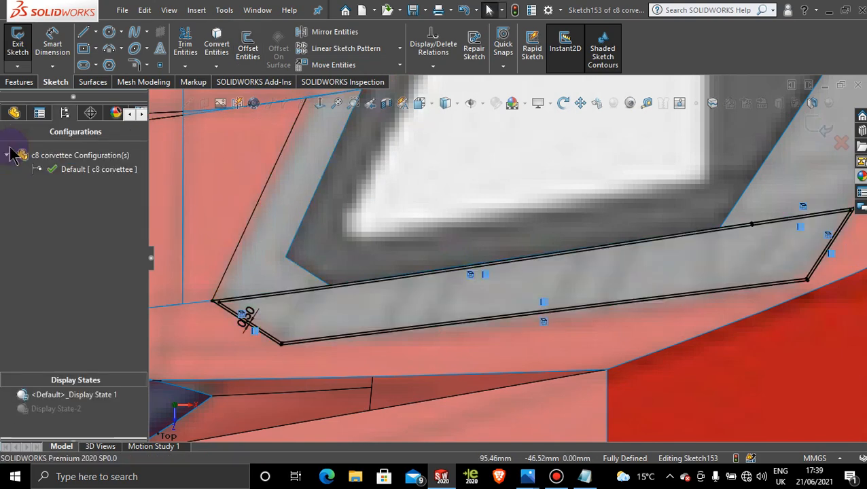
pyautogui.scroll(-3, 767, 260)
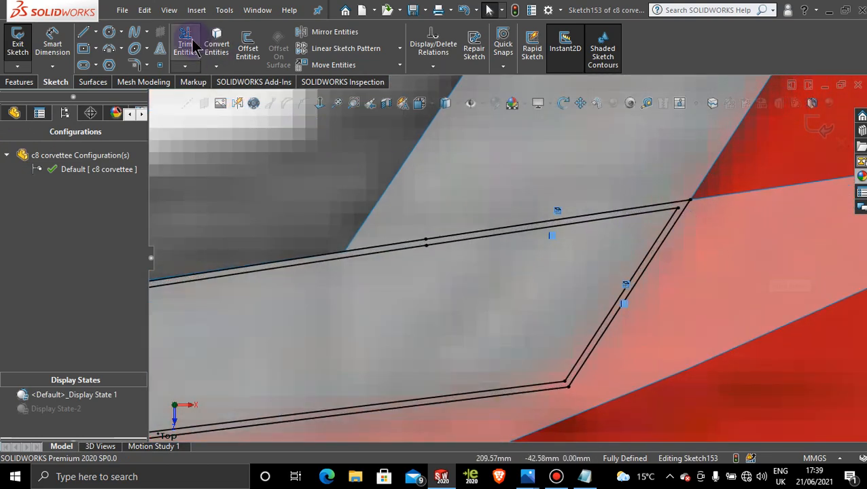
# Step: Trim away the original converted outline at the strip's rear end and along its window-side edge, keeping the offset lines
pyautogui.click(194, 46)
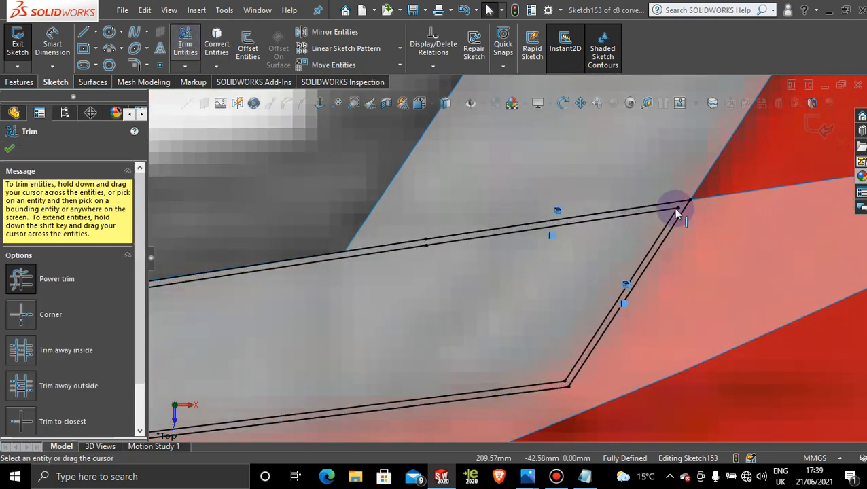
pyautogui.click(560, 477)
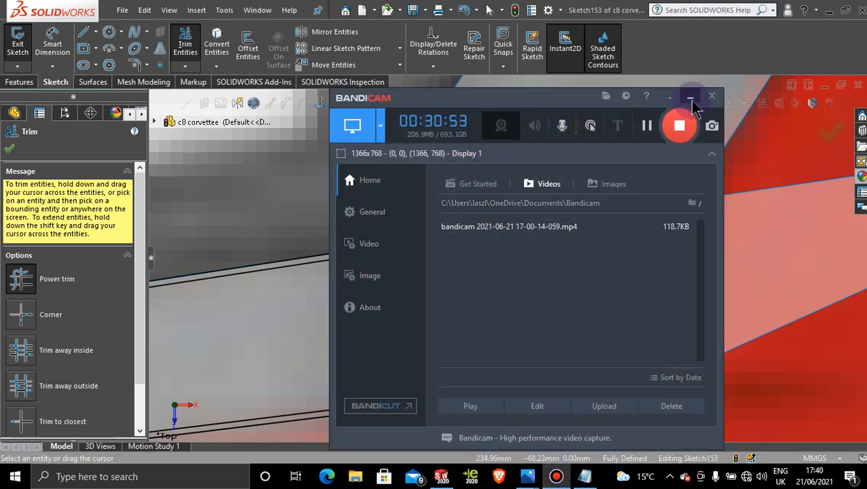
pyautogui.click(690, 99)
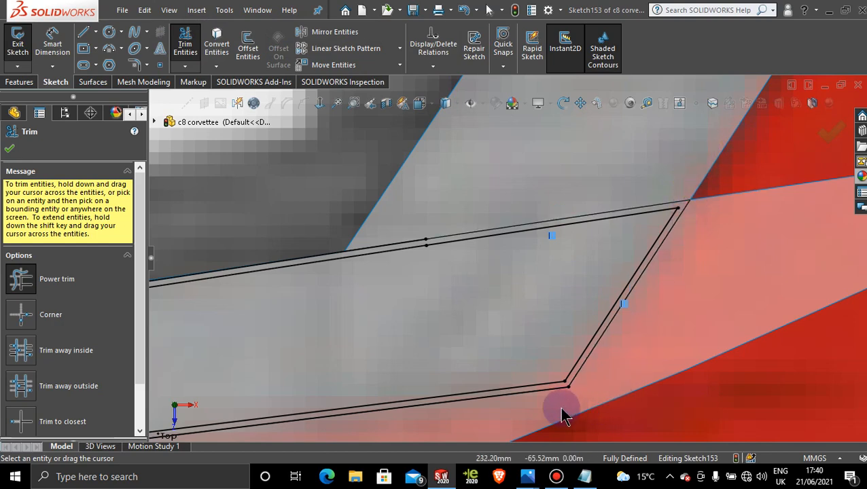
pyautogui.scroll(2, 515, 410)
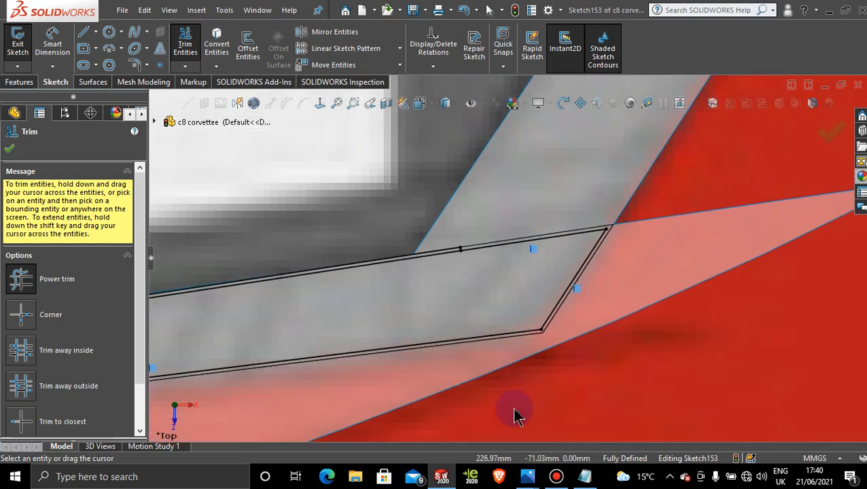
pyautogui.scroll(-5, 374, 254)
pyautogui.moveTo(496, 191)
pyautogui.mouseDown()
pyautogui.moveTo(488, 230)
pyautogui.moveTo(473, 244)
pyautogui.mouseUp()
pyautogui.scroll(6, 477, 244)
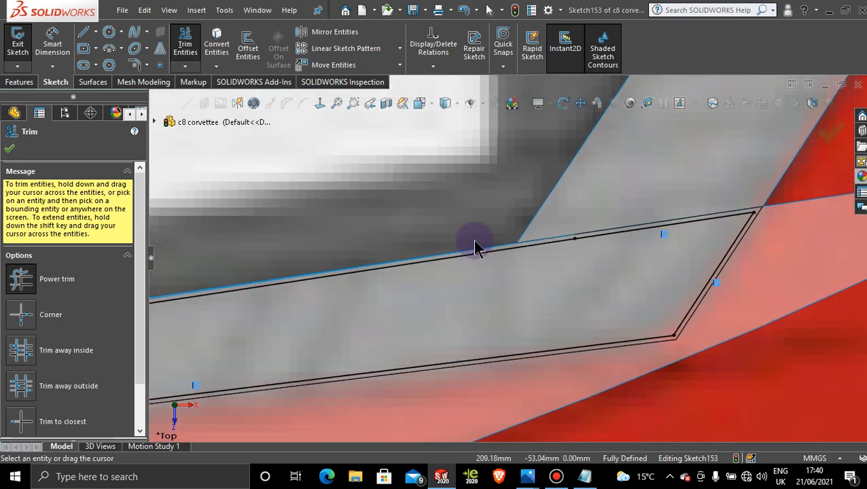
pyautogui.scroll(-6, 329, 309)
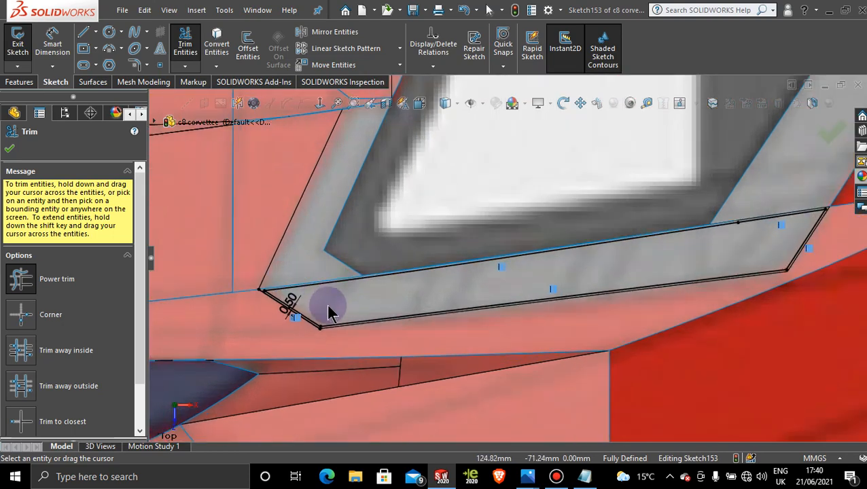
# Step: Trim the leftover original lines around the strip's front corner and outer edge, leaving only the offset outline
pyautogui.moveTo(205, 242); pyautogui.dragTo(219, 214)
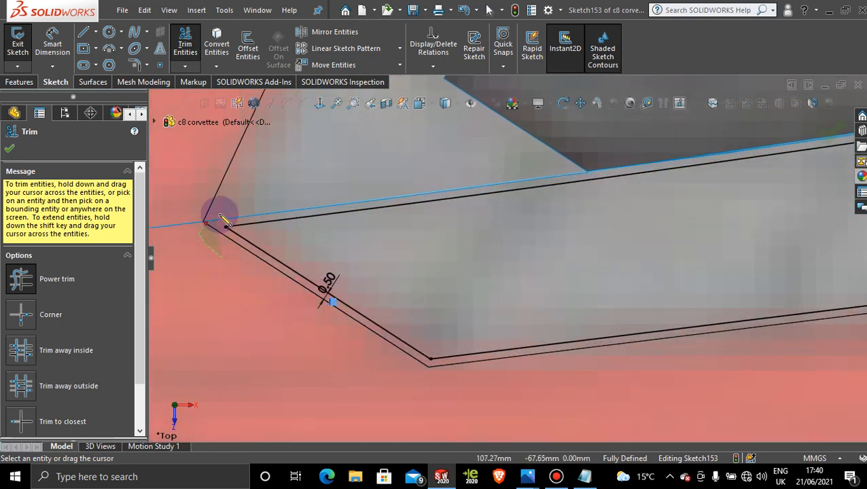
pyautogui.moveTo(531, 379); pyautogui.dragTo(489, 360)
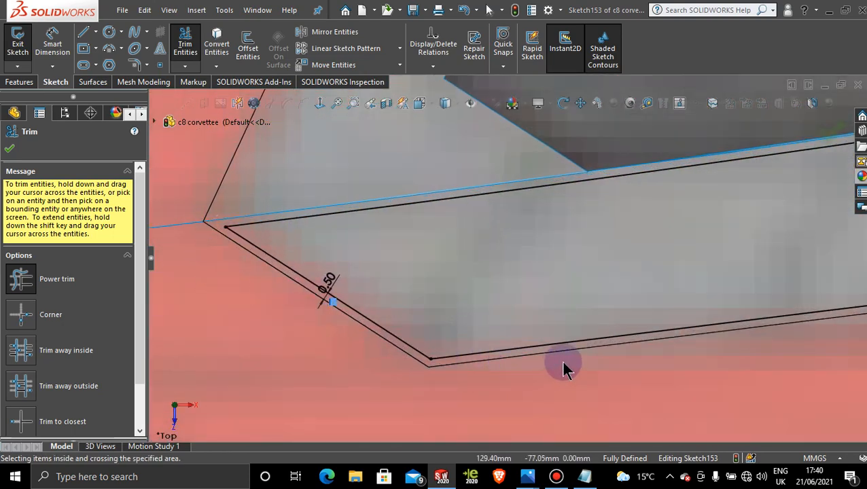
pyautogui.scroll(4, 561, 367)
pyautogui.scroll(3, 743, 246)
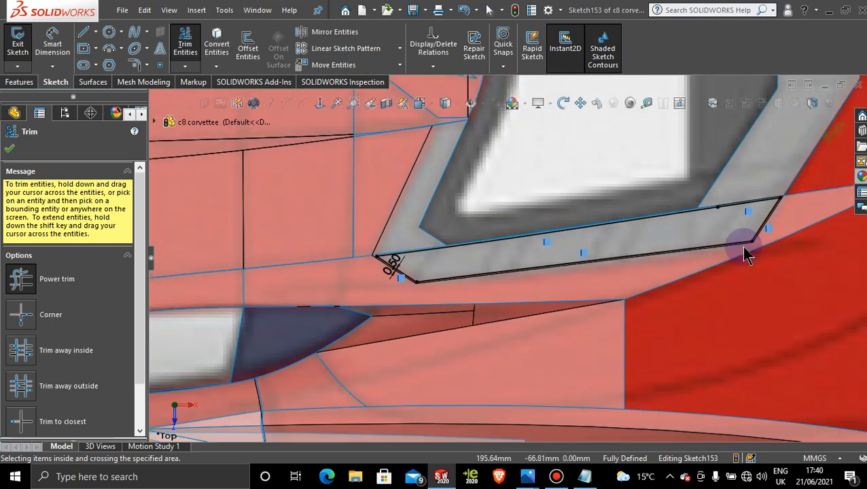
pyautogui.scroll(-5, 756, 221)
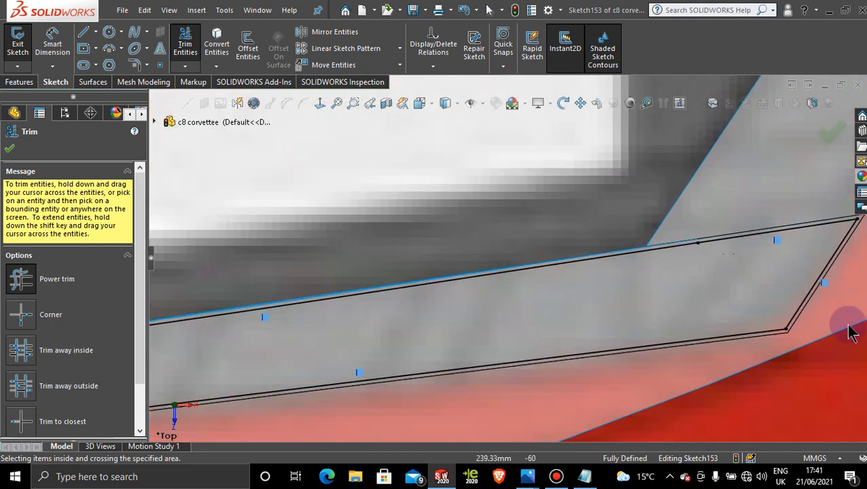
pyautogui.scroll(-2, 826, 316)
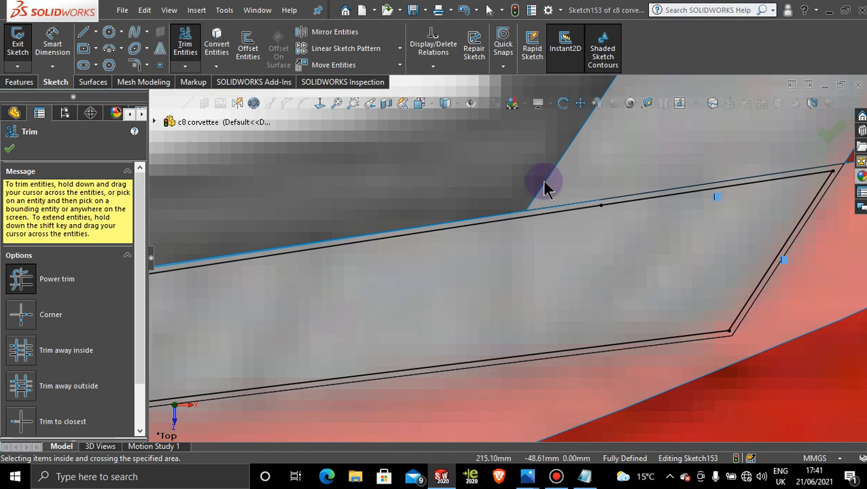
pyautogui.scroll(5, 550, 235)
pyautogui.scroll(1, 242, 197)
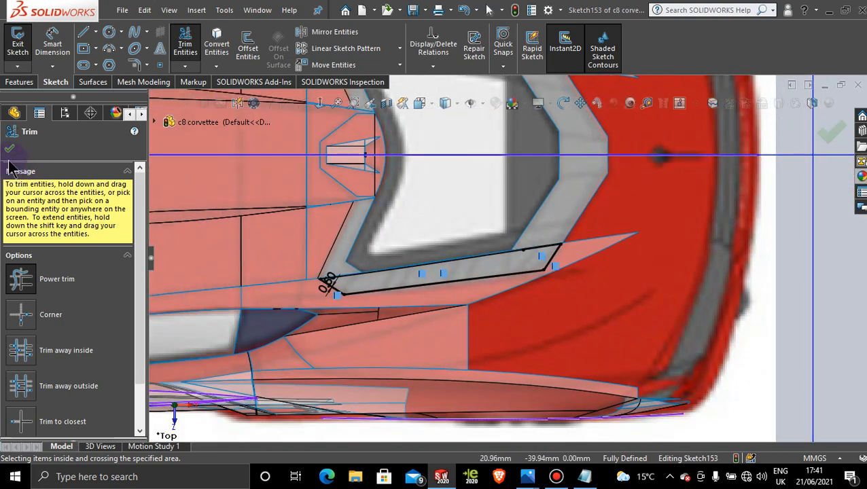
pyautogui.click(9, 150)
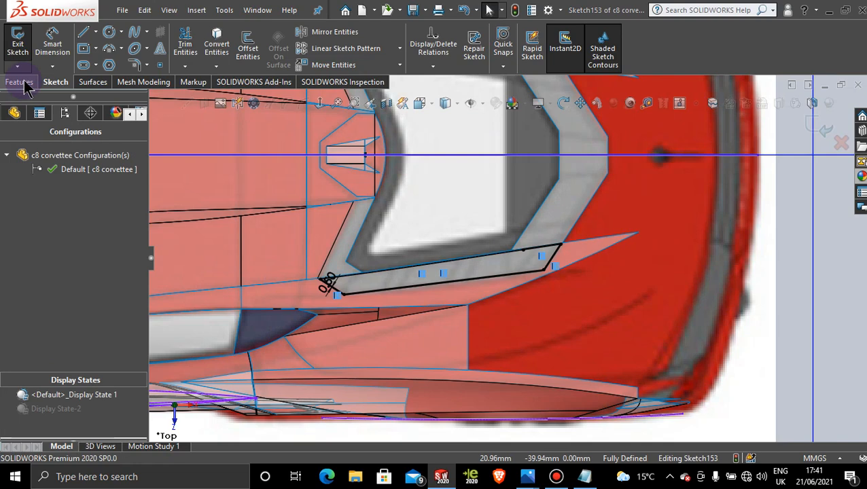
# Step: Draw a horizontal construction centerline behind the car, in line with the origin along the car's middle axis
pyautogui.scroll(2, 619, 213)
pyautogui.scroll(-3, 537, 165)
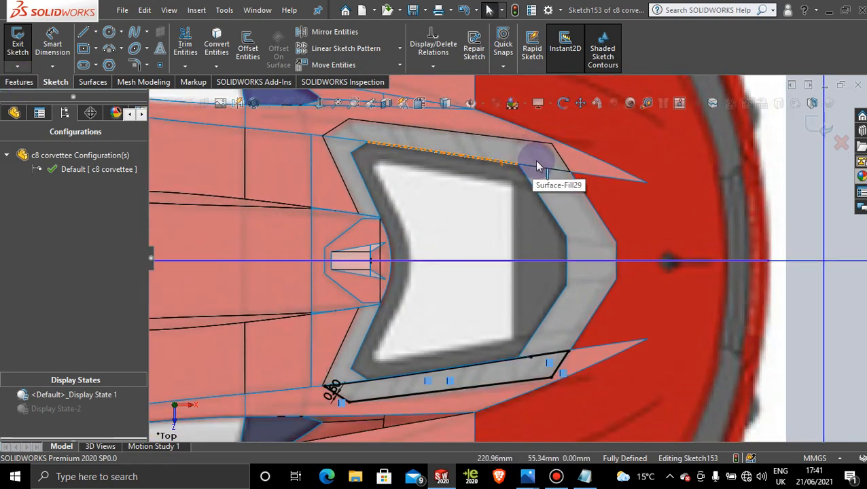
pyautogui.scroll(2, 632, 243)
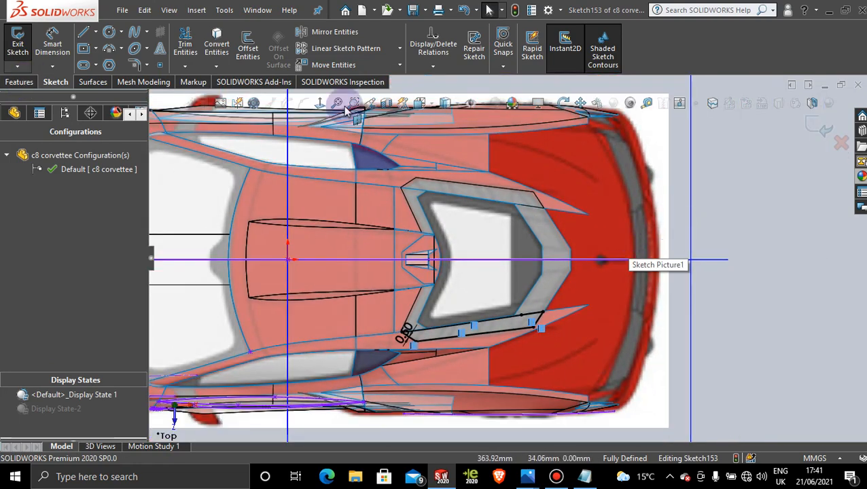
pyautogui.click(96, 32)
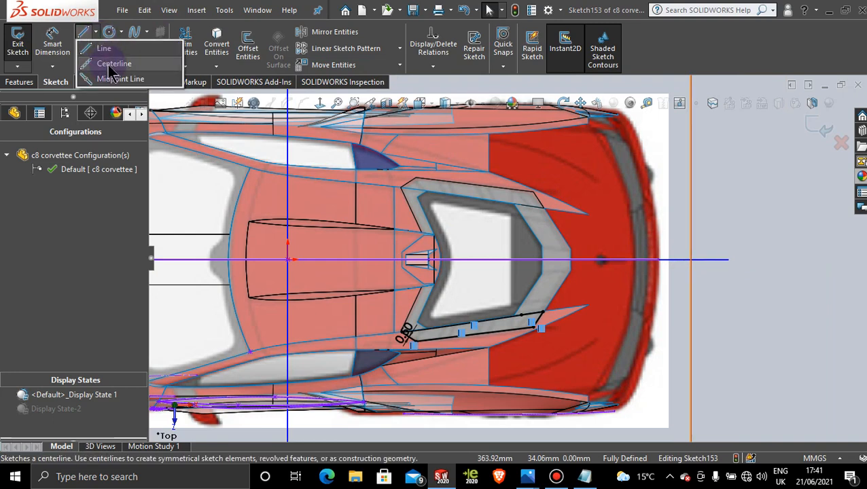
pyautogui.click(111, 64)
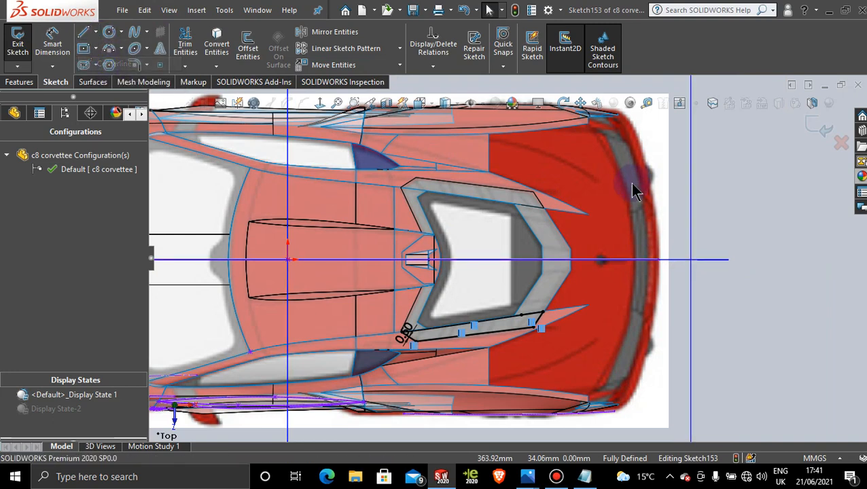
pyautogui.click(745, 261)
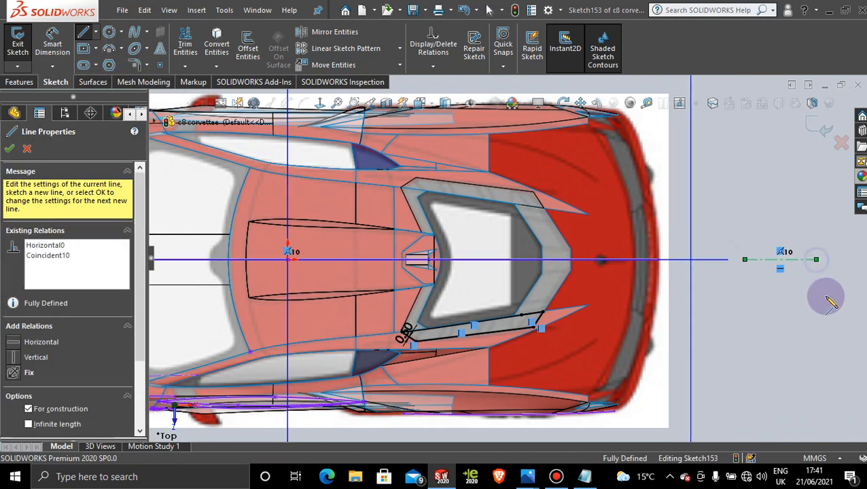
pyautogui.press('Escape')
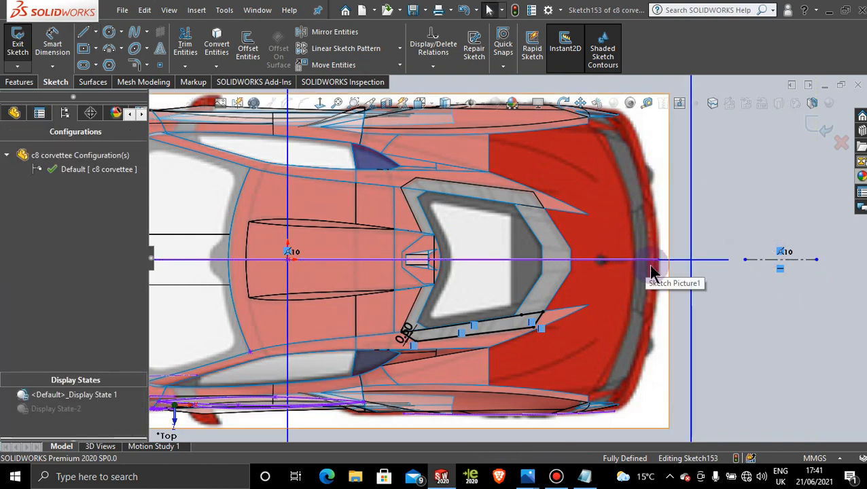
# Step: Mirror the offset side-strip outline about the construction centerline onto the opposite side of the rear-window frame, keeping the original
pyautogui.click(371, 34)
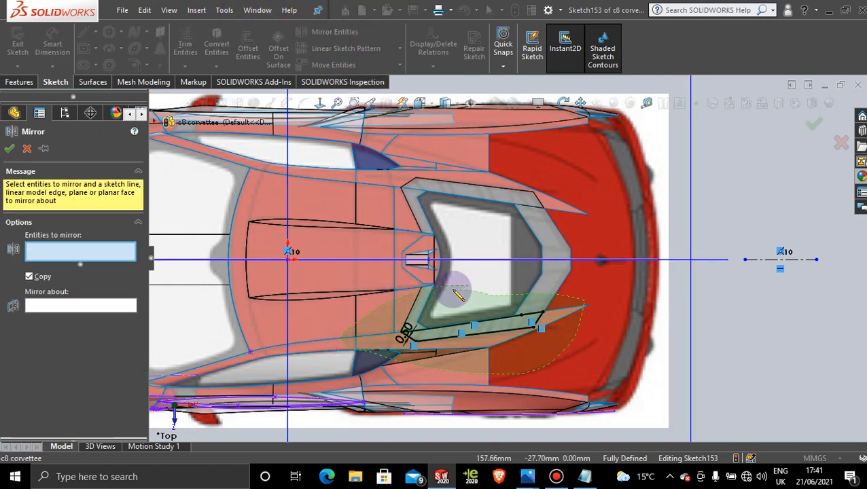
pyautogui.moveTo(457, 294); pyautogui.dragTo(413, 331)
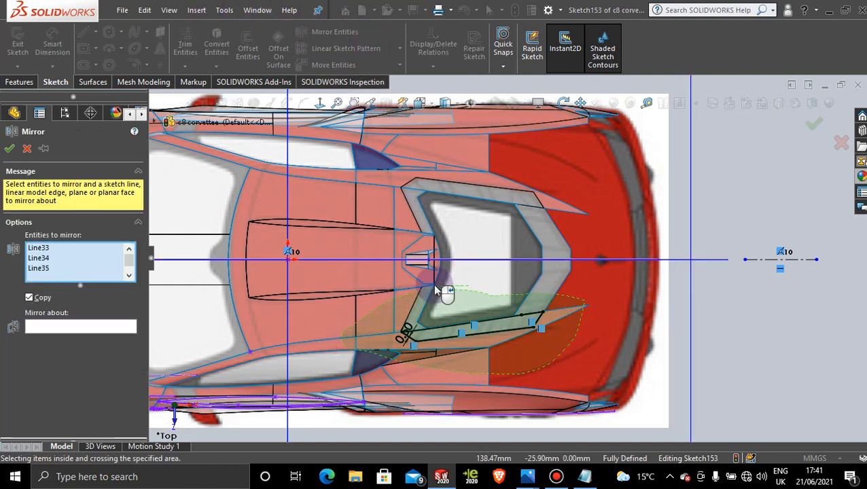
pyautogui.click(90, 348)
pyautogui.click(751, 259)
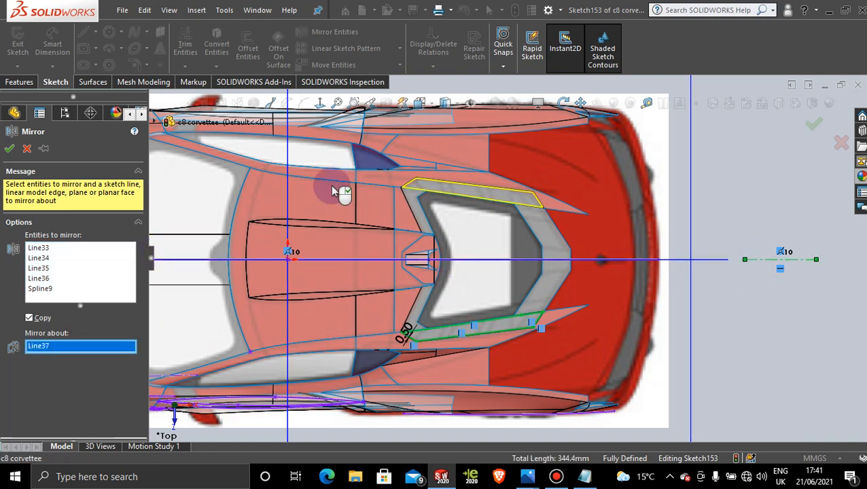
pyautogui.scroll(-5, 493, 210)
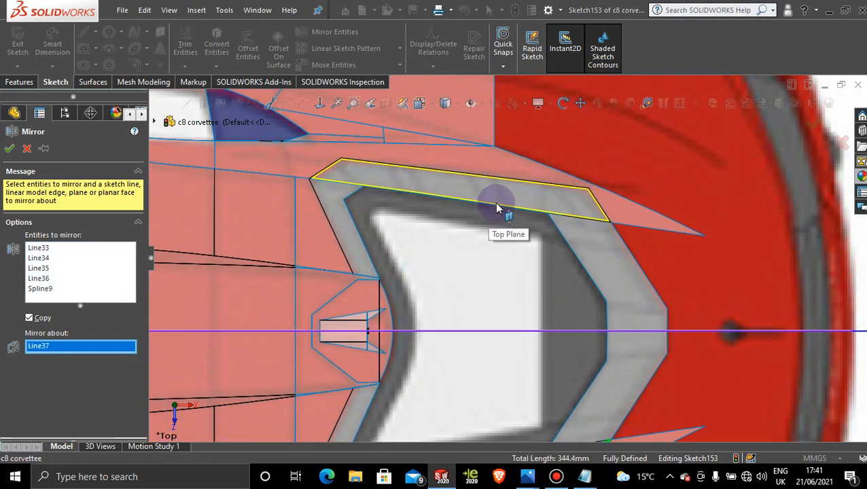
pyautogui.scroll(-3, 496, 208)
pyautogui.scroll(-2, 483, 201)
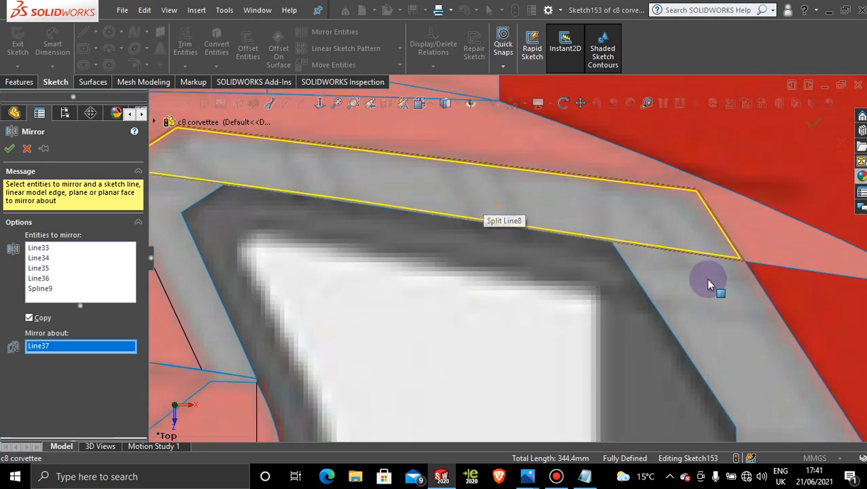
pyautogui.scroll(10, 436, 207)
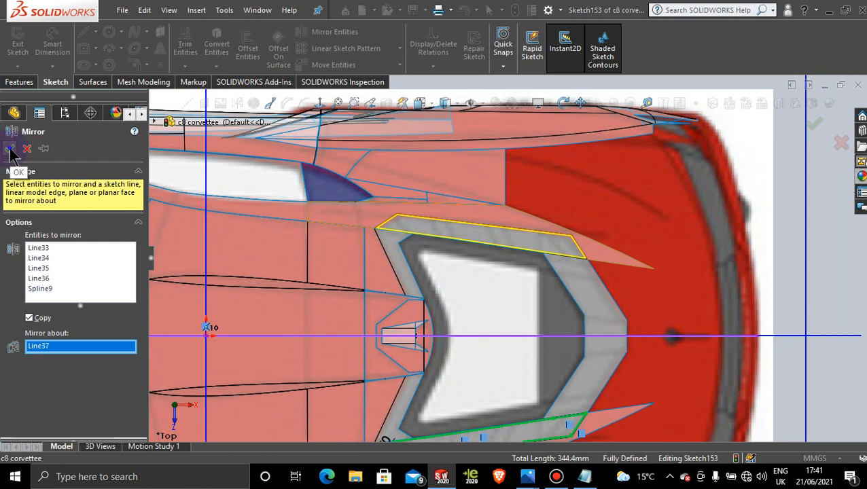
pyautogui.click(10, 149)
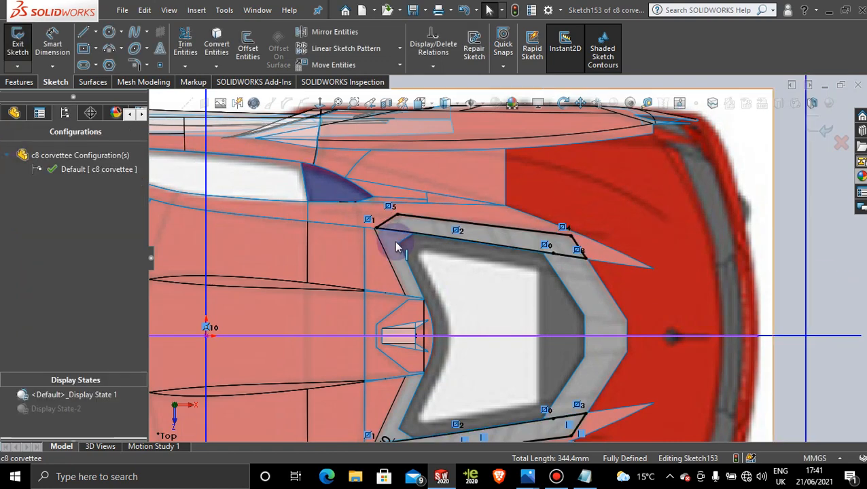
# Step: Check the mirrored strip outline against the opposite frame strip and activate Display State-2
pyautogui.scroll(-8, 463, 255)
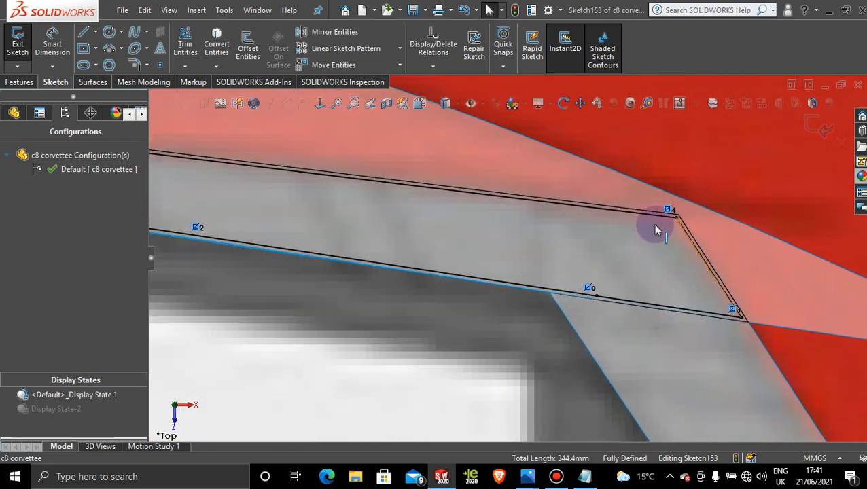
pyautogui.scroll(10, 762, 296)
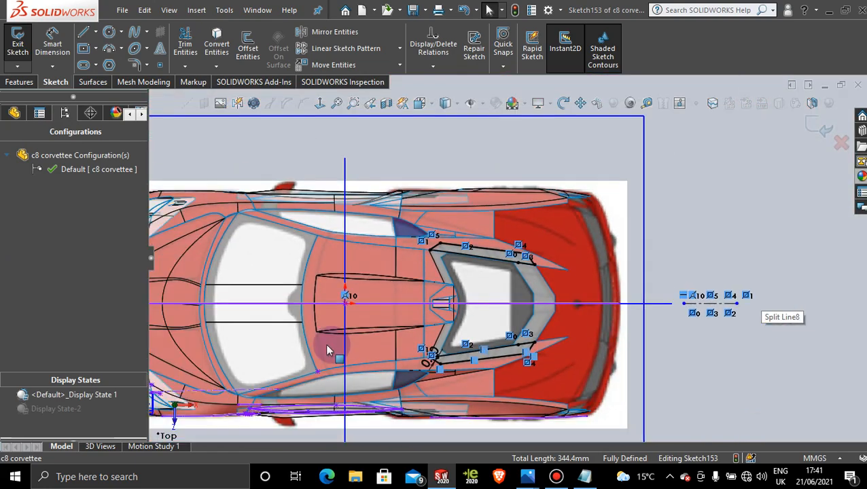
pyautogui.click(60, 411)
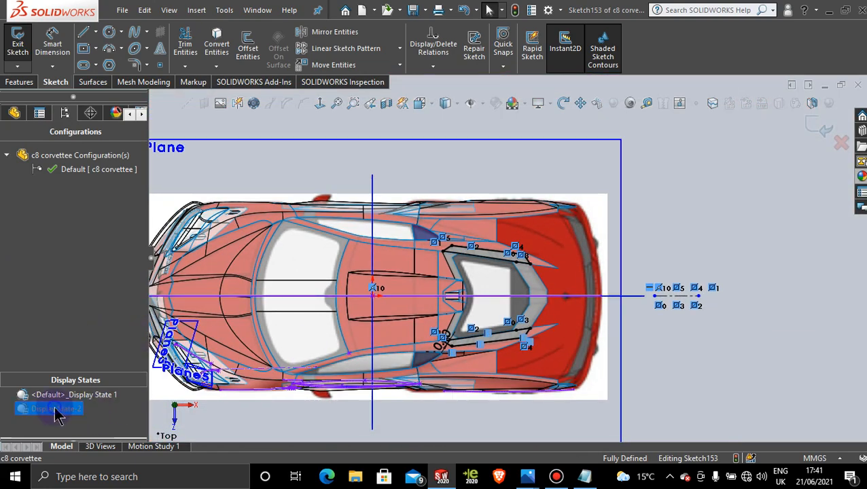
pyautogui.doubleClick(55, 408)
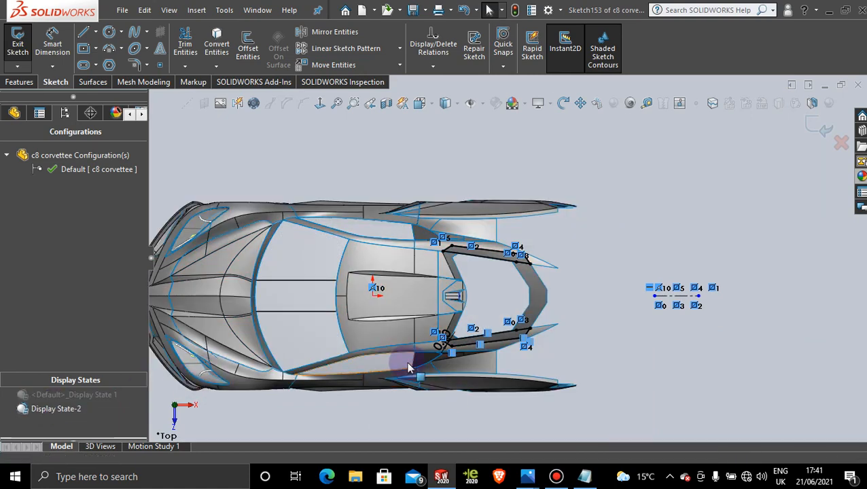
# Step: Trim the body side surfaces with the strip sketch, removing the strip-shaped areas on both sides of the rear window
pyautogui.moveTo(407, 365); pyautogui.dragTo(406, 304, button='middle')
pyautogui.moveTo(486, 370); pyautogui.dragTo(490, 382, button='middle')
pyautogui.scroll(-3, 491, 333)
pyautogui.scroll(-3, 532, 265)
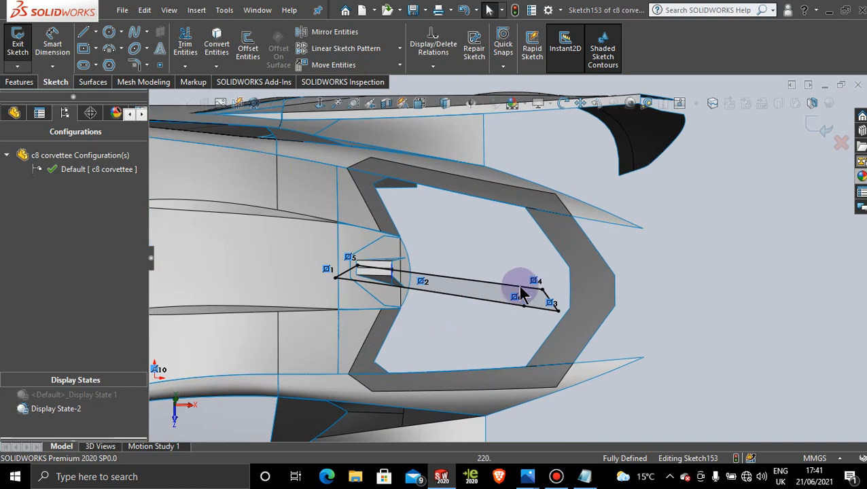
pyautogui.click(93, 81)
pyautogui.click(464, 49)
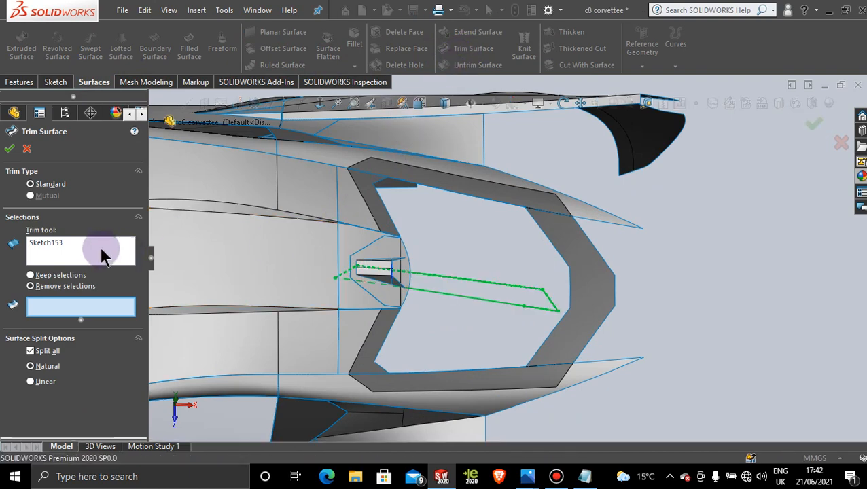
pyautogui.scroll(3, 520, 292)
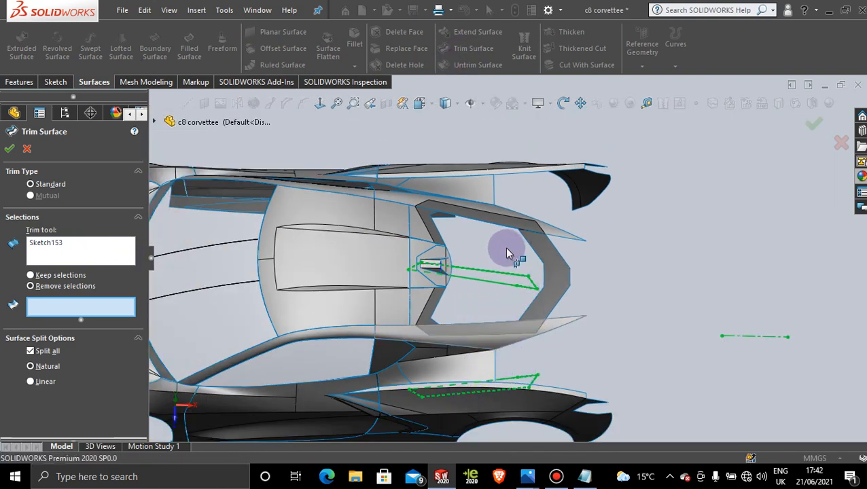
pyautogui.scroll(-2, 505, 250)
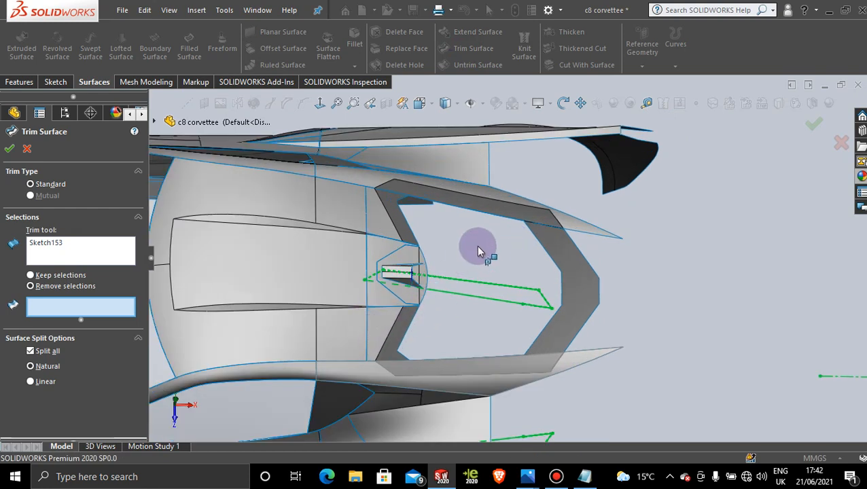
pyautogui.click(490, 203)
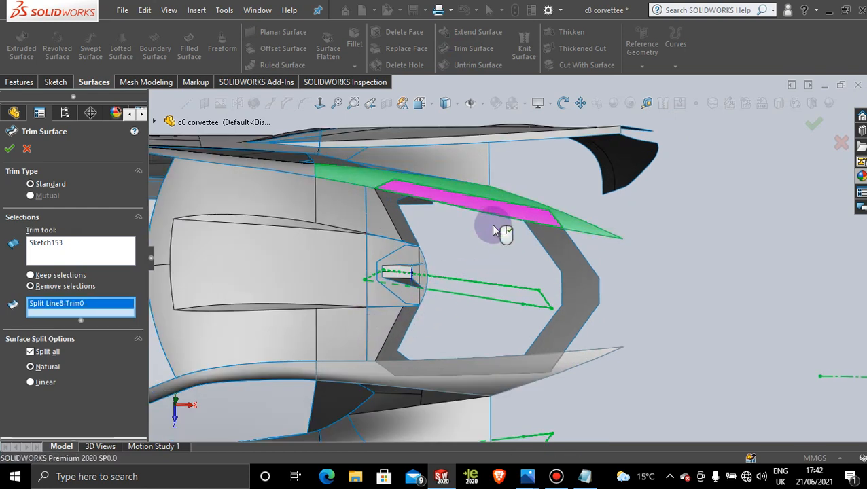
pyautogui.click(474, 371)
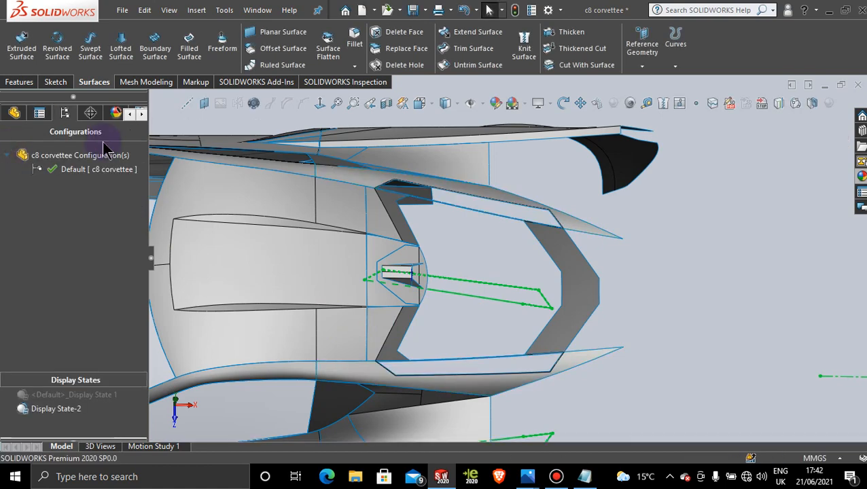
pyautogui.click(712, 208)
# Step: Examine the trimmed strip opening beside the rear window and its edges against the surrounding body and frame surfaces
pyautogui.moveTo(700, 370); pyautogui.dragTo(682, 345, button='middle')
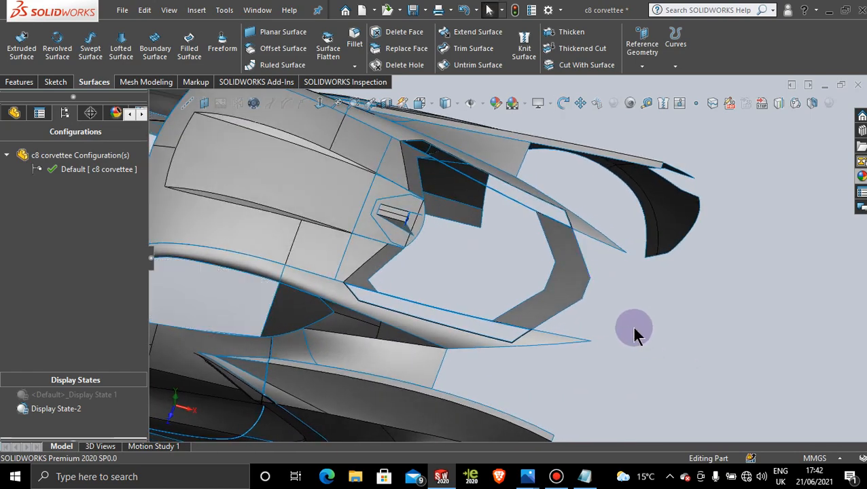
pyautogui.scroll(-4, 505, 322)
pyautogui.scroll(3, 454, 306)
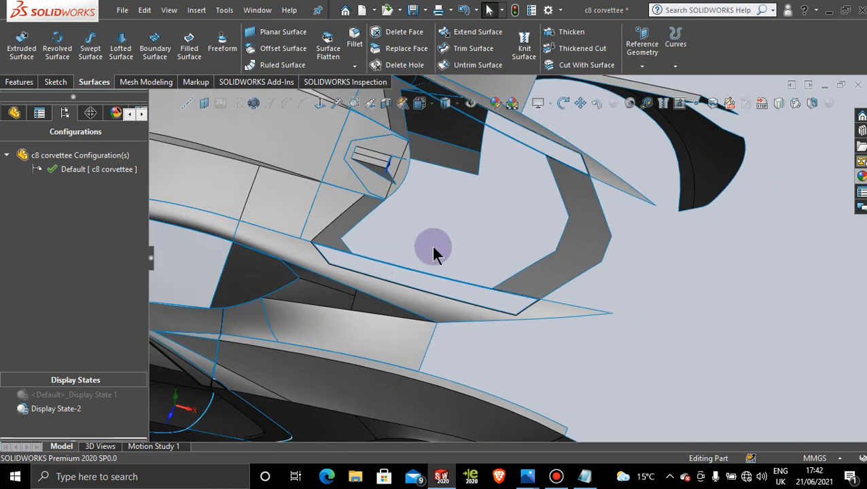
pyautogui.moveTo(432, 246); pyautogui.dragTo(452, 255, button='middle')
pyautogui.scroll(-2, 414, 226)
pyautogui.scroll(-1, 414, 227)
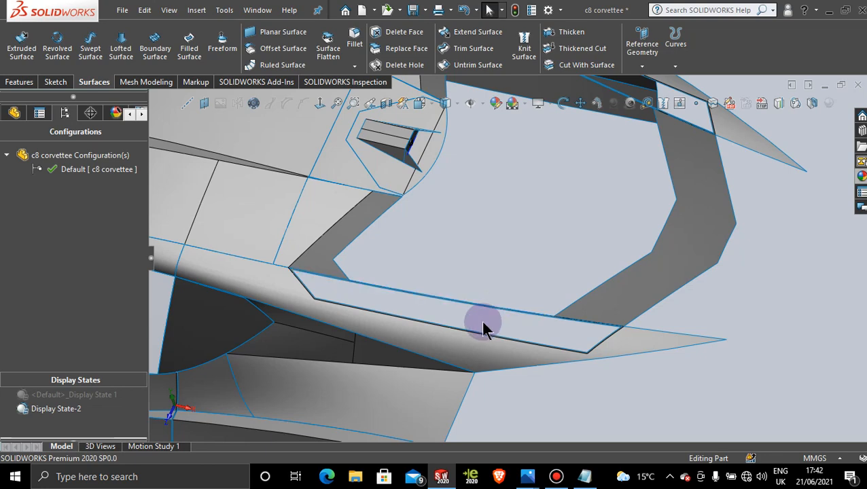
pyautogui.scroll(-2, 479, 320)
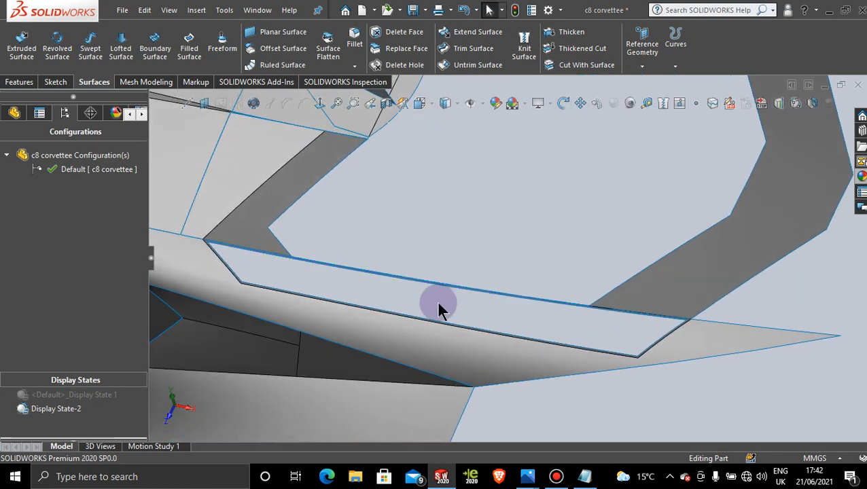
pyautogui.scroll(-2, 438, 307)
pyautogui.scroll(1, 408, 305)
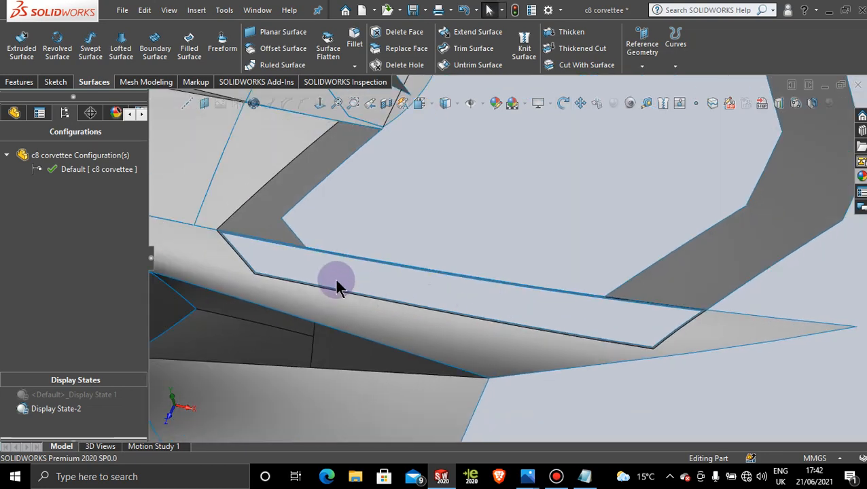
pyautogui.scroll(-1, 319, 265)
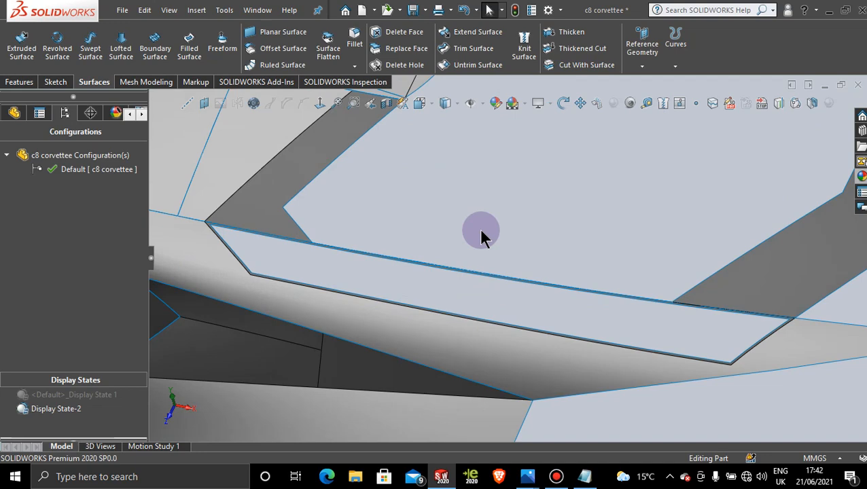
pyautogui.moveTo(481, 237)
pyautogui.mouseDown(button='middle')
pyautogui.moveTo(460, 232)
pyautogui.moveTo(482, 238)
pyautogui.moveTo(482, 228)
pyautogui.mouseUp(button='middle')
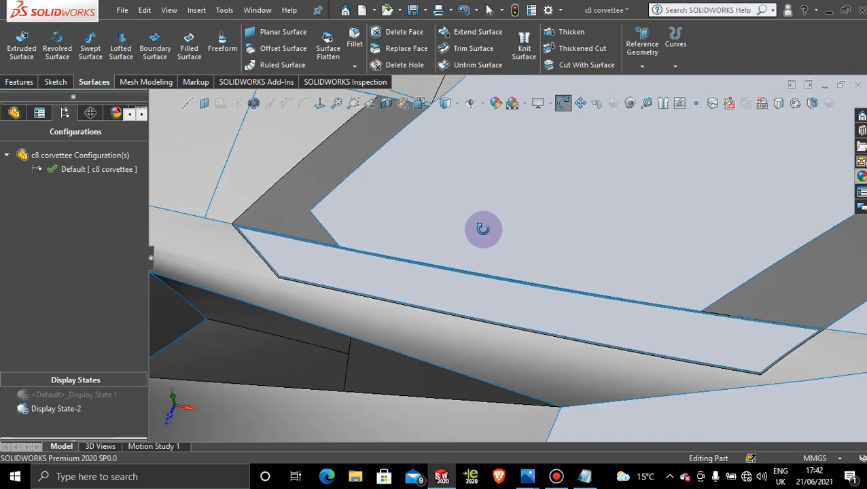
pyautogui.moveTo(529, 274); pyautogui.dragTo(547, 281, button='middle')
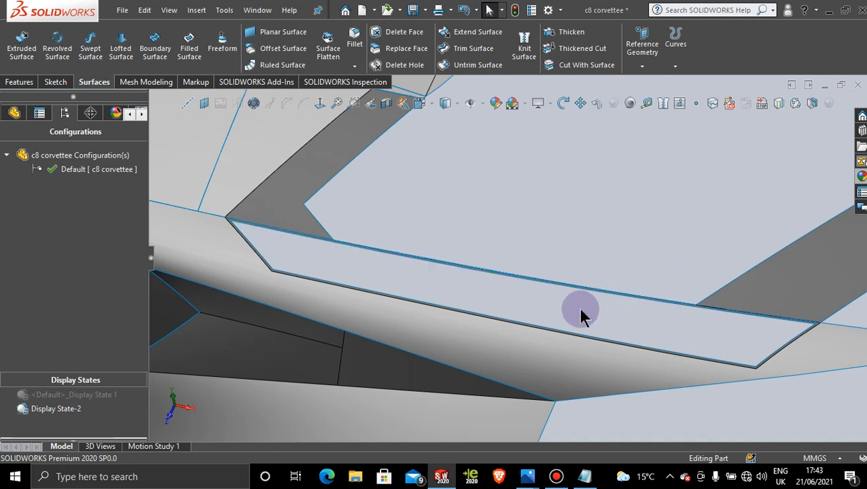
pyautogui.scroll(-1, 579, 315)
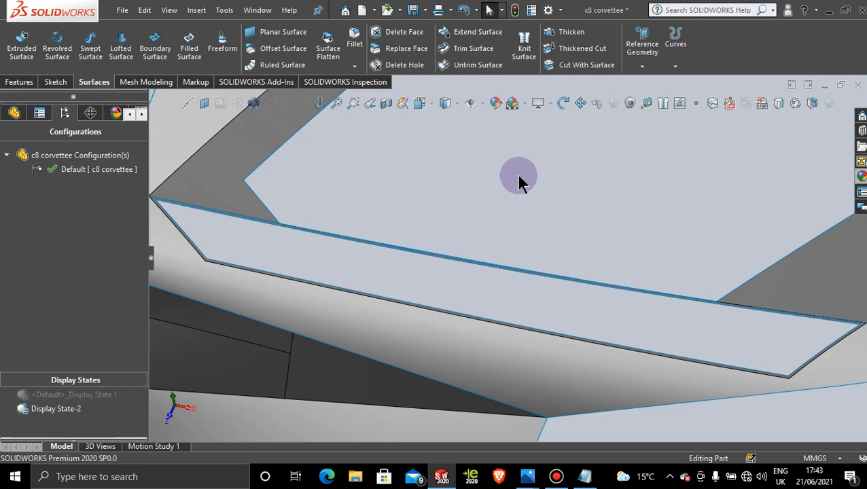
pyautogui.moveTo(519, 178); pyautogui.dragTo(530, 218, button='middle')
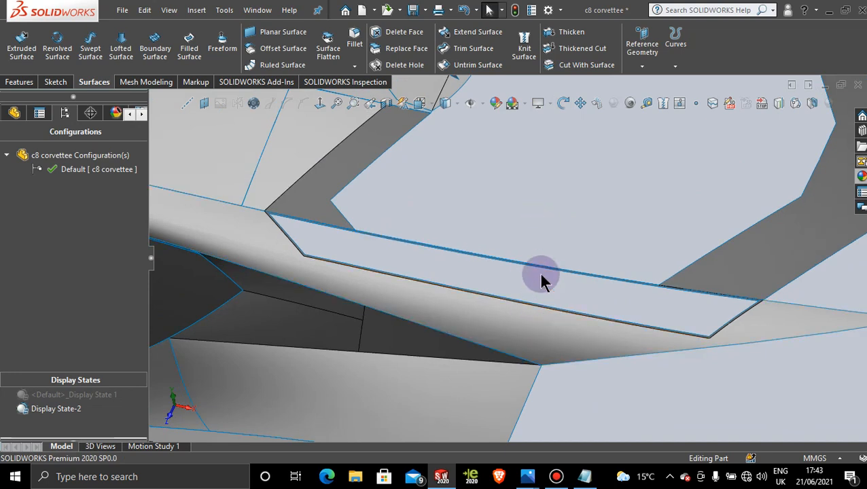
pyautogui.moveTo(540, 273); pyautogui.dragTo(522, 267, button='middle')
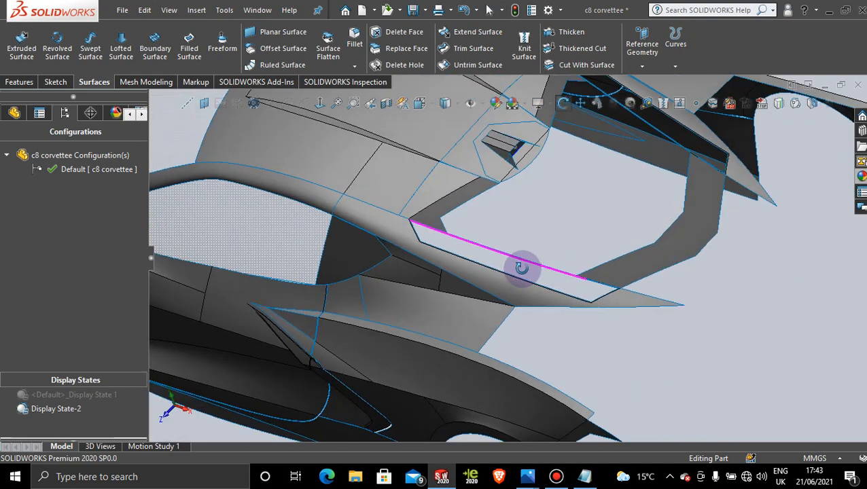
pyautogui.scroll(-3, 523, 272)
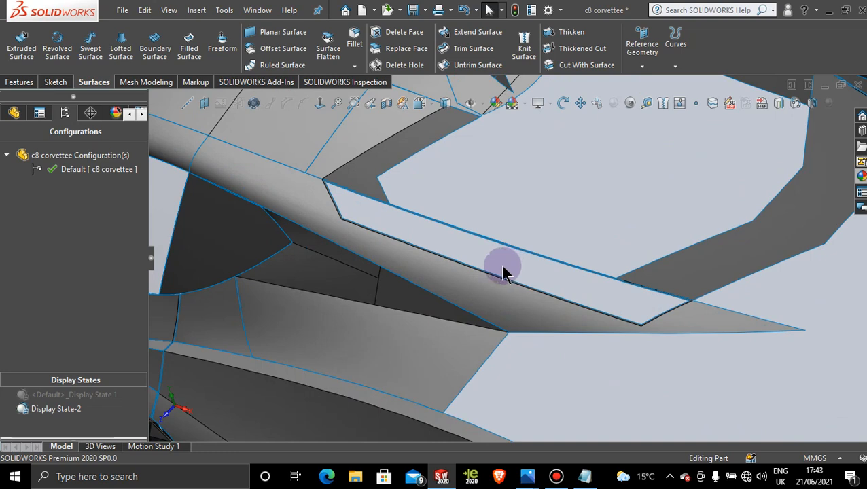
# Step: Start a 3D sketch and select the strip opening's long inner edge, front end edge and long outer edge for Convert Entities
pyautogui.scroll(-1, 481, 208)
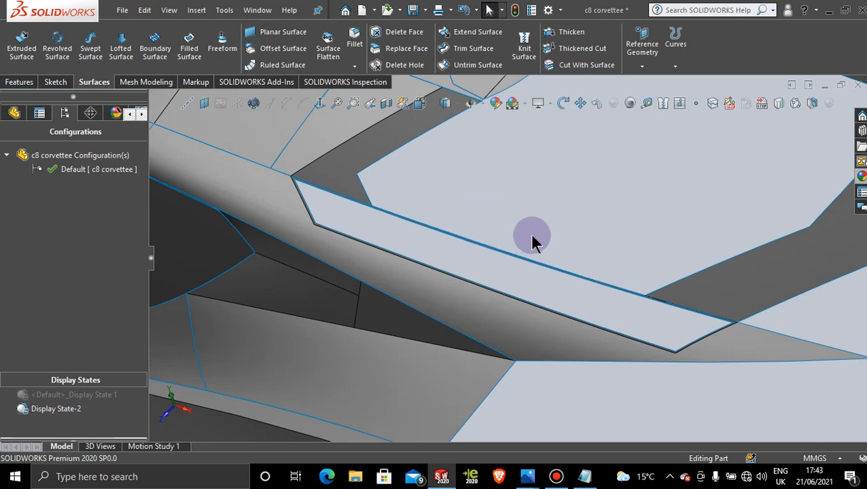
pyautogui.scroll(3, 531, 242)
pyautogui.scroll(-4, 493, 265)
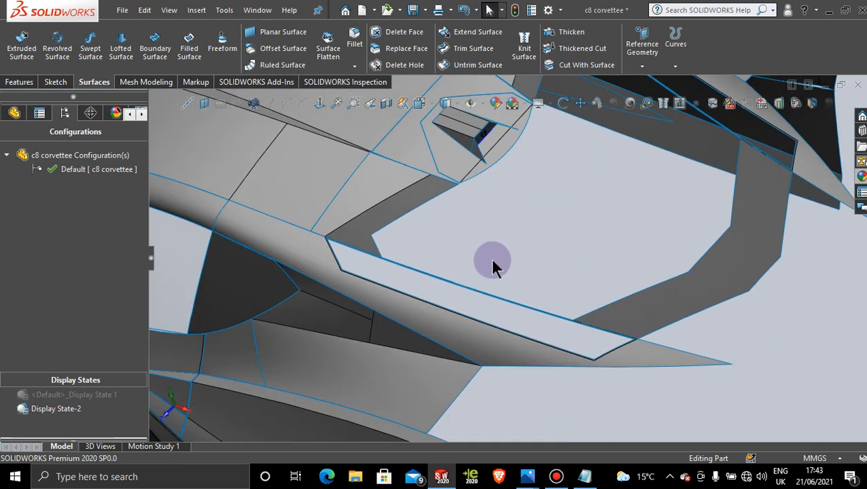
pyautogui.scroll(-2, 517, 297)
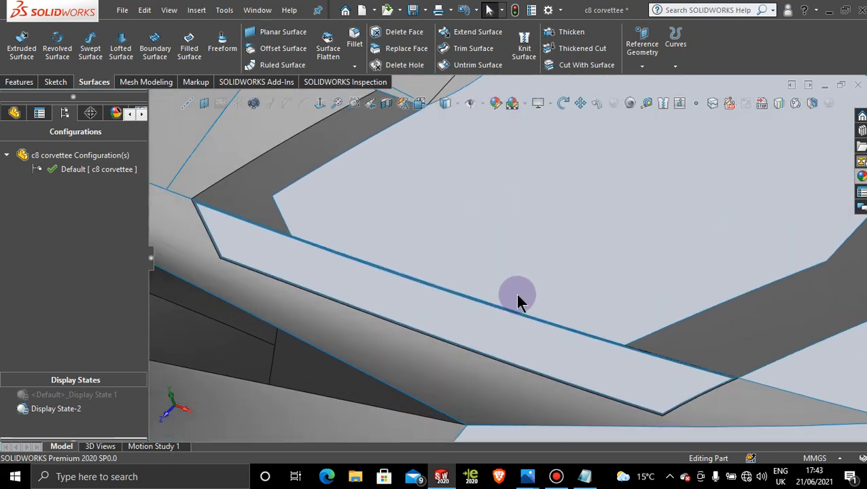
pyautogui.click(56, 83)
pyautogui.click(17, 66)
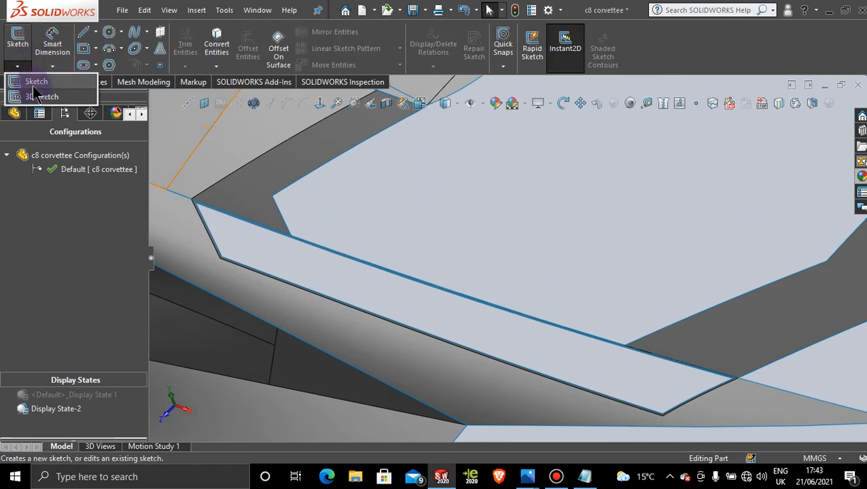
pyautogui.click(39, 97)
pyautogui.click(217, 44)
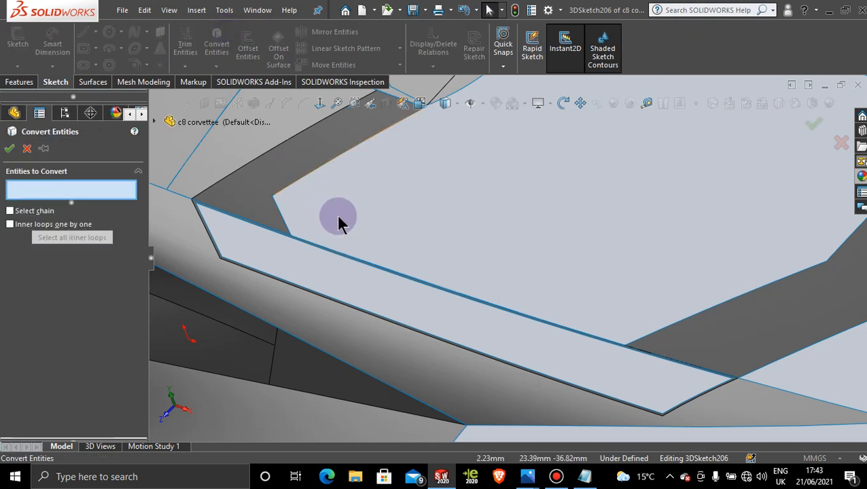
pyautogui.scroll(-2, 347, 270)
pyautogui.scroll(-1, 340, 268)
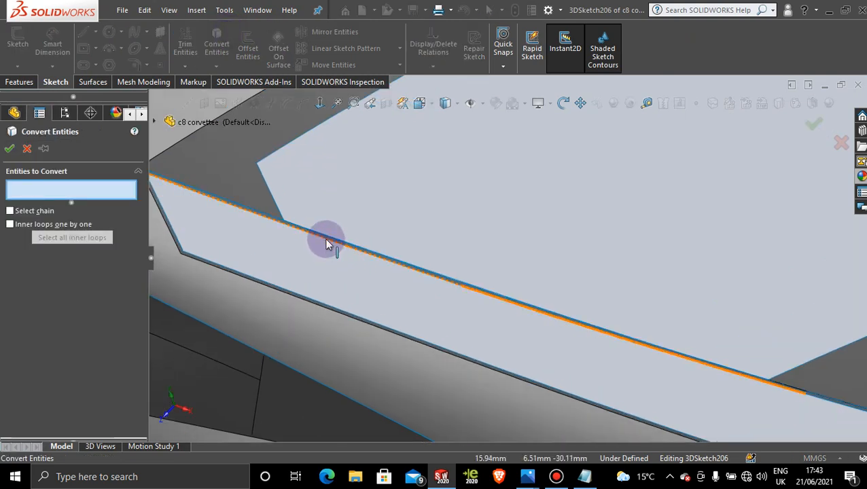
pyautogui.click(327, 242)
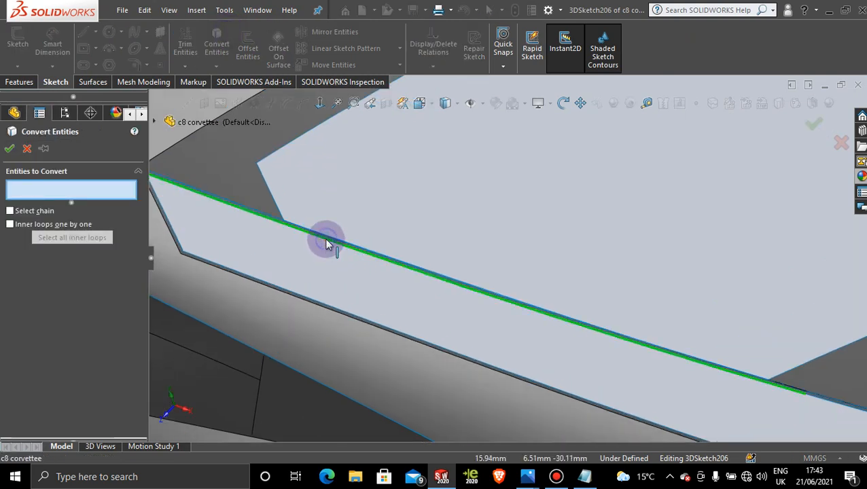
pyautogui.click(176, 236)
pyautogui.click(243, 274)
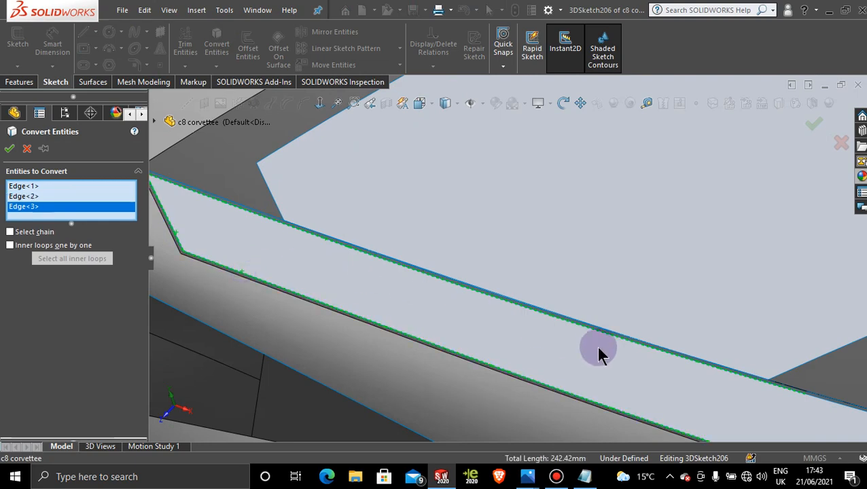
# Step: Add the opening's short inner edge segment and rear end edge to the selection and convert all five edges into the 3D sketch
pyautogui.scroll(2, 636, 365)
pyautogui.scroll(-2, 672, 347)
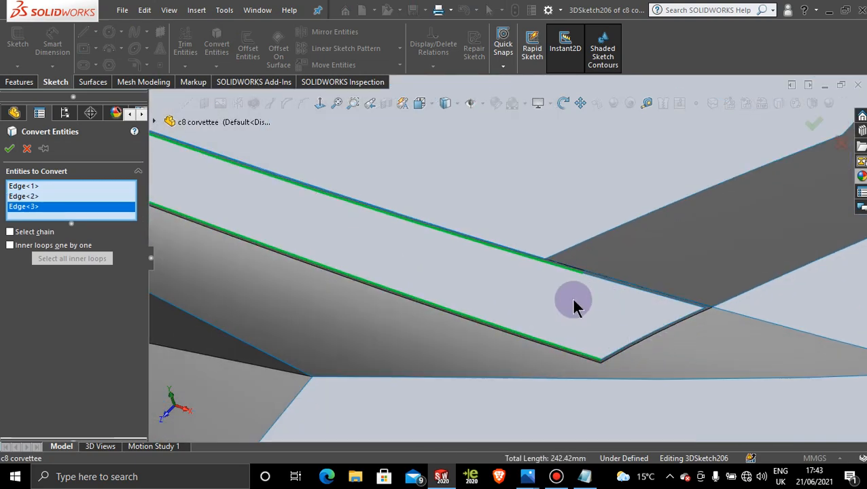
pyautogui.click(610, 283)
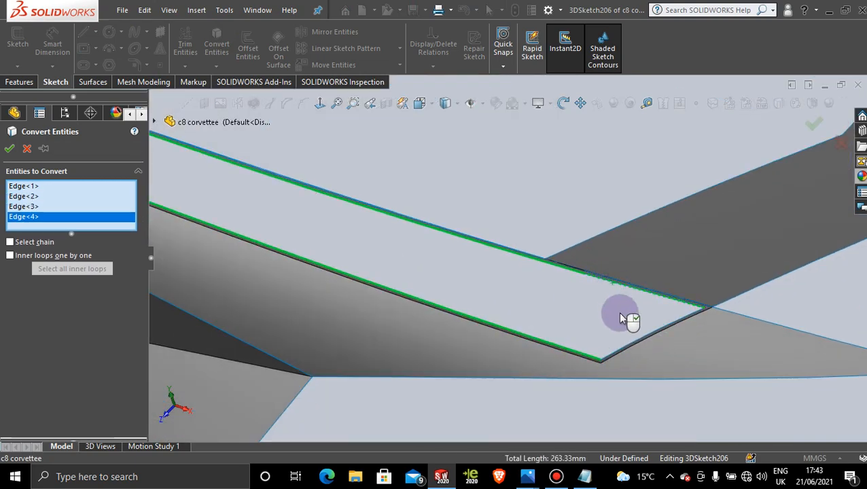
pyautogui.click(634, 344)
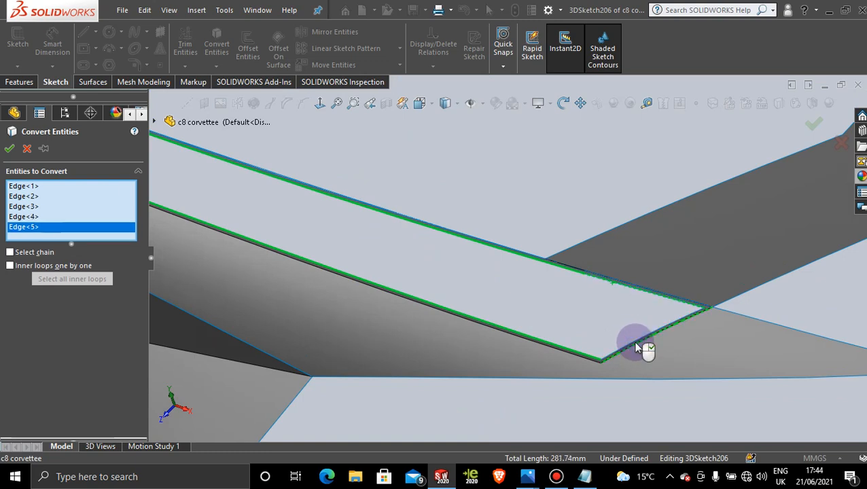
pyautogui.click(632, 341)
pyautogui.scroll(-3, 635, 333)
pyautogui.scroll(10, 509, 222)
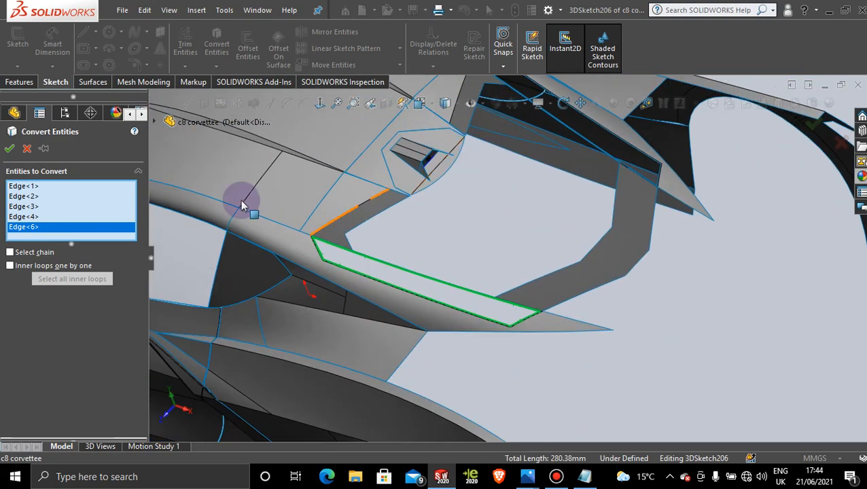
pyautogui.click(11, 150)
# Step: Draw a construction centerline about 36 mm long from the junction of the two converted inner edges, on the YZ plane
pyautogui.moveTo(433, 258)
pyautogui.mouseDown(button='middle')
pyautogui.moveTo(429, 233)
pyautogui.moveTo(404, 241)
pyautogui.moveTo(410, 258)
pyautogui.mouseUp(button='middle')
pyautogui.scroll(-5, 410, 261)
pyautogui.moveTo(366, 306); pyautogui.dragTo(363, 308, button='middle')
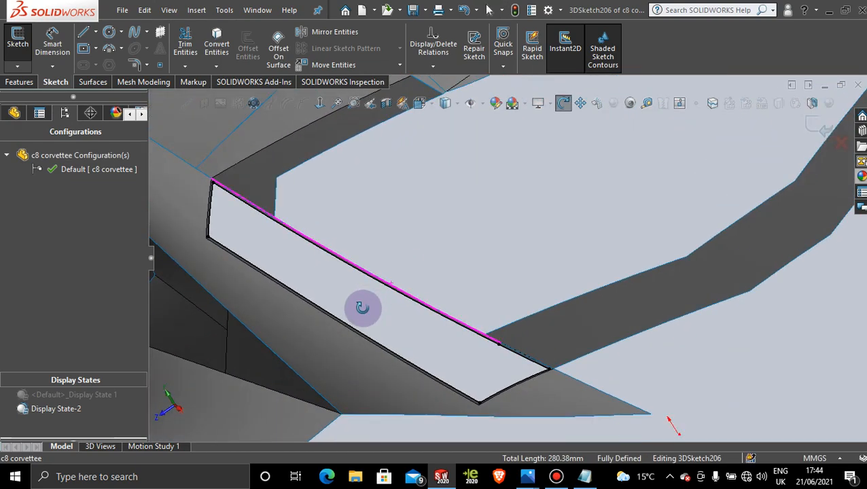
pyautogui.click(97, 32)
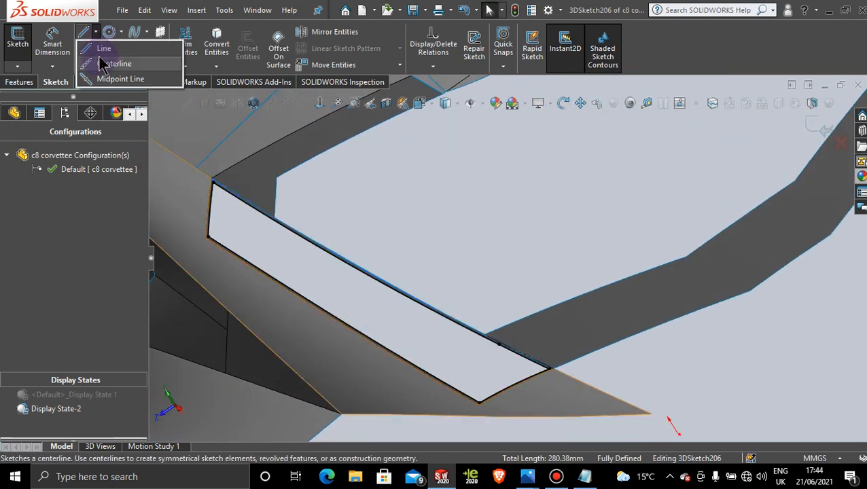
pyautogui.click(106, 64)
pyautogui.moveTo(464, 281); pyautogui.dragTo(426, 310, button='middle')
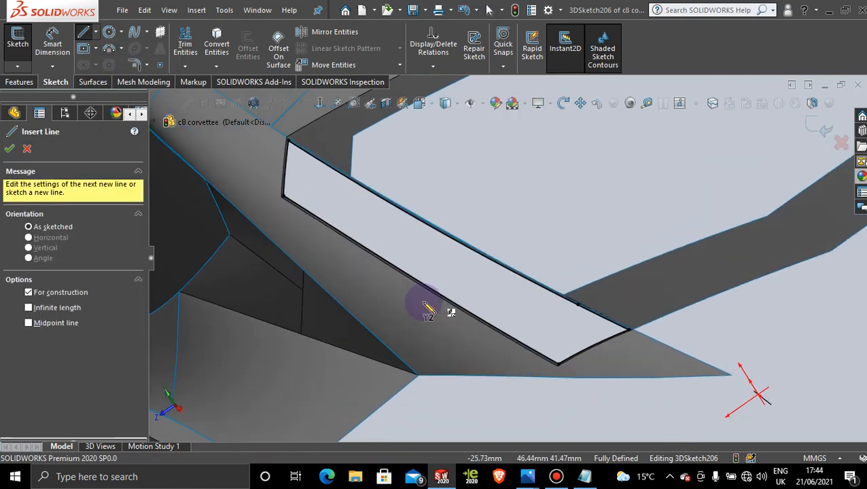
pyautogui.scroll(-3, 462, 293)
pyautogui.scroll(-3, 460, 295)
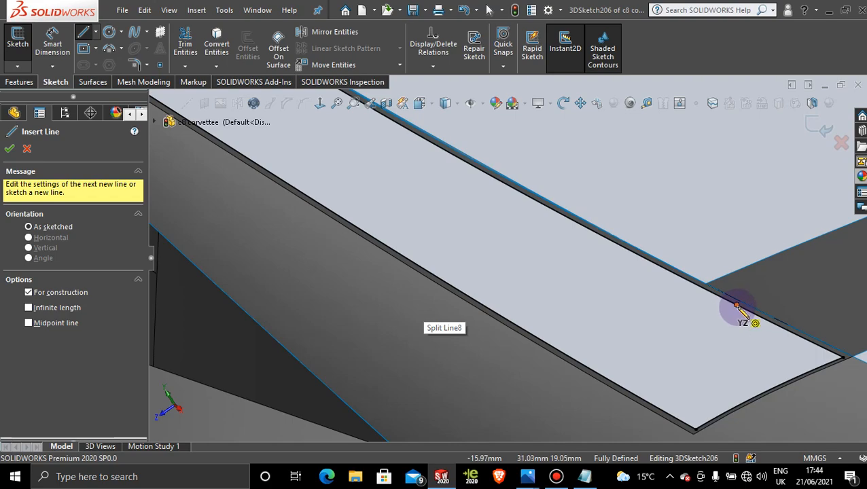
pyautogui.click(738, 307)
pyautogui.scroll(5, 715, 340)
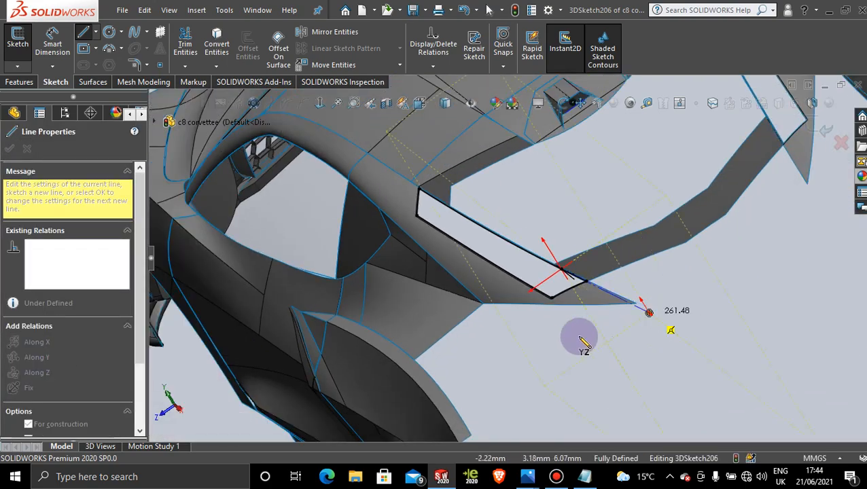
pyautogui.moveTo(550, 327); pyautogui.dragTo(611, 337, button='middle')
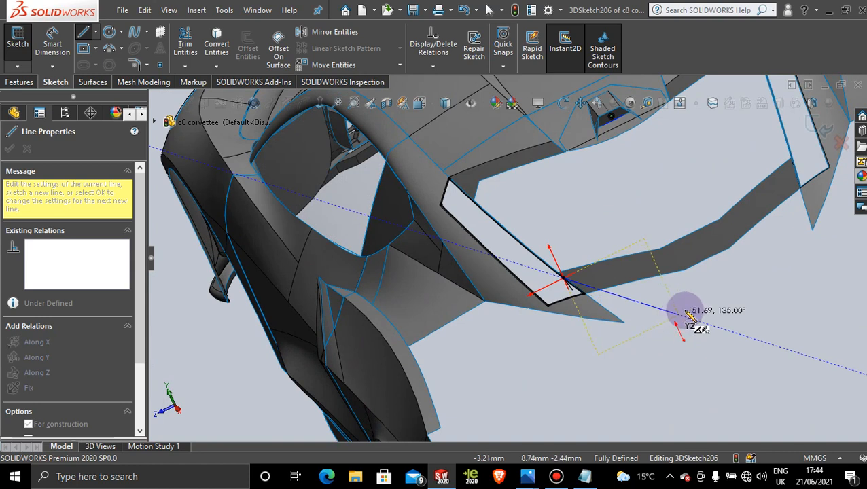
pyautogui.click(641, 307)
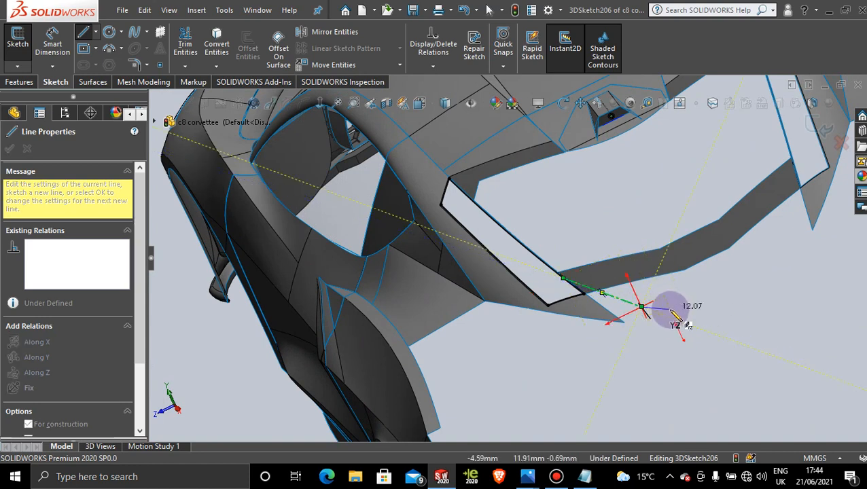
pyautogui.press('Escape')
# Step: In the Right view, move the centerline's free endpoint to about Y 116.4 mm and Z 46.4 mm, below the strip opening
pyautogui.moveTo(630, 360); pyautogui.dragTo(591, 337, button='middle')
pyautogui.press('space')
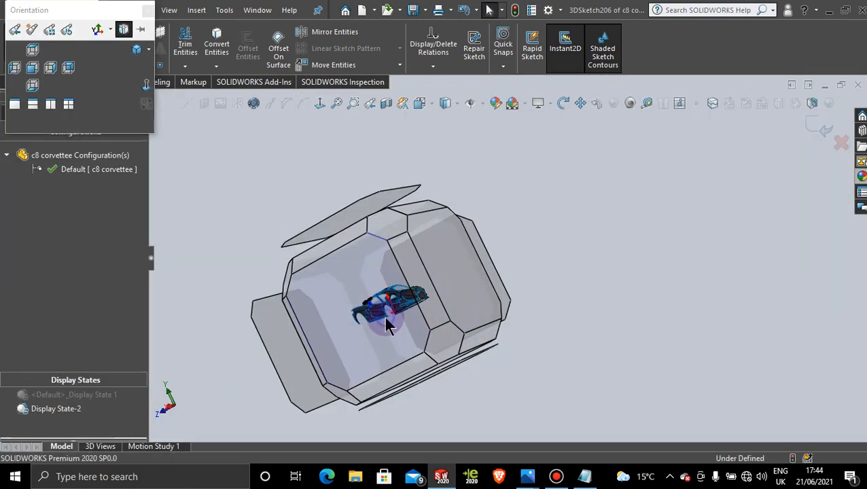
pyautogui.click(384, 317)
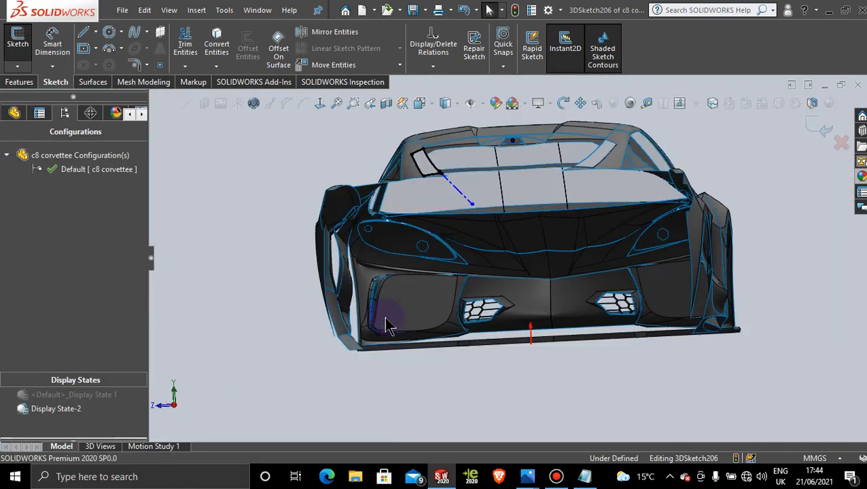
pyautogui.scroll(-5, 464, 224)
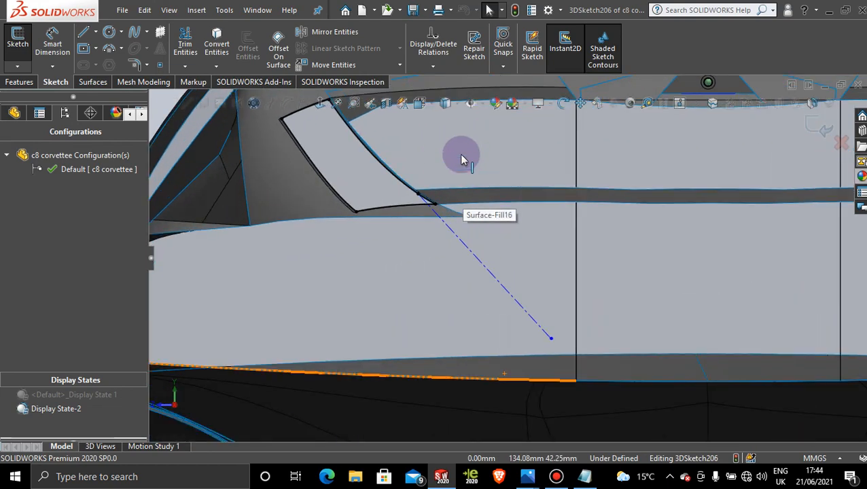
pyautogui.scroll(3, 461, 159)
pyautogui.scroll(-3, 455, 174)
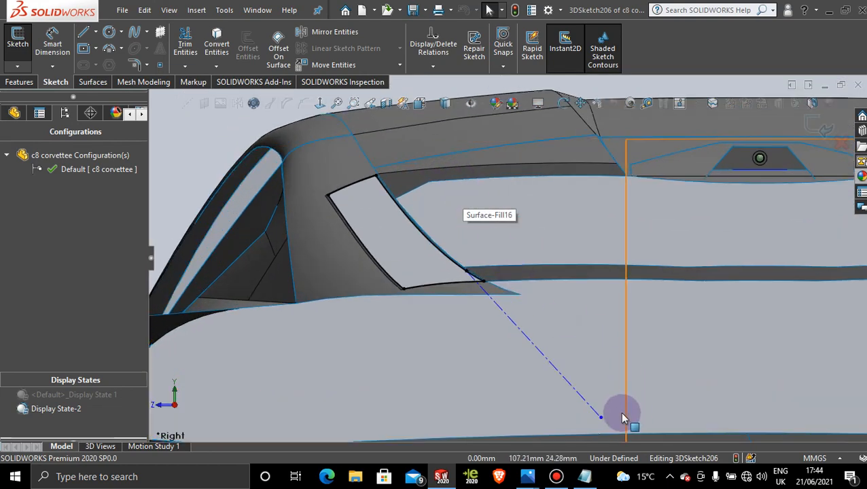
pyautogui.moveTo(601, 416)
pyautogui.mouseDown()
pyautogui.moveTo(561, 367)
pyautogui.moveTo(536, 354)
pyautogui.moveTo(522, 360)
pyautogui.mouseUp()
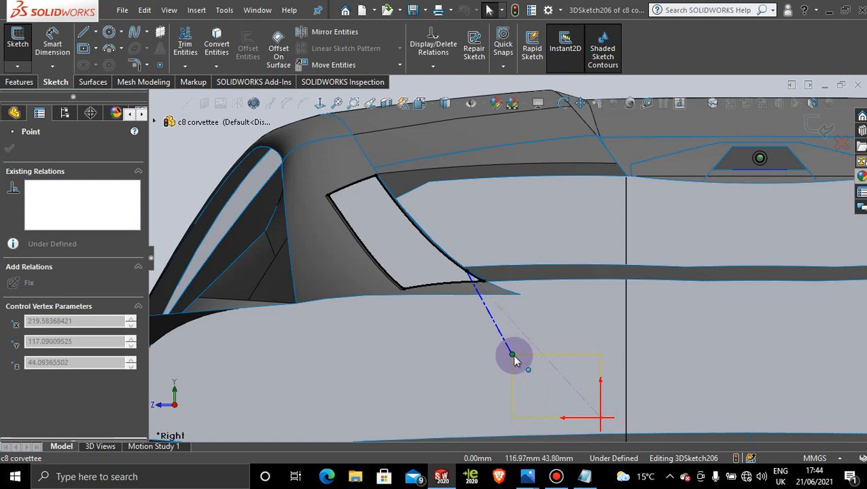
pyautogui.moveTo(514, 356); pyautogui.dragTo(501, 361)
pyautogui.scroll(3, 535, 374)
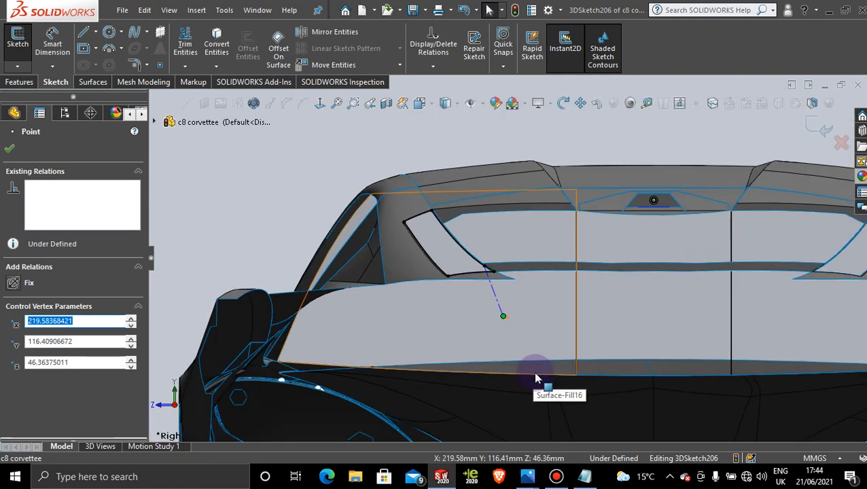
# Step: In the Front view, tilt the centerline toward the car's front by moving its free endpoint to about X 214.8 mm and Y 116.7 mm
pyautogui.scroll(6, 535, 379)
pyautogui.moveTo(440, 333); pyautogui.dragTo(496, 329, button='middle')
pyautogui.press('space')
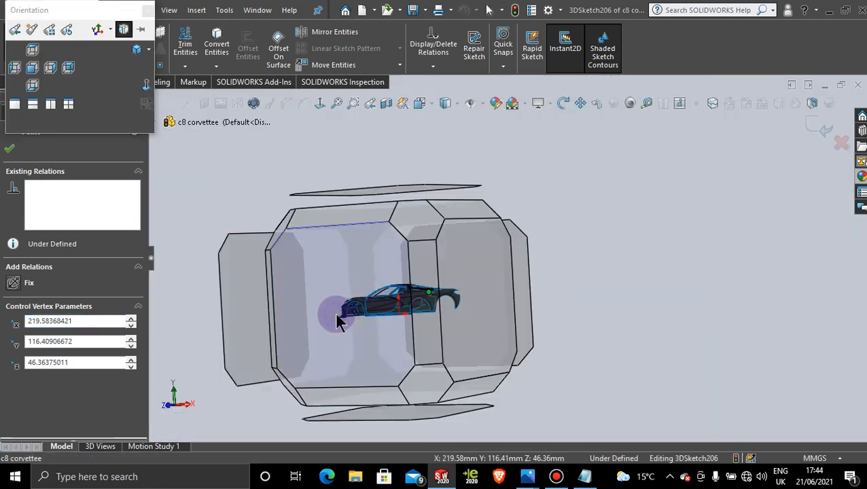
pyautogui.click(338, 322)
pyautogui.scroll(-5, 638, 207)
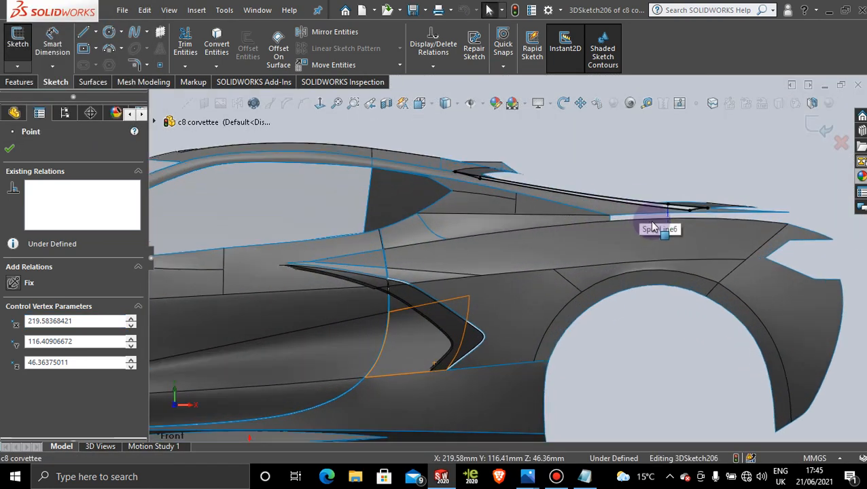
pyautogui.scroll(-3, 653, 227)
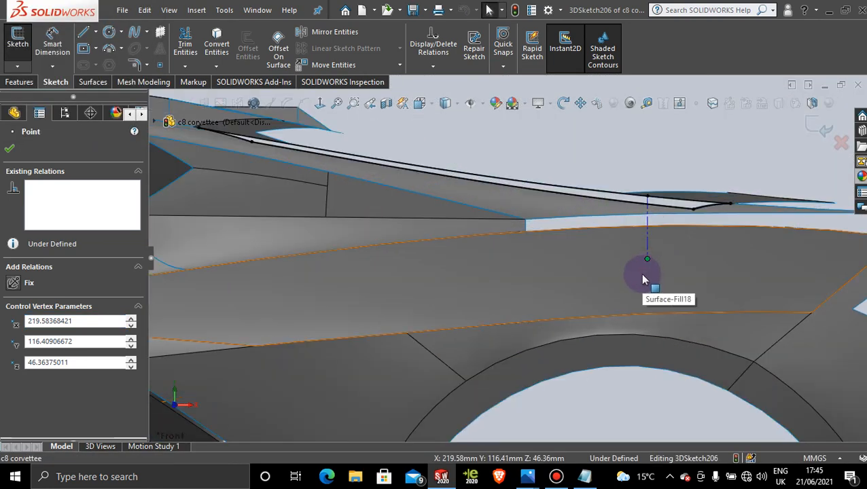
pyautogui.click(649, 264)
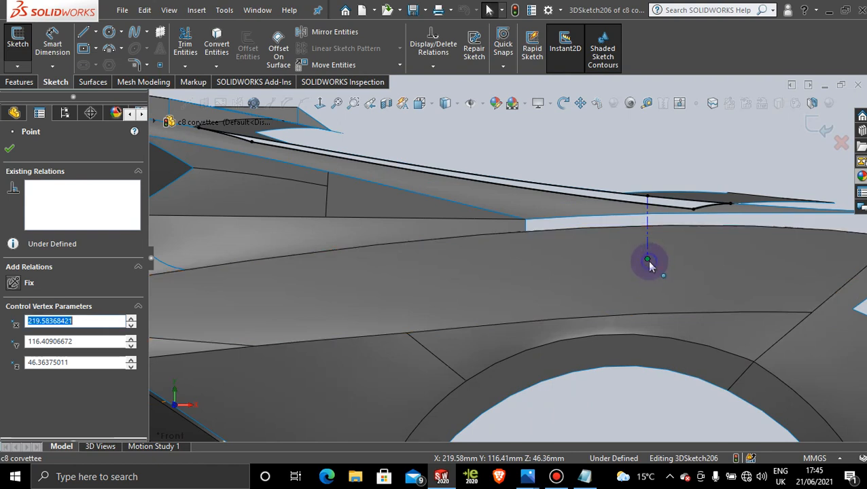
pyautogui.moveTo(633, 265); pyautogui.dragTo(630, 265)
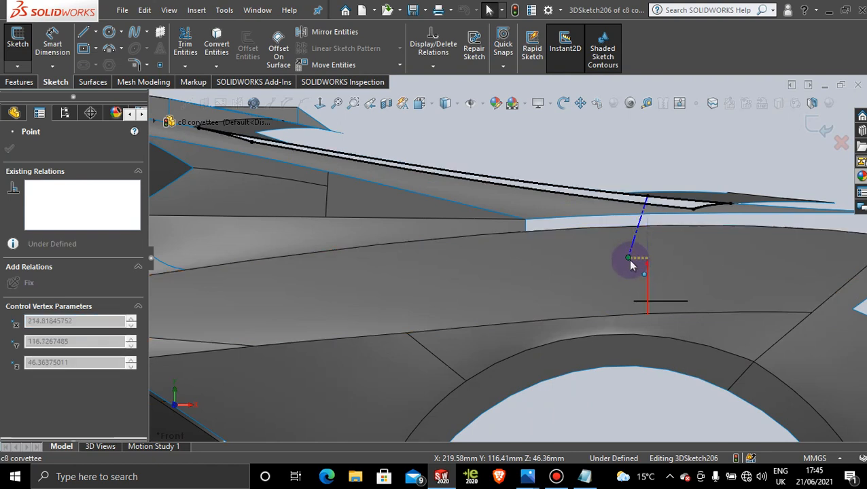
pyautogui.scroll(10, 631, 265)
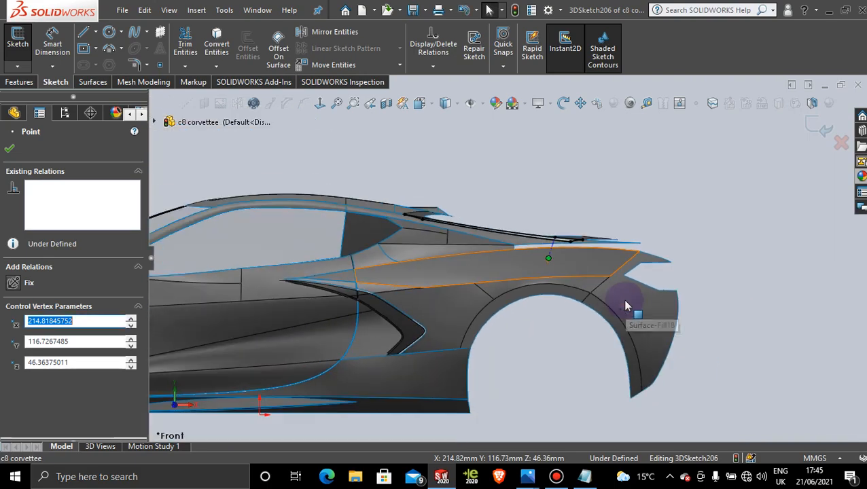
# Step: Check the tilted centerline's direction relative to the strip opening in the Right and Front views
pyautogui.moveTo(532, 280); pyautogui.dragTo(451, 277, button='middle')
pyautogui.press('space')
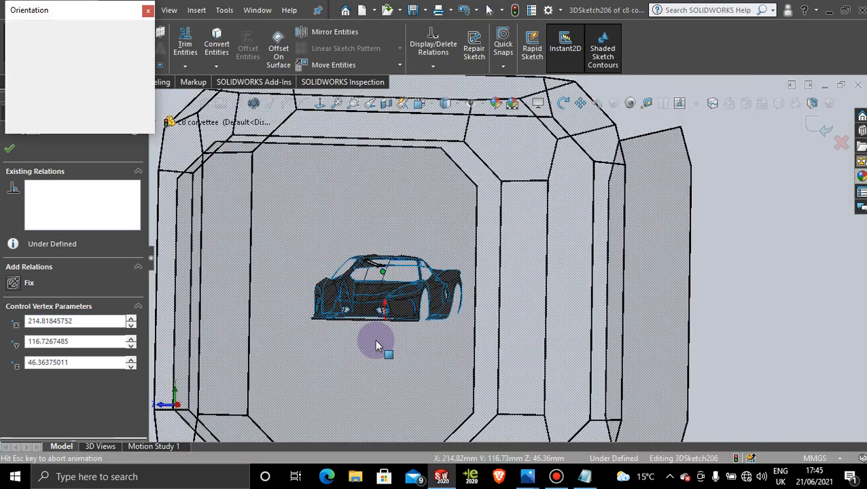
pyautogui.click(371, 343)
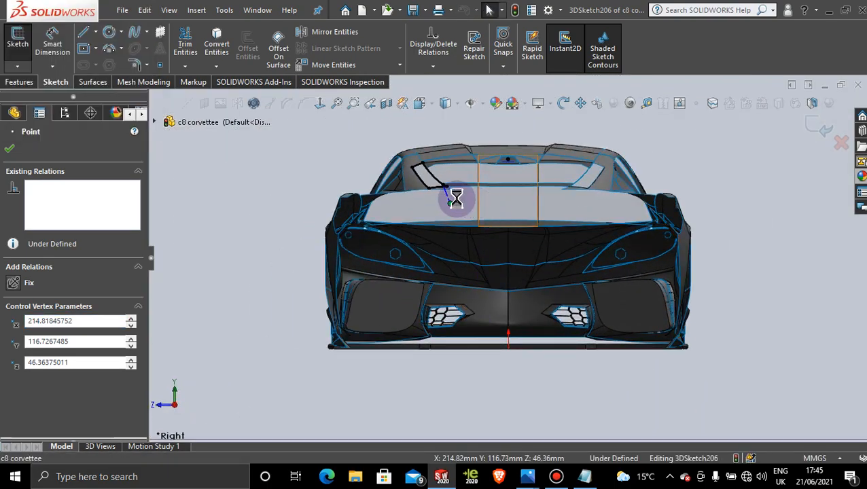
pyautogui.scroll(-1, 457, 197)
pyautogui.moveTo(399, 261); pyautogui.dragTo(491, 277, button='middle')
pyautogui.press('space')
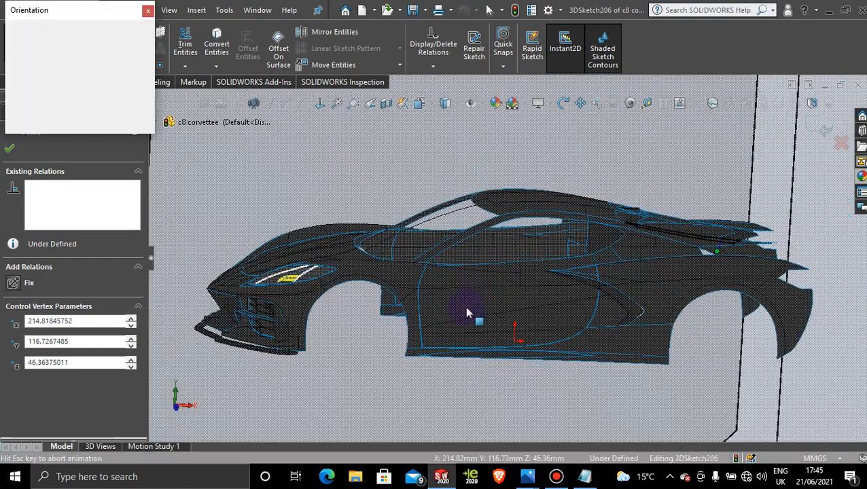
pyautogui.click(423, 345)
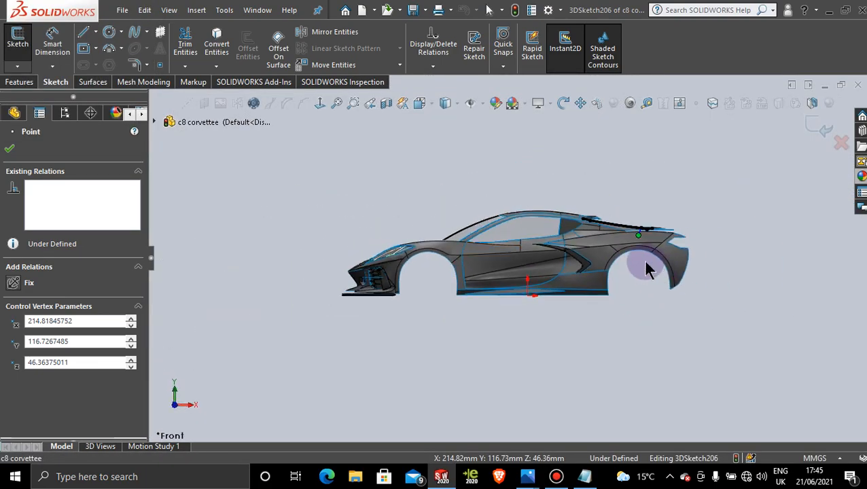
# Step: Check the tilted centerline against the strip opening and exit the 3D sketch of the converted edges
pyautogui.scroll(-4, 642, 262)
pyautogui.scroll(6, 565, 279)
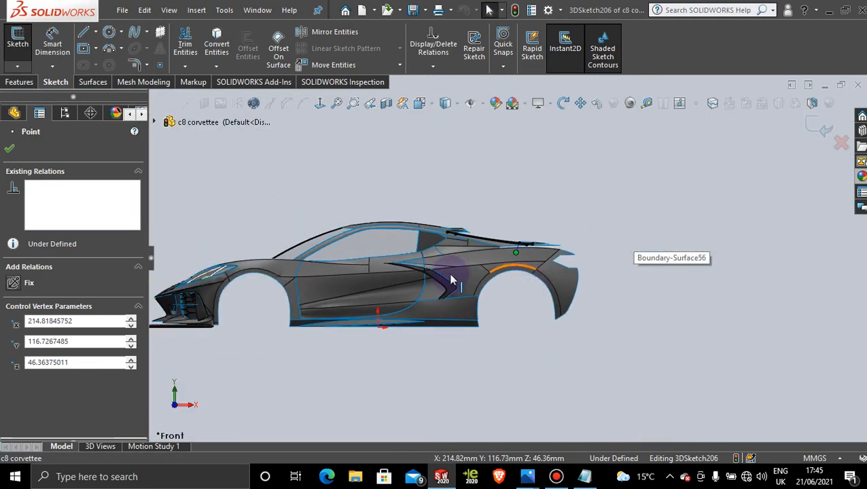
pyautogui.moveTo(449, 280); pyautogui.dragTo(360, 309, button='middle')
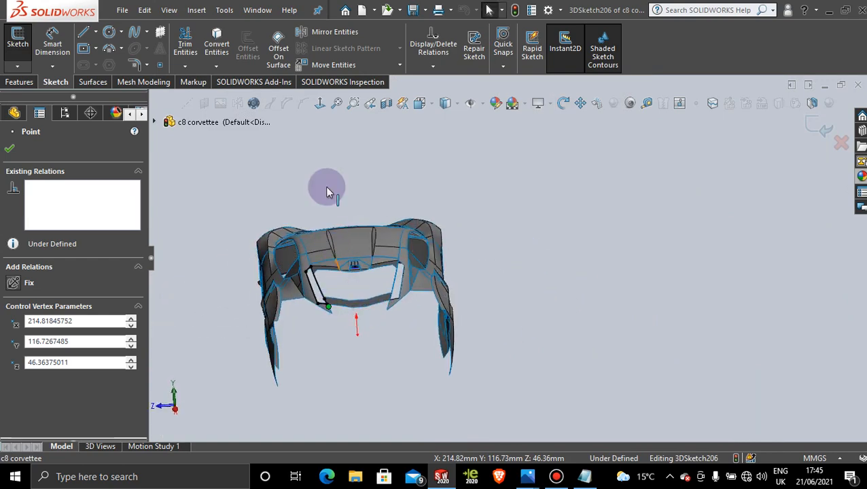
pyautogui.moveTo(323, 267); pyautogui.dragTo(347, 316, button='middle')
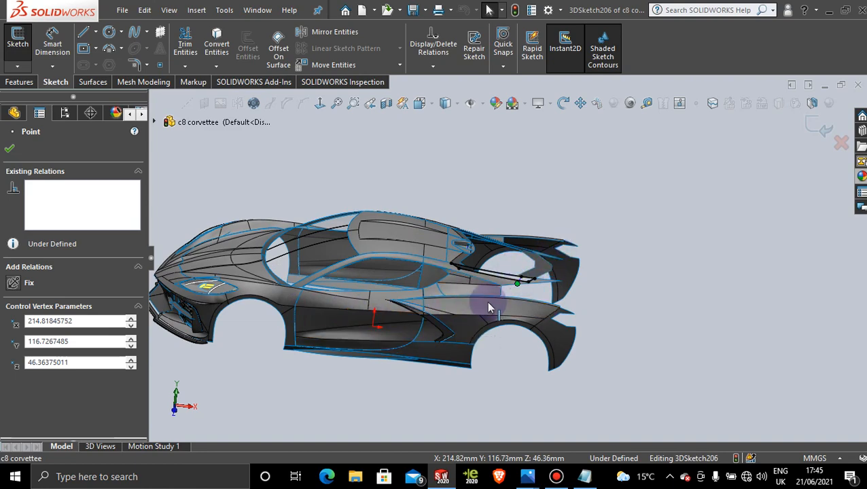
pyautogui.moveTo(440, 300); pyautogui.dragTo(413, 301, button='middle')
pyautogui.scroll(-3, 448, 267)
pyautogui.scroll(-3, 464, 292)
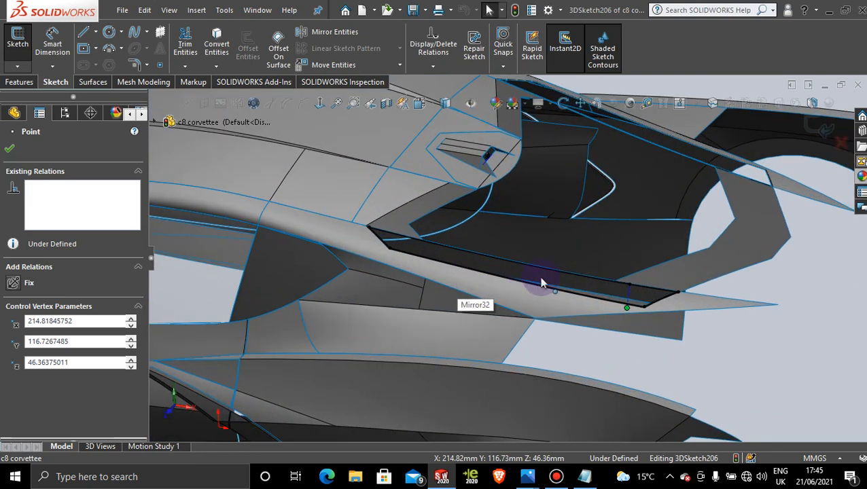
pyautogui.click(10, 152)
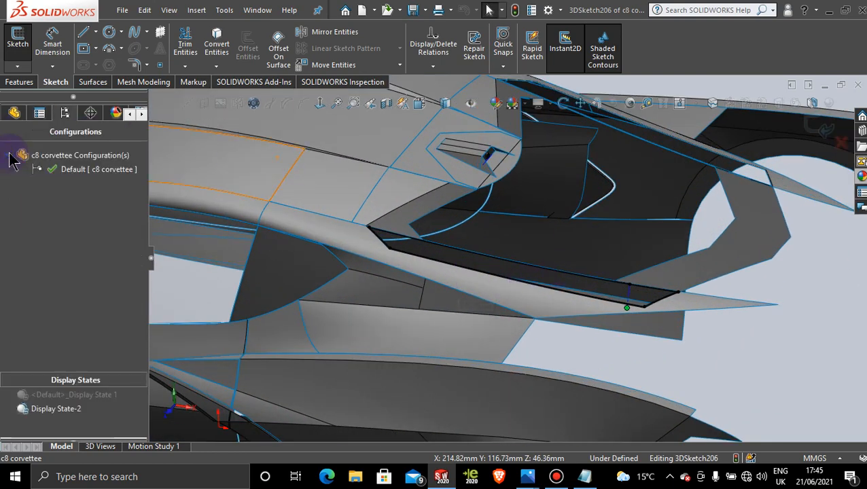
pyautogui.click(813, 124)
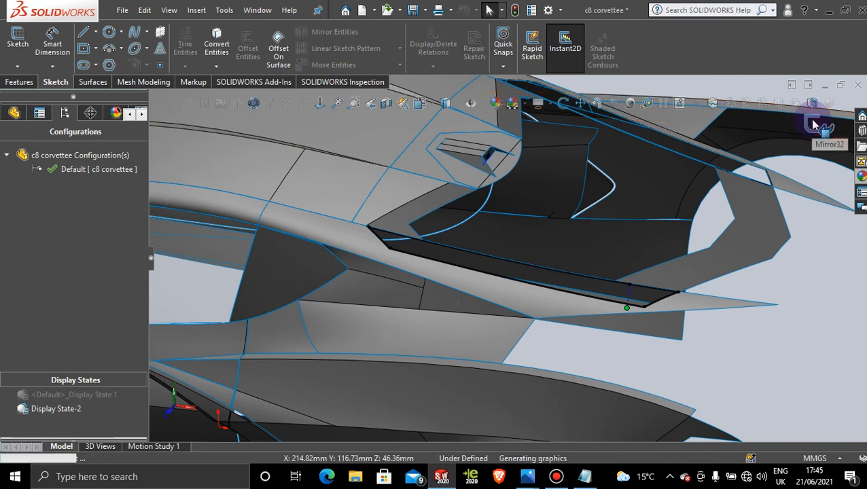
# Step: Set up a surface extrusion of the converted strip-opening contour, using the tilted centerline as its direction
pyautogui.scroll(-6, 787, 286)
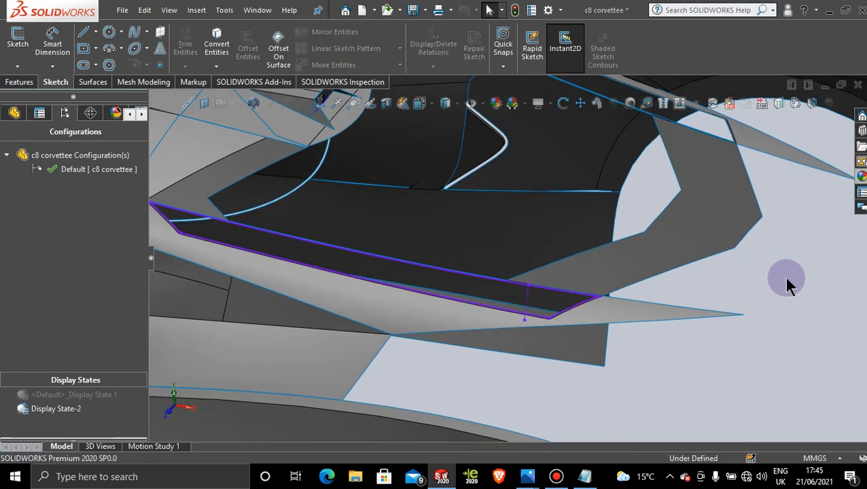
pyautogui.click(18, 82)
pyautogui.click(59, 82)
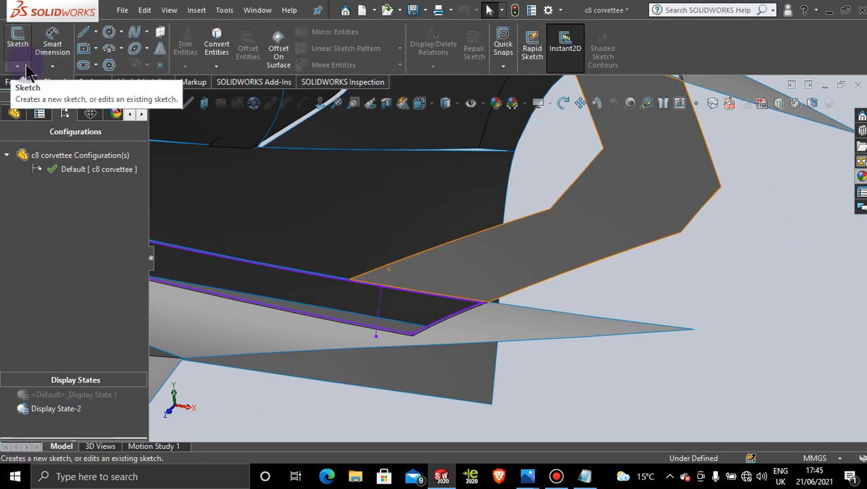
pyautogui.click(92, 82)
pyautogui.click(25, 60)
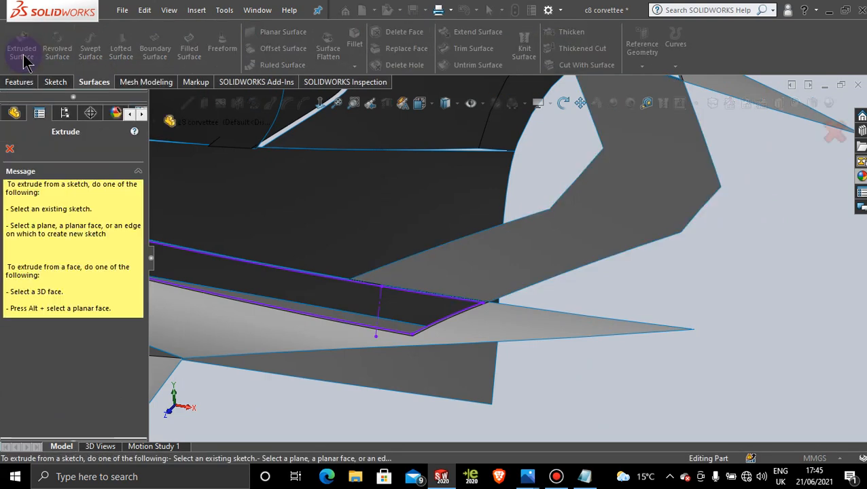
pyautogui.scroll(-3, 414, 309)
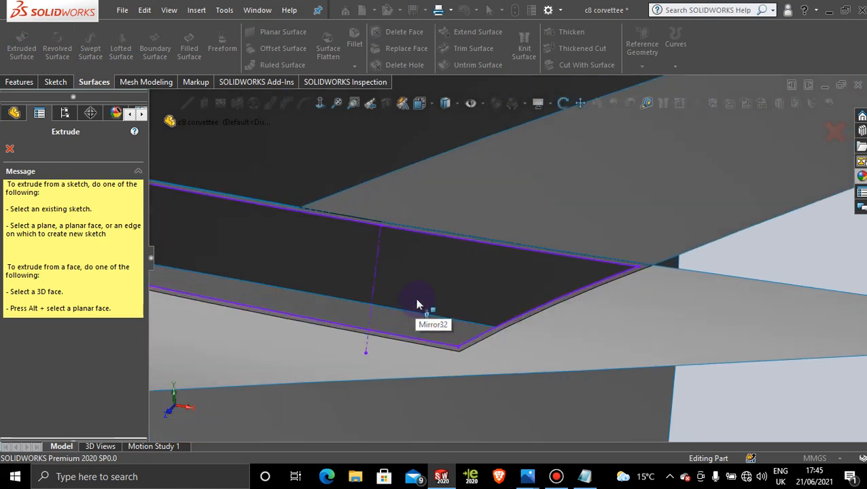
pyautogui.click(428, 242)
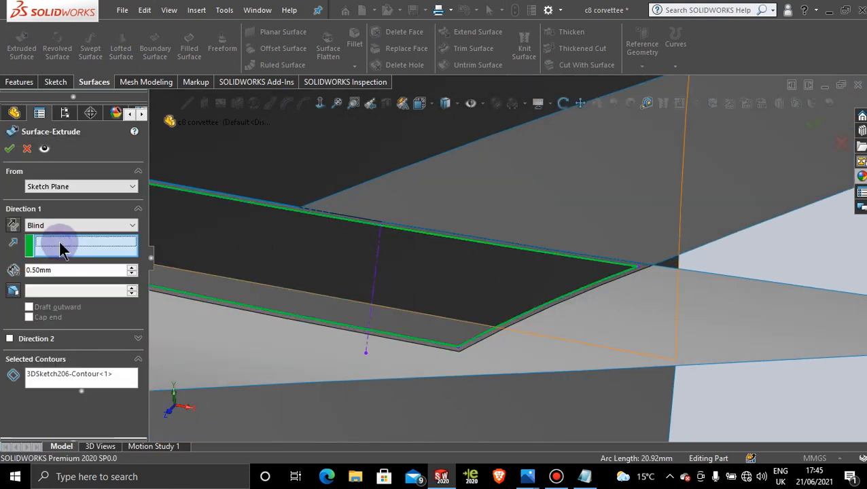
pyautogui.click(376, 253)
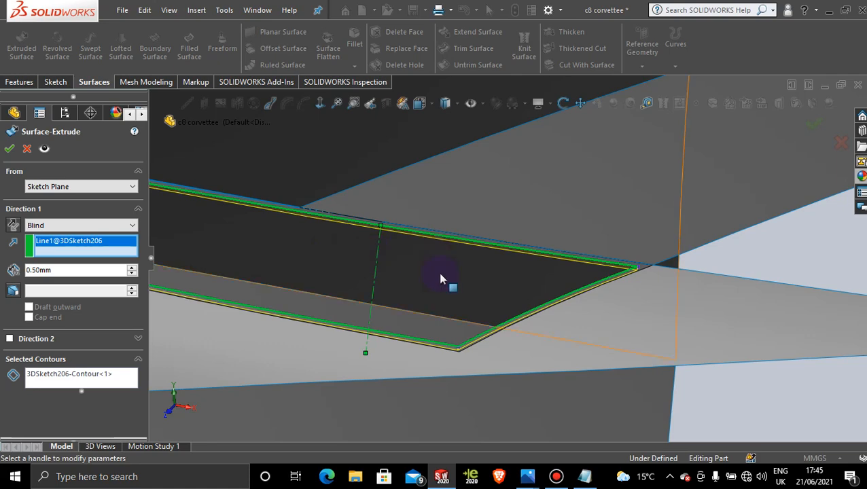
# Step: Set the strip extrusion's blind depth to 3.50 mm and create the surface
pyautogui.scroll(5, 440, 275)
pyautogui.scroll(-3, 307, 238)
pyautogui.scroll(-2, 407, 246)
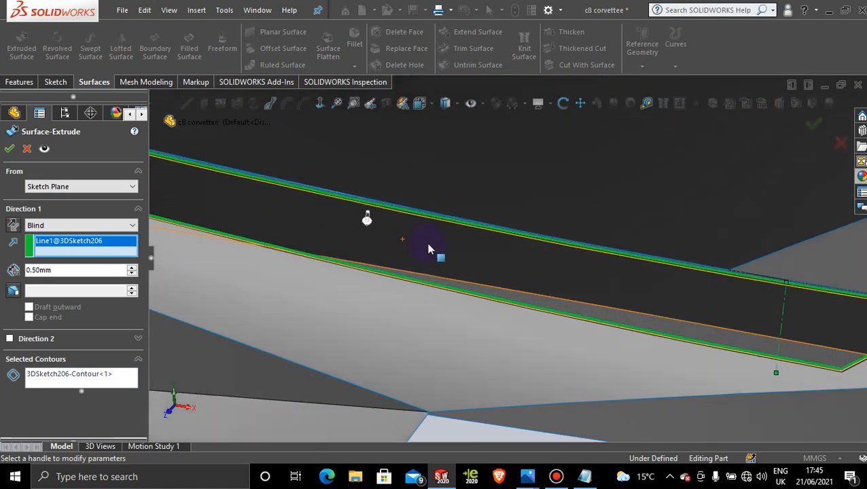
pyautogui.moveTo(360, 223); pyautogui.dragTo(355, 235)
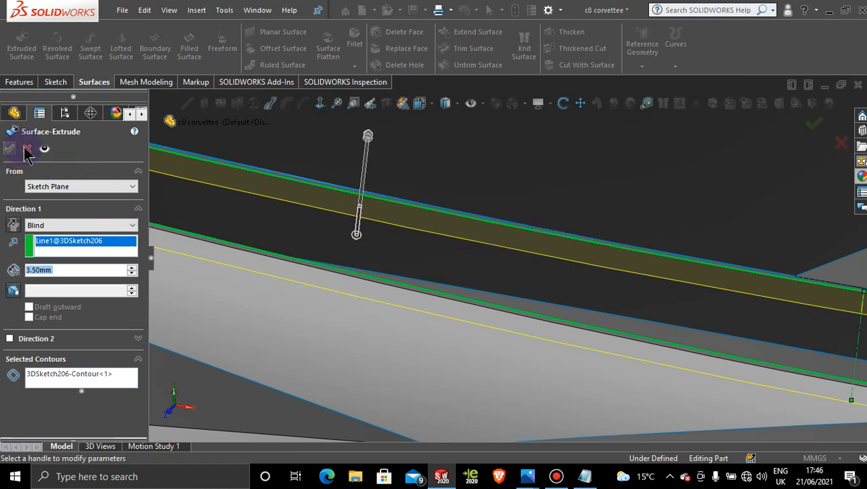
pyautogui.scroll(5, 408, 248)
pyautogui.moveTo(504, 256); pyautogui.dragTo(440, 306, button='middle')
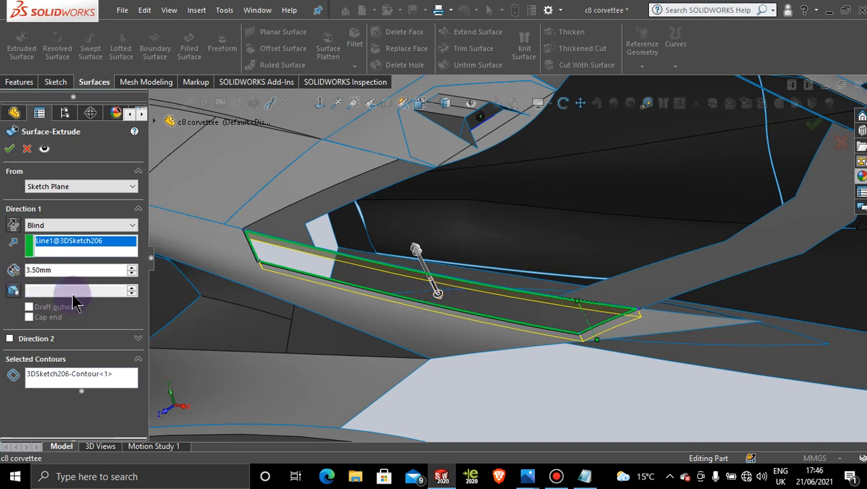
pyautogui.click(9, 150)
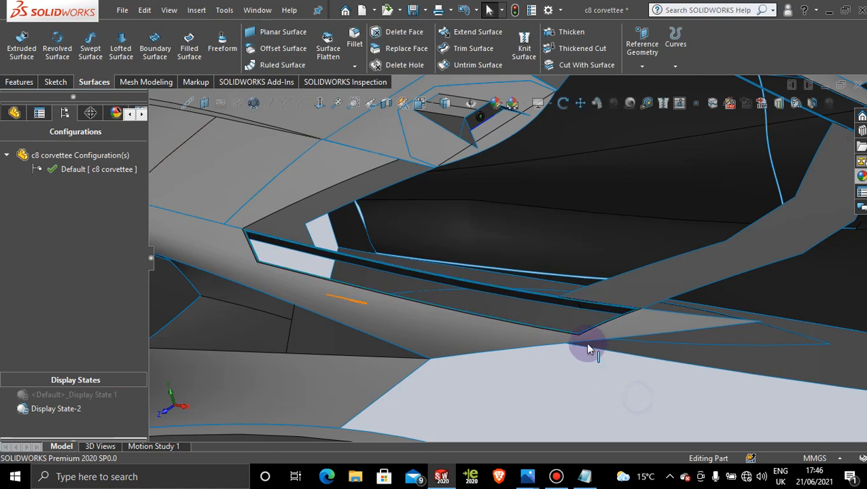
# Step: Inspect the extruded strip walls along the opening's edges and at its pointed corners, from close up and several angles
pyautogui.scroll(-5, 589, 348)
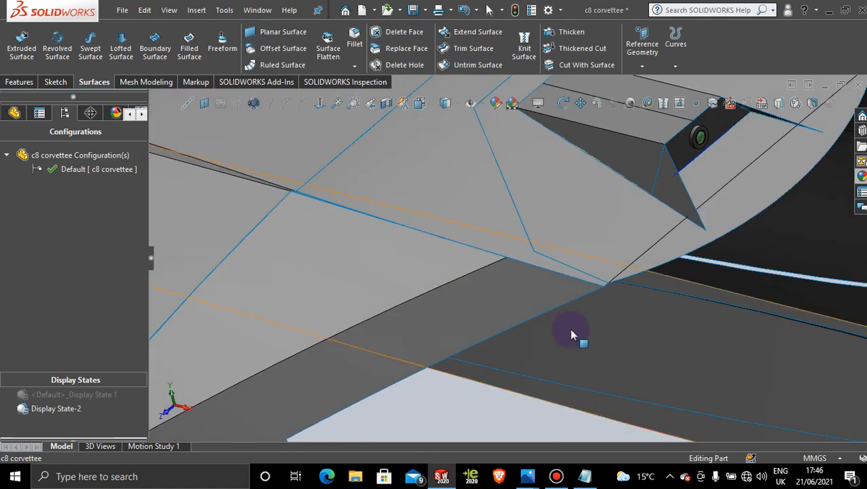
pyautogui.scroll(4, 568, 328)
pyautogui.scroll(-5, 564, 343)
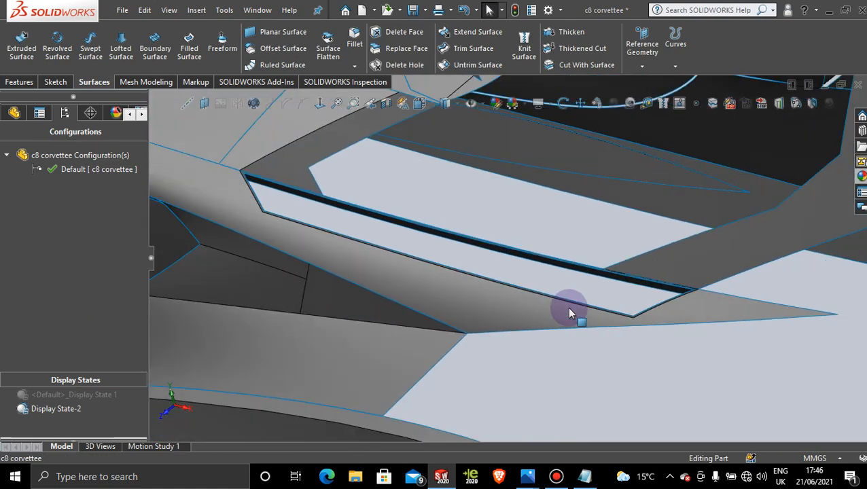
pyautogui.scroll(2, 503, 253)
pyautogui.scroll(-4, 476, 248)
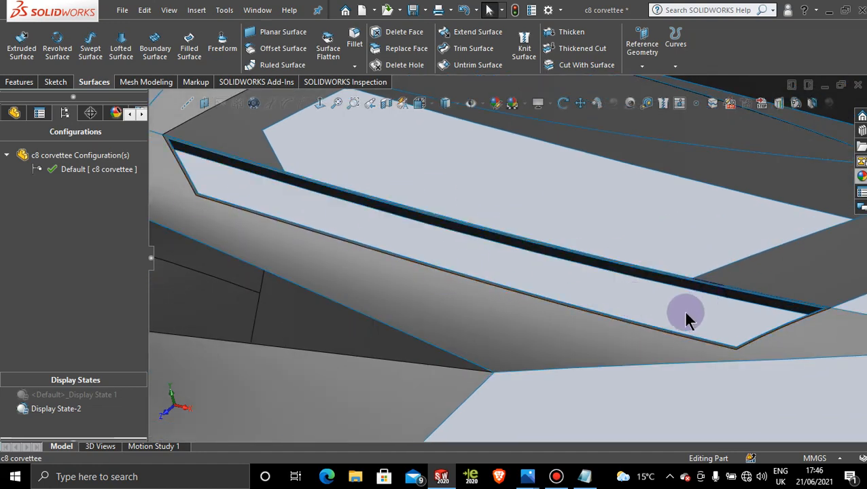
pyautogui.scroll(5, 492, 284)
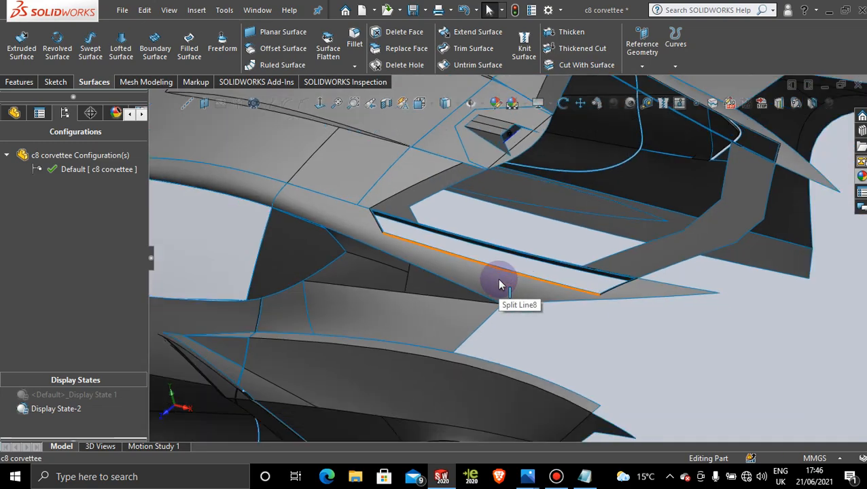
pyautogui.scroll(3, 506, 246)
pyautogui.moveTo(499, 253); pyautogui.dragTo(520, 300, button='middle')
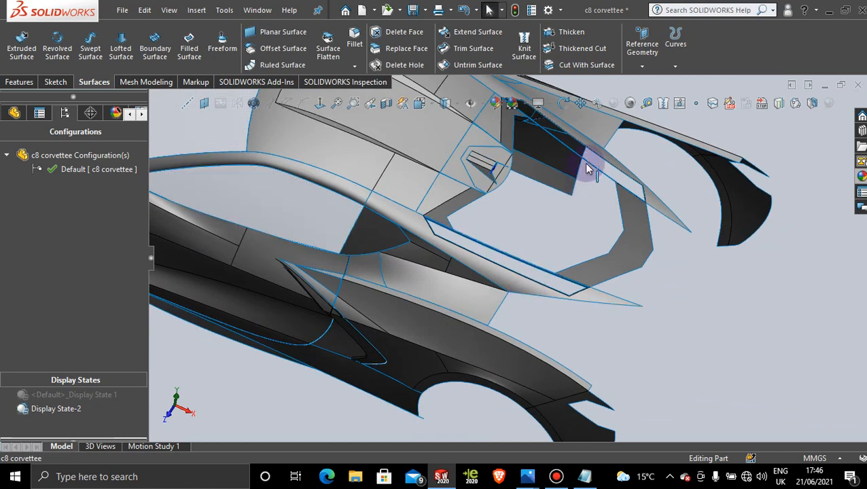
pyautogui.scroll(3, 544, 155)
pyautogui.scroll(-3, 524, 149)
pyautogui.scroll(-3, 533, 228)
pyautogui.moveTo(576, 287)
pyautogui.mouseDown(button='middle')
pyautogui.moveTo(574, 271)
pyautogui.moveTo(538, 285)
pyautogui.moveTo(550, 253)
pyautogui.moveTo(578, 282)
pyautogui.mouseUp(button='middle')
pyautogui.scroll(-5, 579, 278)
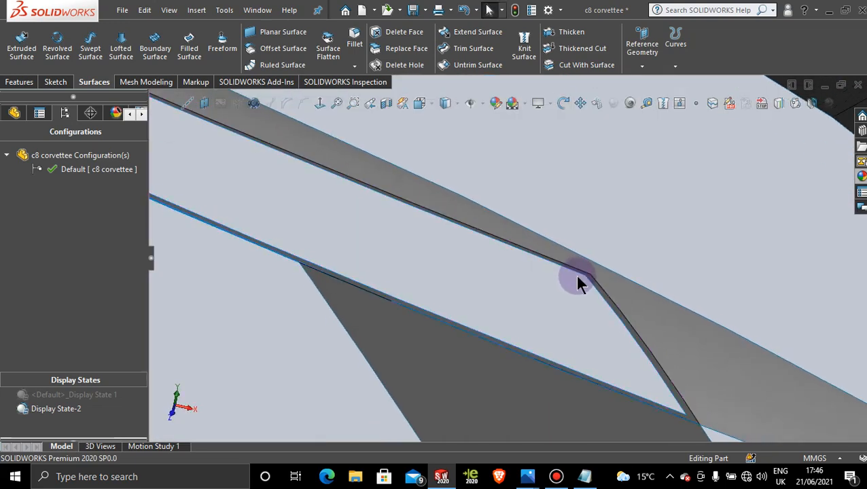
pyautogui.scroll(5, 575, 286)
pyautogui.scroll(4, 486, 285)
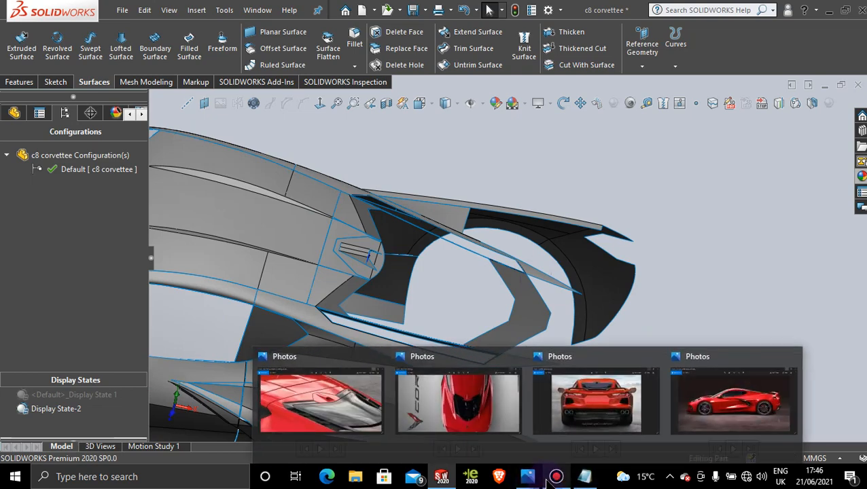
pyautogui.click(556, 478)
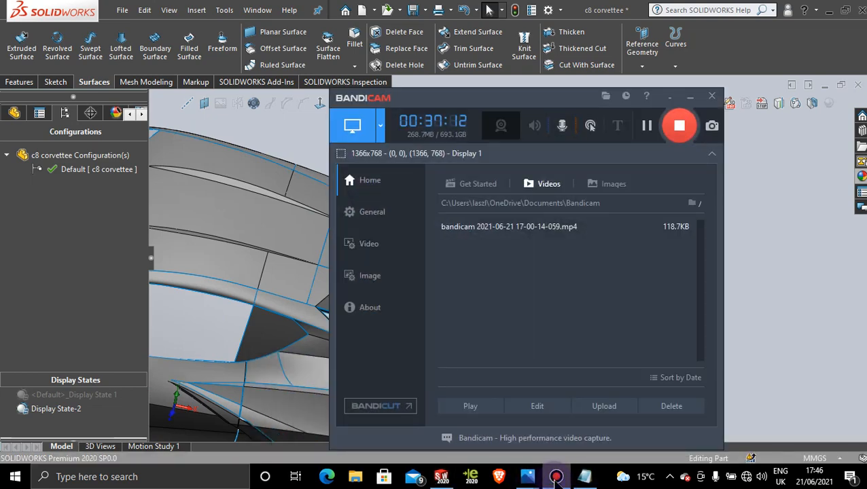
pyautogui.click(555, 478)
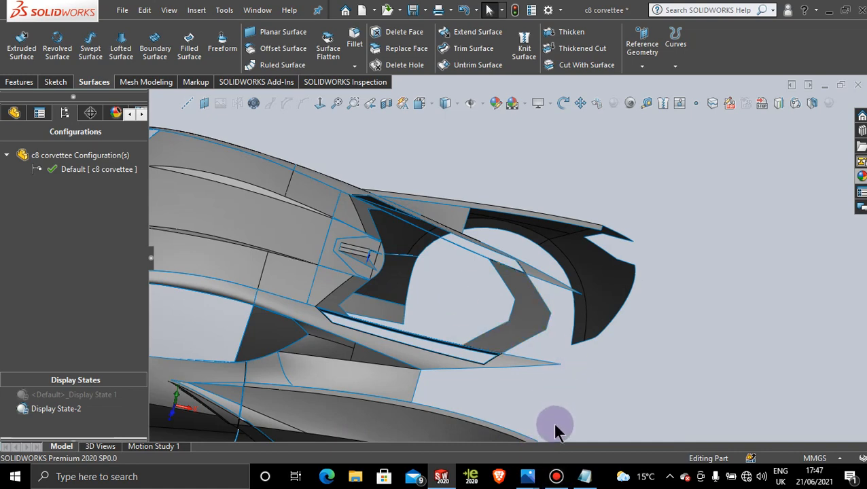
pyautogui.click(557, 479)
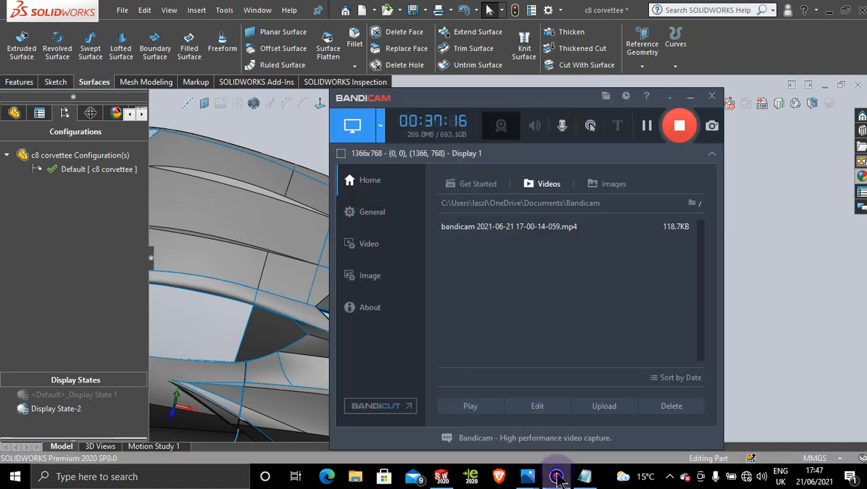
pyautogui.click(557, 479)
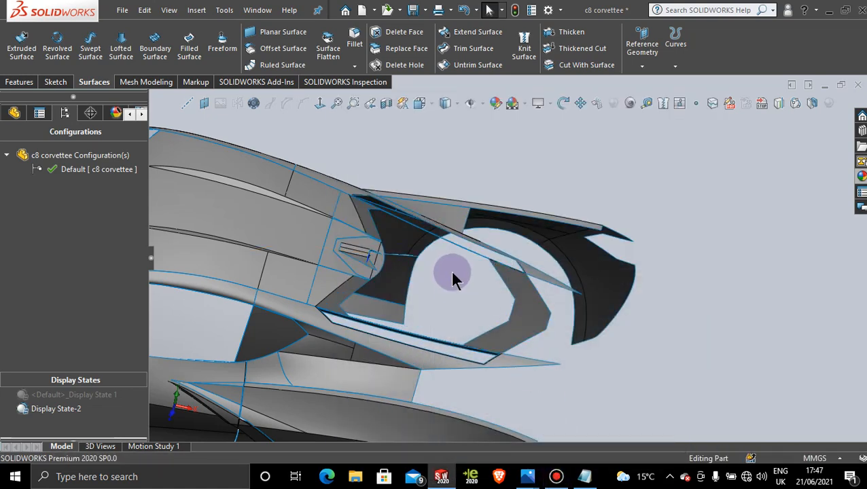
pyautogui.moveTo(451, 272); pyautogui.dragTo(440, 271, button='middle')
pyautogui.scroll(1, 422, 270)
pyautogui.scroll(1, 422, 269)
pyautogui.scroll(-2, 441, 257)
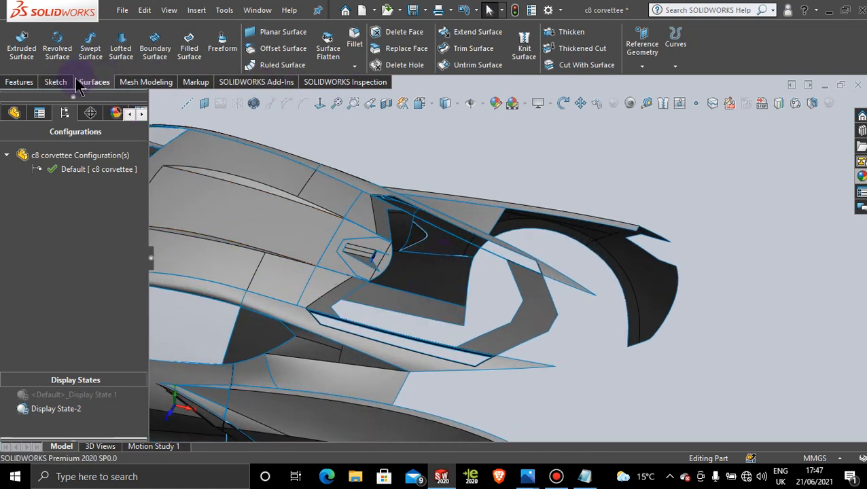
pyautogui.click(21, 82)
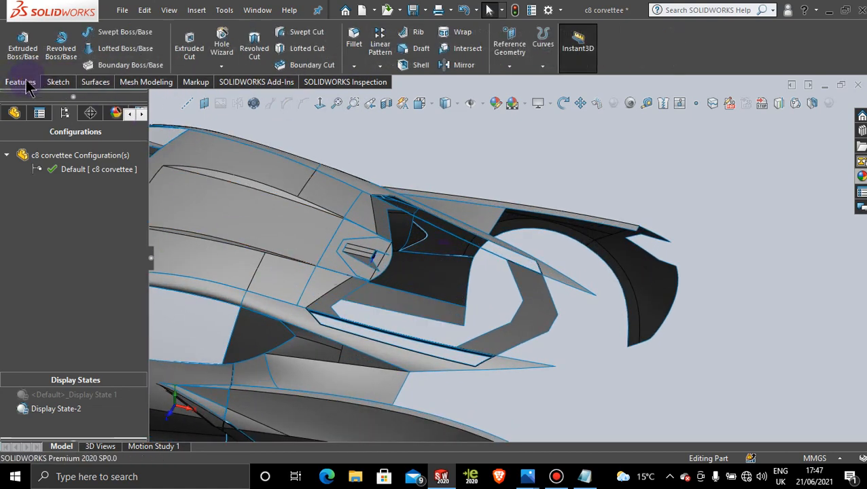
pyautogui.click(454, 65)
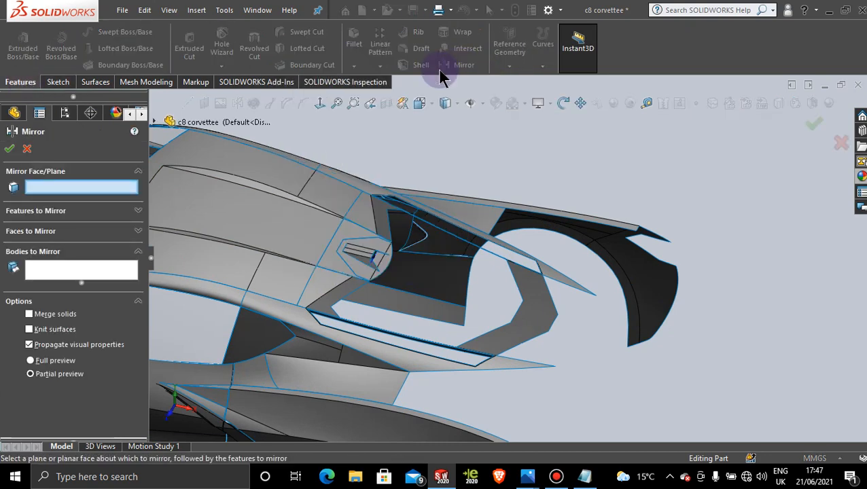
pyautogui.click(155, 122)
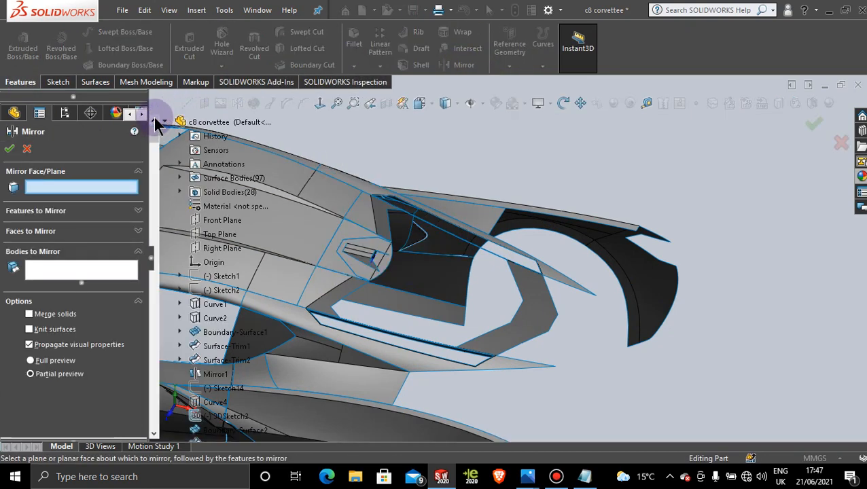
pyautogui.click(224, 221)
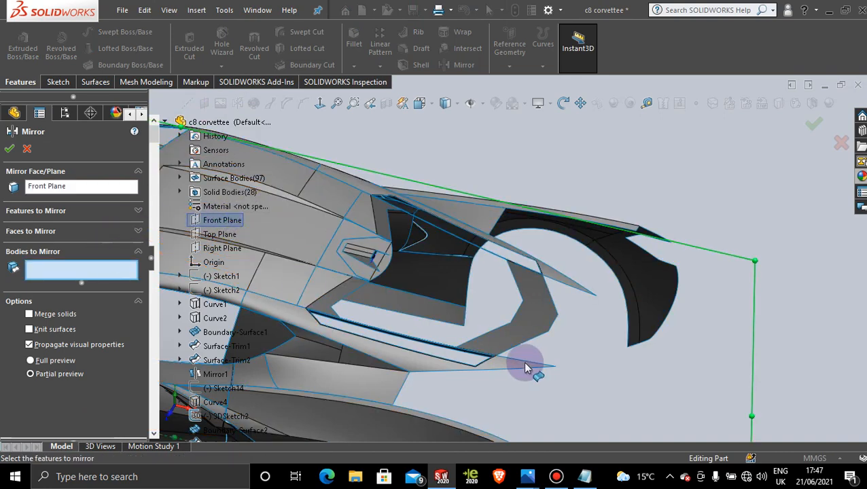
pyautogui.scroll(-2, 464, 368)
pyautogui.scroll(-3, 441, 323)
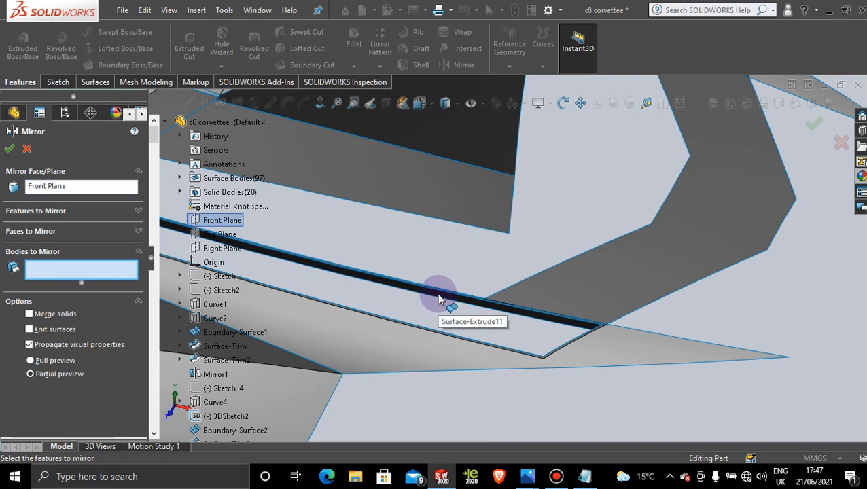
pyautogui.click(26, 149)
pyautogui.scroll(3, 563, 174)
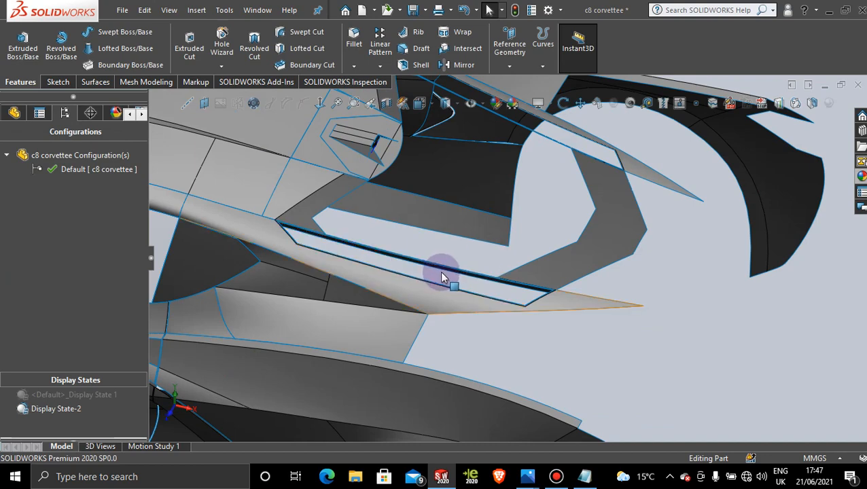
pyautogui.scroll(3, 522, 227)
pyautogui.scroll(-5, 522, 227)
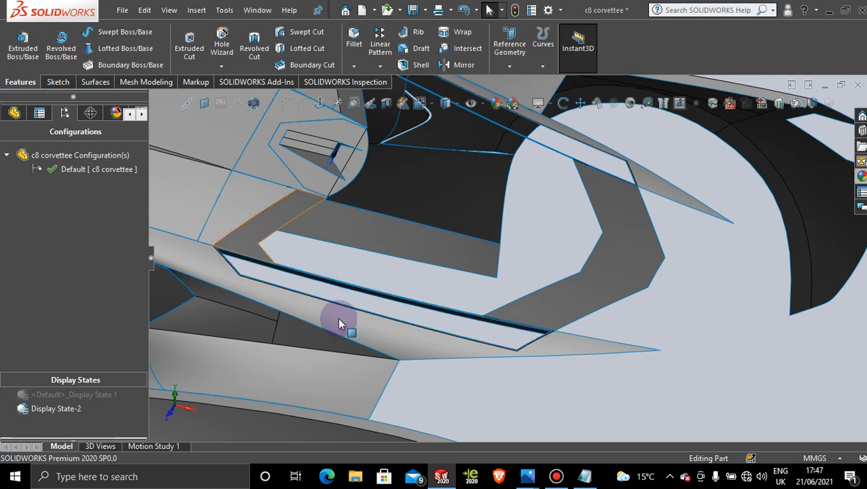
# Step: Review the full car body from a distance, then examine the rear-window frame and its extruded side strip again
pyautogui.scroll(5, 665, 198)
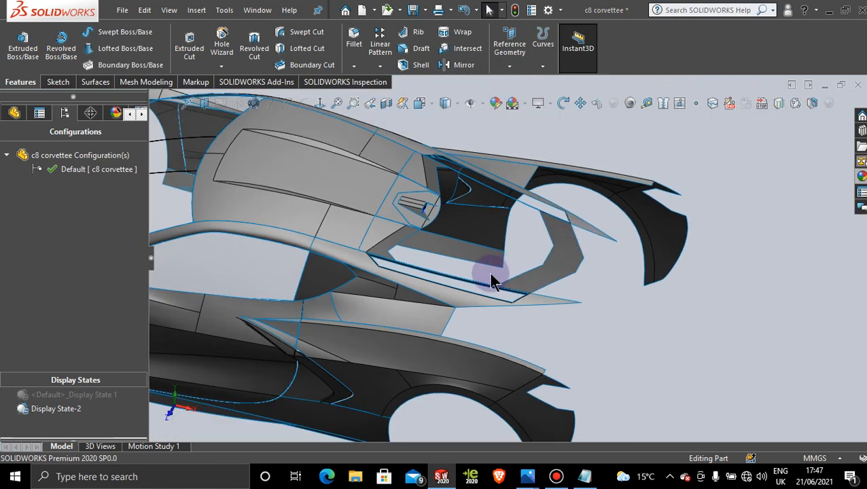
pyautogui.moveTo(495, 283); pyautogui.dragTo(466, 270, button='middle')
pyautogui.scroll(2, 439, 257)
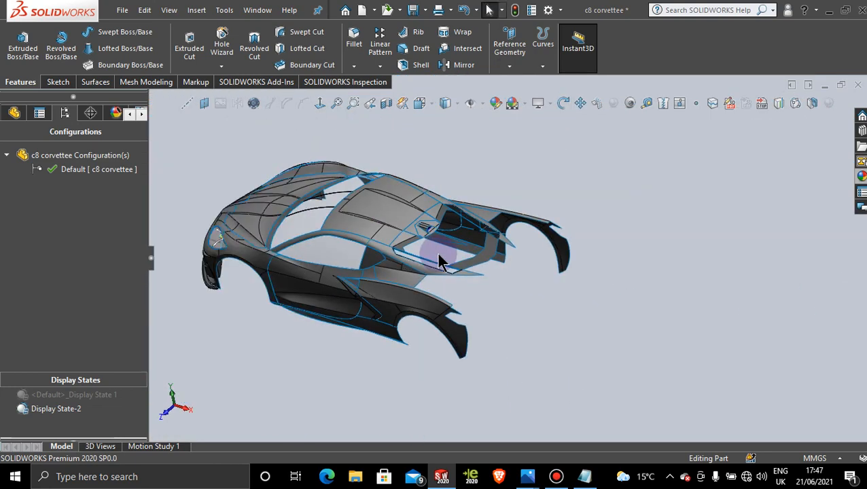
pyautogui.scroll(-3, 429, 250)
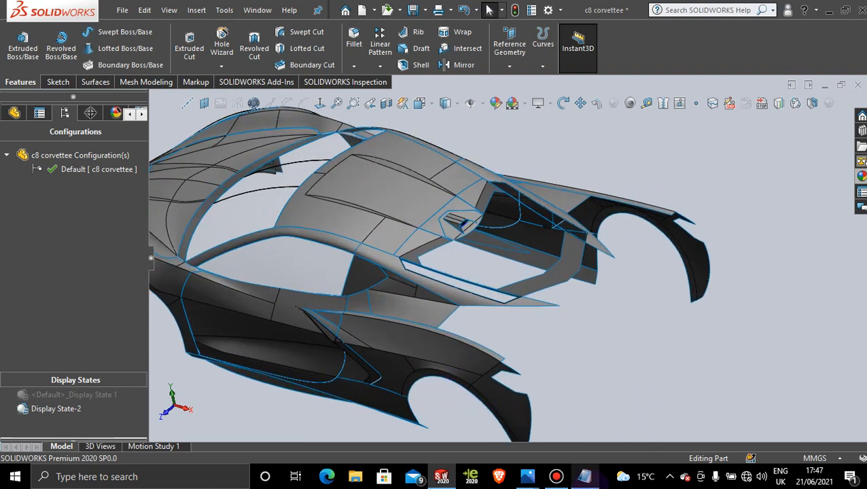
pyautogui.scroll(-2, 485, 268)
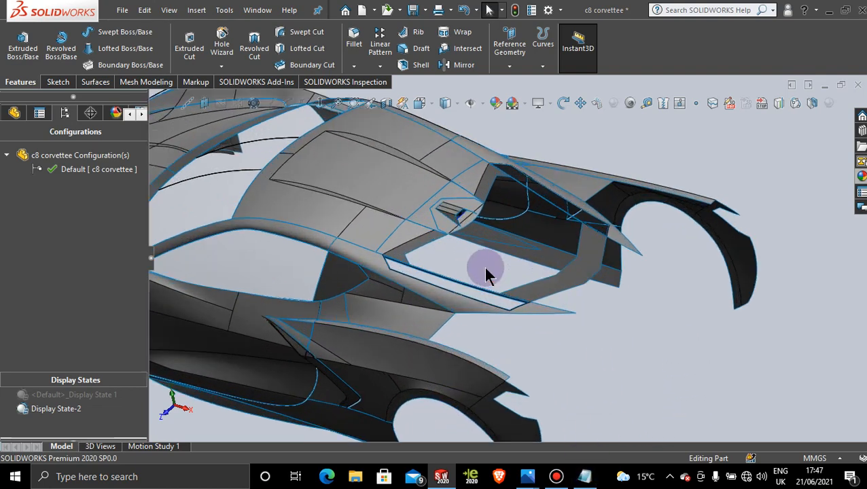
pyautogui.scroll(3, 485, 268)
pyautogui.scroll(-3, 484, 267)
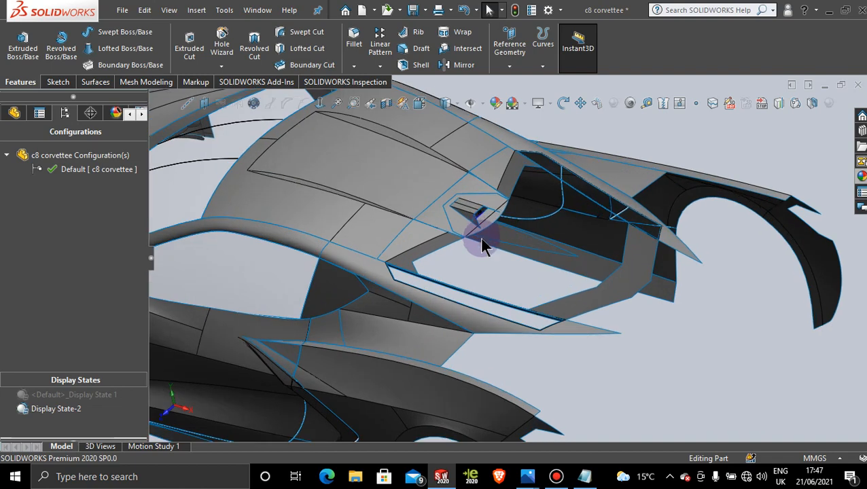
pyautogui.click(556, 476)
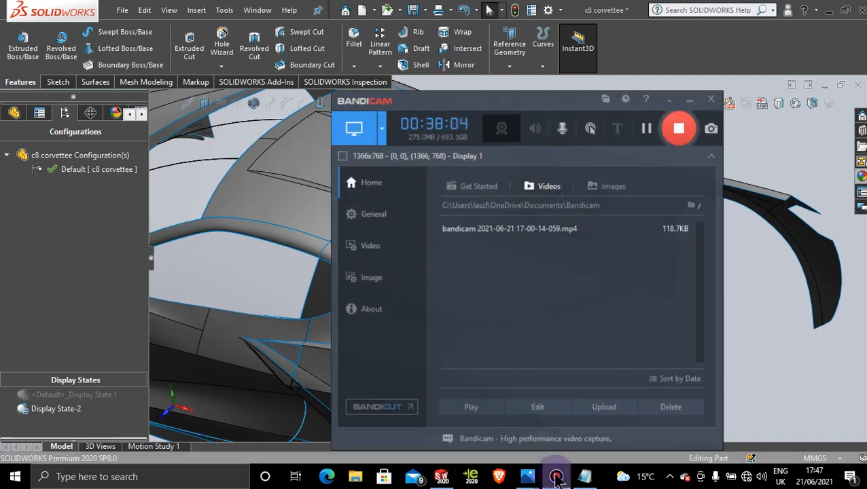
pyautogui.click(556, 478)
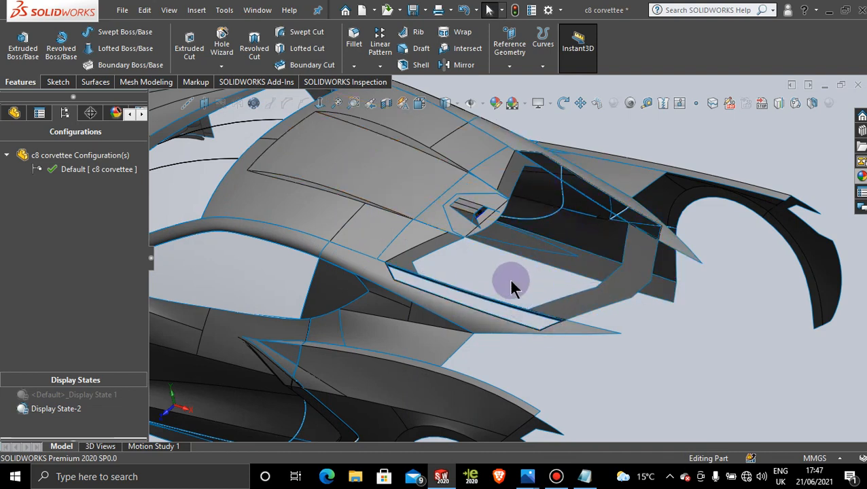
# Step: Save the car body part document
pyautogui.click(413, 9)
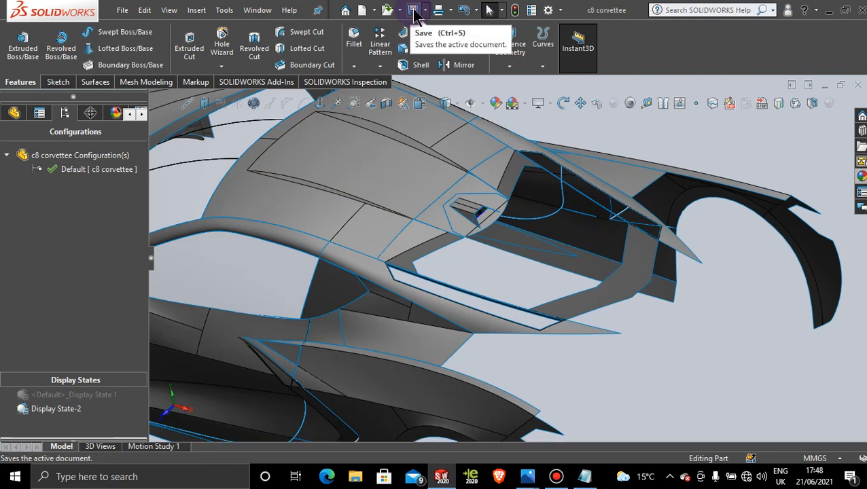
pyautogui.click(557, 477)
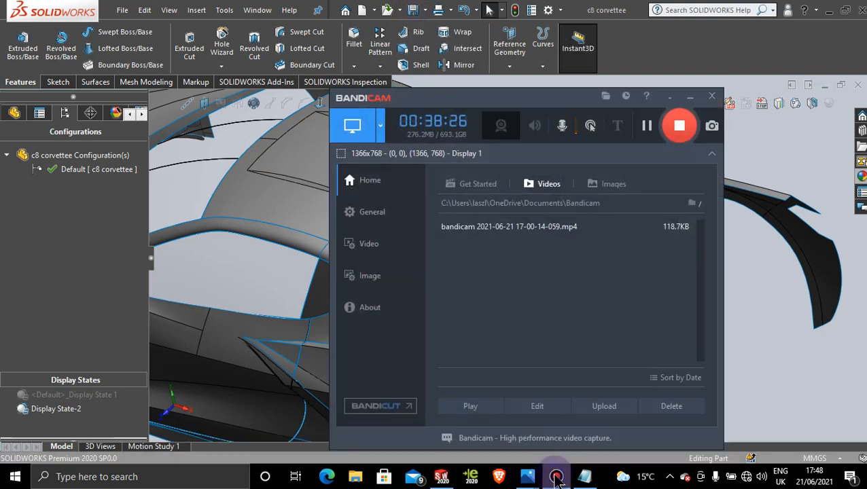